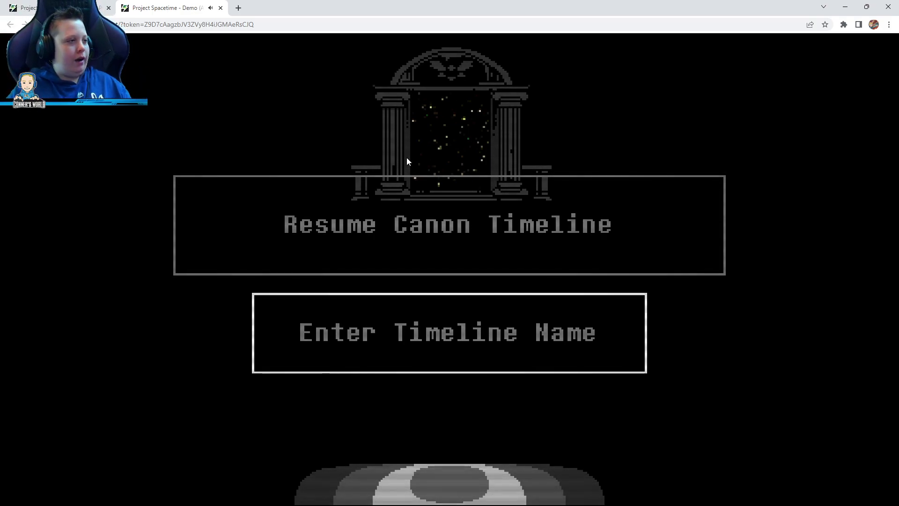
- Name the new timeline 'Cats', fixing the typo, and launch it
key(ctrl+Tab)
scroll(203, 137, up, 3)
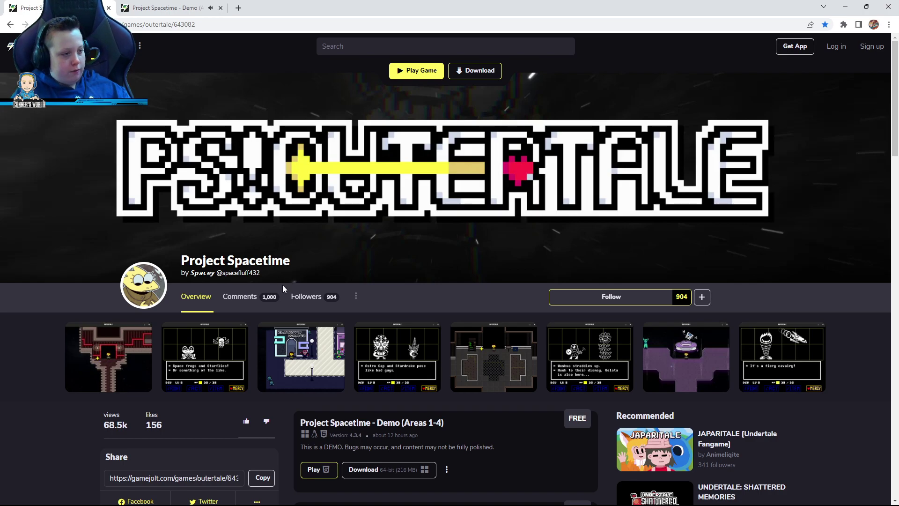
key(ctrl+Tab)
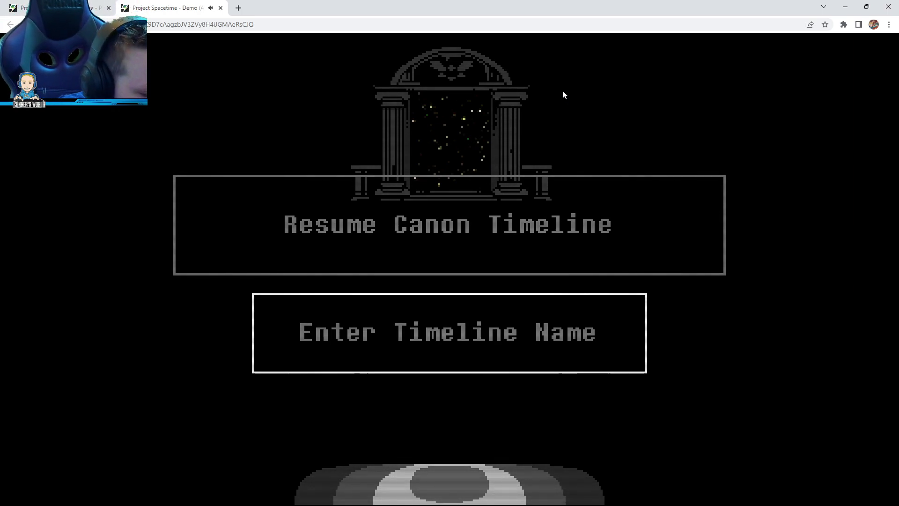
text(C)
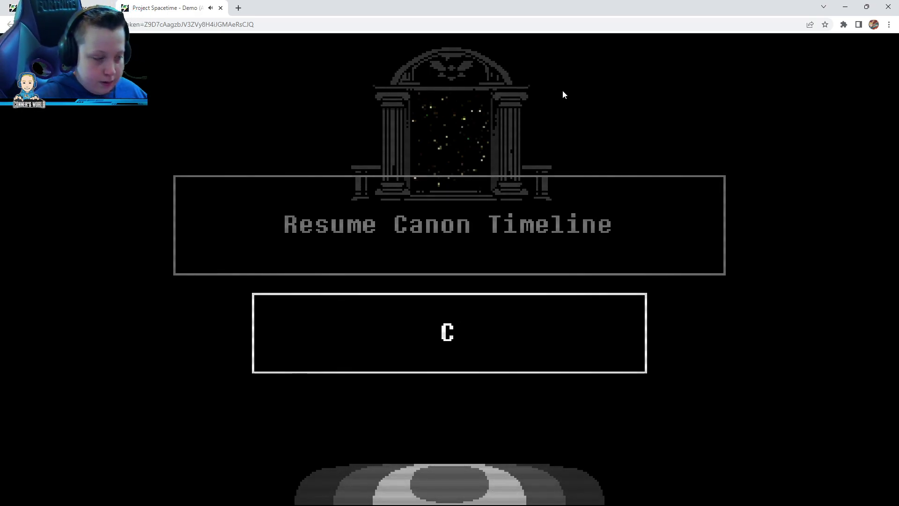
text(akx)
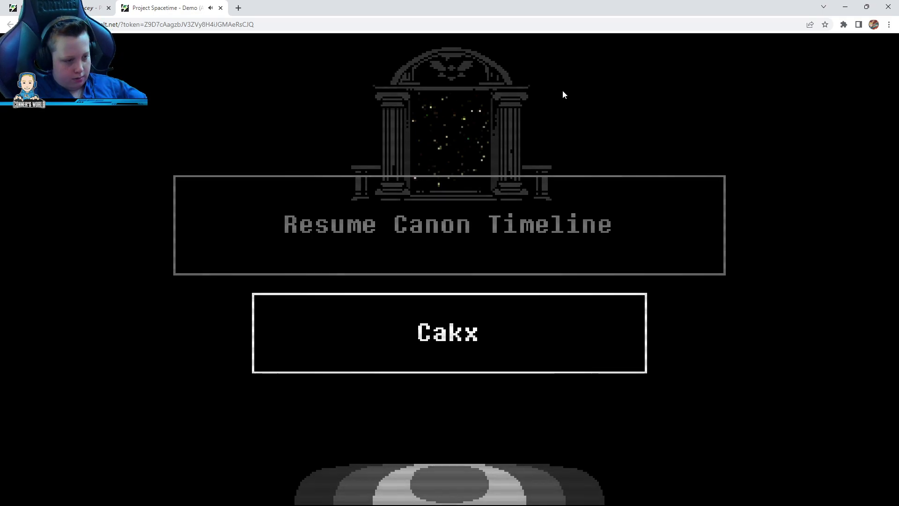
key(BackSpace)
key(BackSpace)
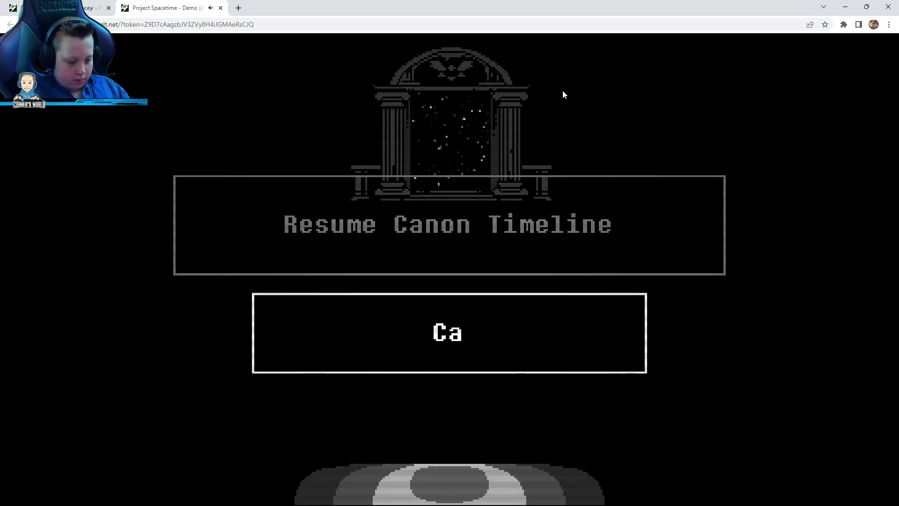
text(ts)
key(Return)
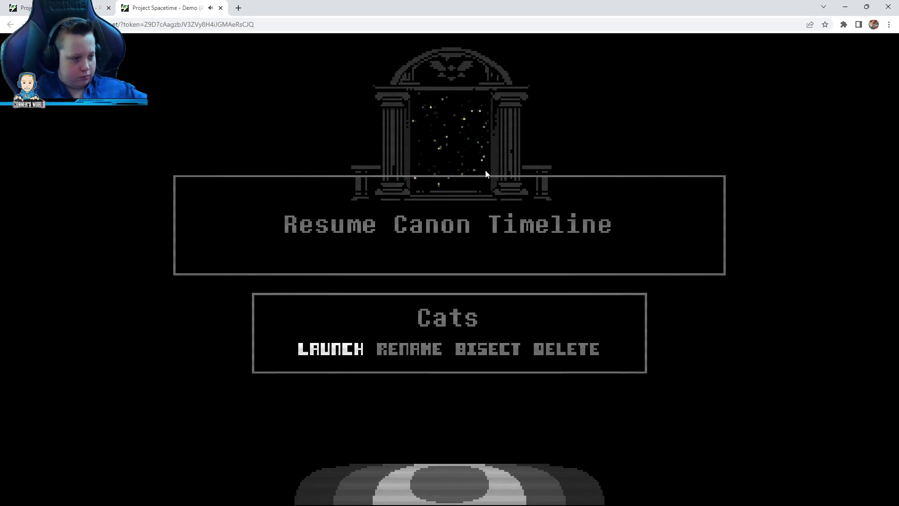
key(Return)
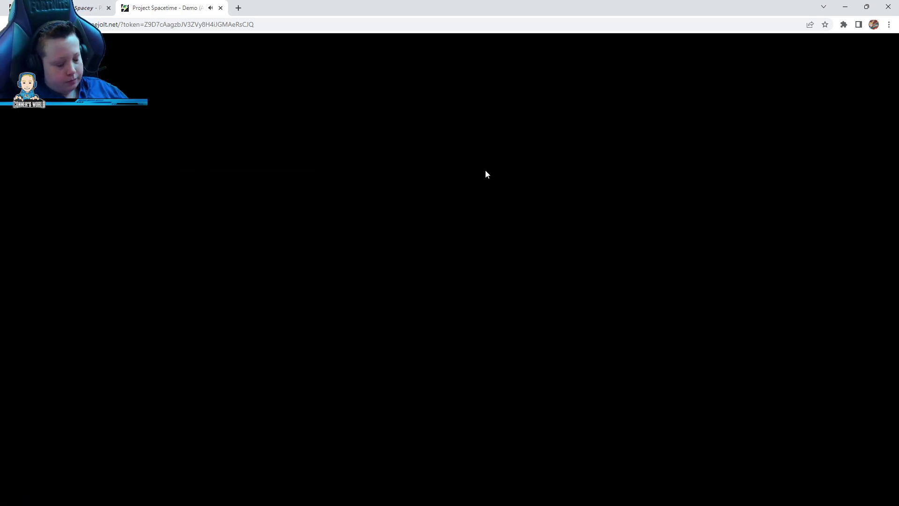
- Walk up the brick path to Twinkly and read through his whole greeting
key(Up)
key(Up)
key(Up)
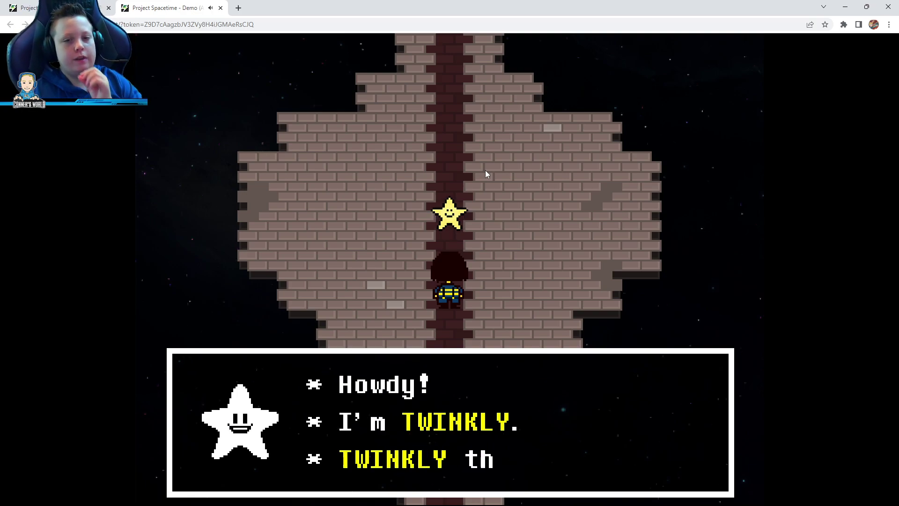
key(z)
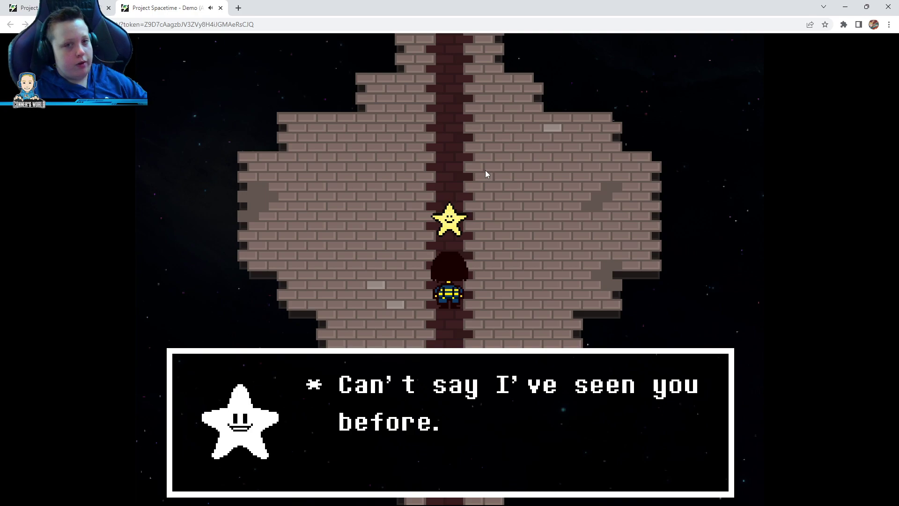
key(z)
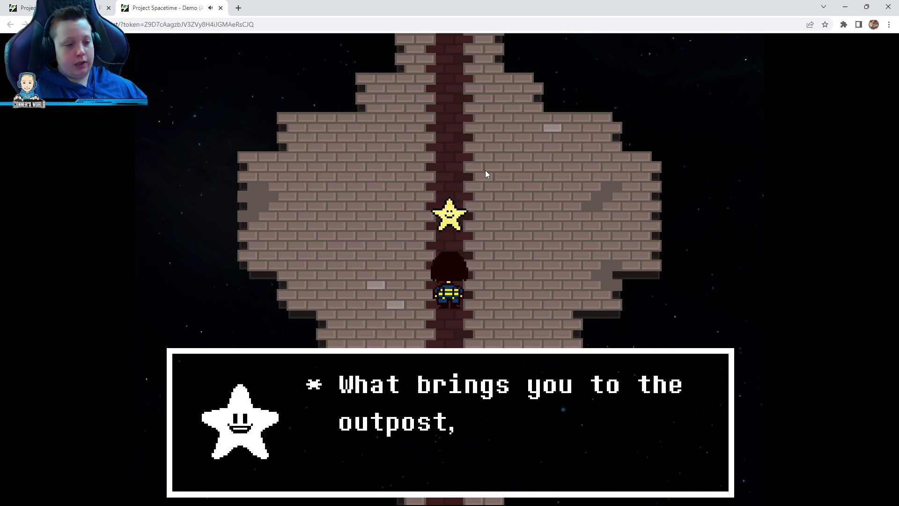
key(z)
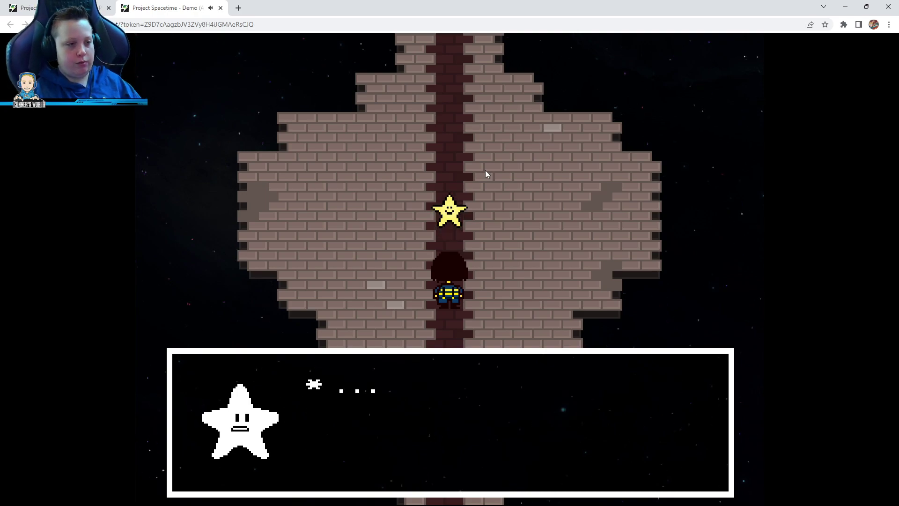
key(z)
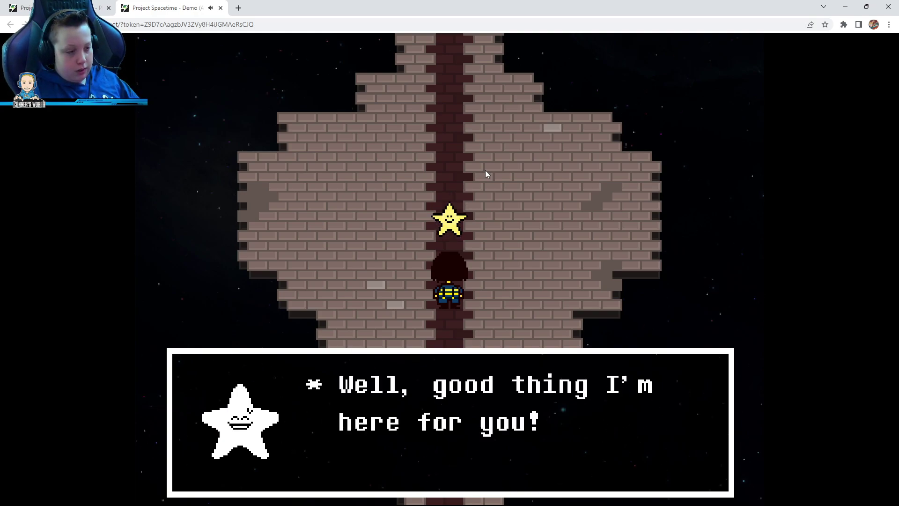
key(z)
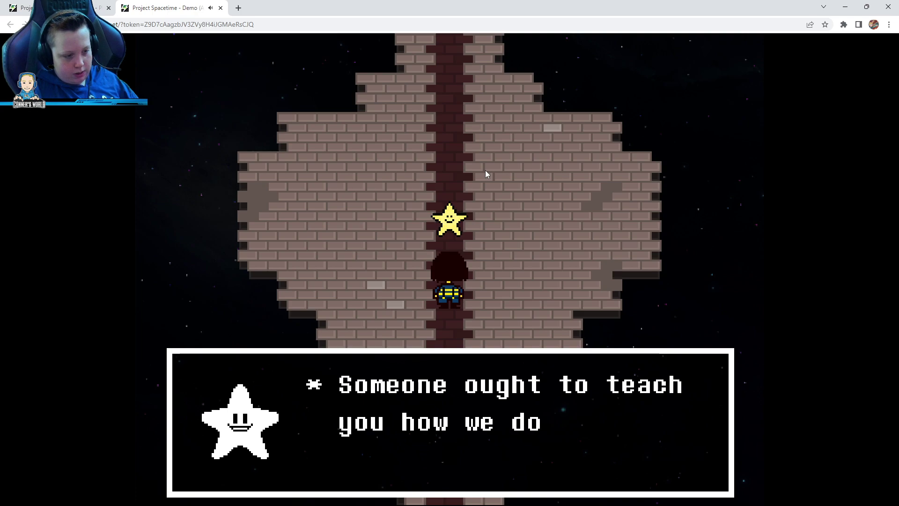
key(z)
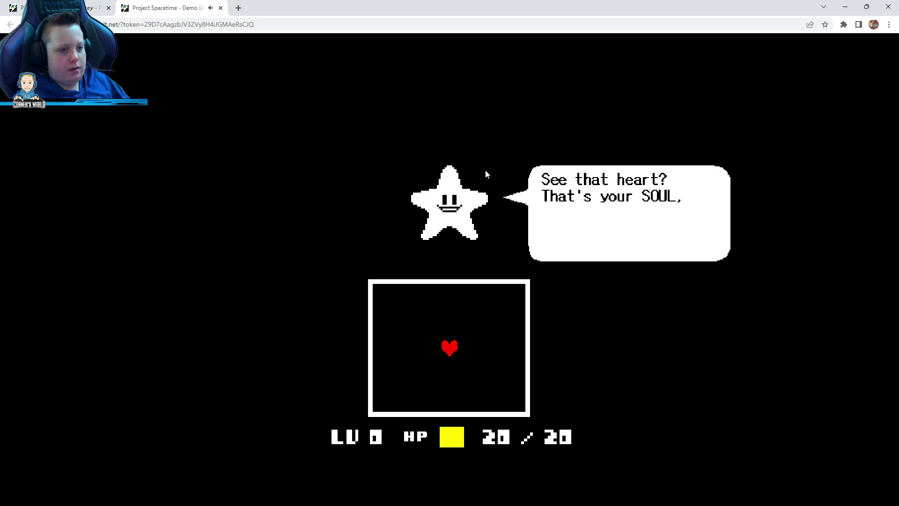
- Read Twinkly's speech and sit through his star-ring attack until Toriel arrives
key(z)
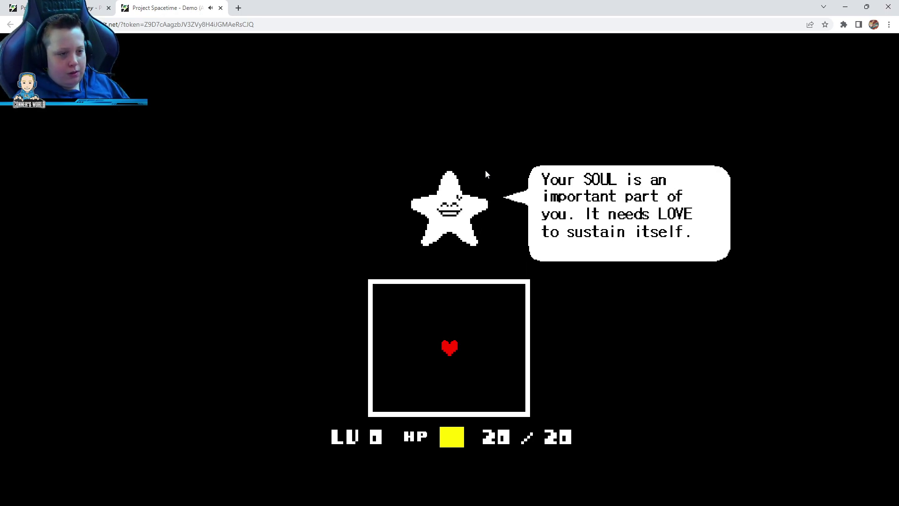
key(z)
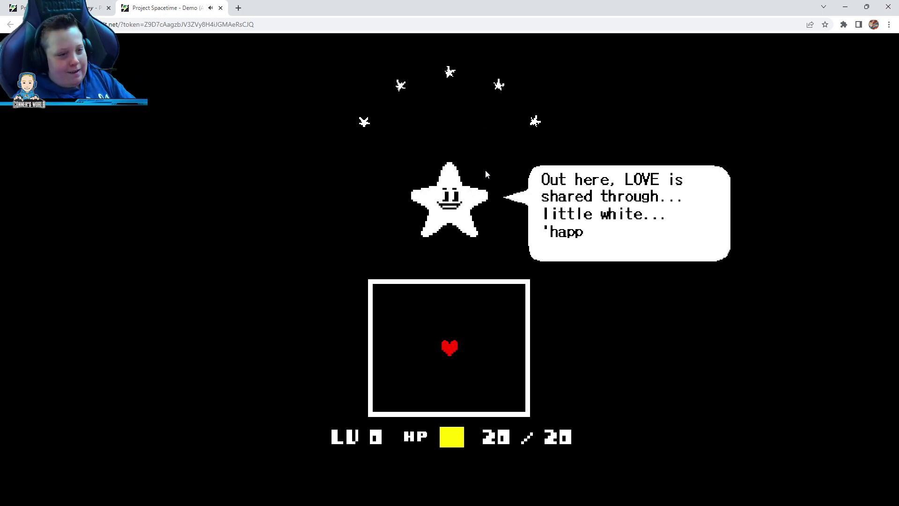
key(z)
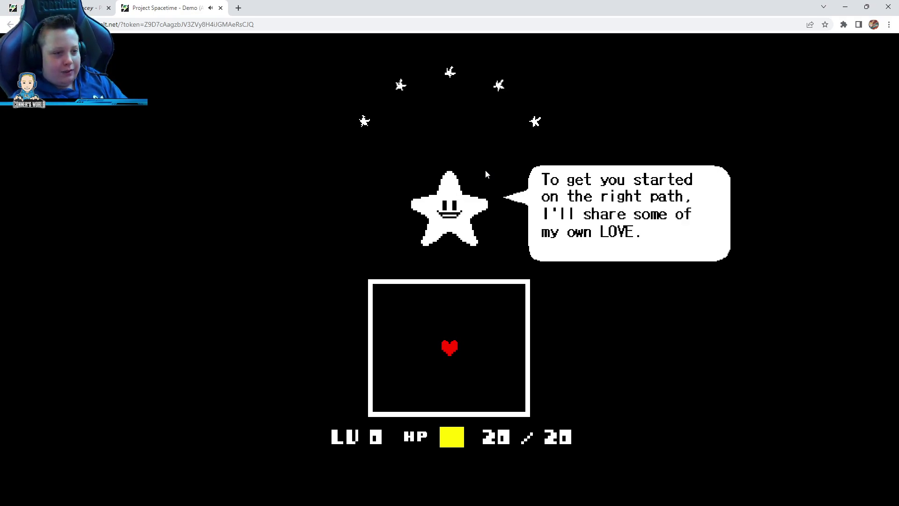
key(z)
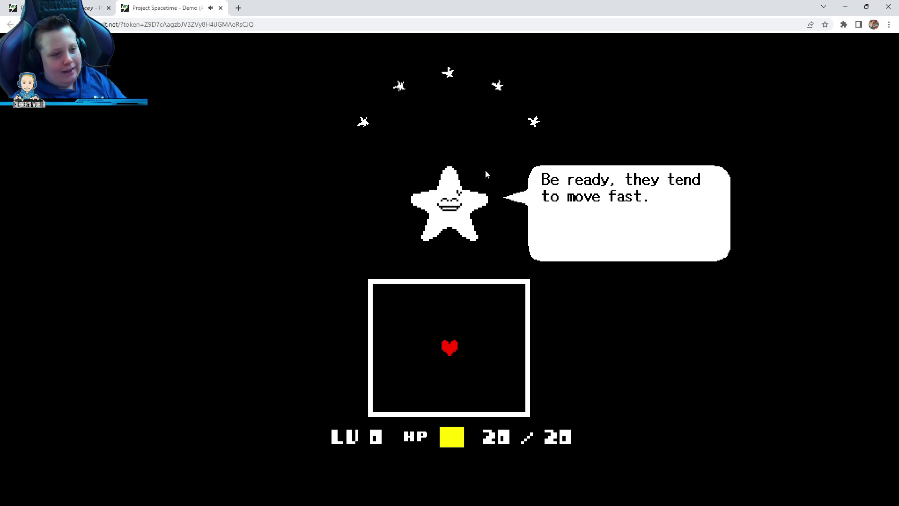
key(z)
key(z)
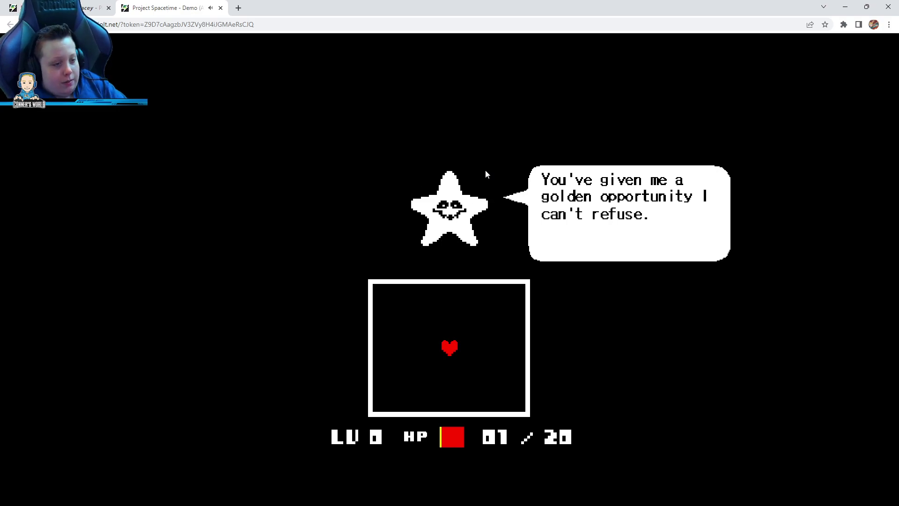
key(z)
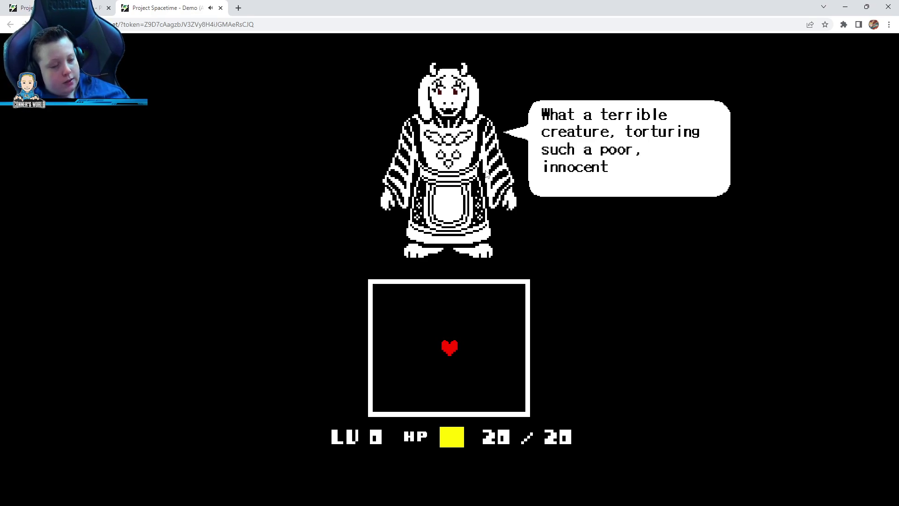
- Read Toriel's introduction as overseer of the Outlands
key(z)
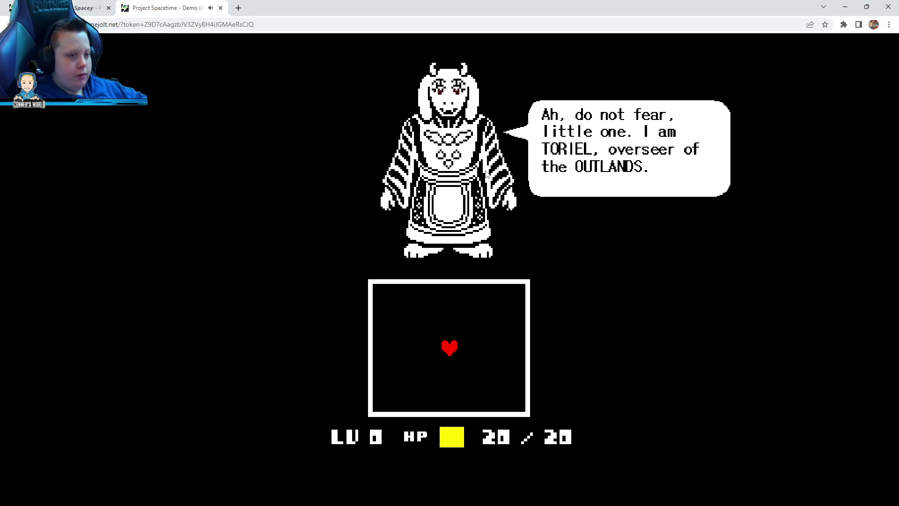
key(z)
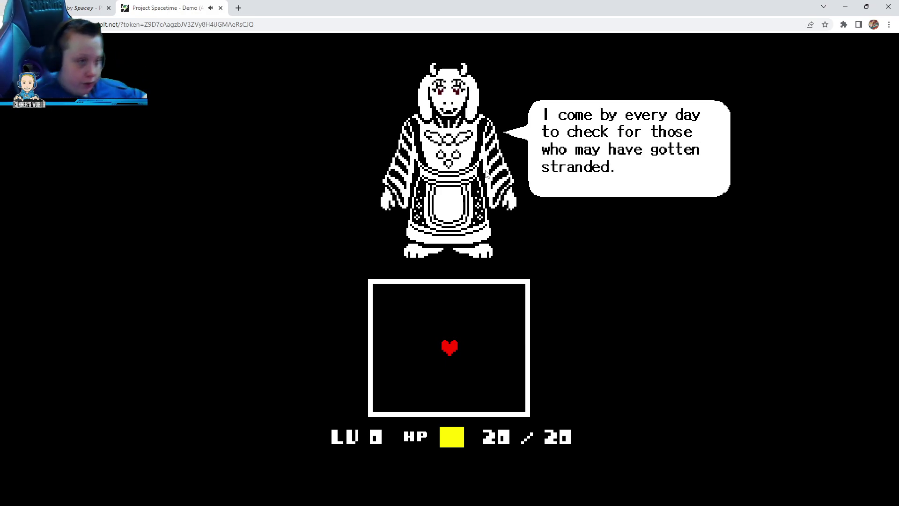
key(z)
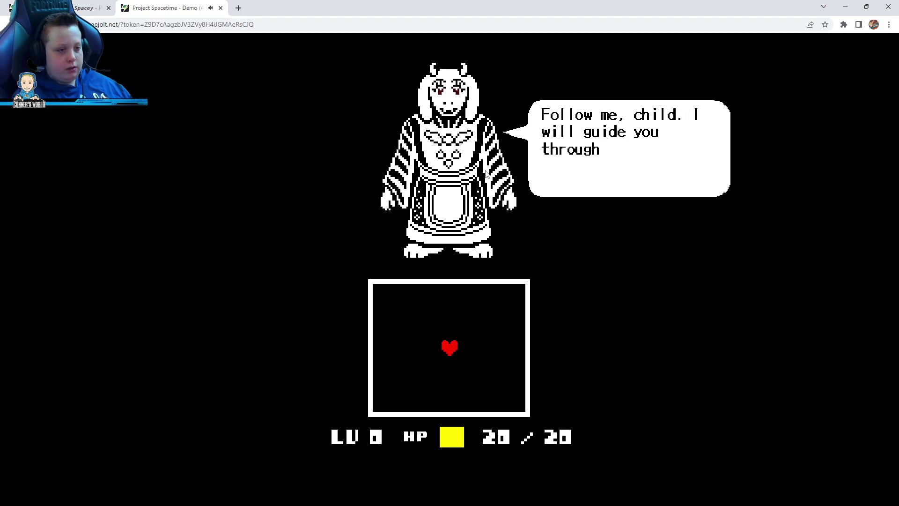
- Close Toriel's 'This way.' message and follow her up into the red building
key(z)
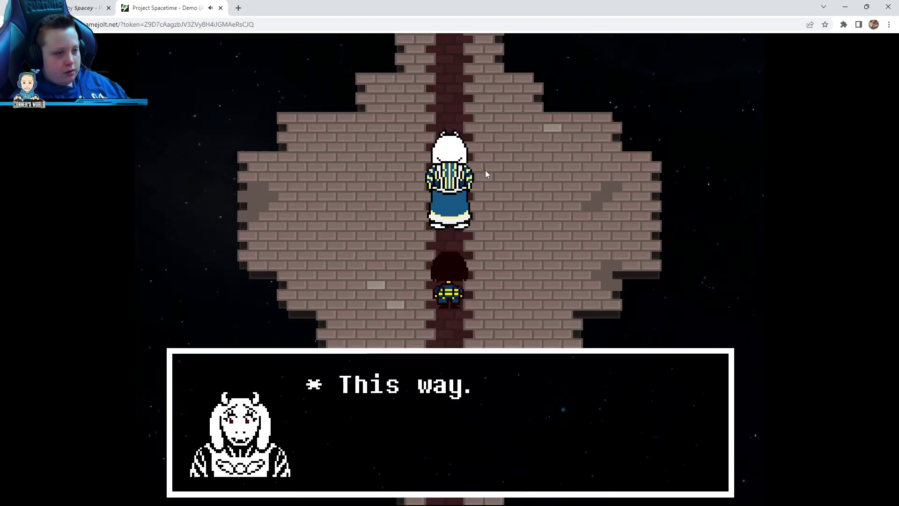
key(z)
key(Up)
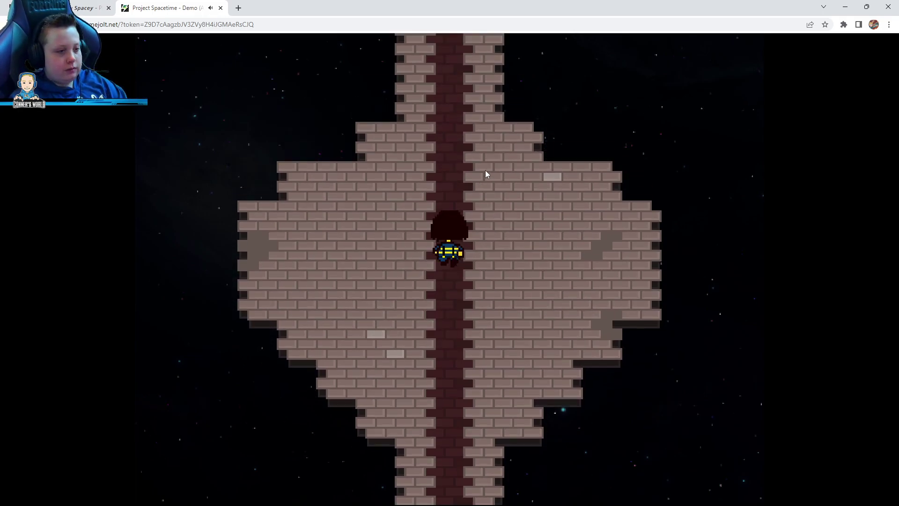
key(Up)
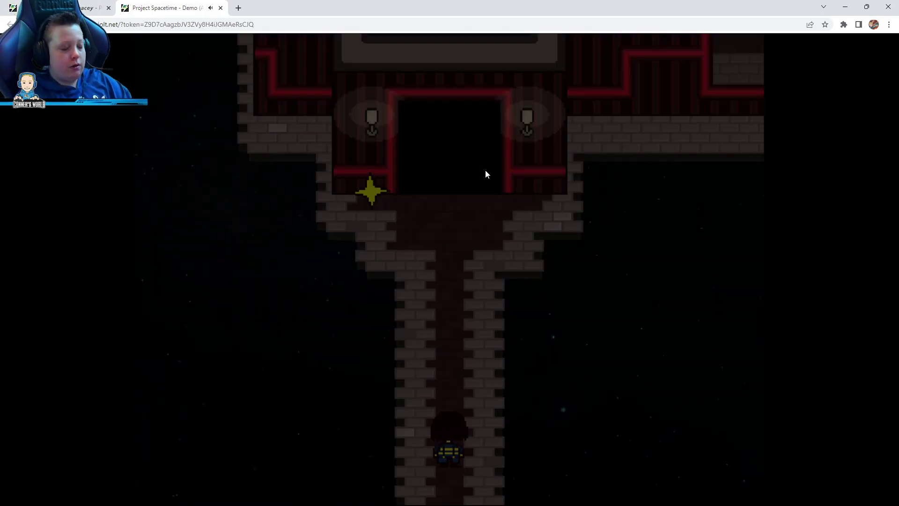
- Use the save star to restore HP, then walk through the doorway into the house
key(Up)
key(Left)
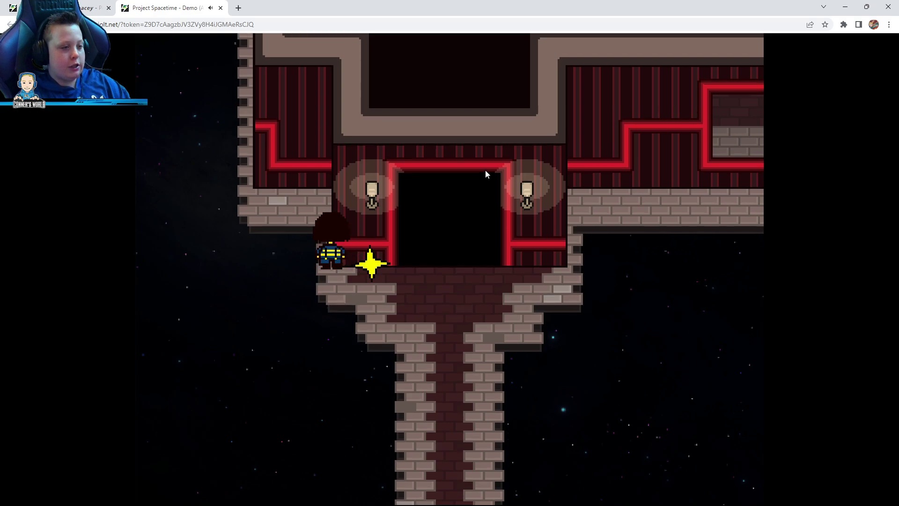
key(Right)
key(z)
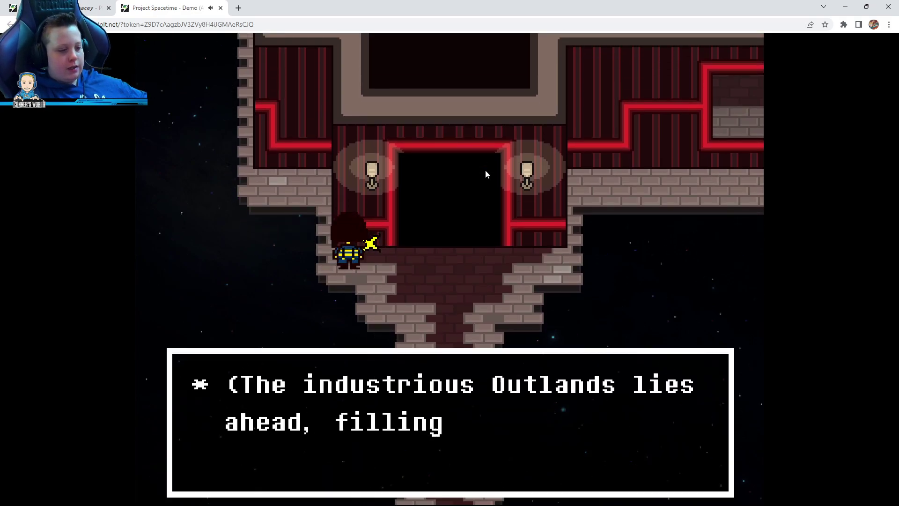
key(z)
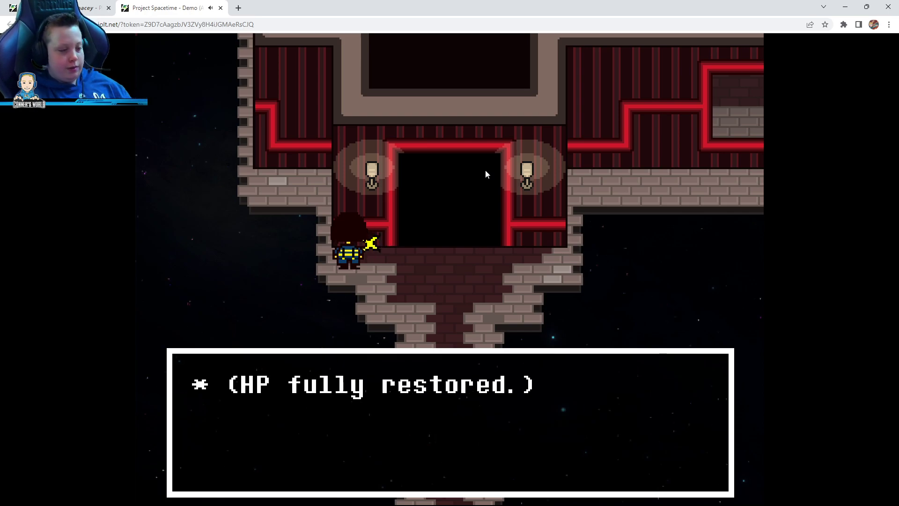
key(z)
key(z)
key(z)
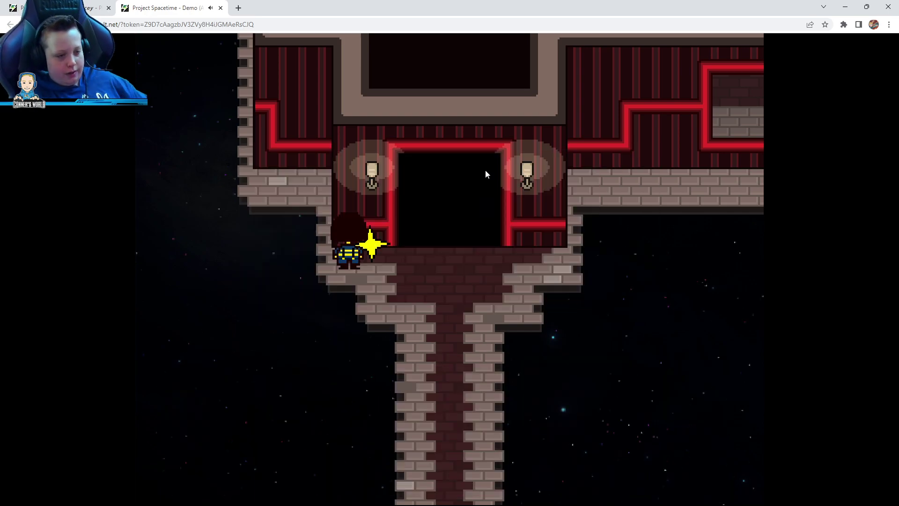
key(Right)
key(Down)
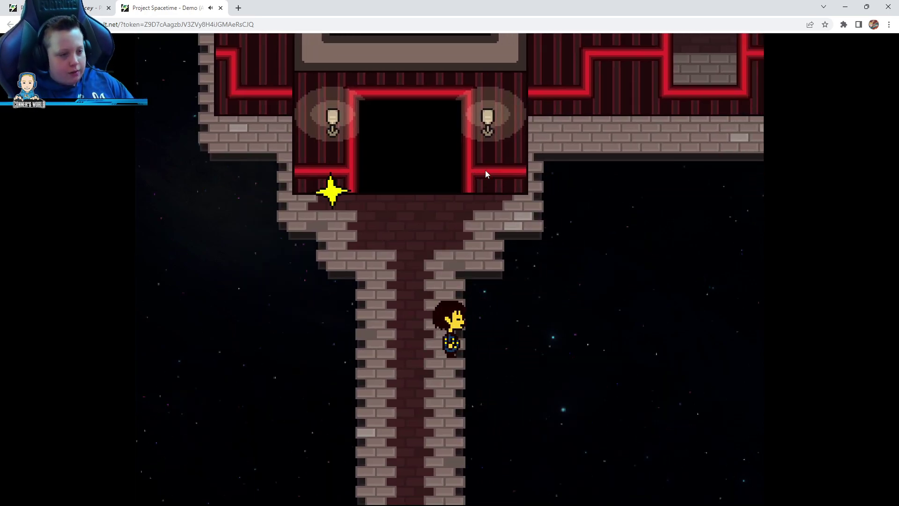
key(Up)
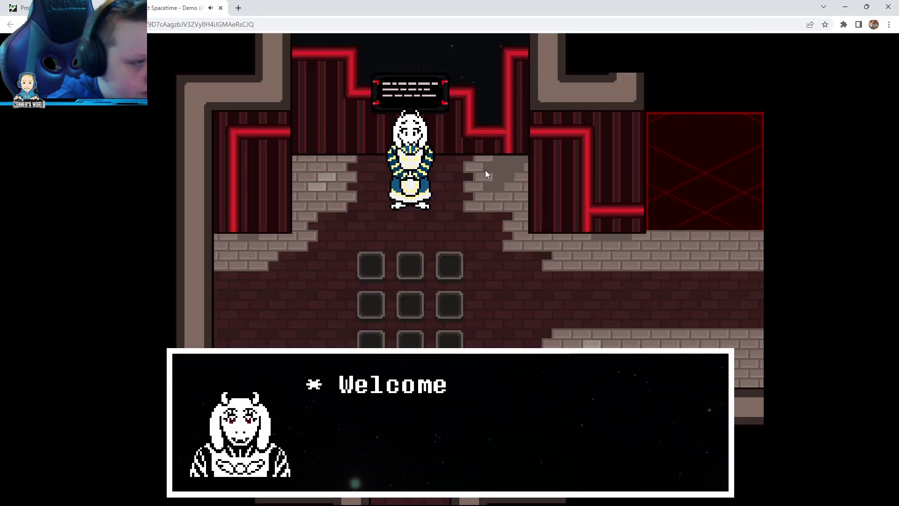
- Read through Toriel's welcome in the tiled room
key(z)
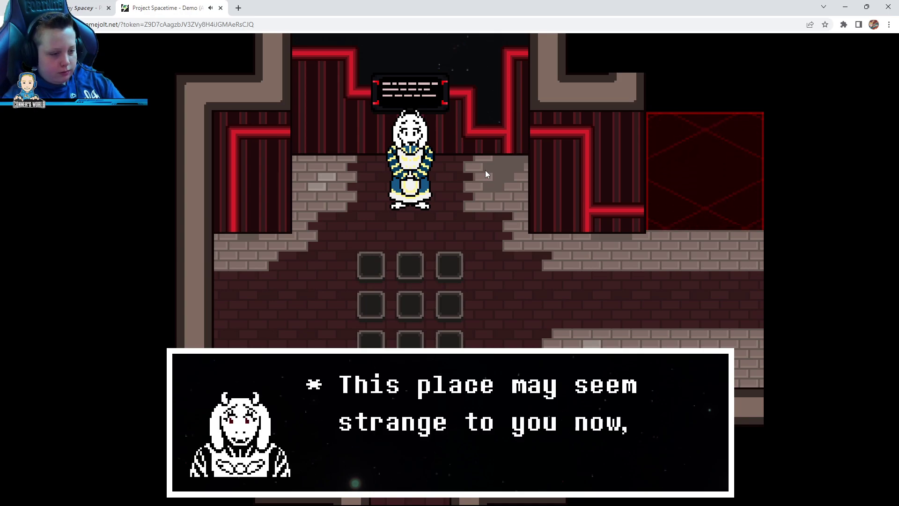
key(z)
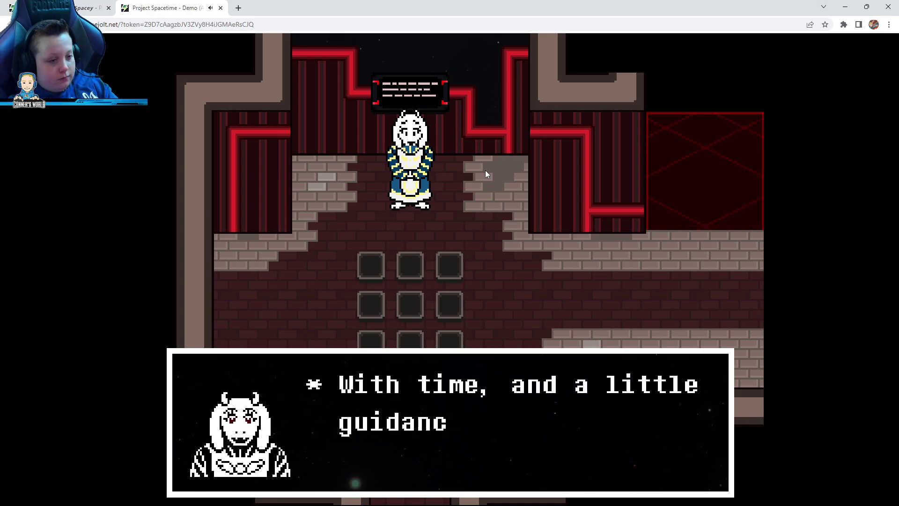
key(z)
key(z)
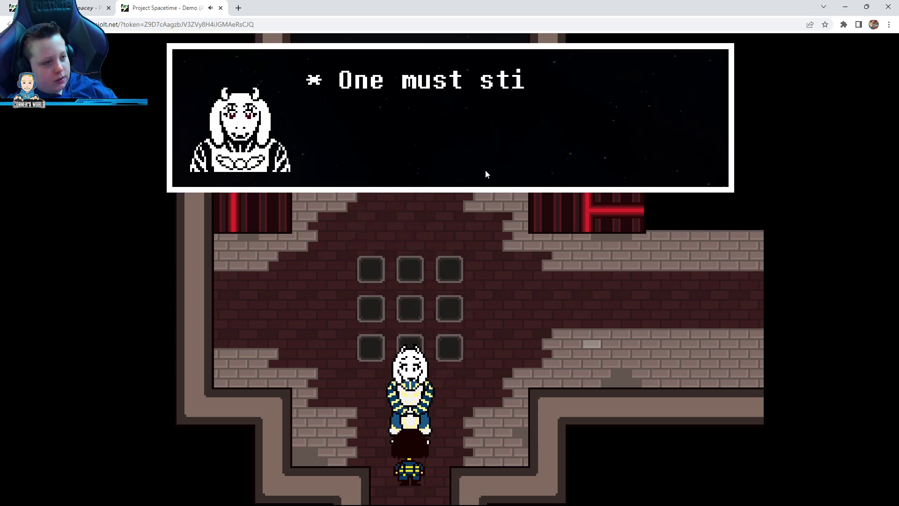
key(z)
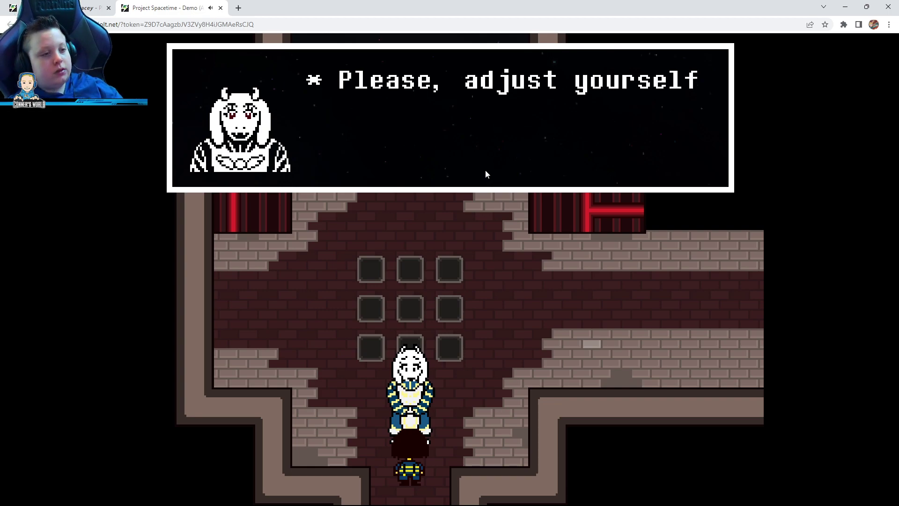
key(z)
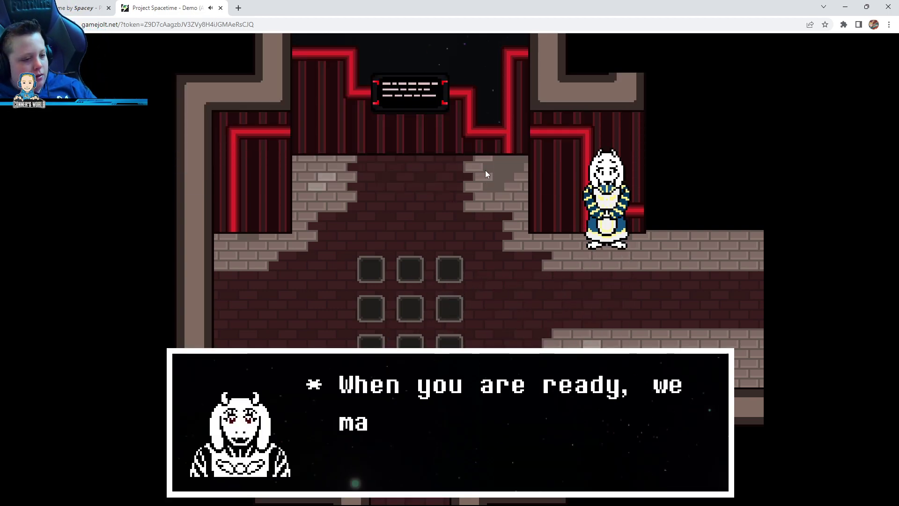
key(z)
- Walk east along the corridor and up through the north doorway
key(Up)
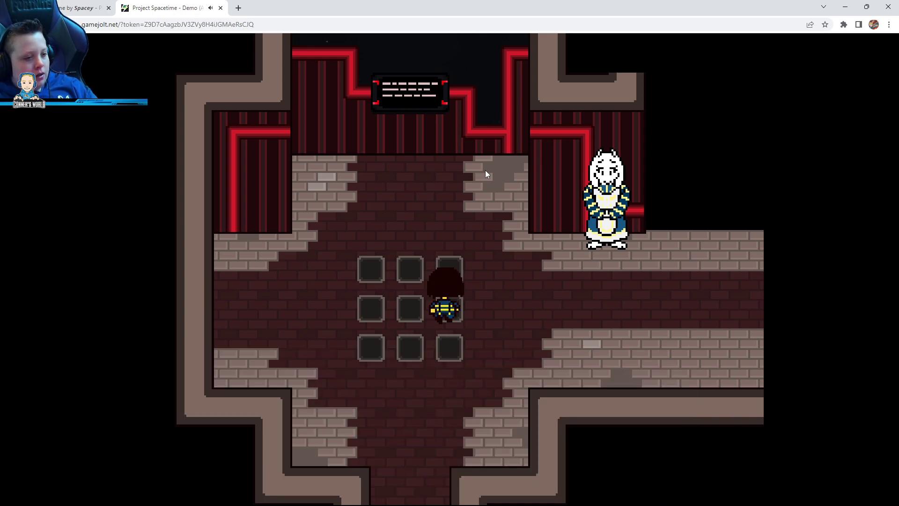
key(Up)
key(Right)
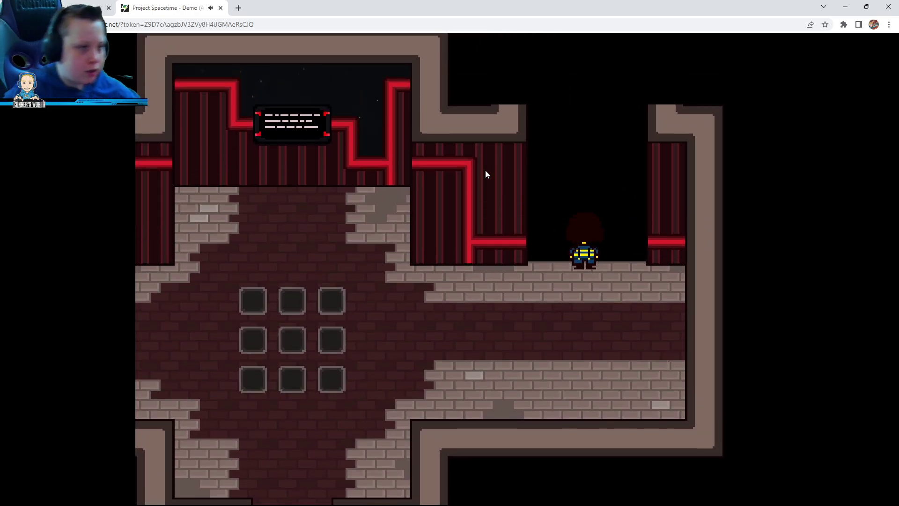
key(Up)
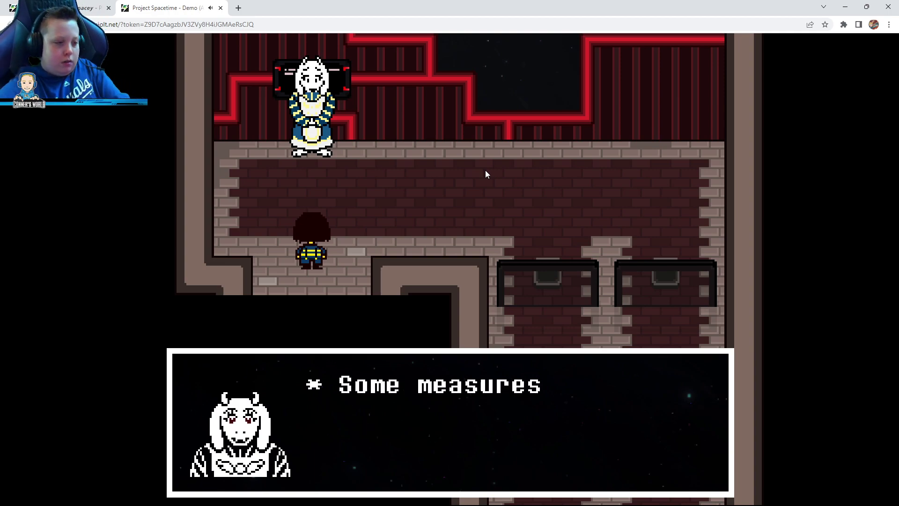
- Follow Toriel's instructions and step onto the switch beside her
key(z)
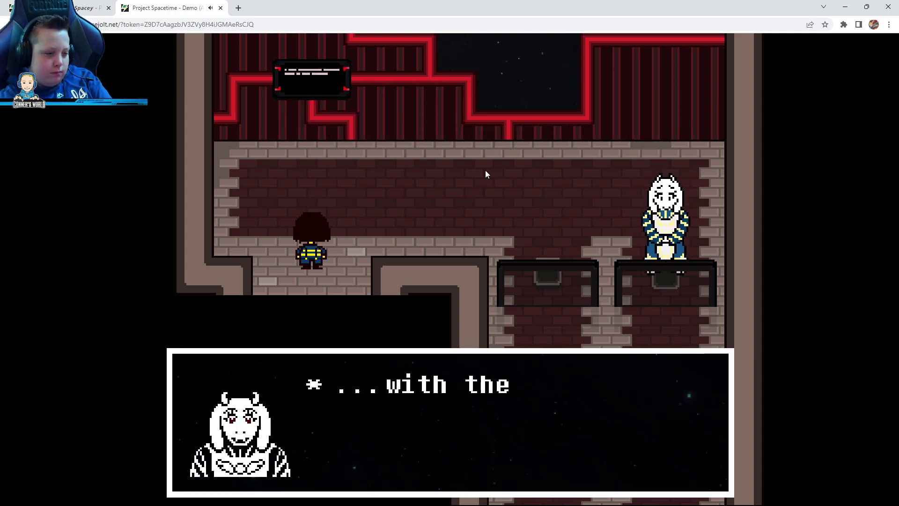
key(z)
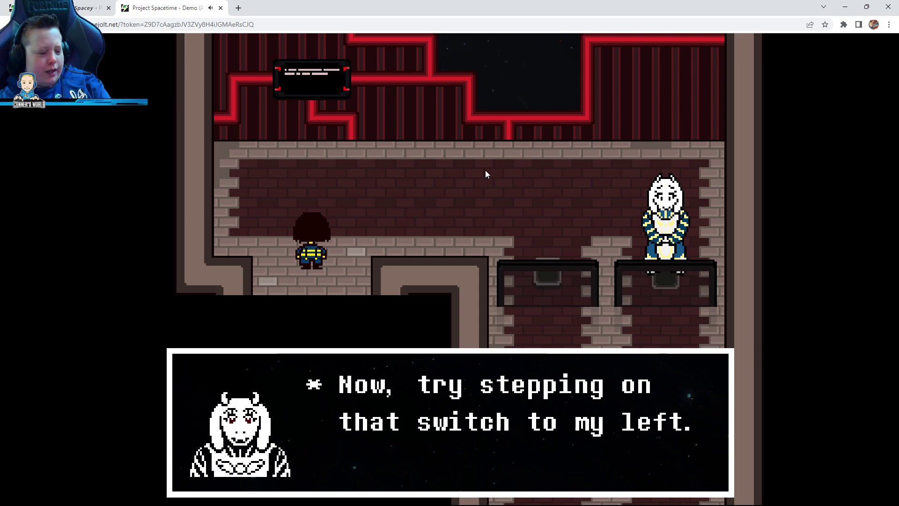
key(z)
key(Right)
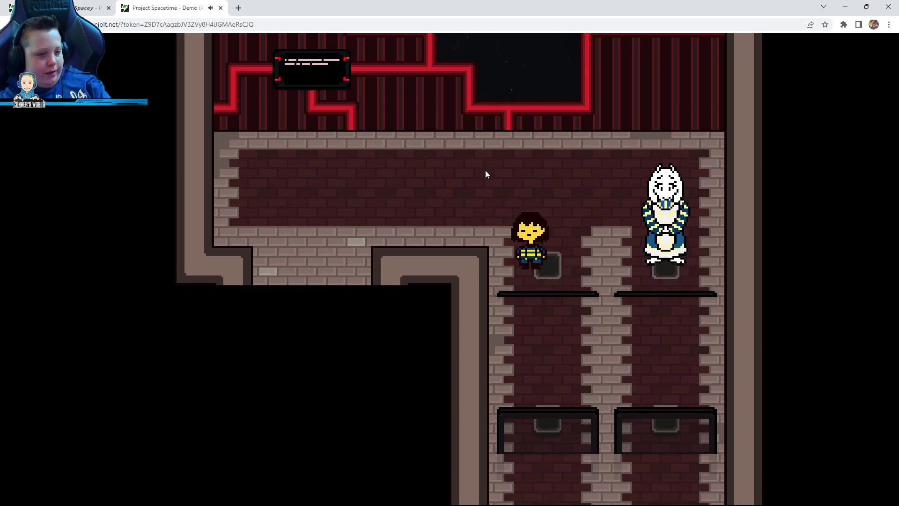
key(z)
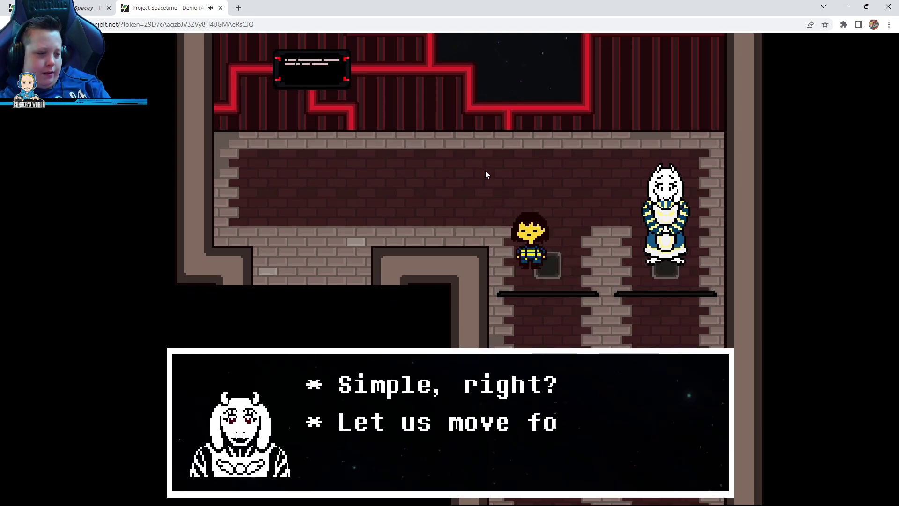
- Step on the lower switch to raise the blocks, then follow Toriel down
key(z)
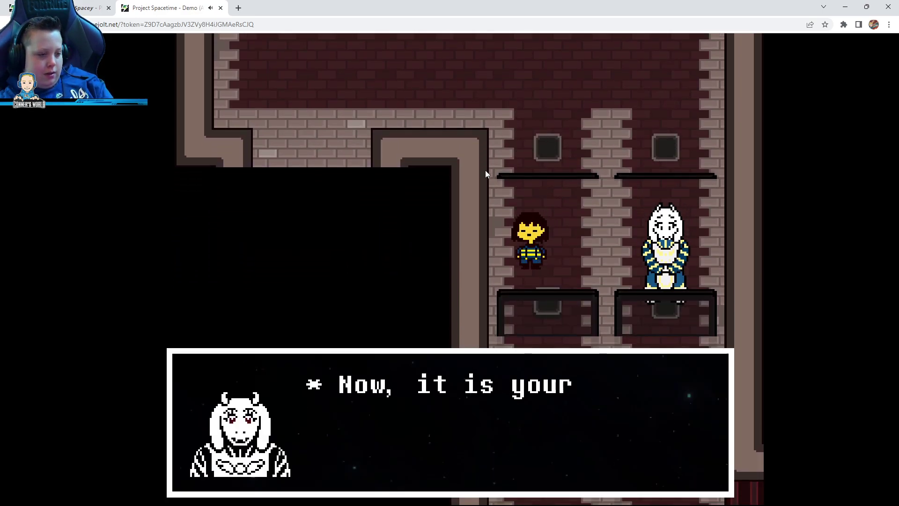
key(z)
key(Down)
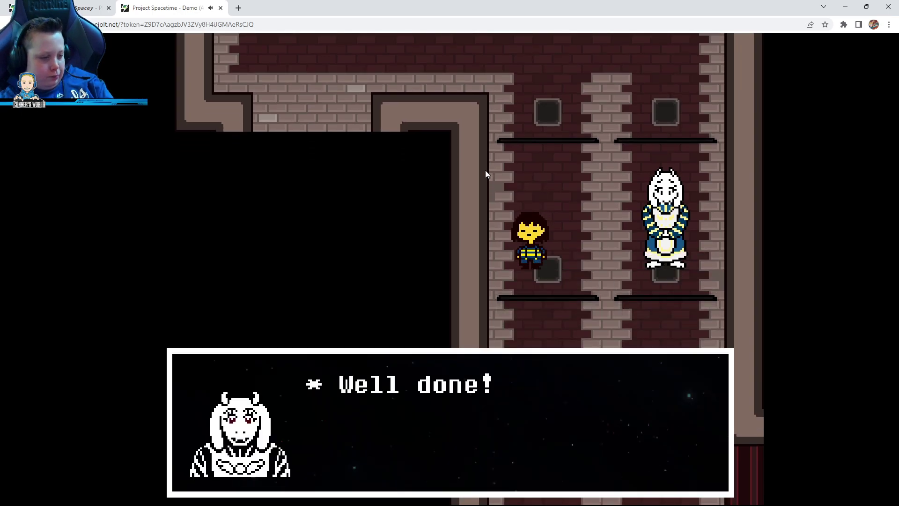
key(z)
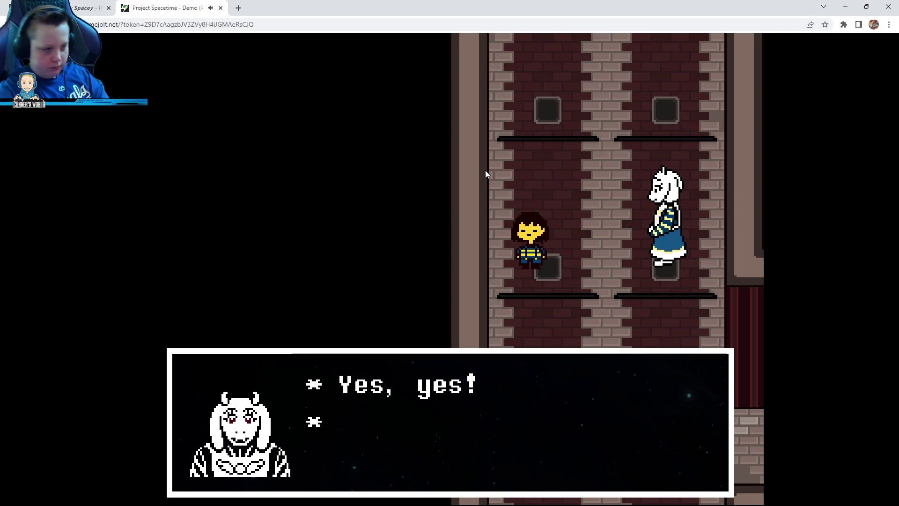
key(z)
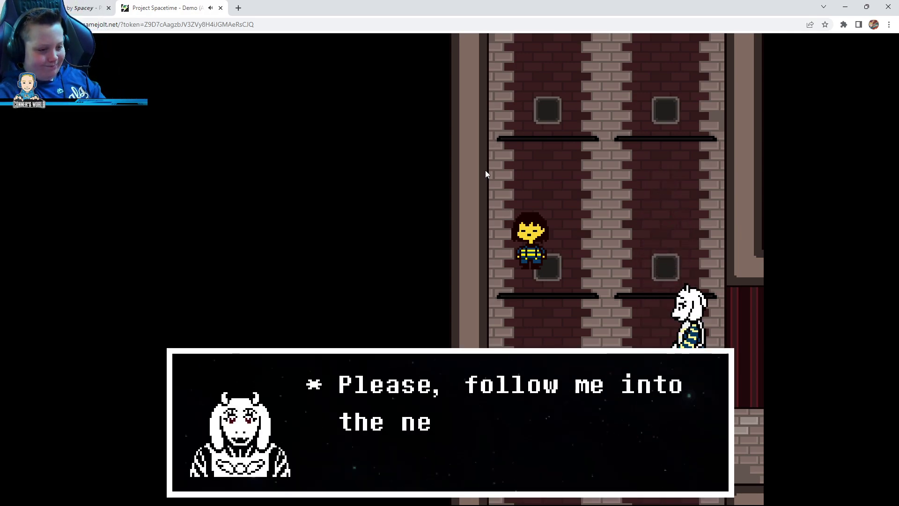
key(z)
key(Down)
- Listen to Toriel's FIGHT basics until the practice dummy encounter begins
key(Right)
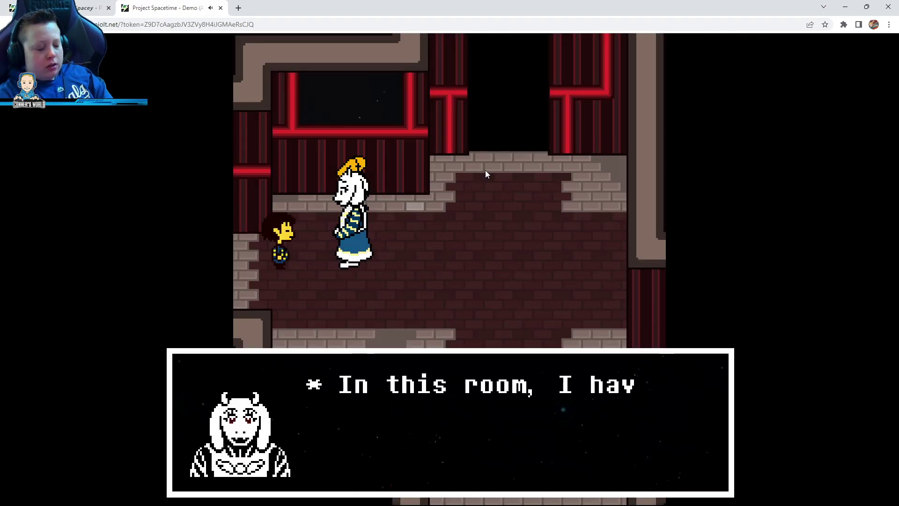
key(z)
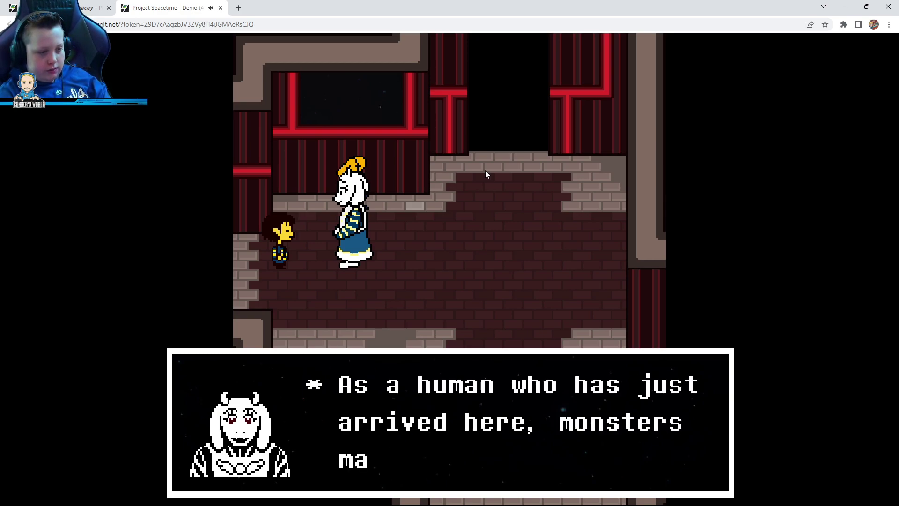
key(z)
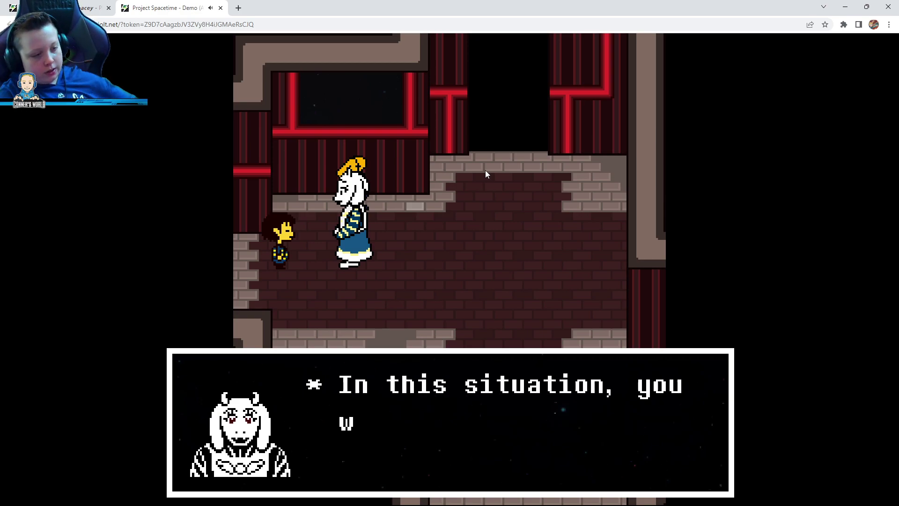
key(z)
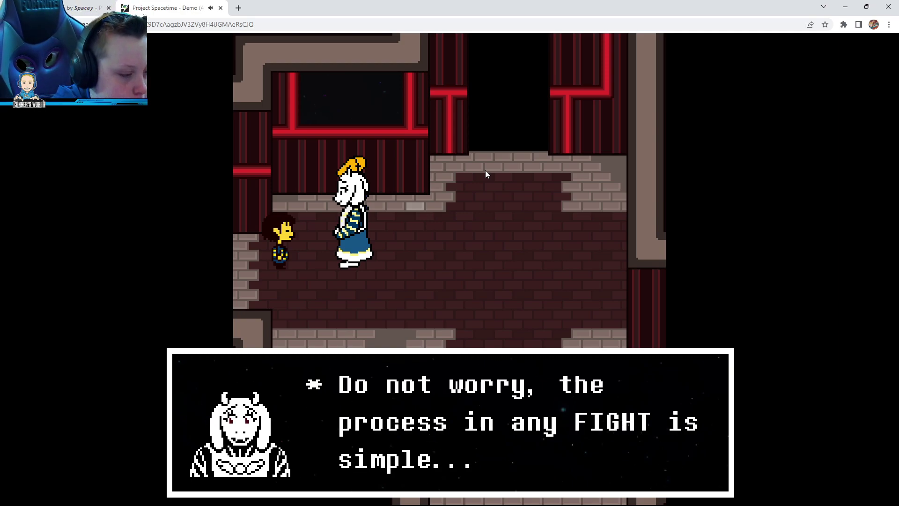
key(z)
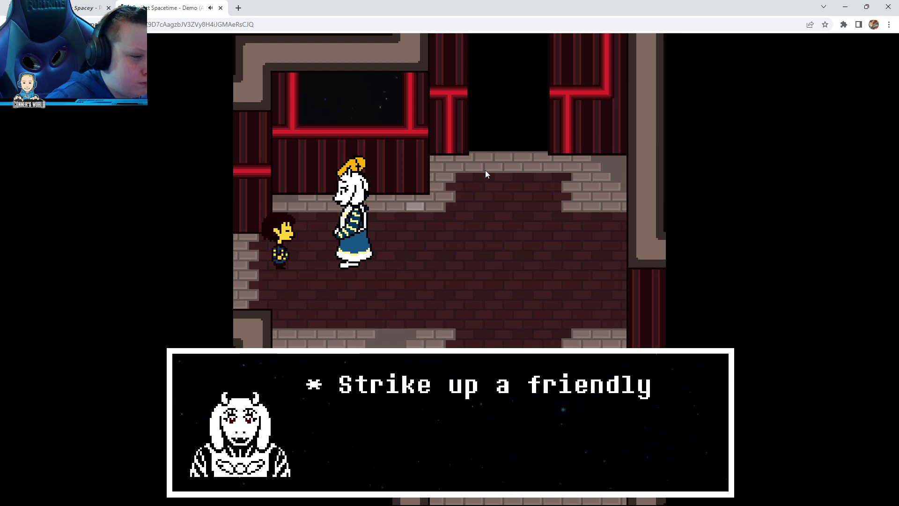
key(z)
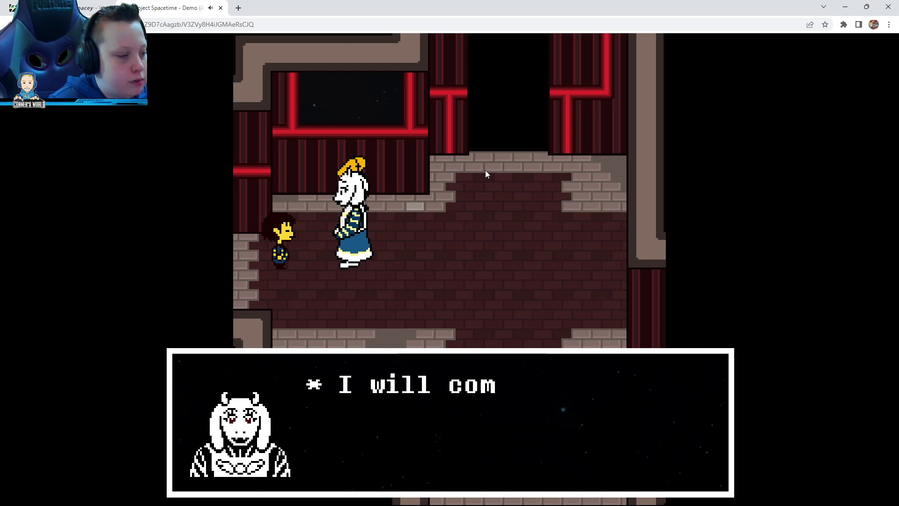
key(z)
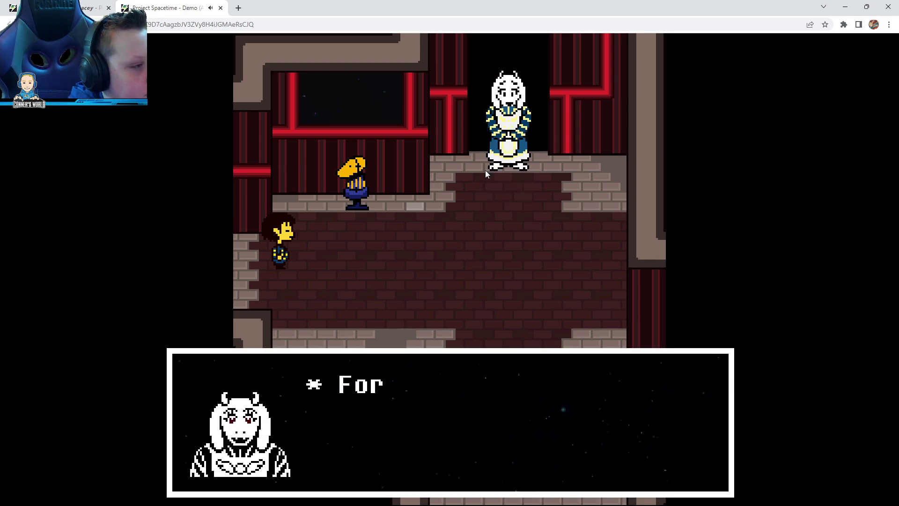
key(z)
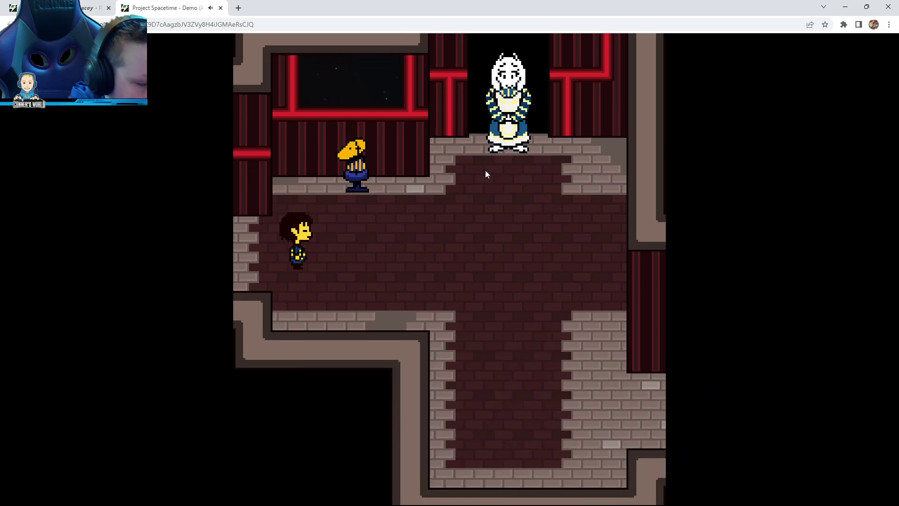
- Approach the training dummy and Hug it through ACT
key(Right)
key(z)
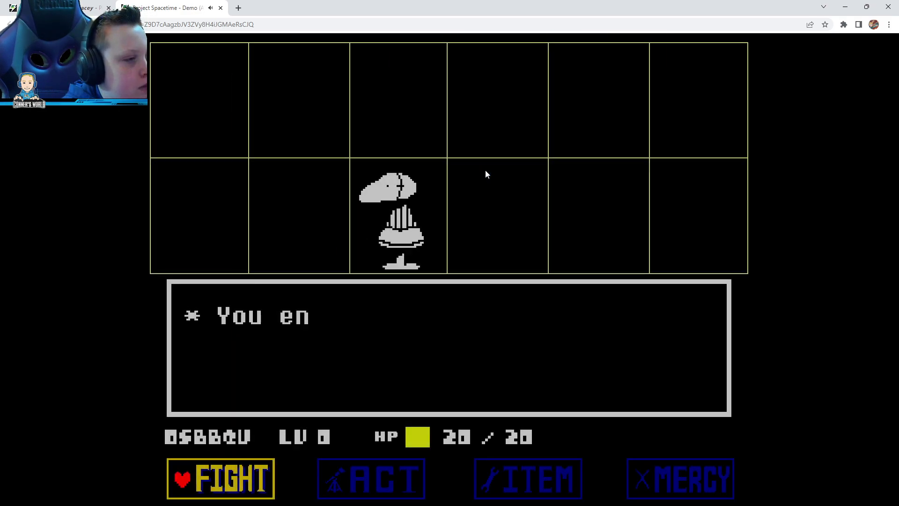
key(z)
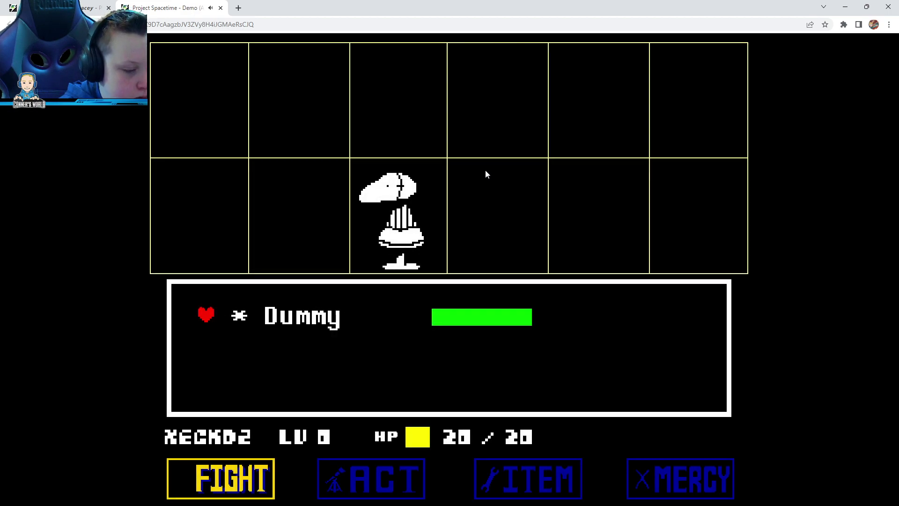
key(x)
key(Right)
key(Right)
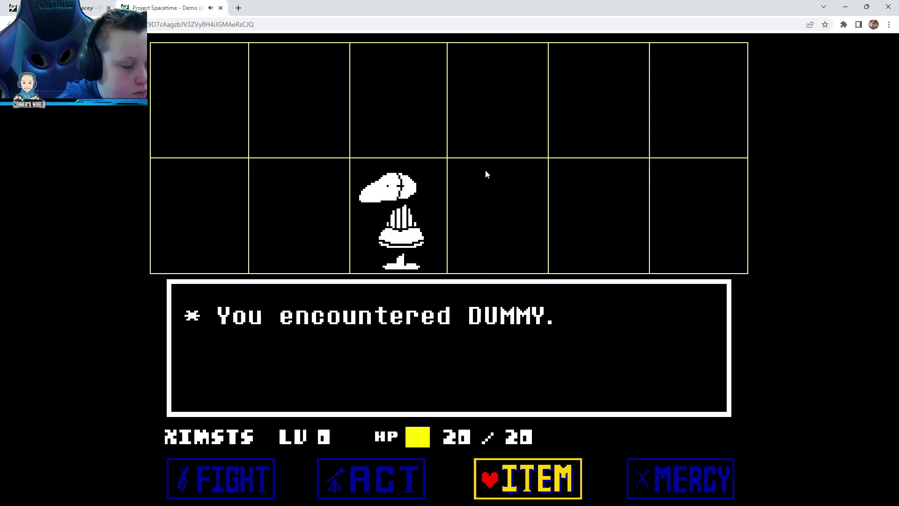
key(Left)
key(z)
key(z)
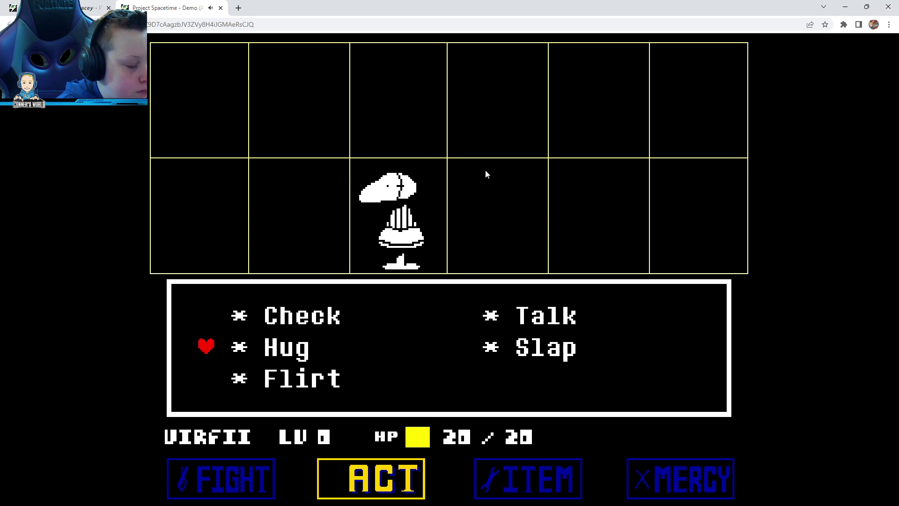
key(z)
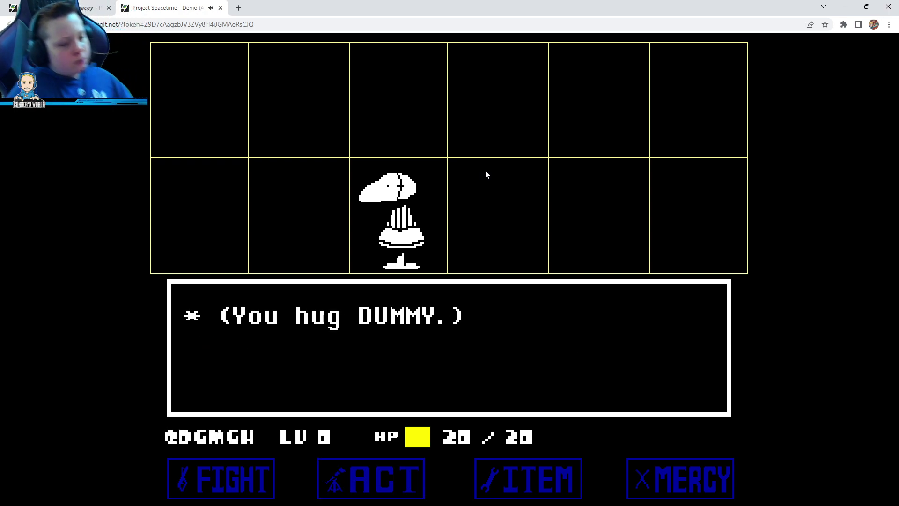
key(z)
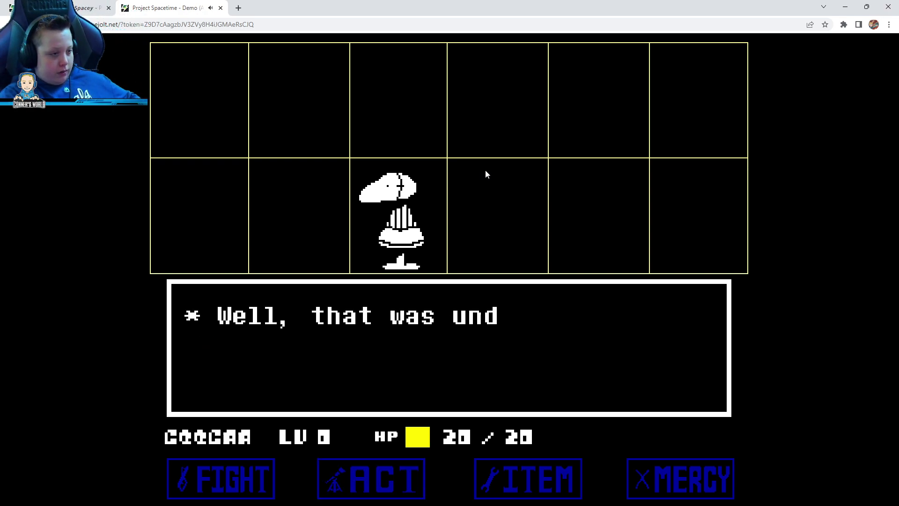
key(z)
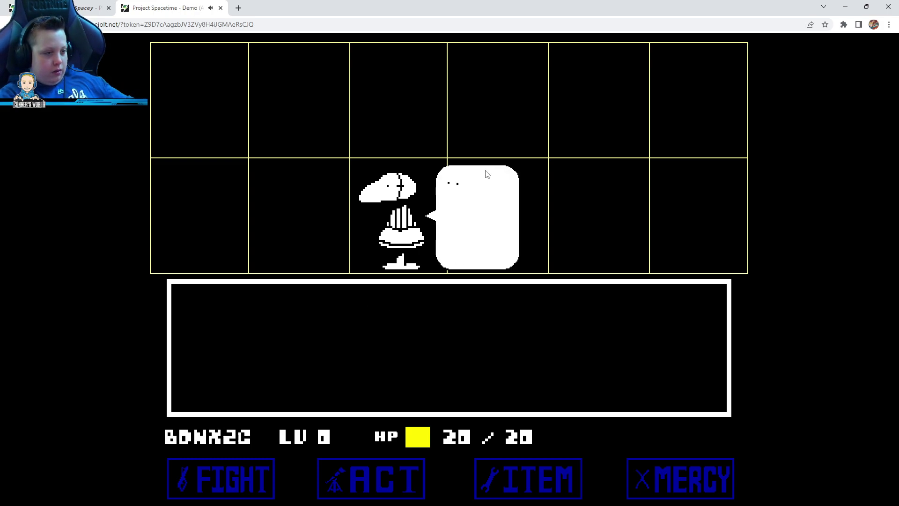
key(z)
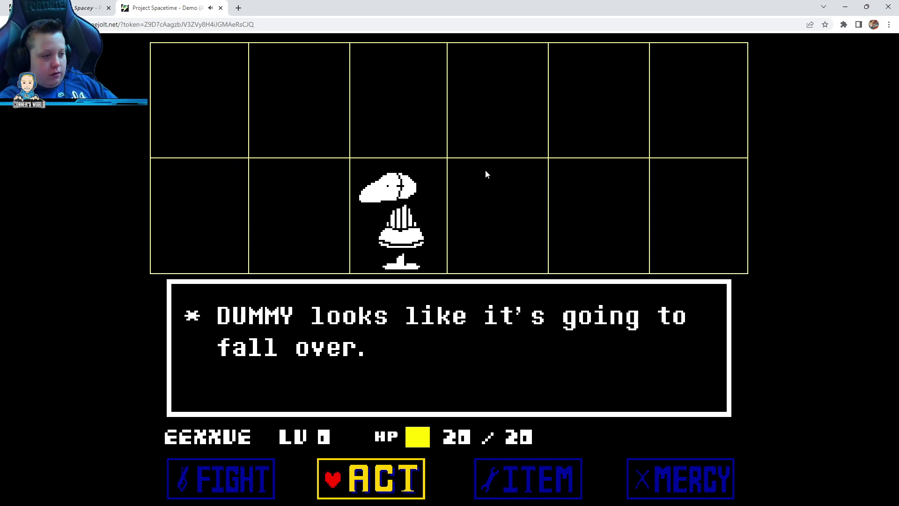
- Talk to the Dummy through ACT and advance to 'YOU WON!'
key(Right)
key(Right)
key(z)
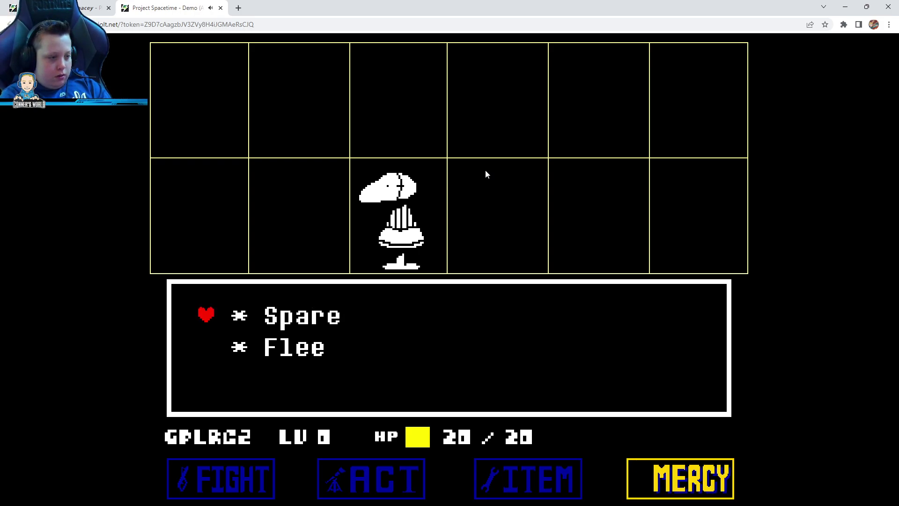
key(x)
key(Left)
key(Left)
key(z)
key(z)
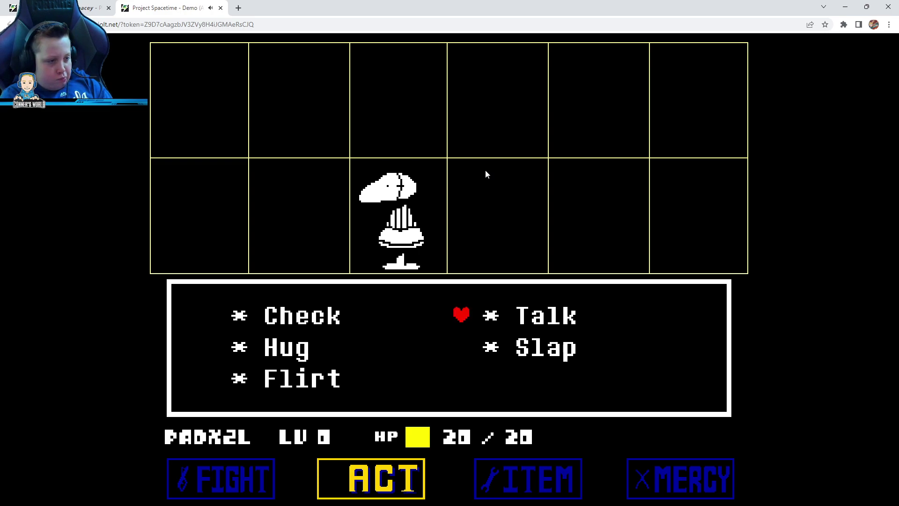
key(z)
key(z)
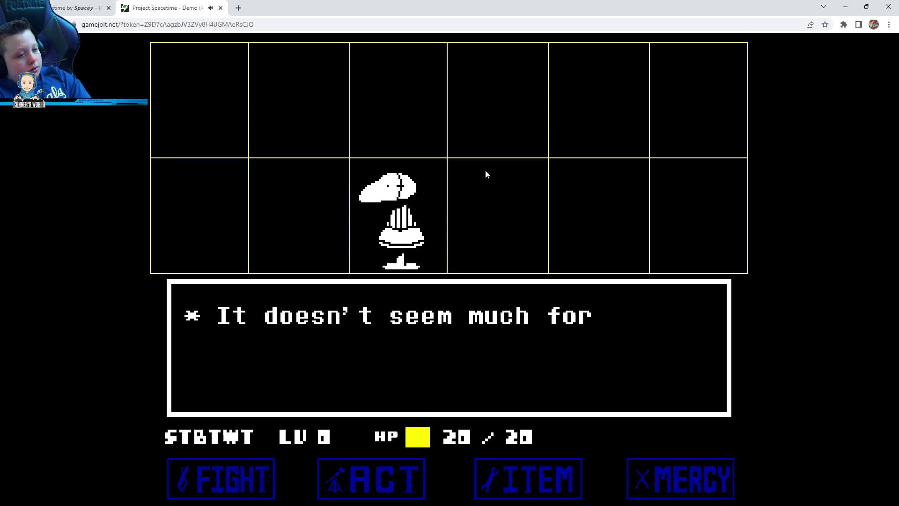
key(z)
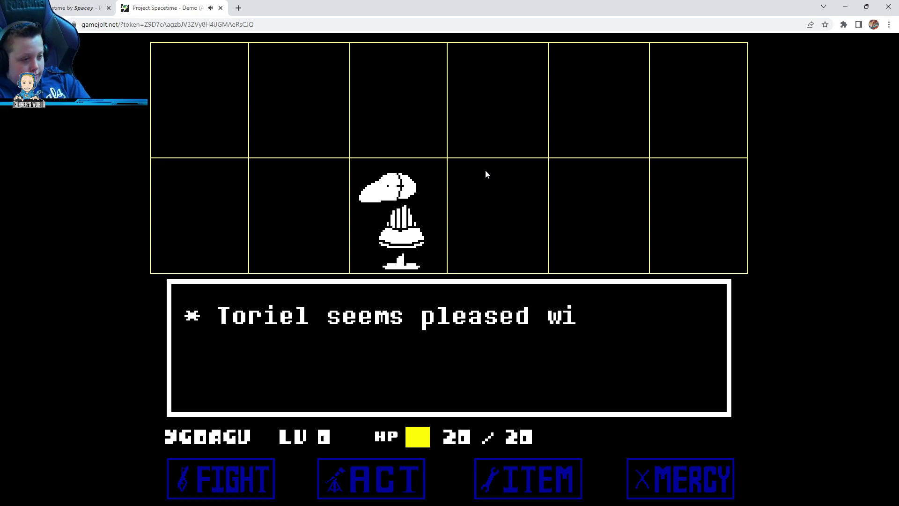
key(z)
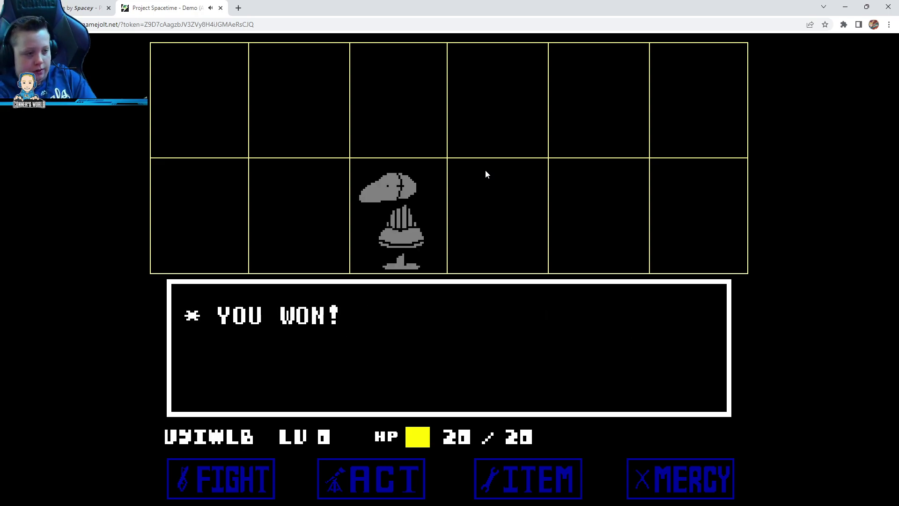
- Dismiss the victory and praise text and walk through the top doorway
key(z)
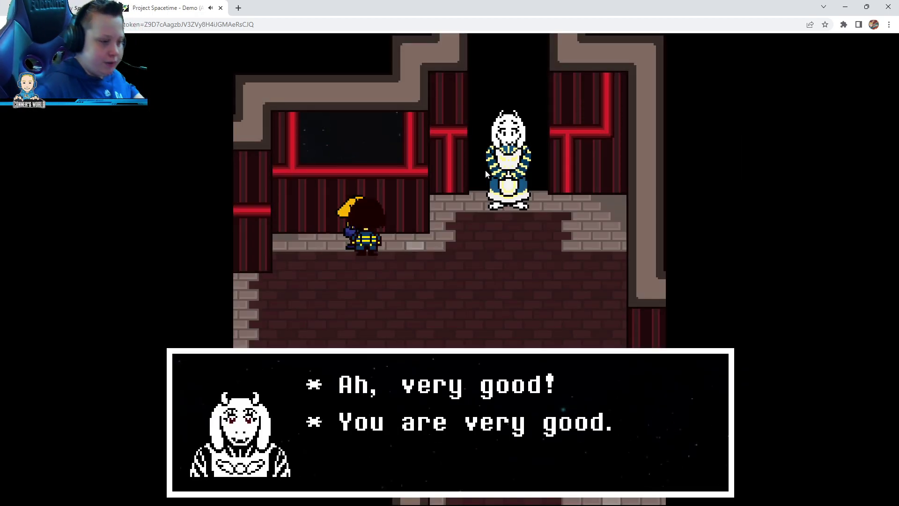
key(z)
key(Right)
key(Up)
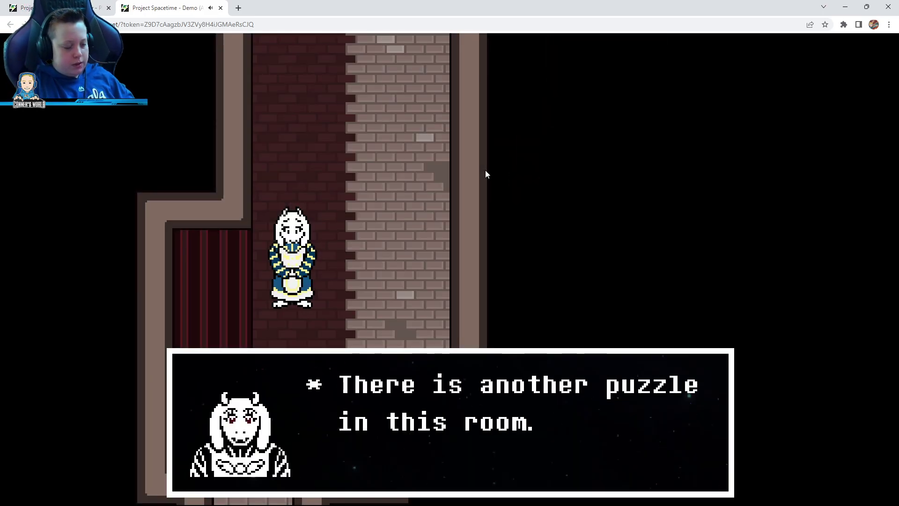
- Hear Toriel mention another puzzle and walk up the corridor
key(z)
key(z)
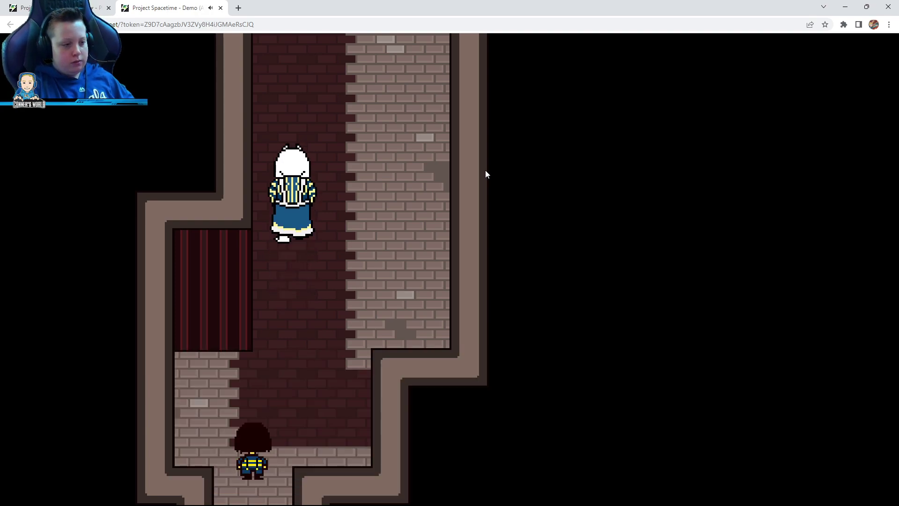
key(Up)
key(Right)
key(Up)
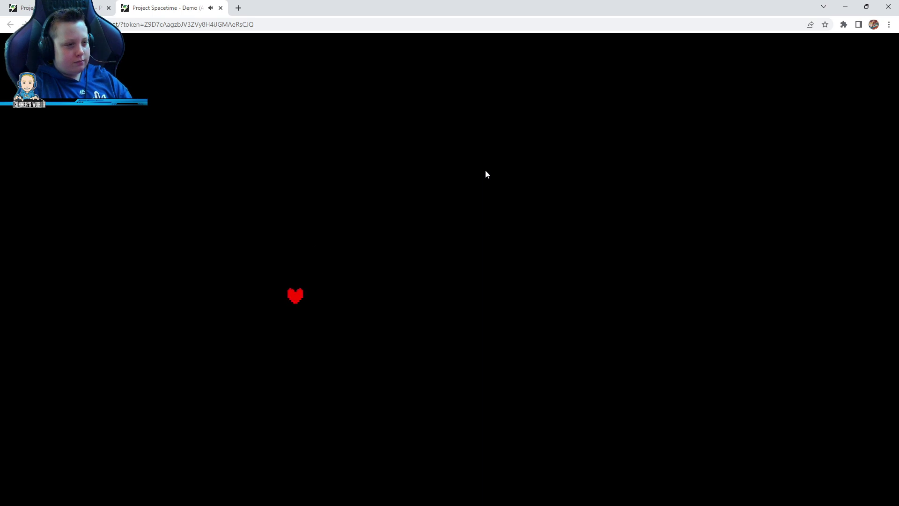
- Use ACT > Froggit > Compliment, then clear the "YOU WON!" text back to the corridor
key(Right)
key(Right)
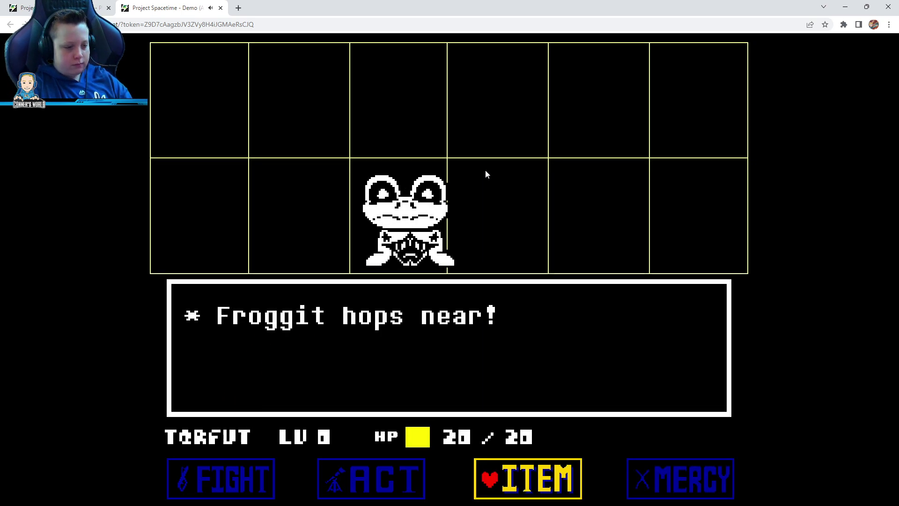
key(Left)
key(z)
key(z)
key(Right)
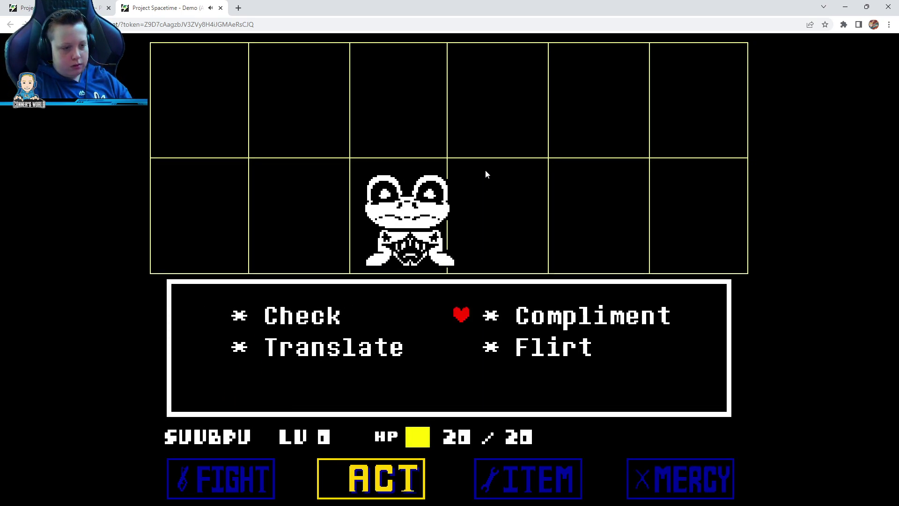
key(Down)
key(Up)
key(z)
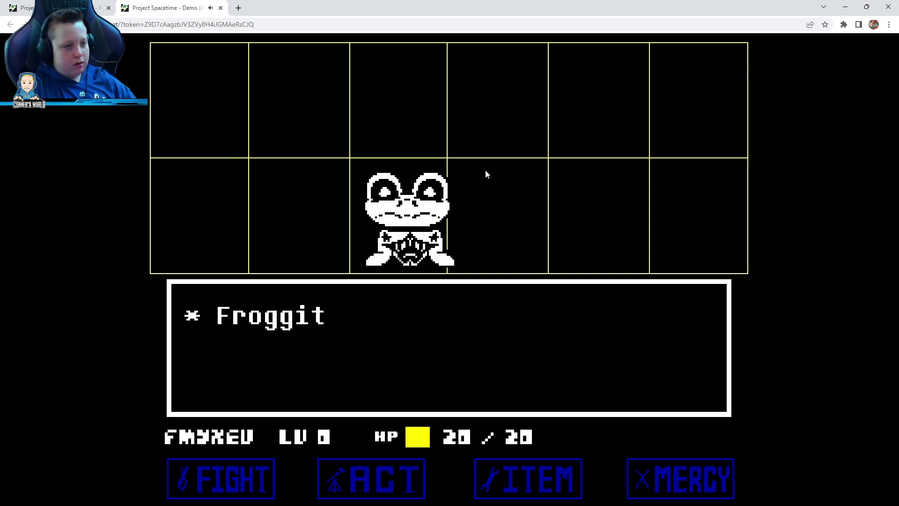
key(z)
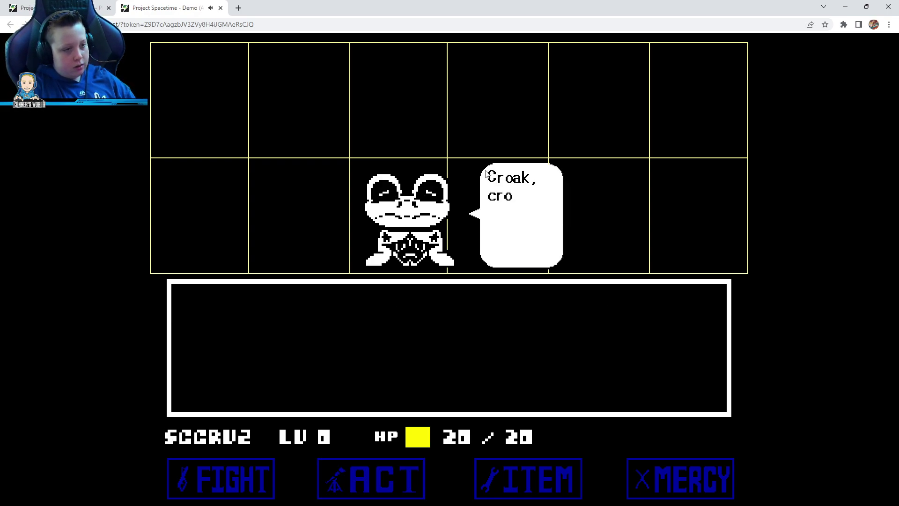
key(z)
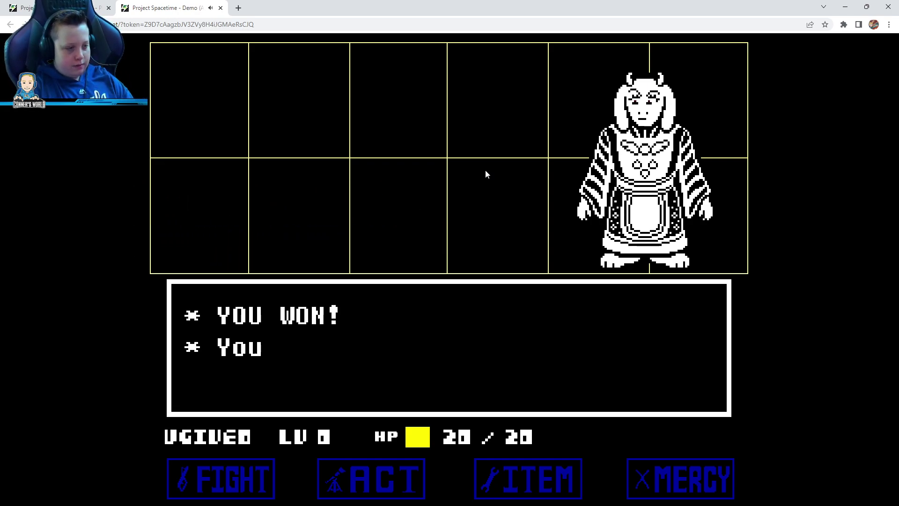
key(z)
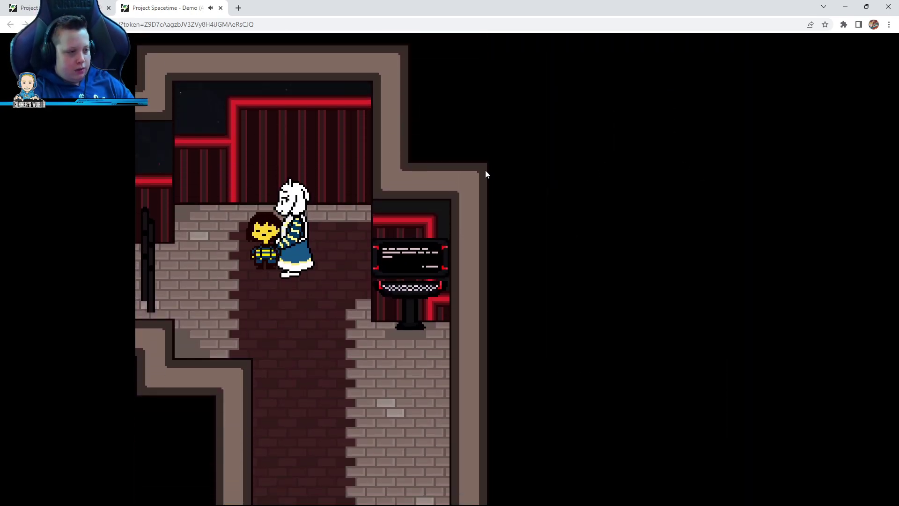
- Walk down to the terminal sign and read its description
key(Down)
key(Right)
key(z)
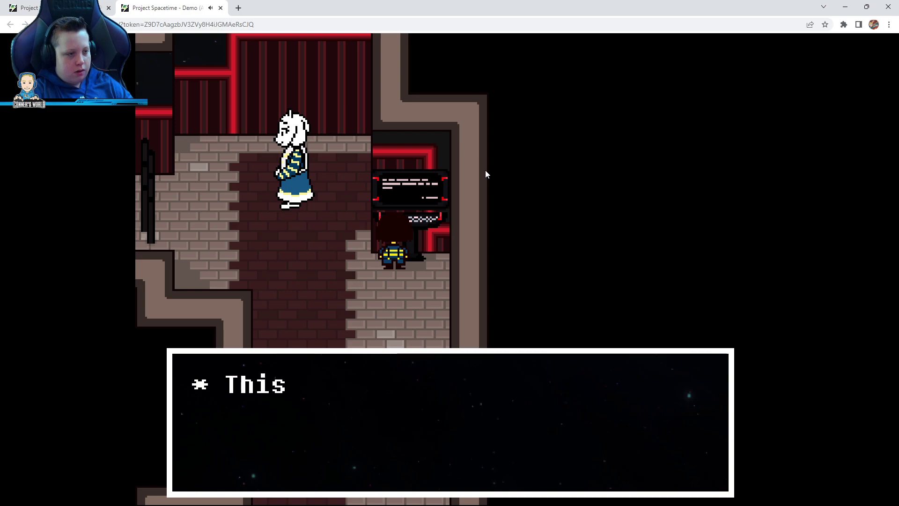
key(z)
key(x)
key(z)
key(z)
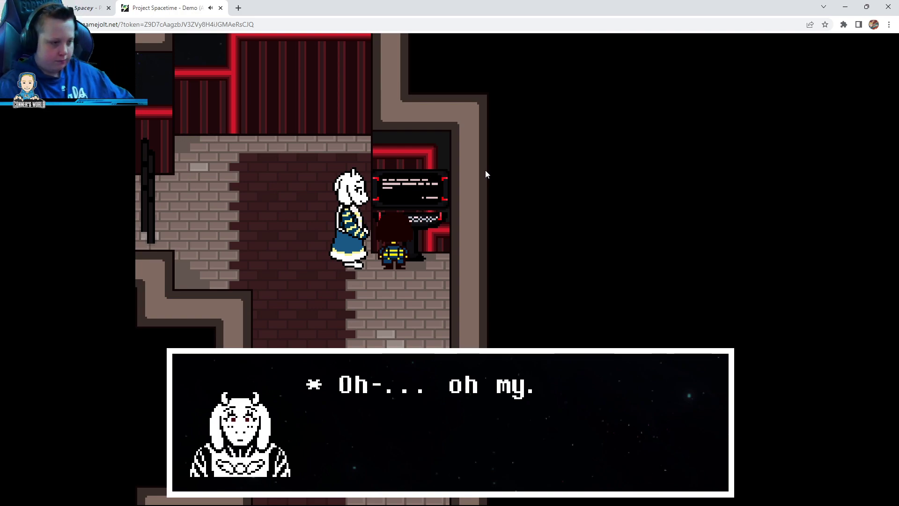
- Agree to solve Toriel's riddle and hear her encouragement until she reaches the sign
key(z)
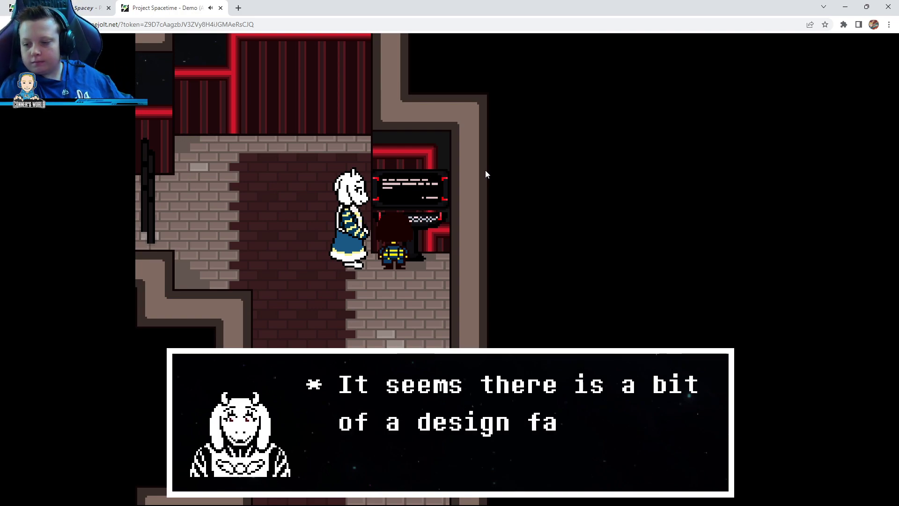
key(z)
key(z)
key(z)
key(z)
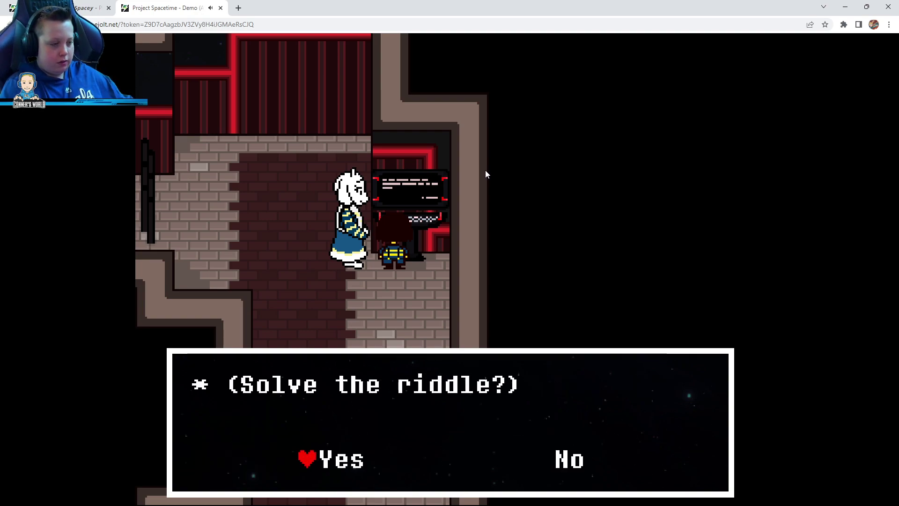
key(z)
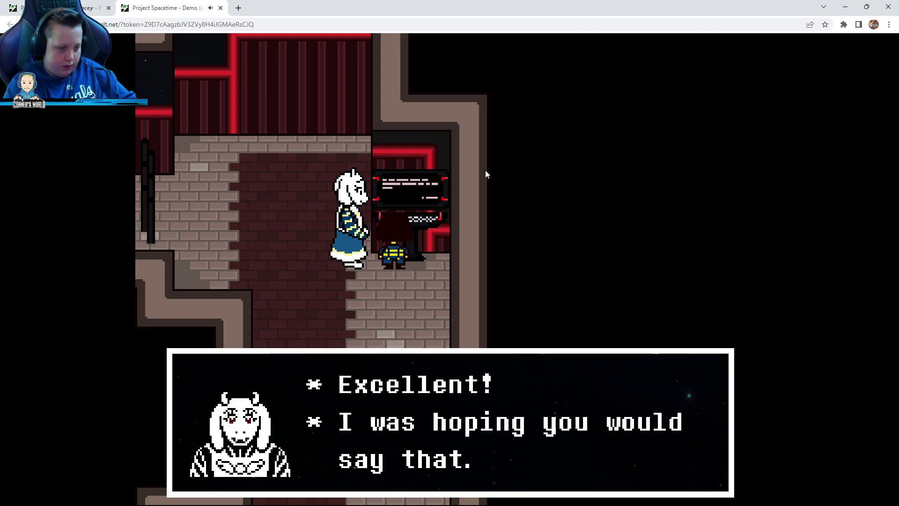
key(z)
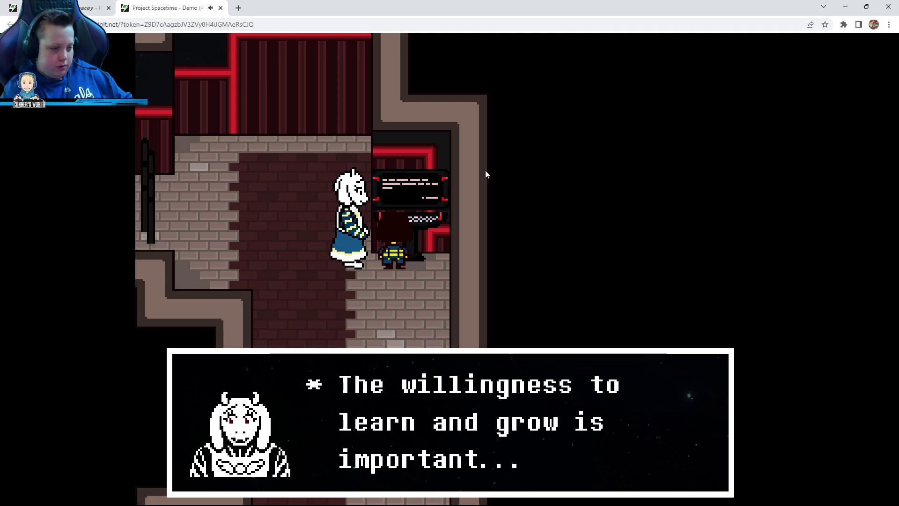
key(z)
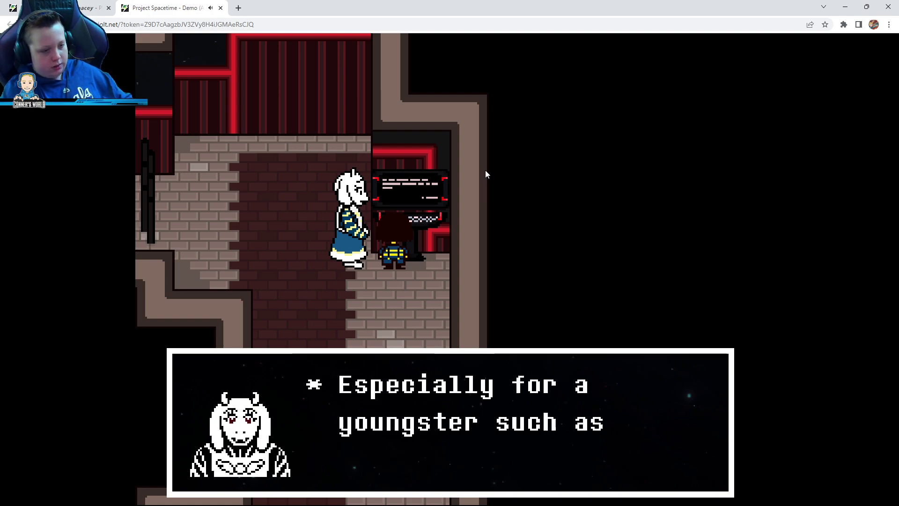
key(z)
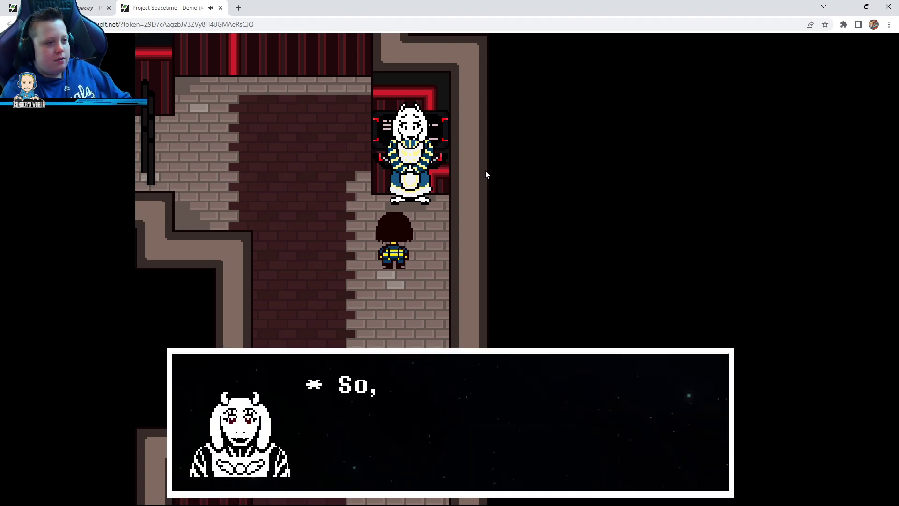
- Go through the riddle dialogue and give Toriel the answer
key(z)
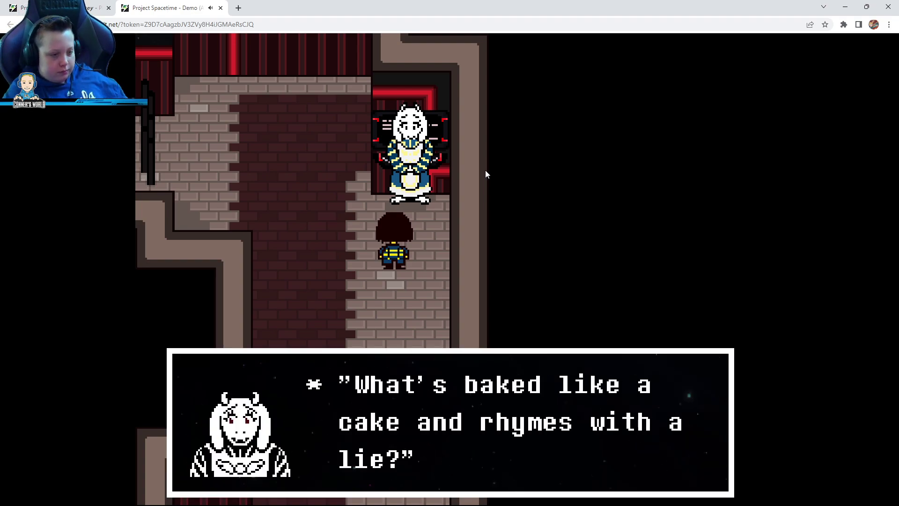
key(z)
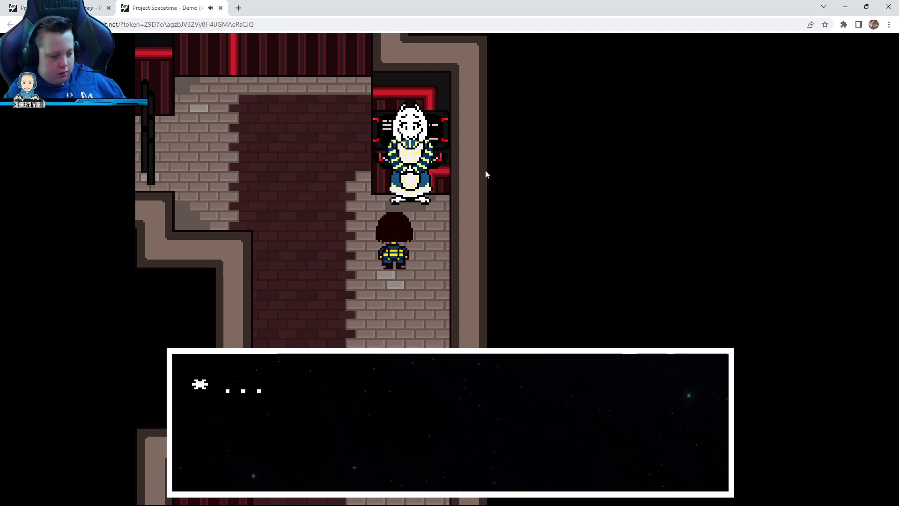
key(z)
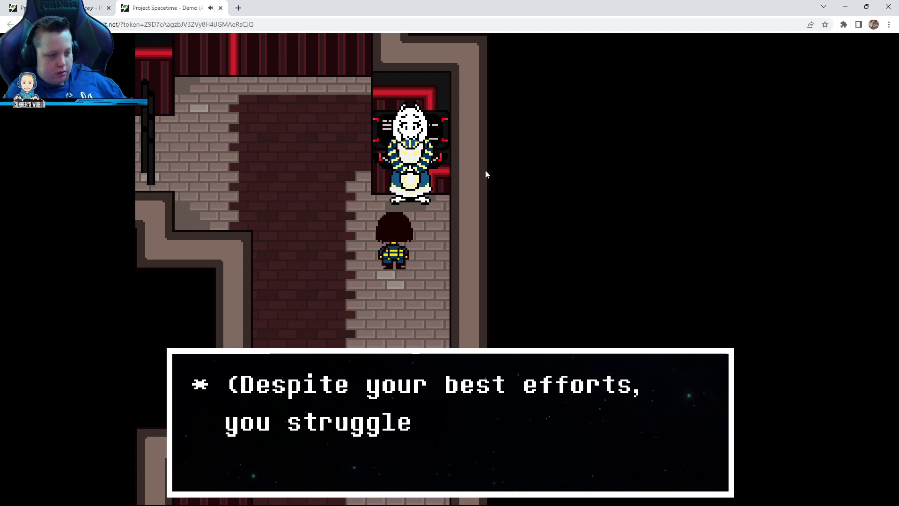
key(z)
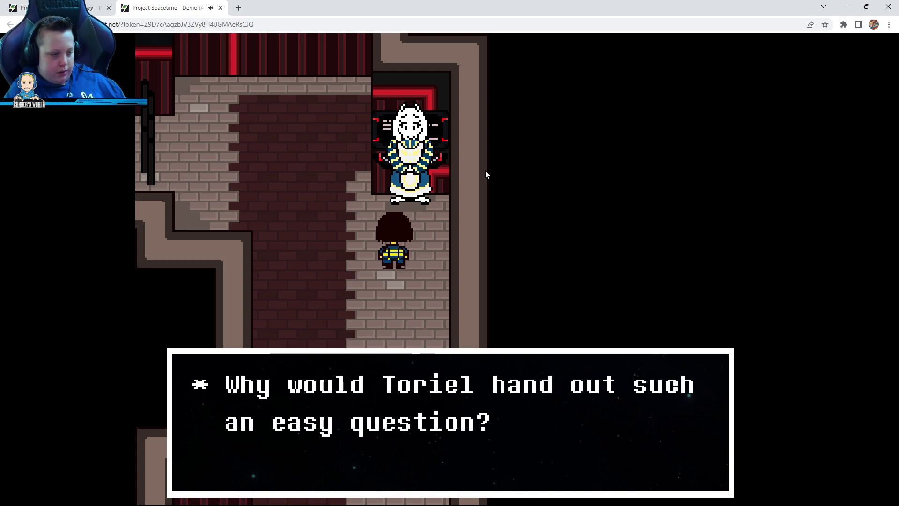
key(z)
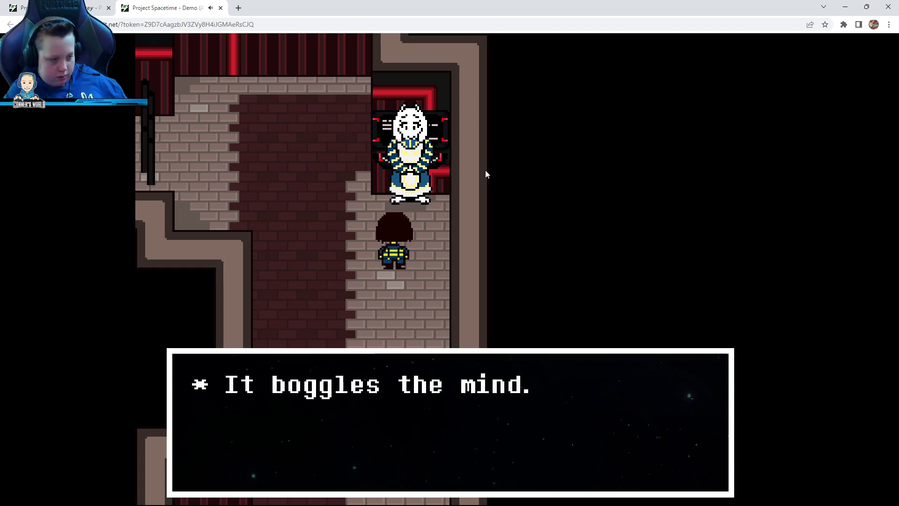
key(z)
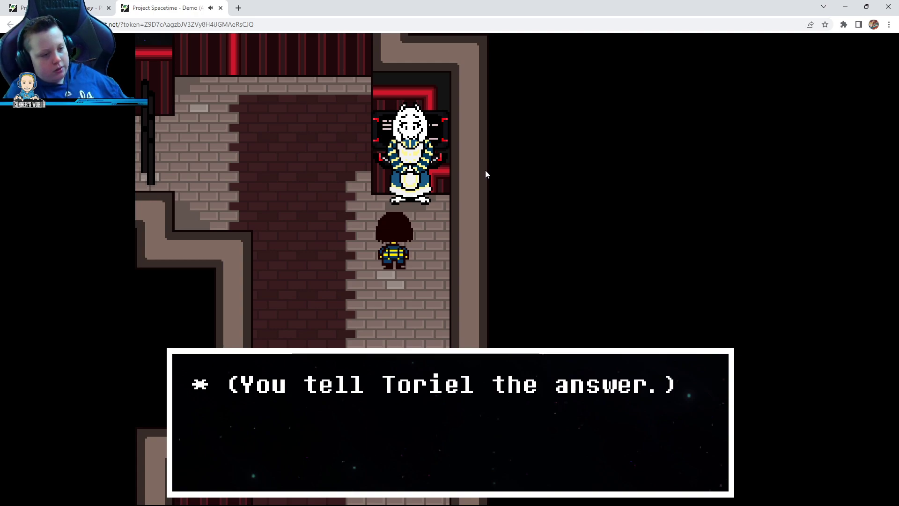
key(z)
- Hear Toriel's praise, then follow her as she walks off
key(z)
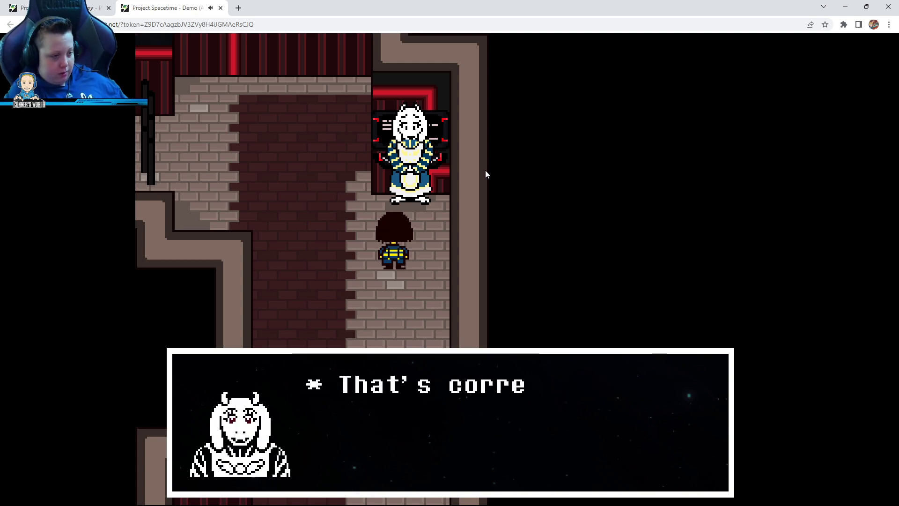
key(z)
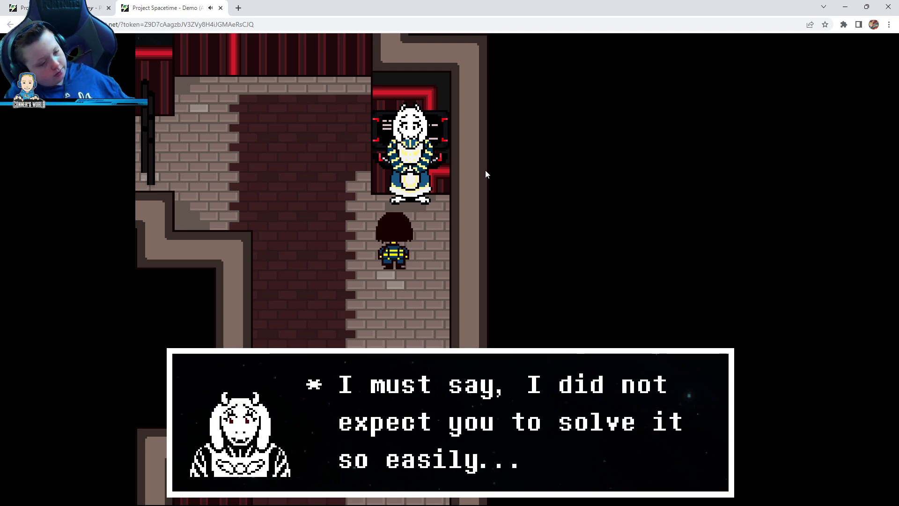
key(z)
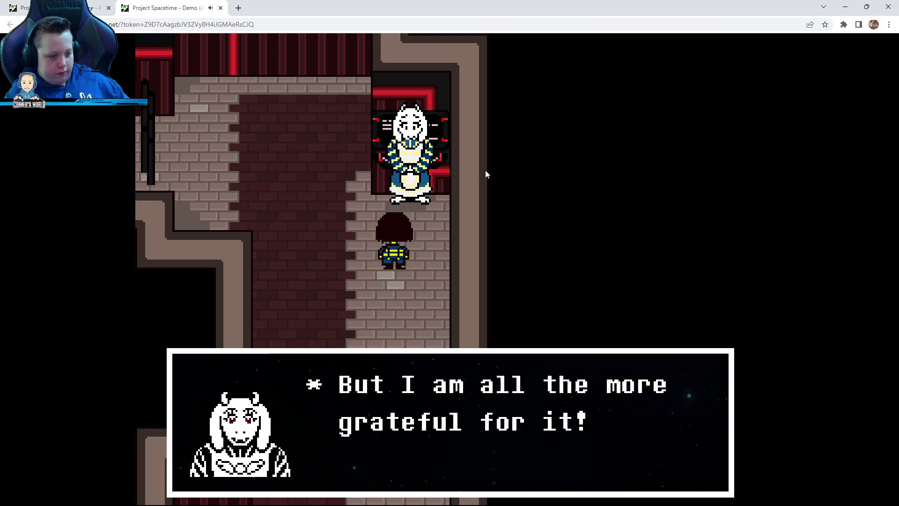
key(z)
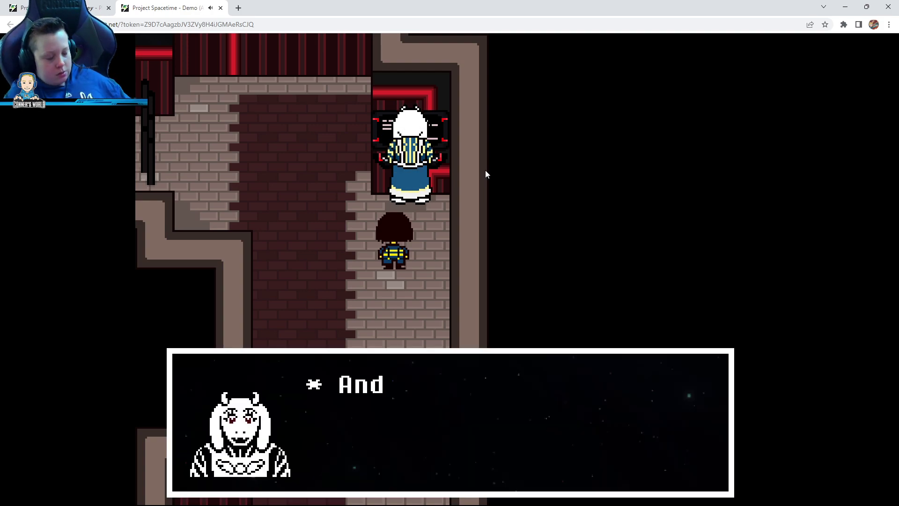
key(z)
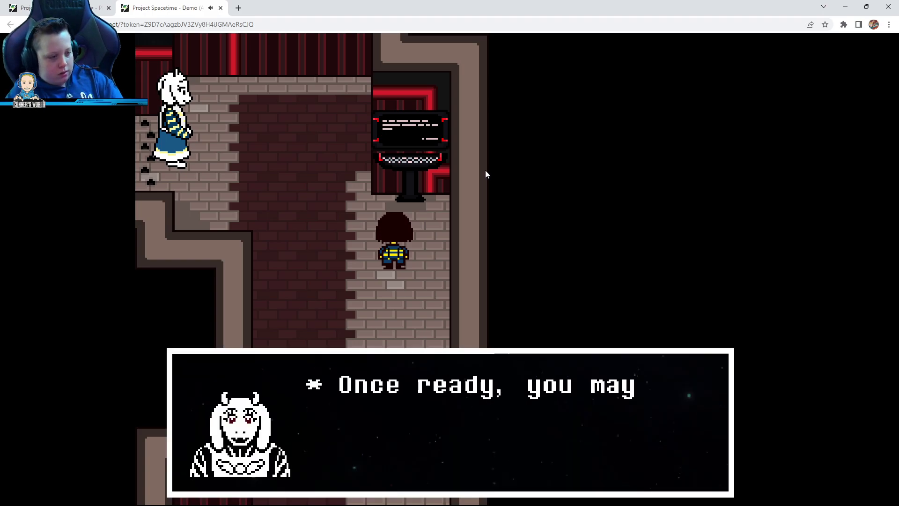
key(z)
key(Up)
- Hear Toriel's lesson and answer Yes to reaching the Outlands' end alone
key(Left)
key(Left)
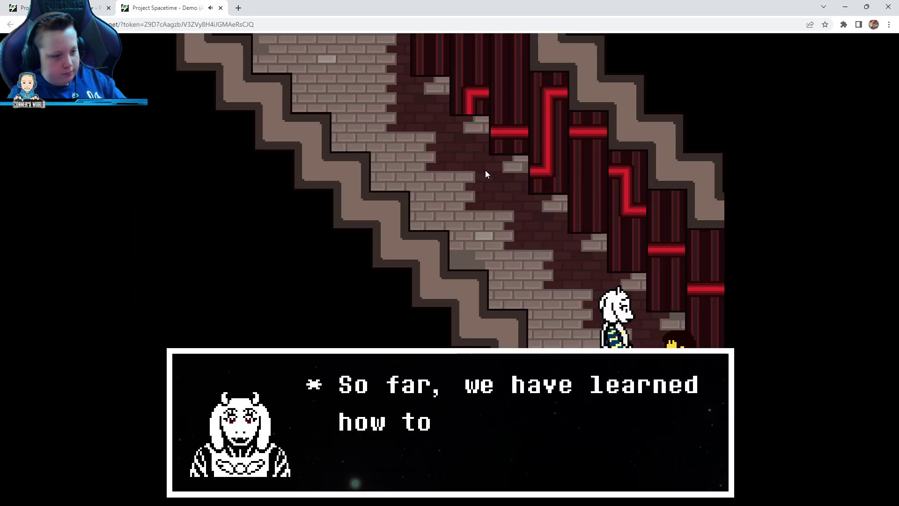
key(z)
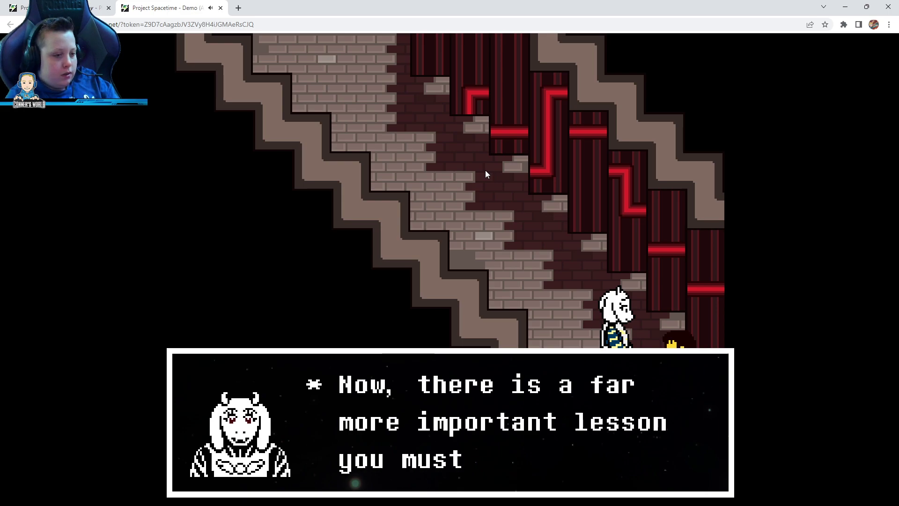
key(z)
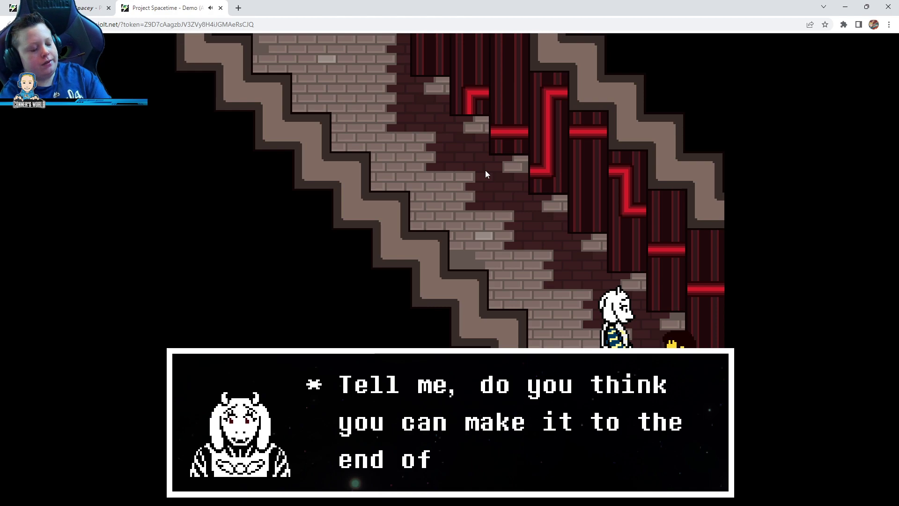
key(z)
key(z)
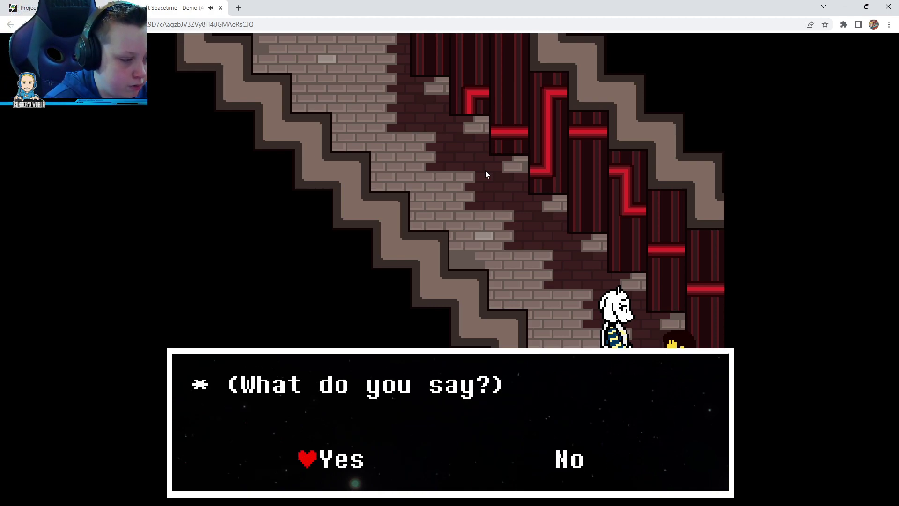
key(z)
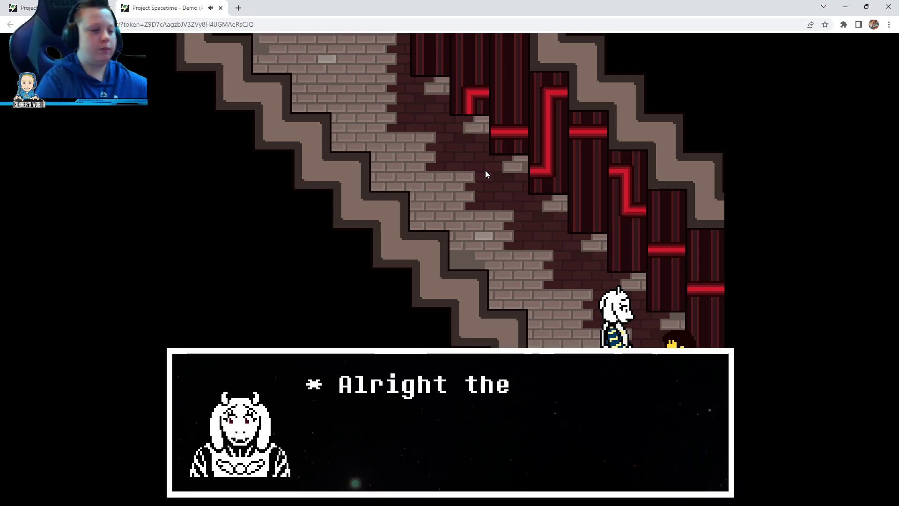
key(z)
key(z)
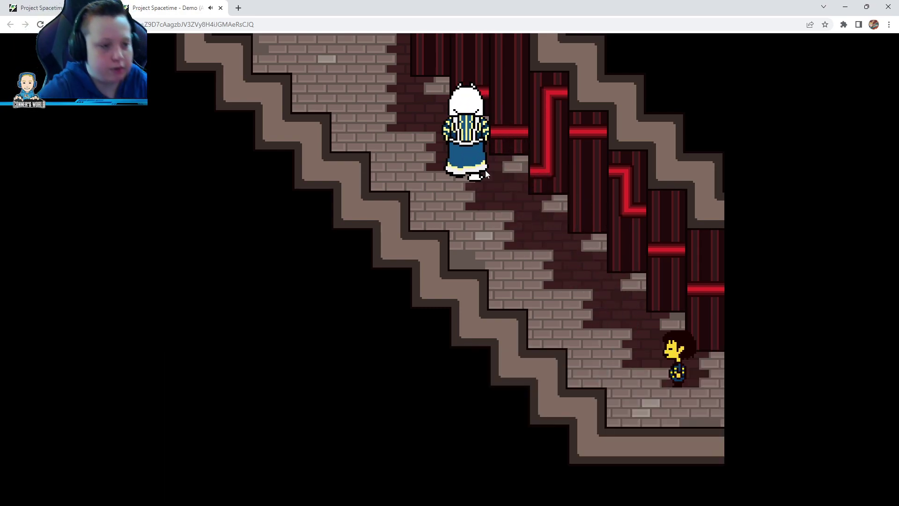
- Climb the zigzag stairway up-left, cross its peak, and head down-right
key(Up)
key(Left)
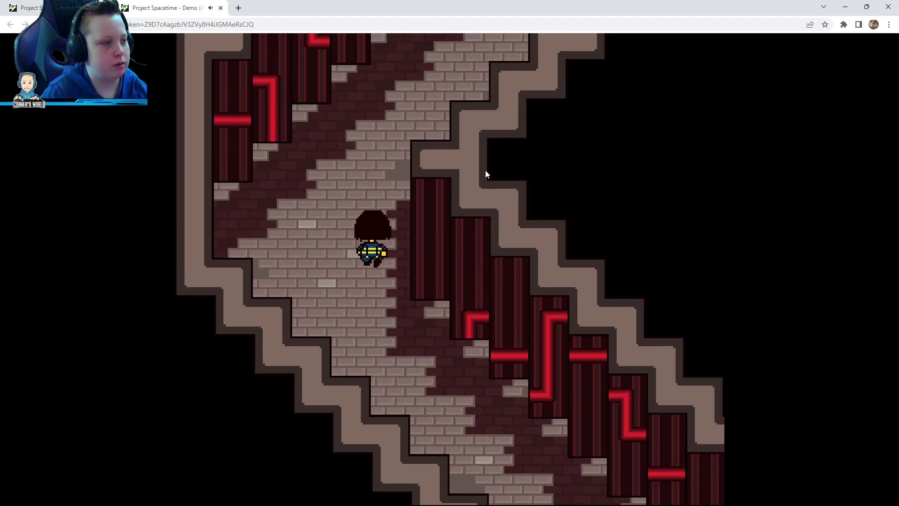
key(Up)
key(Right)
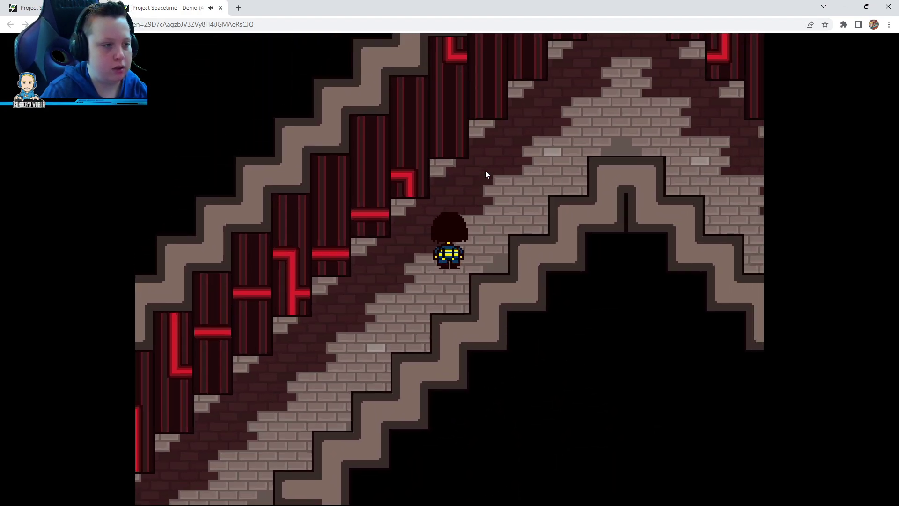
key(Down)
key(Right)
key(Down)
key(Right)
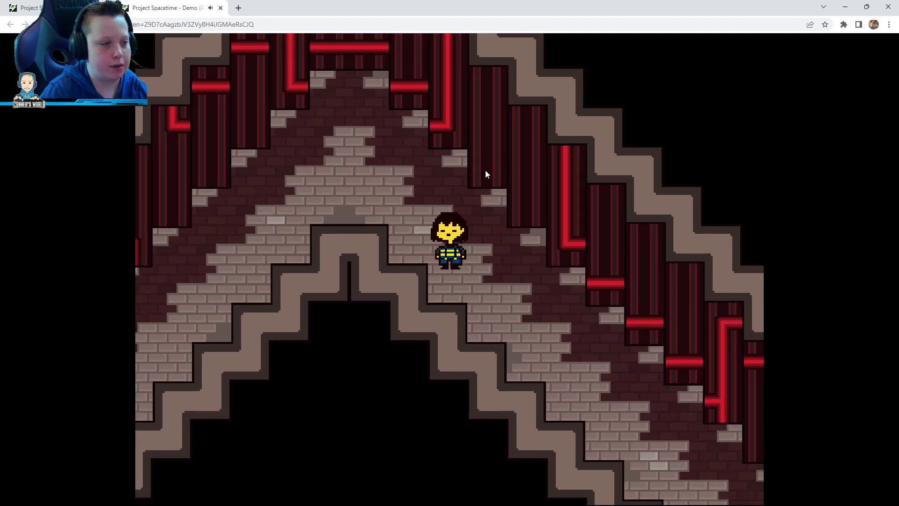
key(Down)
key(Right)
- Turn up-right at the low point and reach Toriel, who explains the independence test
key(Down)
key(Right)
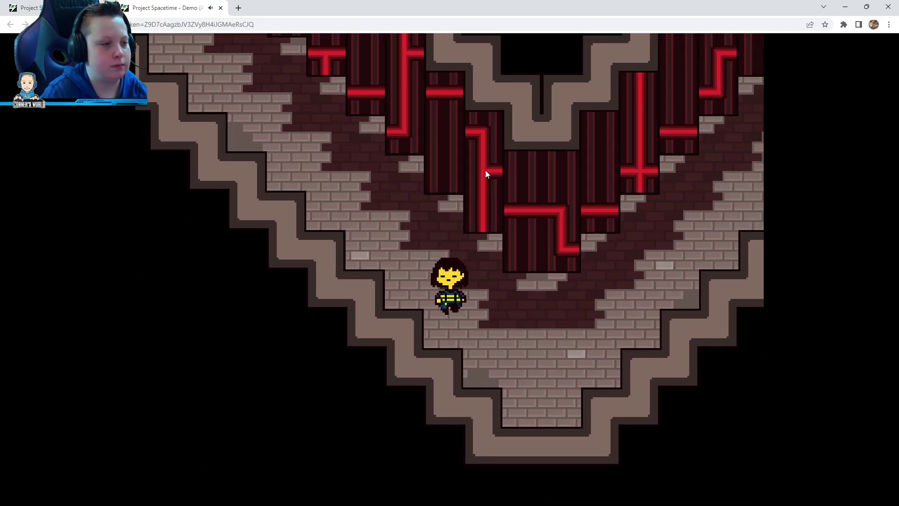
key(Up)
key(Right)
key(Up)
key(Right)
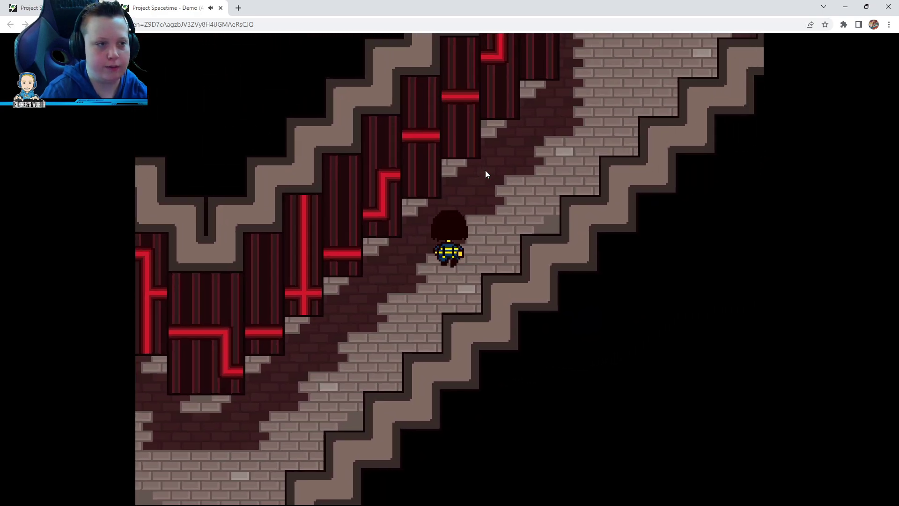
key(Up)
key(Left)
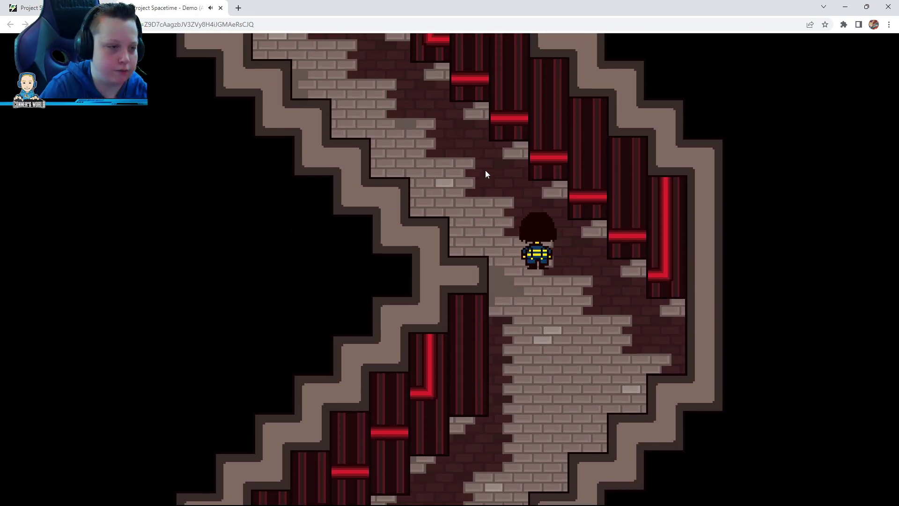
key(Up)
key(Left)
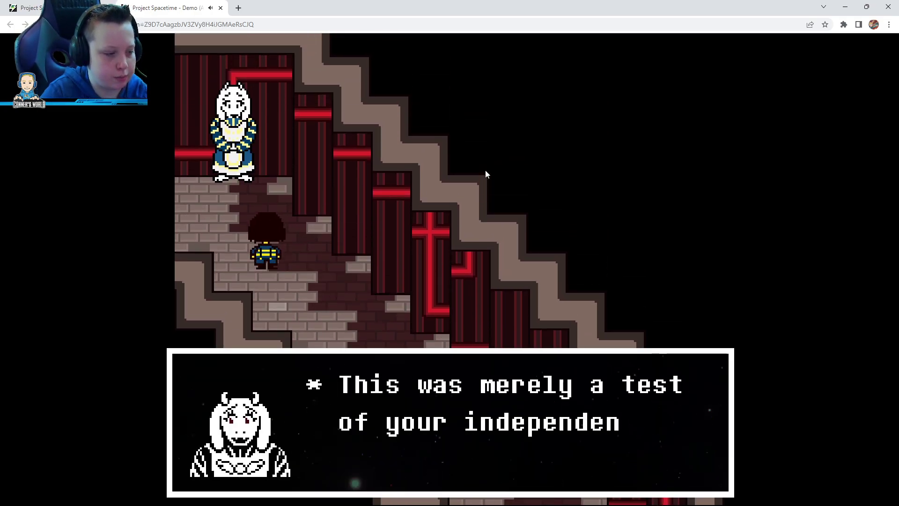
key(z)
key(z)
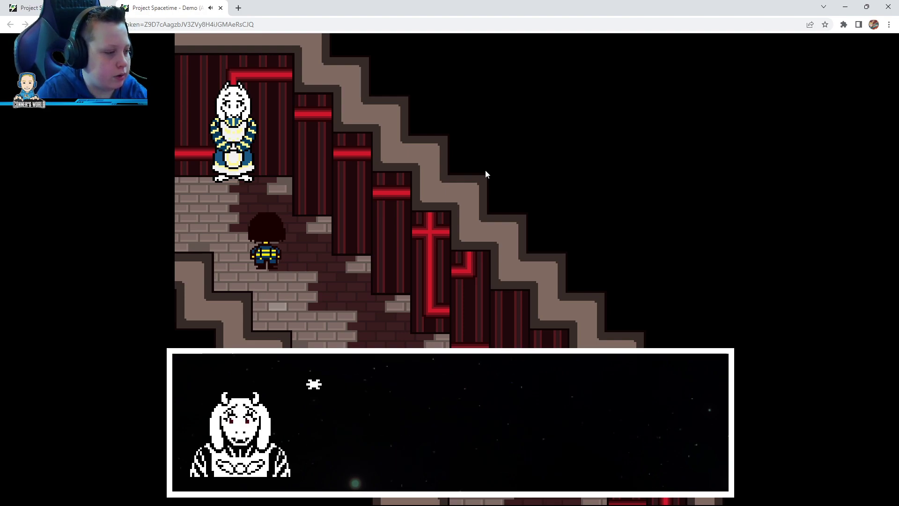
key(z)
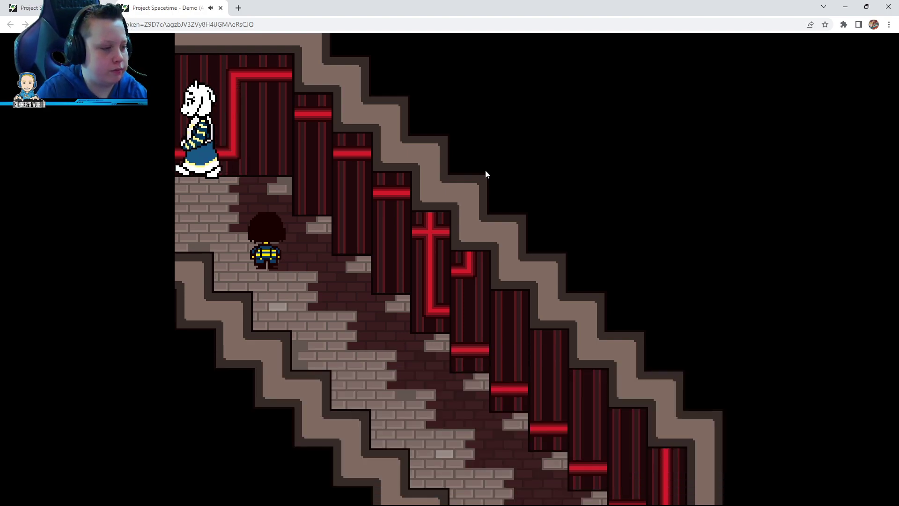
- Enter the next room and save at the yellow star, restoring HP
key(Left)
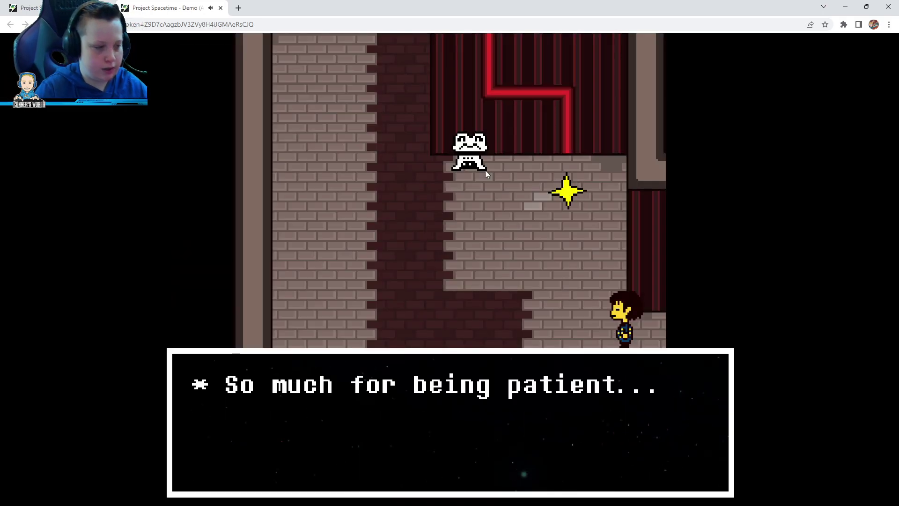
key(z)
key(Up)
key(Left)
key(Right)
key(z)
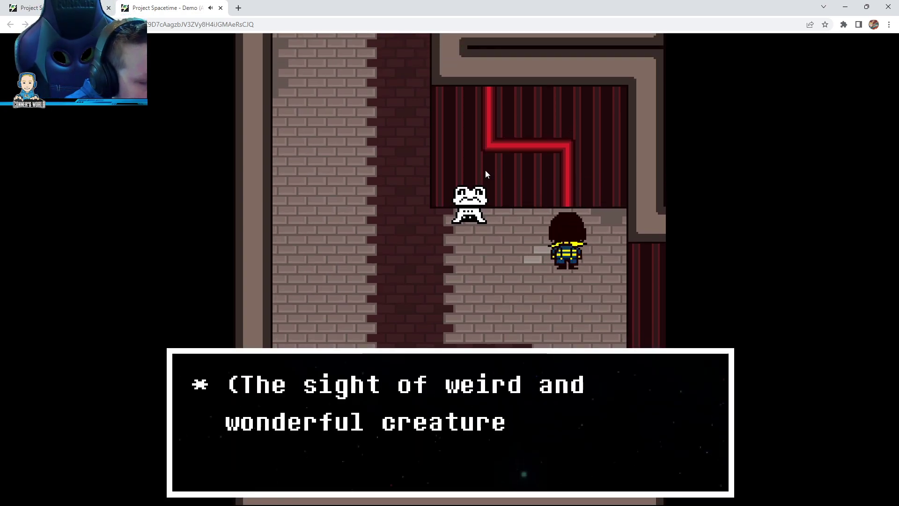
key(z)
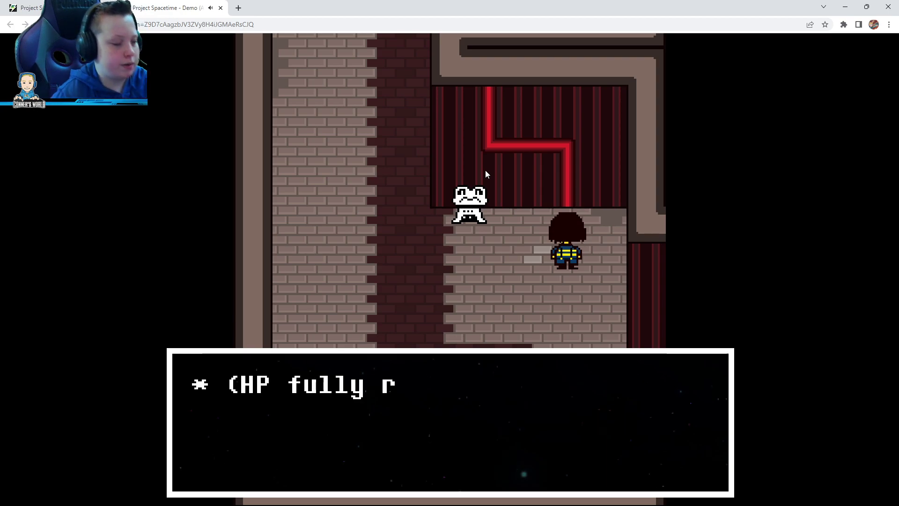
key(z)
key(z)
key(z)
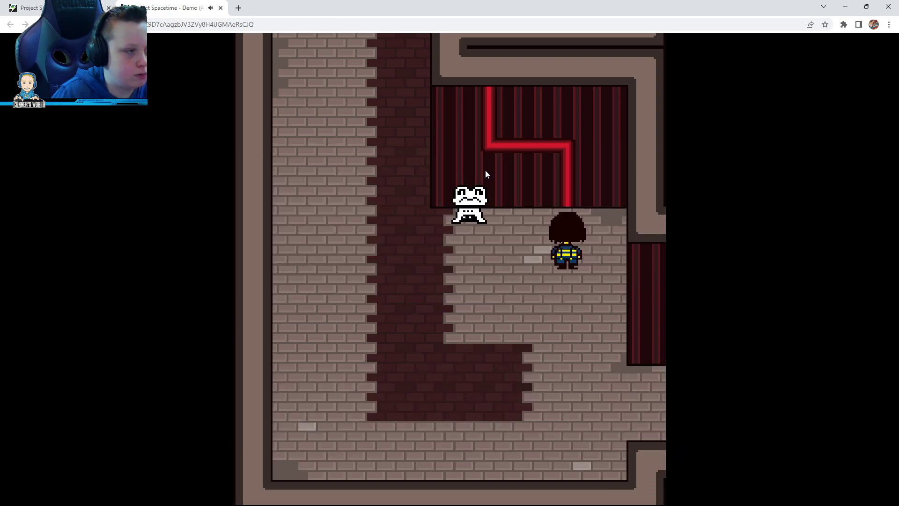
- Walk around the room toward the frog until two Oculoux appear
key(Left)
key(Down)
key(Left)
key(Right)
key(Down)
key(Right)
key(Up)
- Switch from Fight to ACT and Stare at the first Oculoux
key(Left)
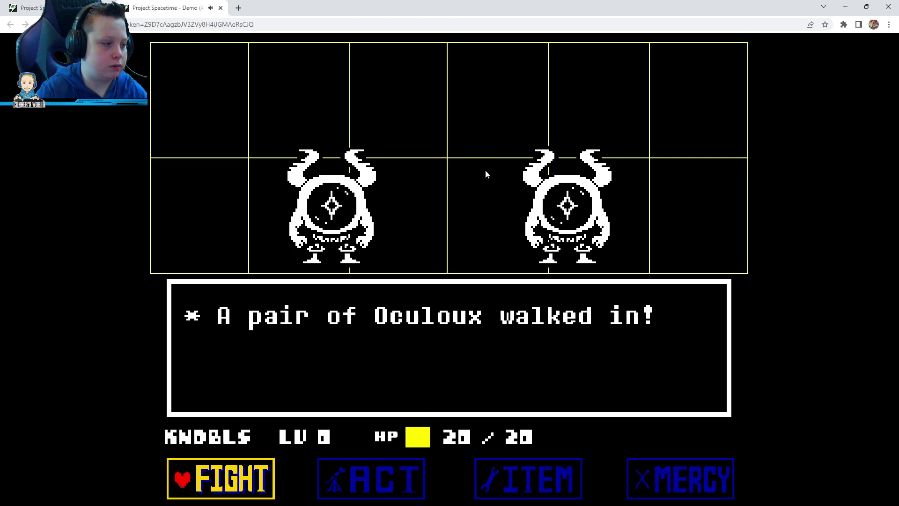
key(z)
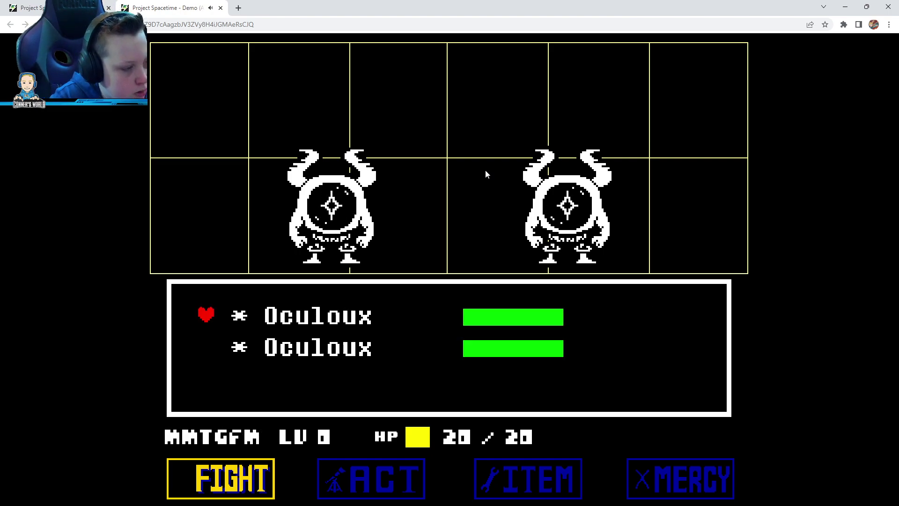
key(x)
key(Right)
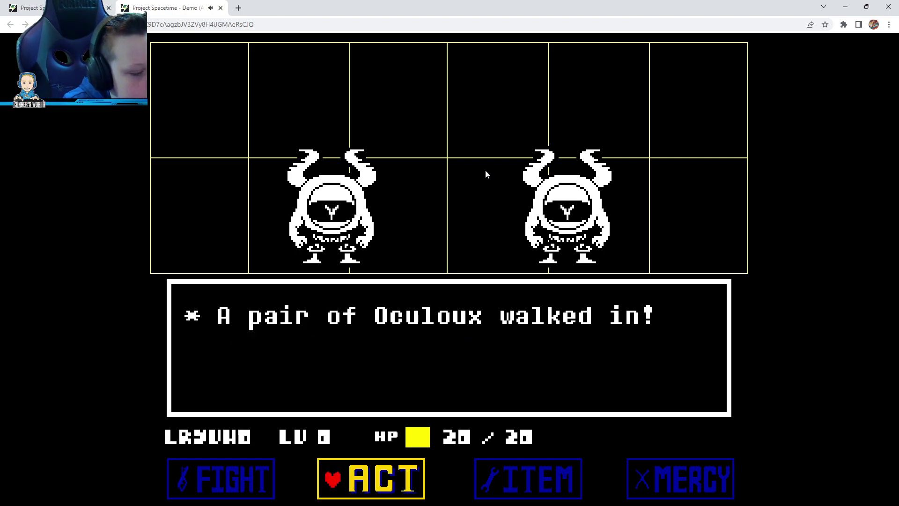
key(z)
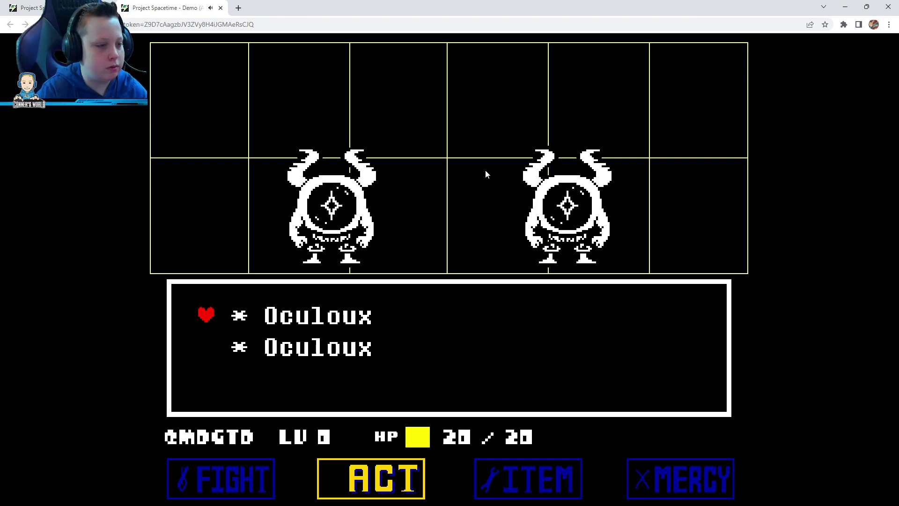
key(z)
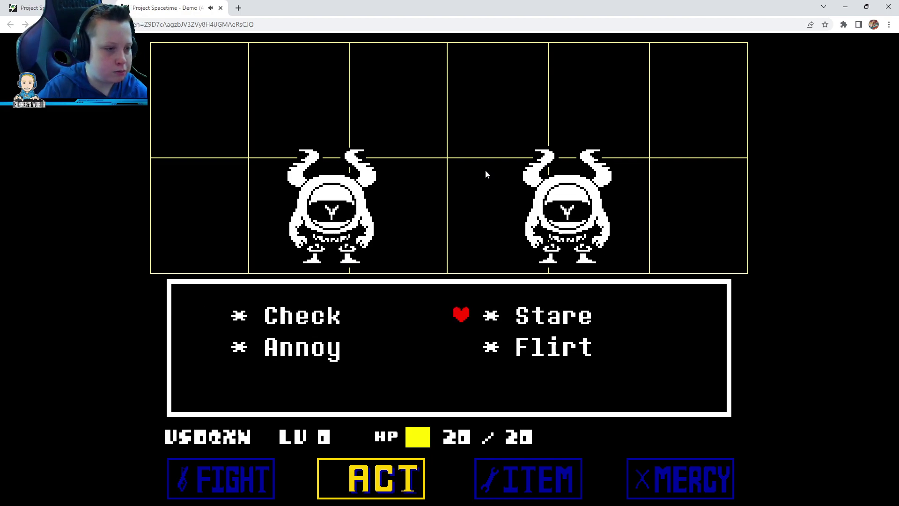
key(Left)
key(z)
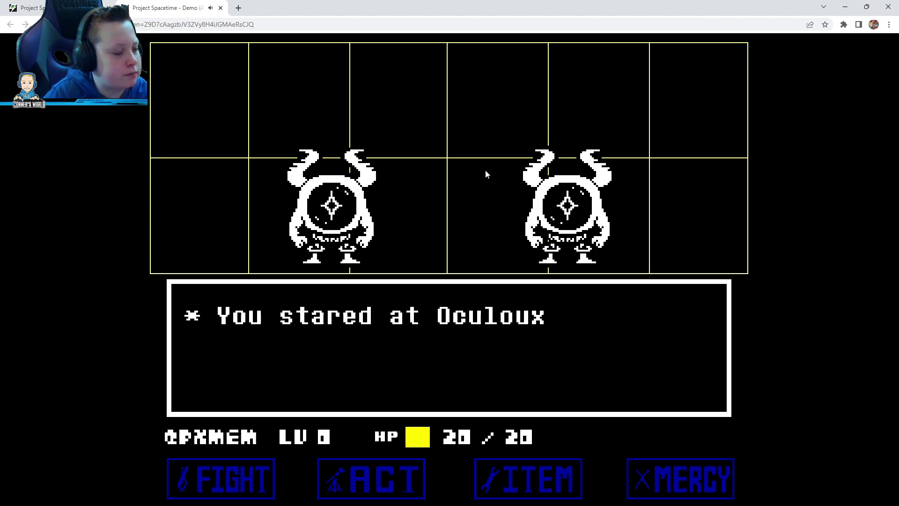
- Read through the battle narration and both Oculoux's lines
key(z)
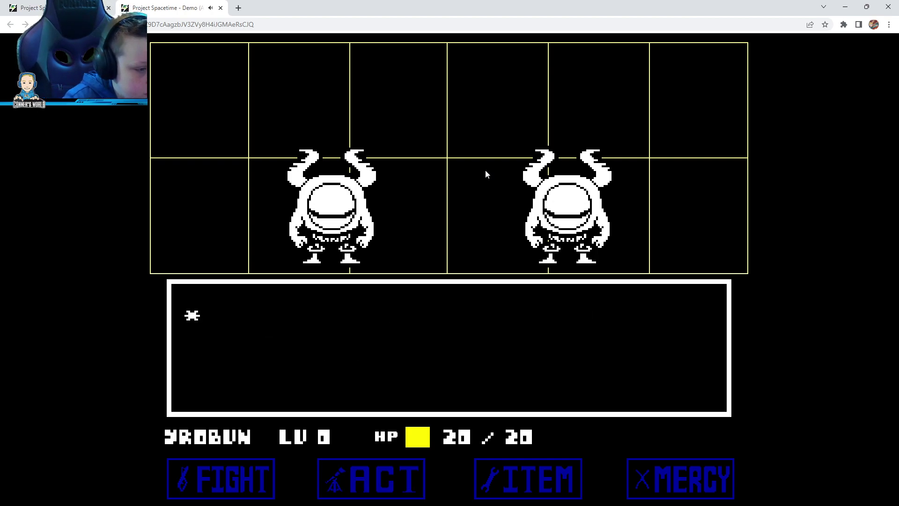
key(z)
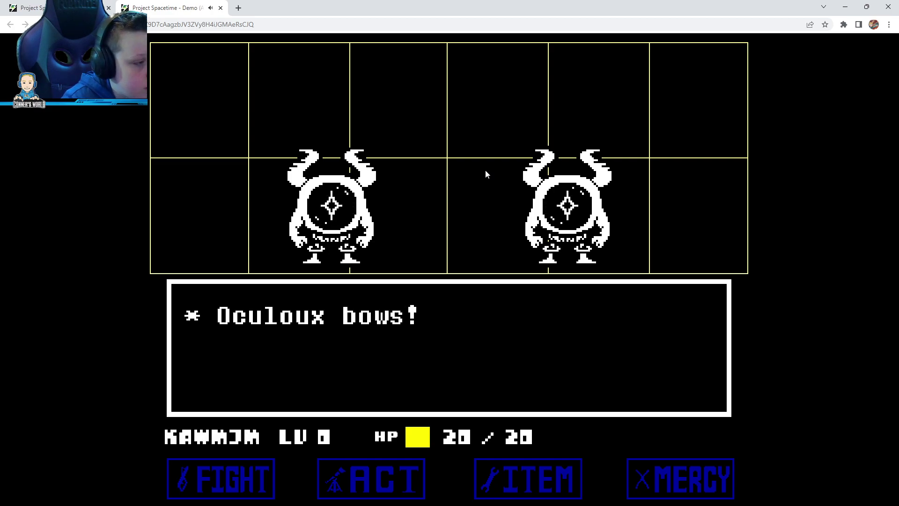
key(z)
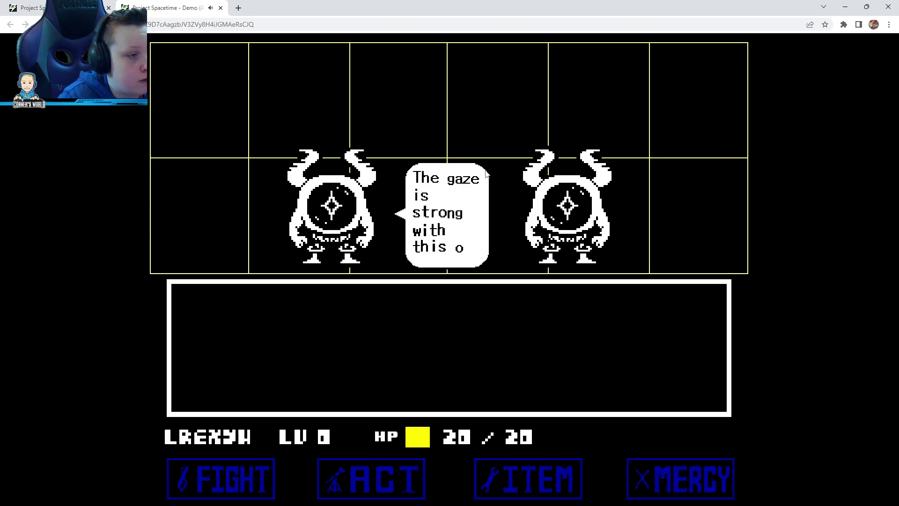
key(z)
key(z)
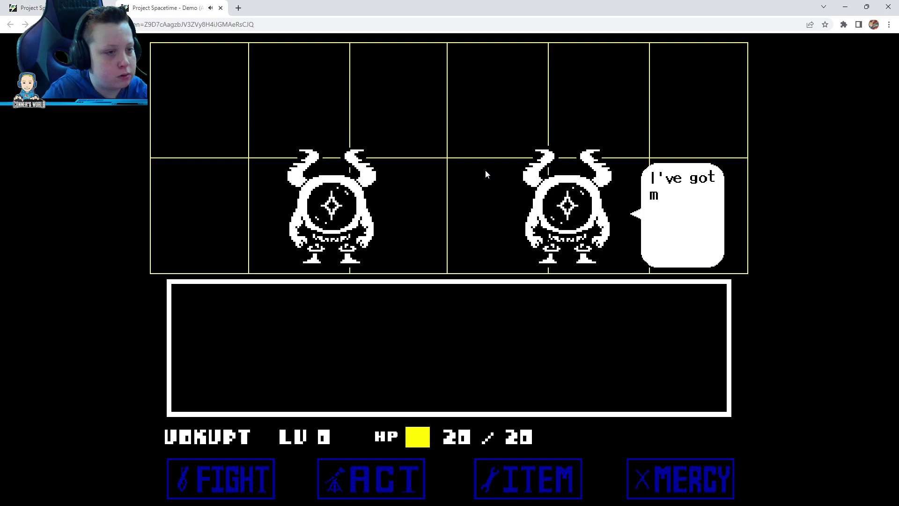
key(z)
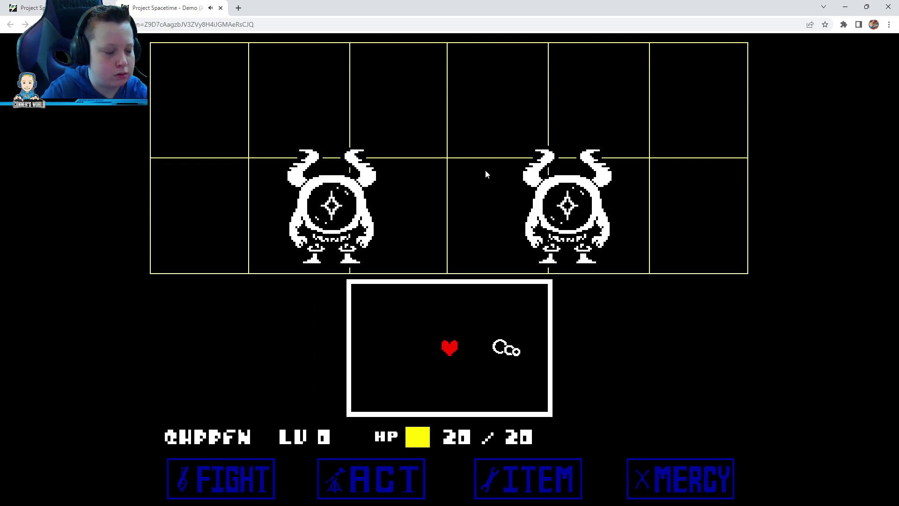
- Dodge the Oculoux bubble attack with the heart
key(Down)
key(Left)
key(Up)
key(Right)
key(Down)
key(Left)
key(Up)
key(Left)
key(Right)
key(Down)
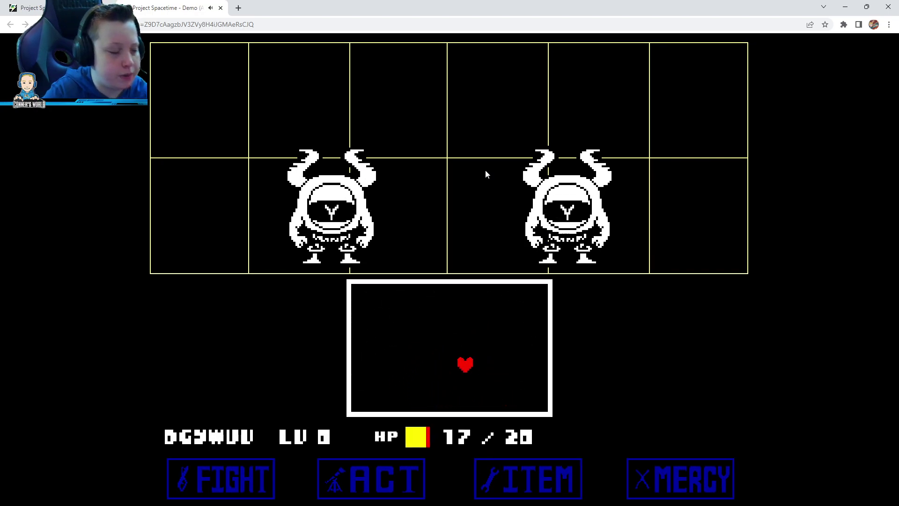
- Stare at the first Oculoux again and read the result
key(z)
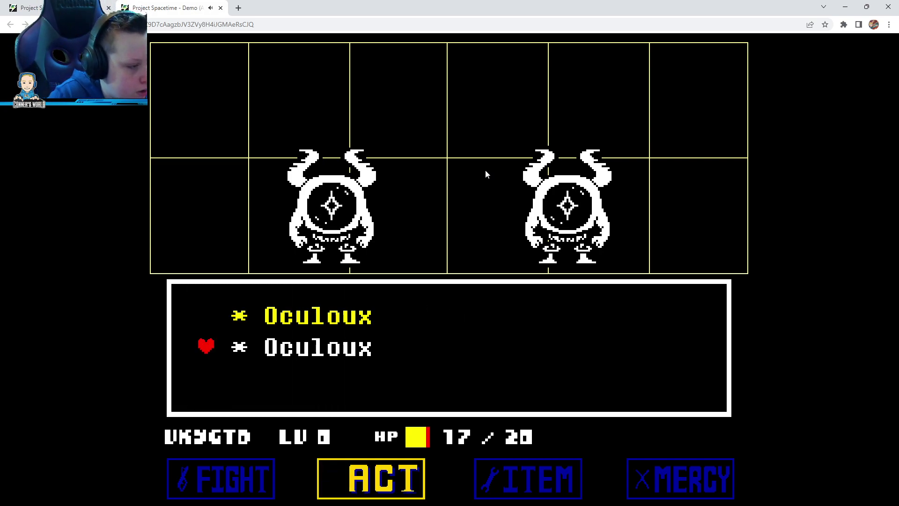
key(z)
key(z)
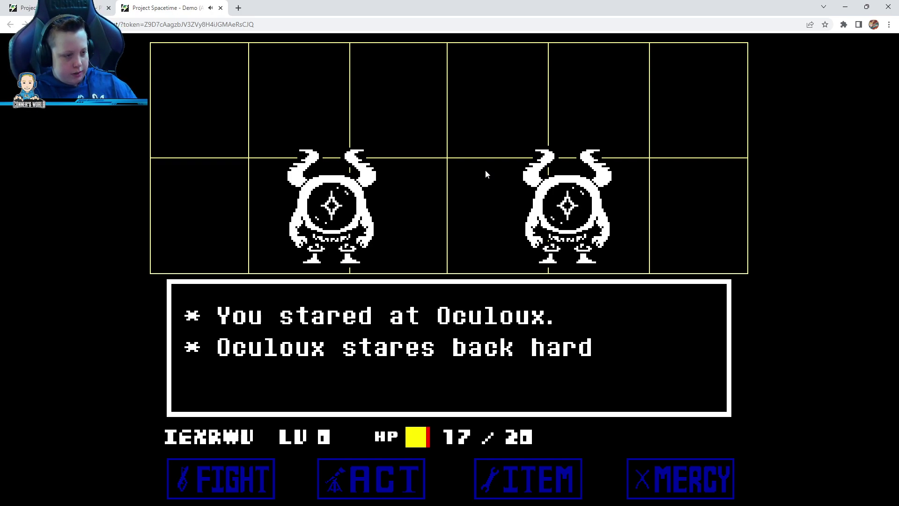
key(z)
key(z)
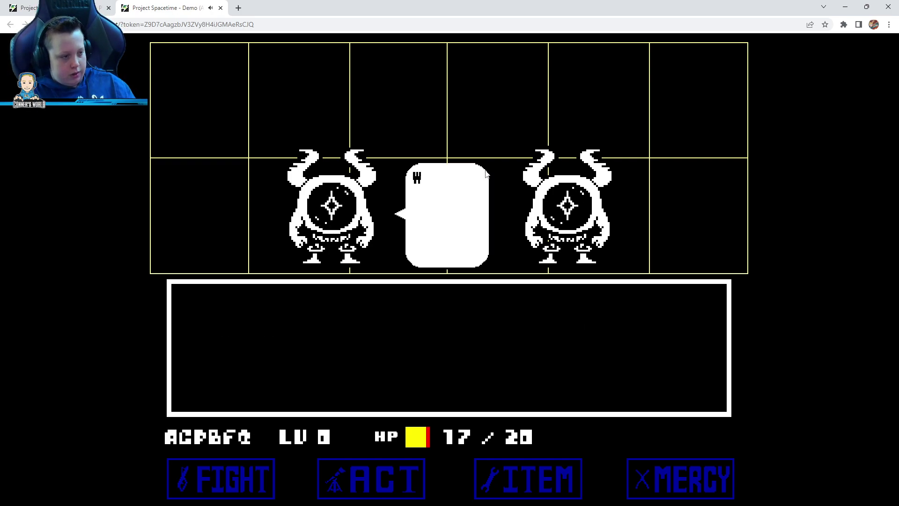
key(z)
key(z)
key(z)
- Dodge the second bubble attack, ending at 14/20 HP, then open the spare options
key(Right)
key(Right)
key(Down)
key(Left)
key(Right)
key(Right)
key(Up)
key(Up)
key(Left)
key(Left)
key(Down)
key(Right)
key(Right)
key(Up)
key(Left)
key(Left)
key(Right)
key(Right)
key(z)
key(z)
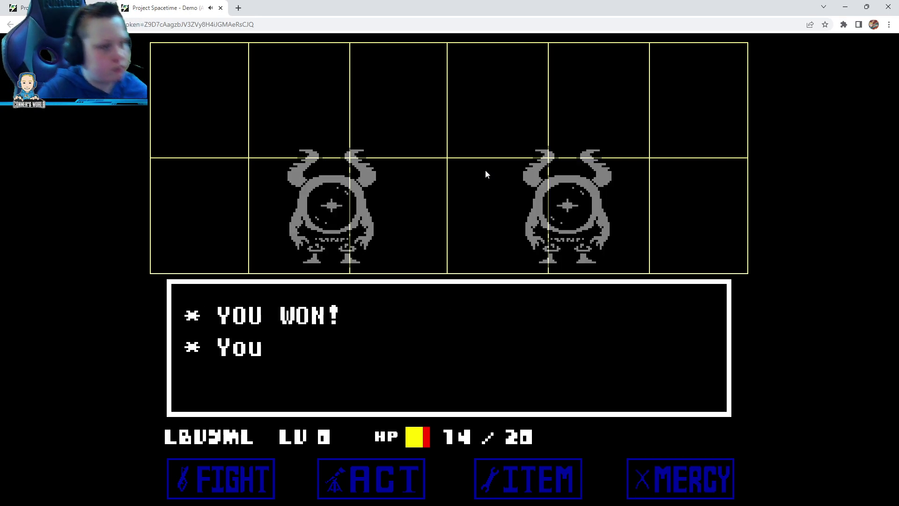
key(z)
- Walk back to the yellow save star and save again
key(Left)
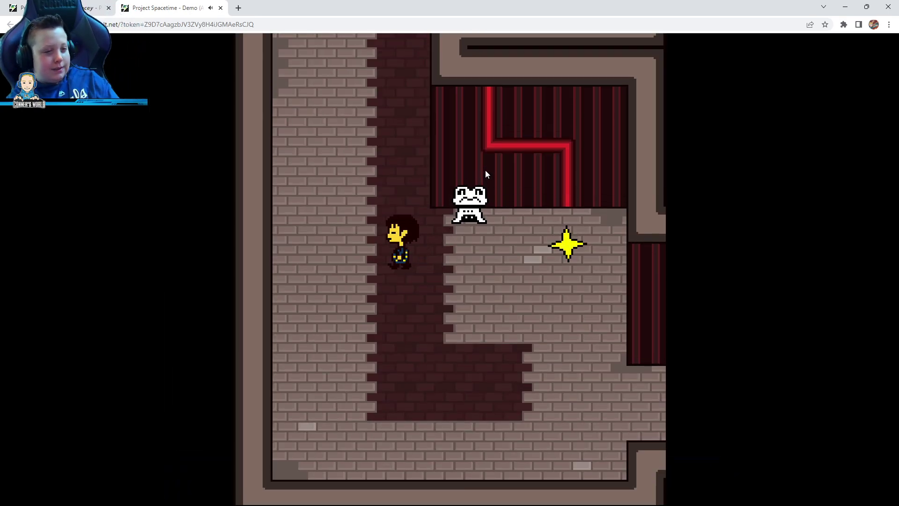
key(Right)
key(Right)
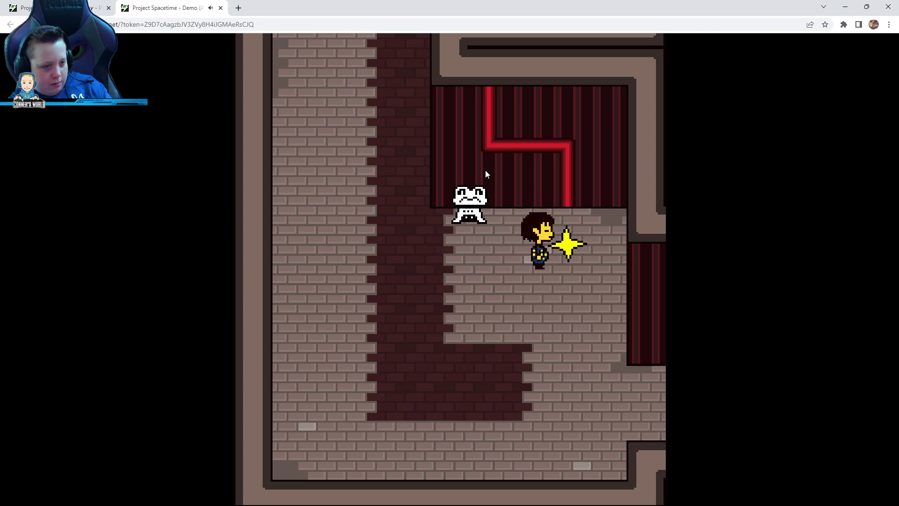
key(Up)
key(z)
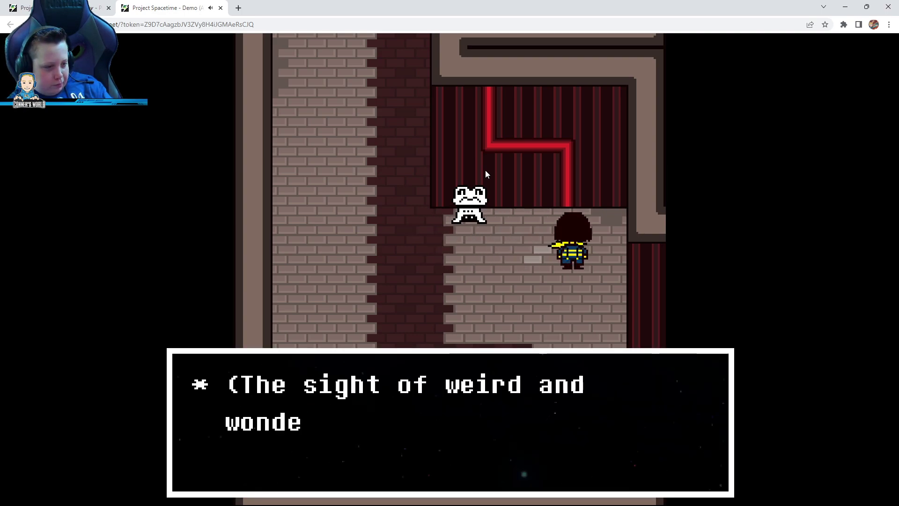
key(z)
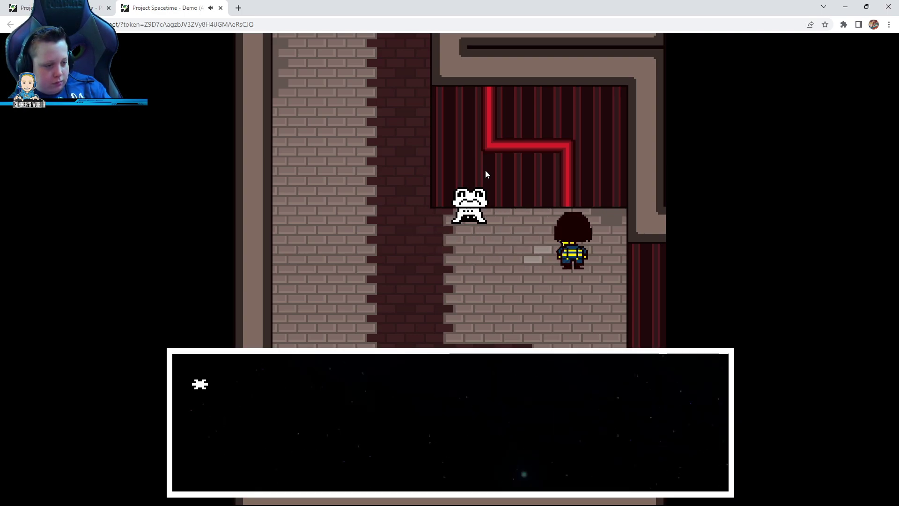
key(z)
key(z)
key(z)
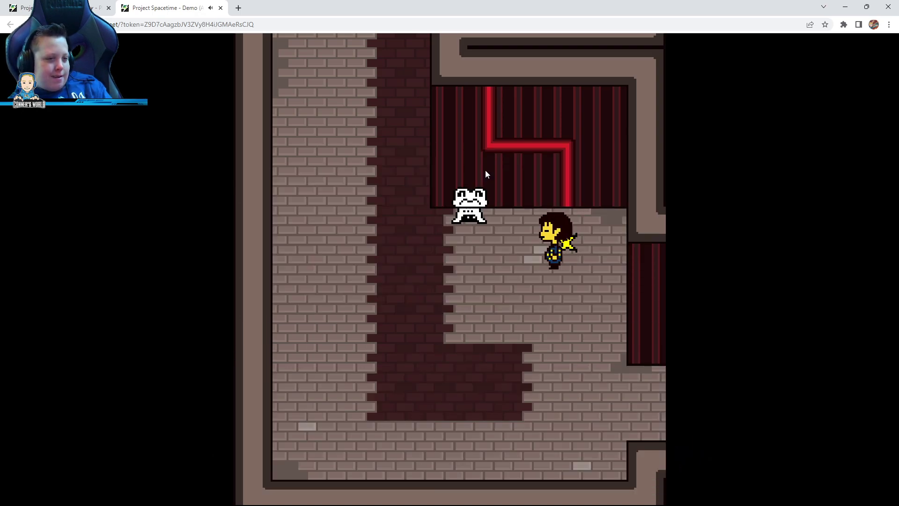
- Walk past the frog into the Oculoux and machine room, then head right
key(Left)
key(Left)
key(Up)
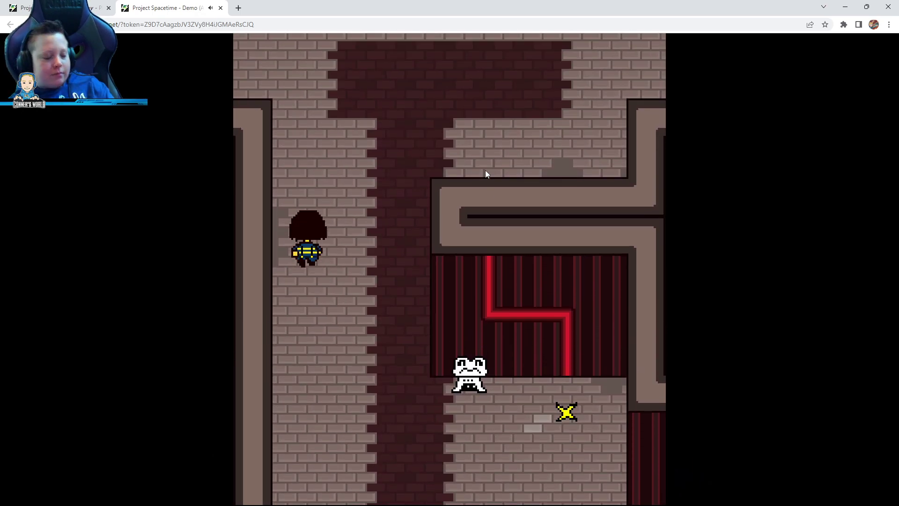
key(Up)
key(Right)
key(Up)
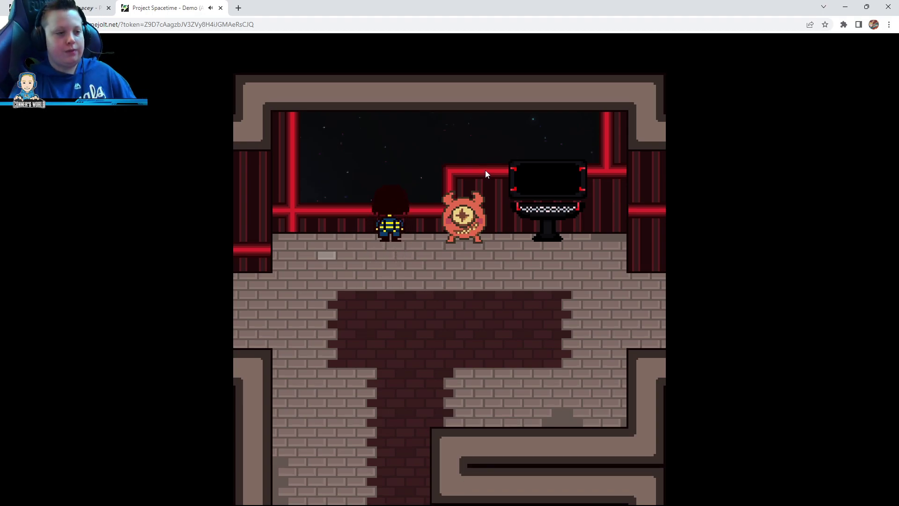
key(Down)
key(Right)
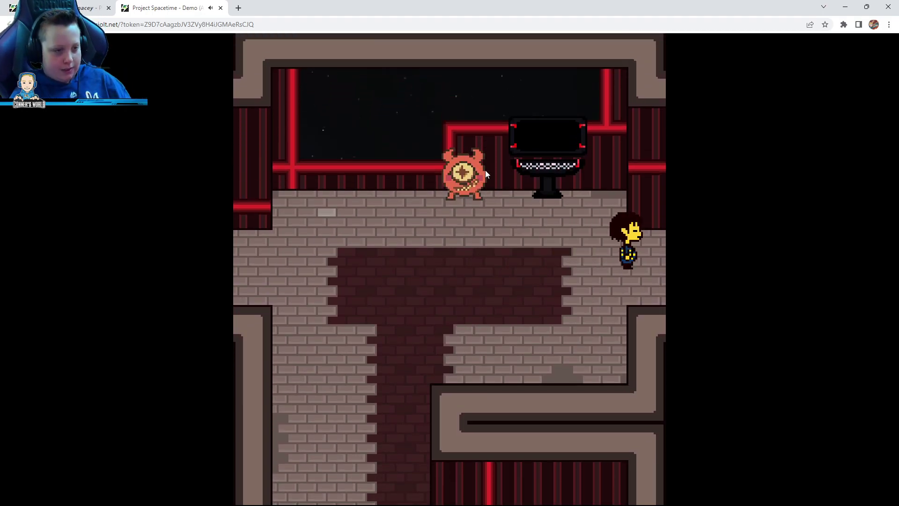
- Answer Toriel's flavour question on the phone and let the call finish
key(z)
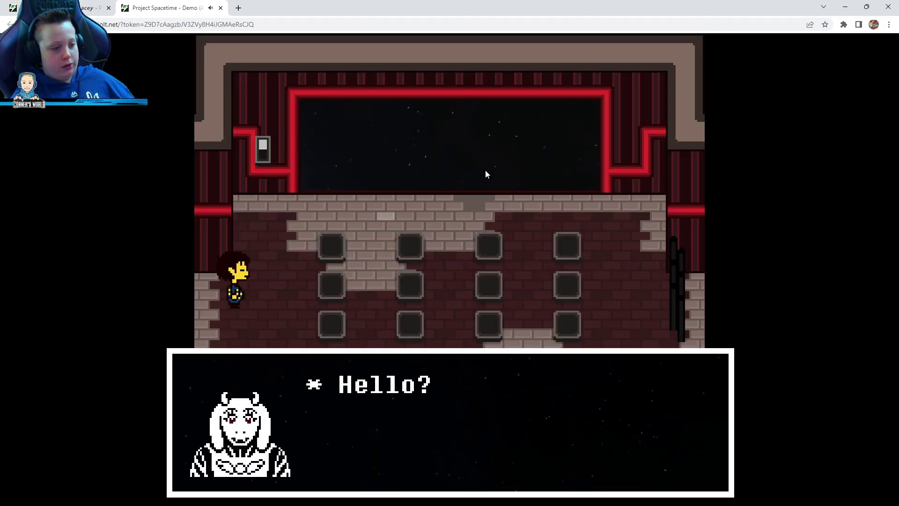
key(z)
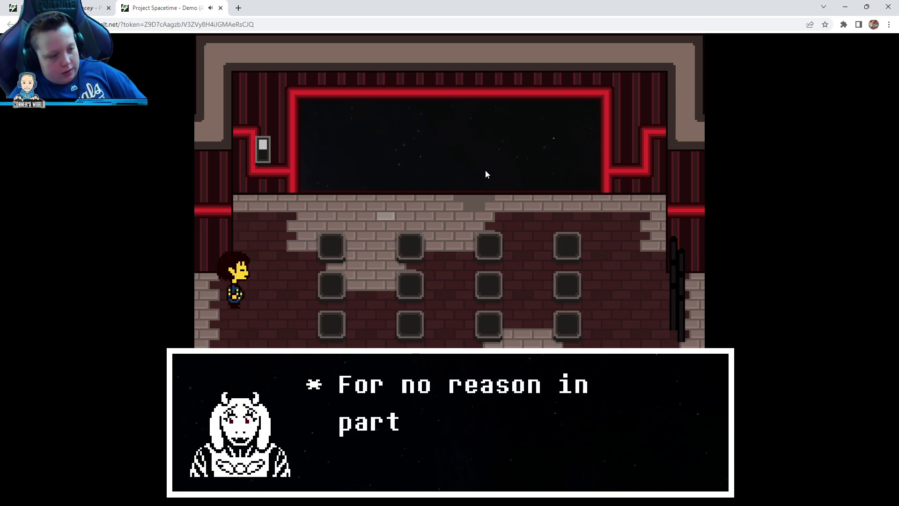
key(z)
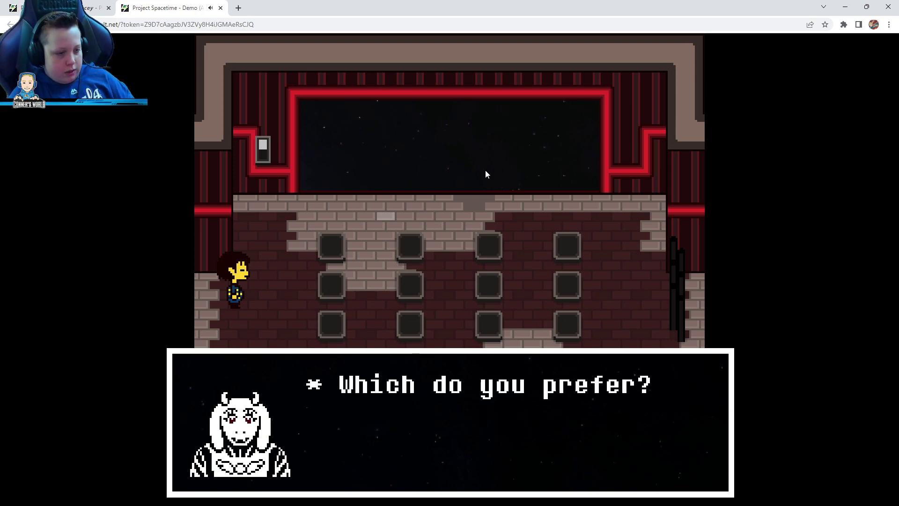
key(z)
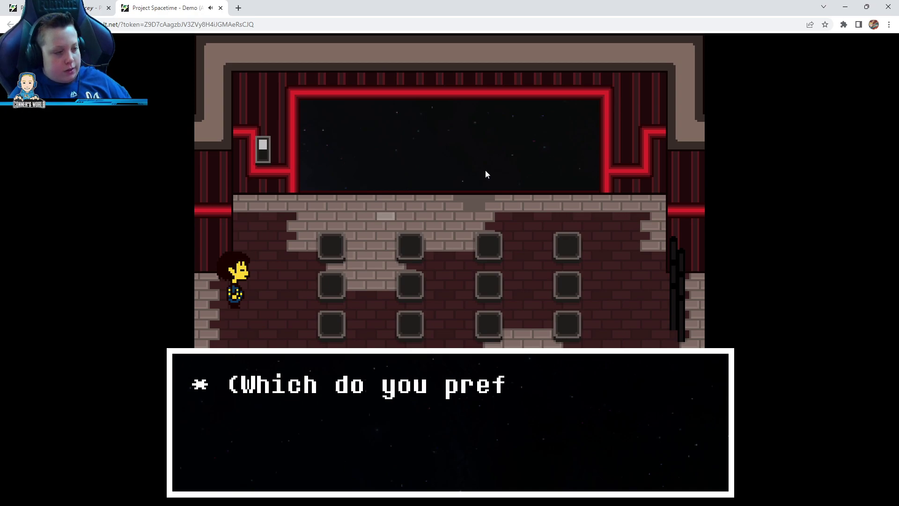
key(z)
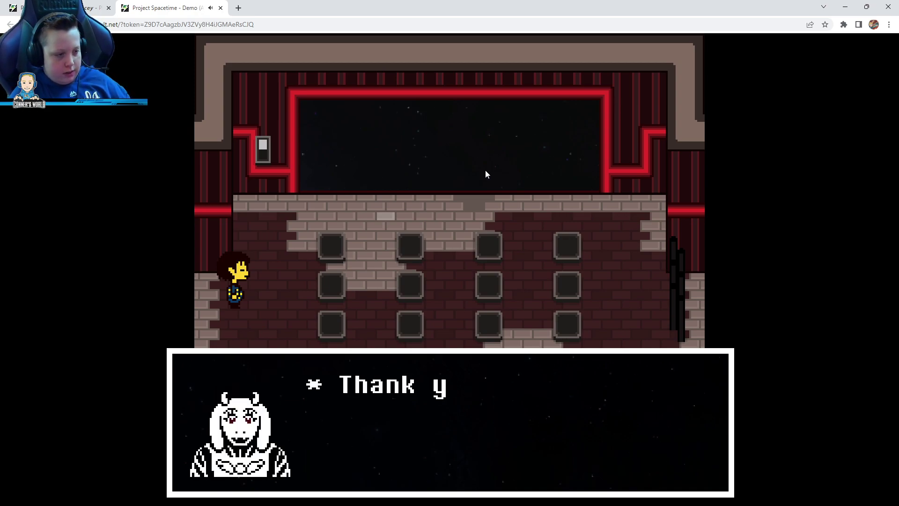
key(z)
key(z)
- Walk onto the bottom-left floor tile of the grid room
key(Down)
key(Right)
key(Down)
- Step onto the bottom-left floor tile and use the wall switch
key(Right)
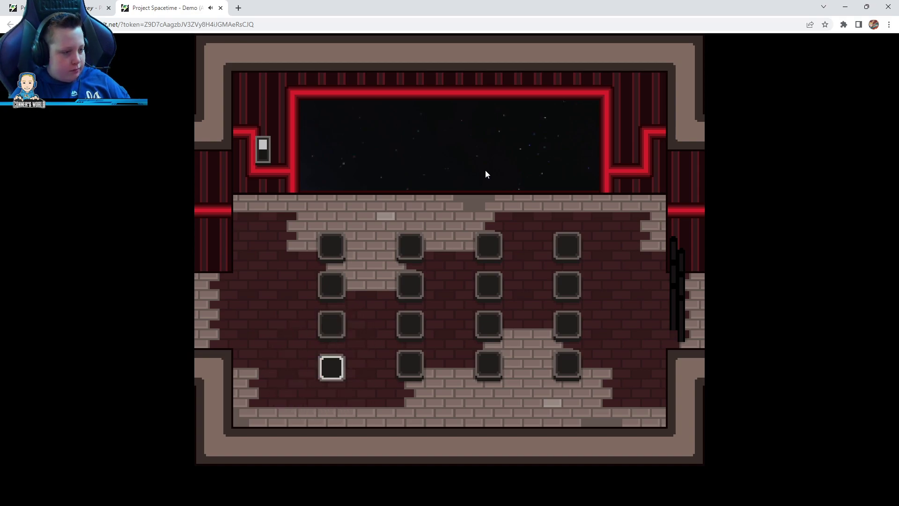
key(Right)
key(Up)
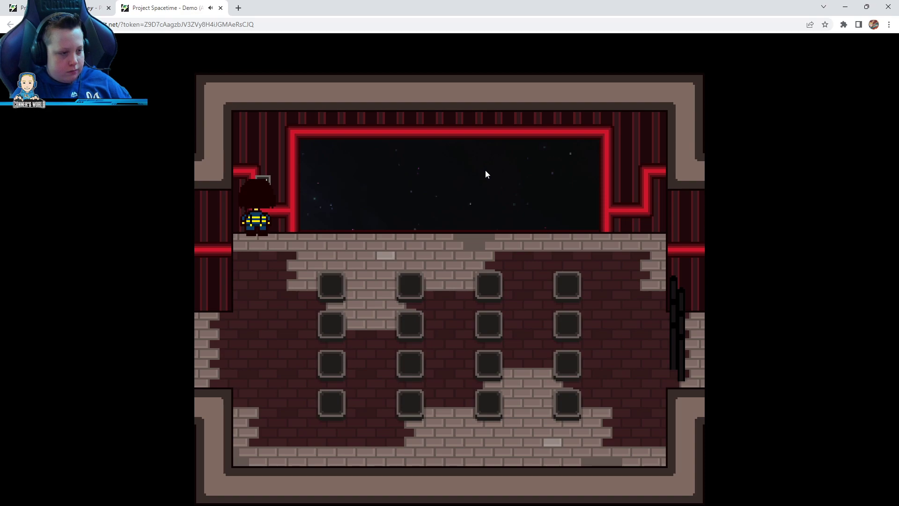
key(Down)
key(Right)
- Walk across the bottom floor tile and back into the tile room
key(Right)
key(Down)
key(Right)
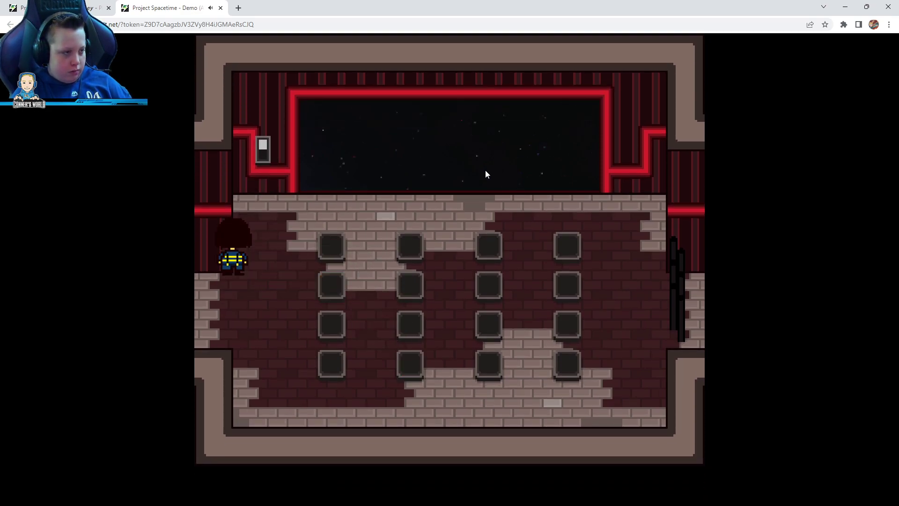
key(Right)
key(Up)
- Cross several more floor tiles, turning them green until the encounter starts
key(Right)
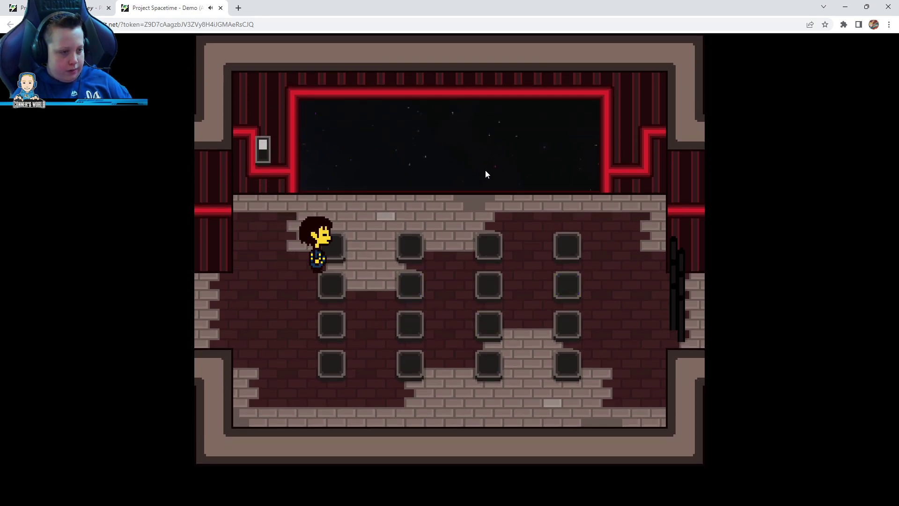
key(Down)
key(Right)
key(Up)
key(Right)
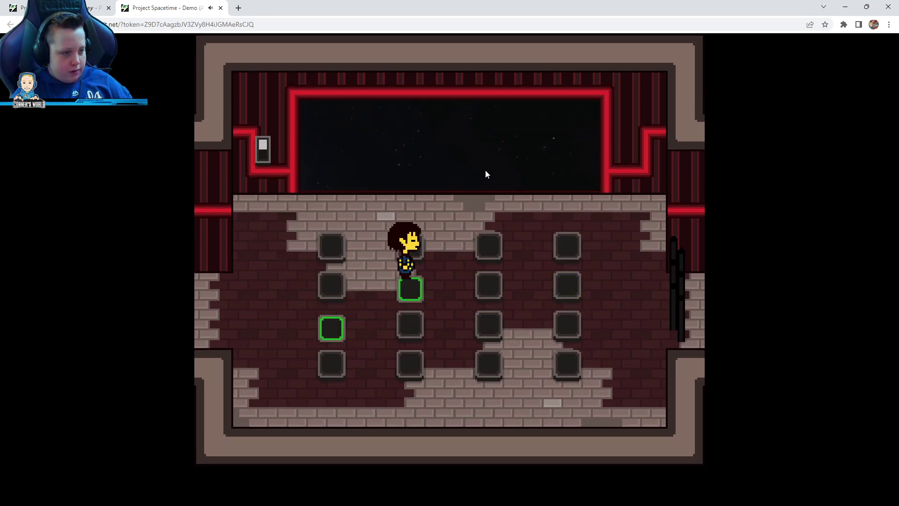
key(Down)
key(Right)
key(Down)
key(Right)
key(Up)
key(Up)
key(Right)
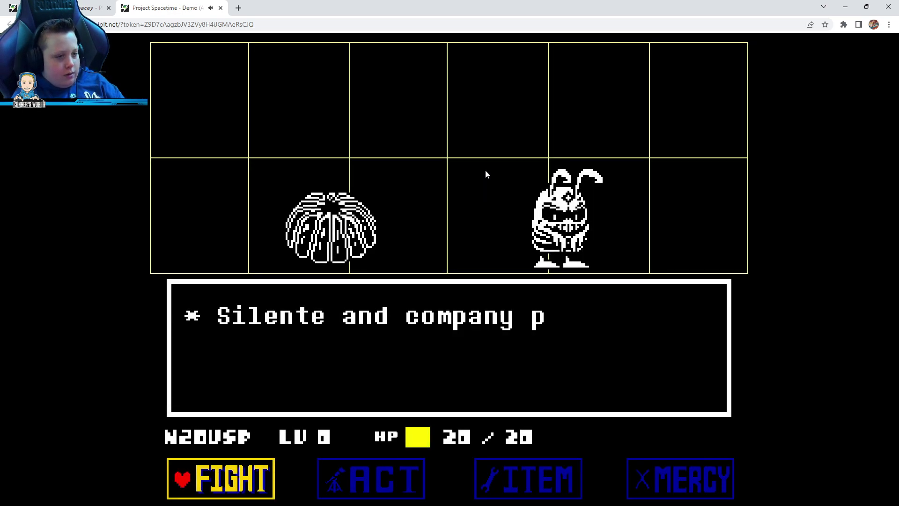
- Pat Gelatini through ACT and read through its reaction and taunt
key(Right)
key(z)
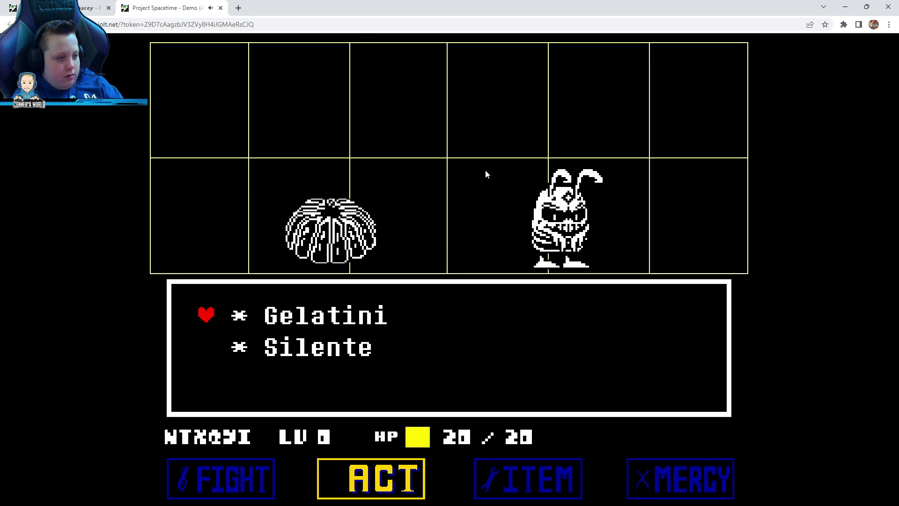
key(z)
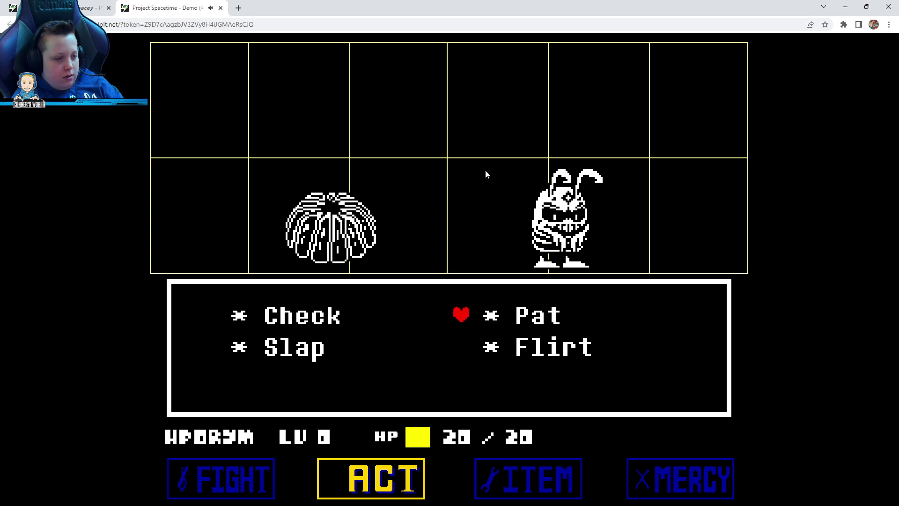
key(Right)
key(z)
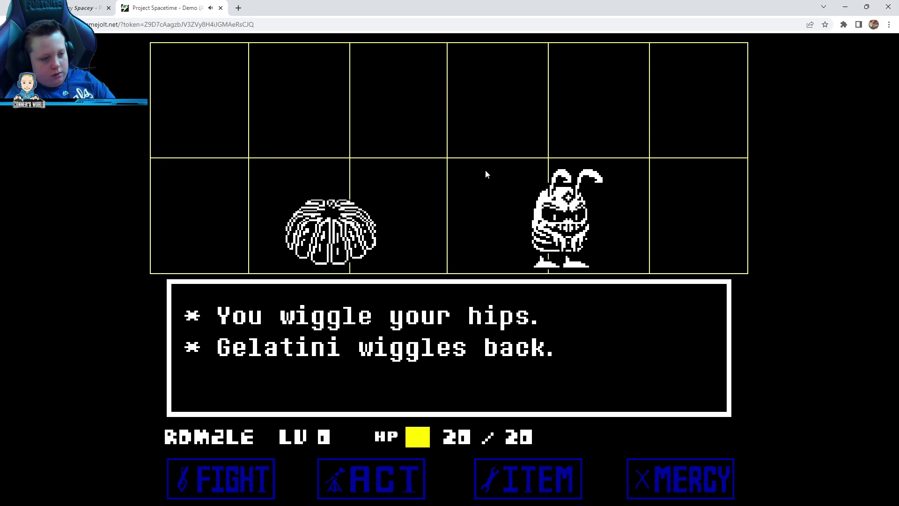
key(z)
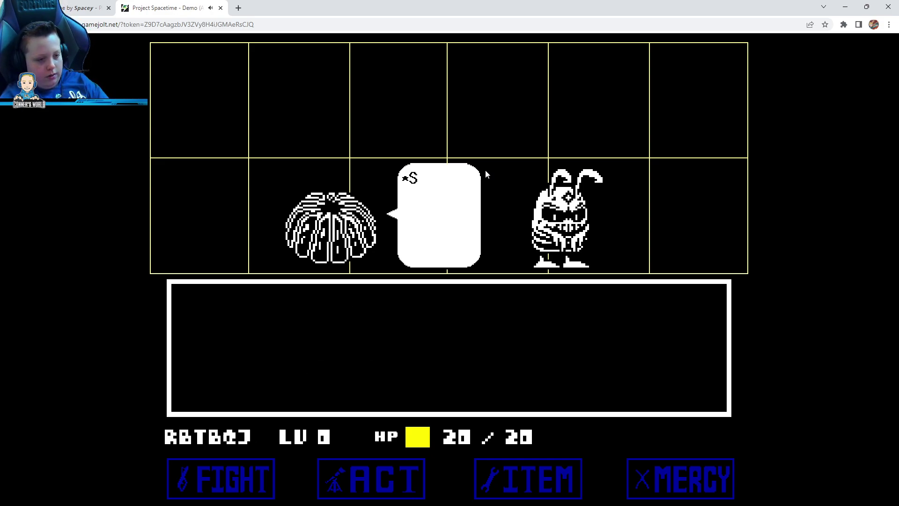
key(z)
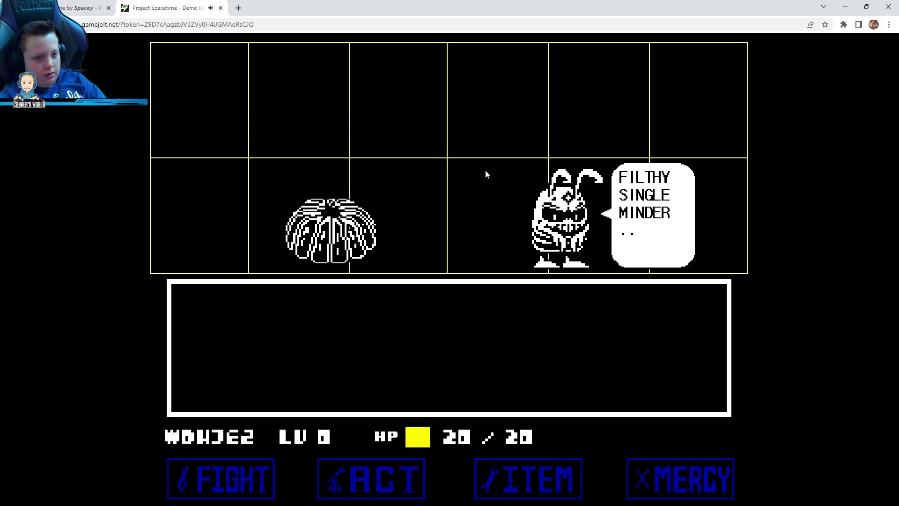
key(z)
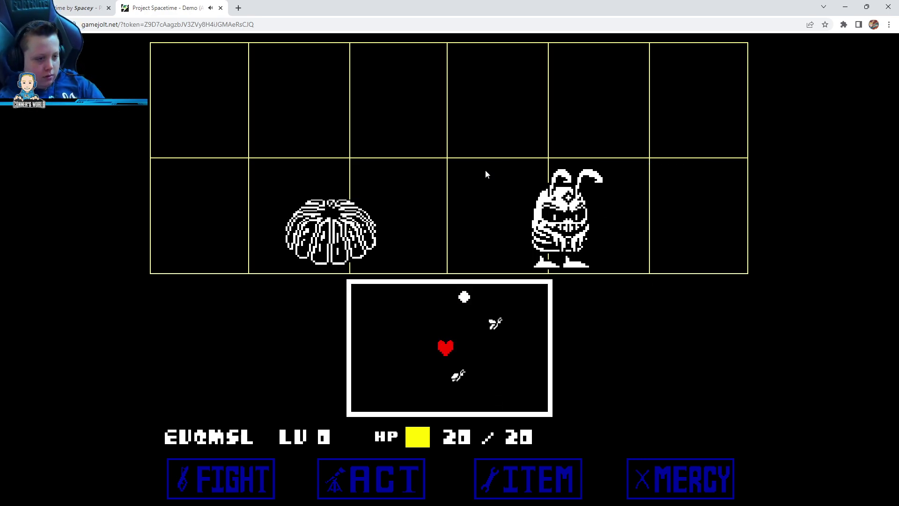
- Dodge the enemies' falling bullets until their turn ends
key(Left)
key(Up)
key(Down)
key(Right)
key(Left)
key(Right)
key(Left)
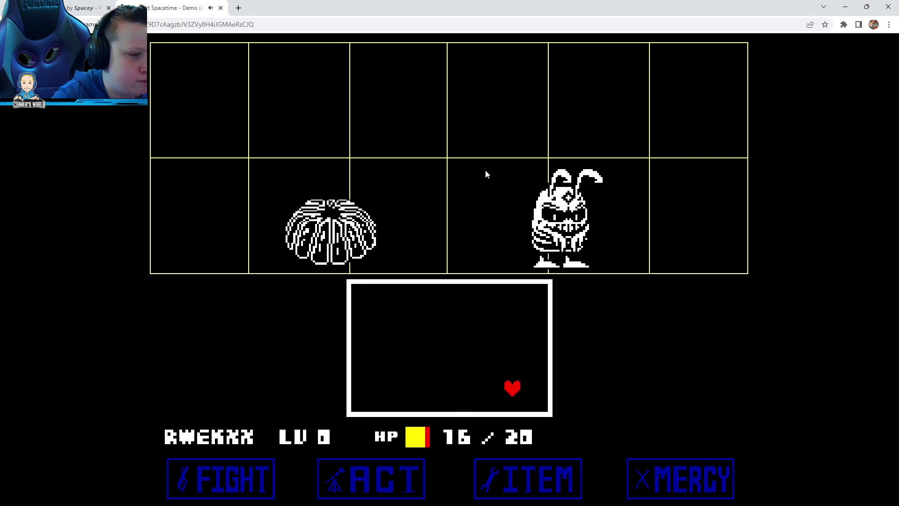
- Look over the spare and flee choices and advance the battle text
key(z)
key(x)
key(Right)
key(Right)
key(z)
key(z)
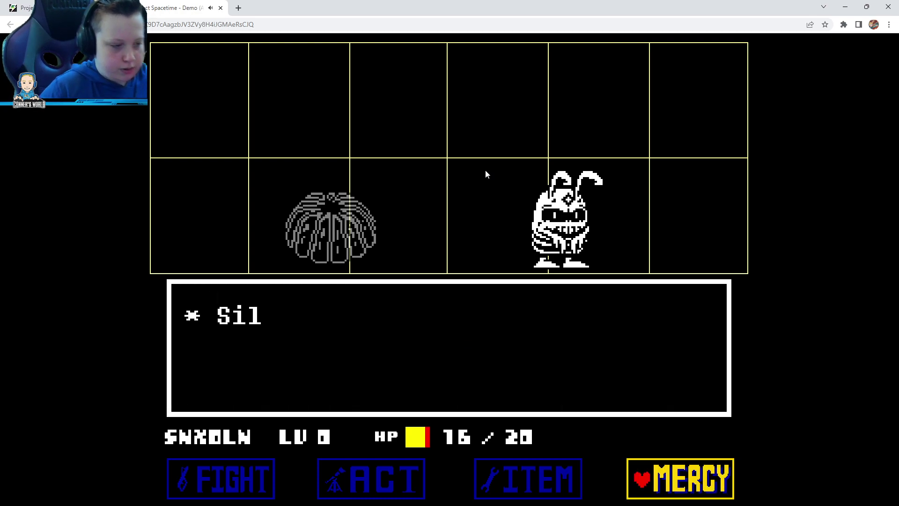
key(Left)
key(Left)
key(Left)
- Check Silente, then spare the monsters and walk back into the tile room
key(Right)
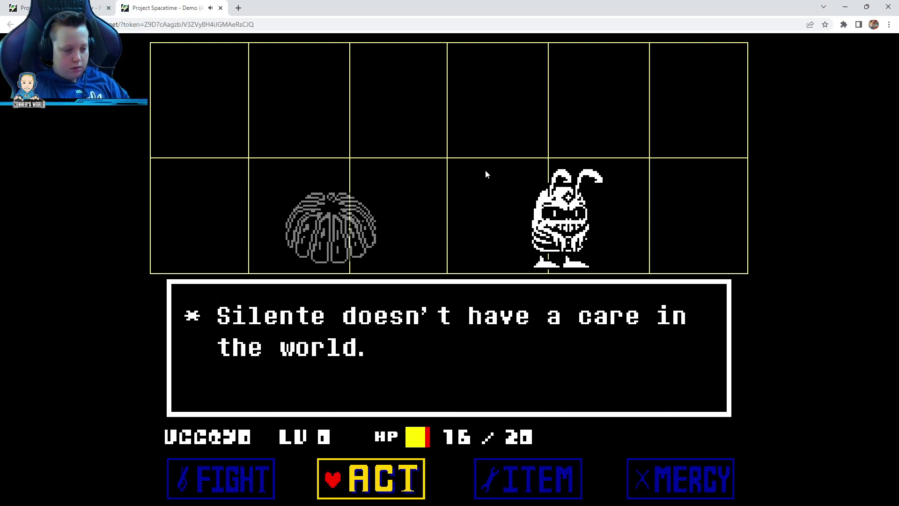
key(z)
key(z)
key(z)
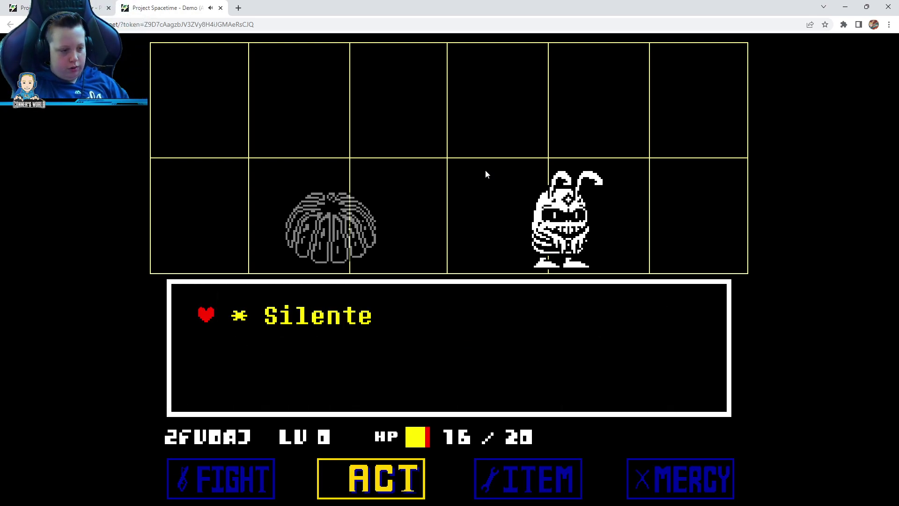
key(z)
key(Right)
key(Right)
key(z)
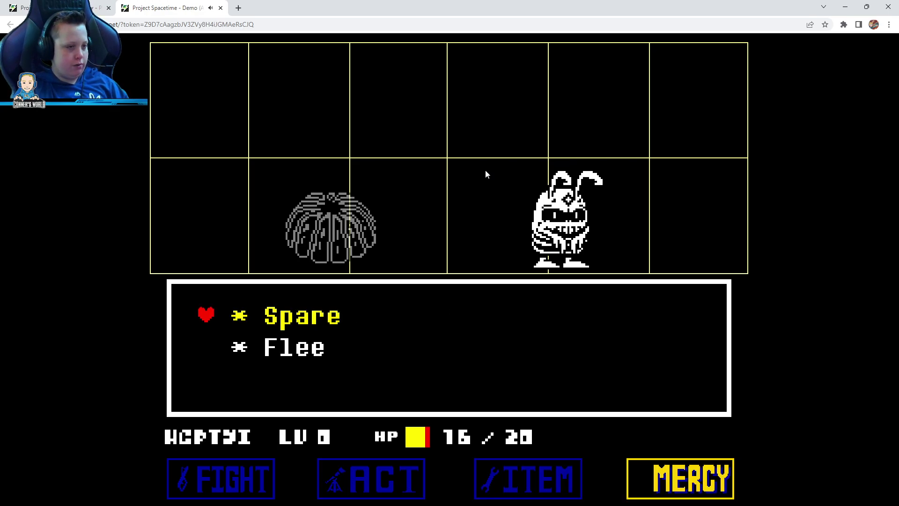
key(z)
key(z)
key(Left)
key(Right)
key(Right)
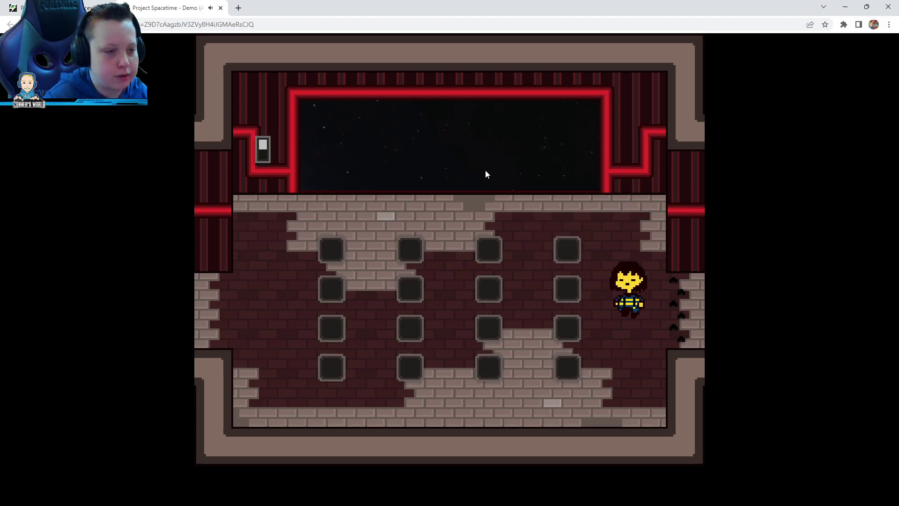
key(z)
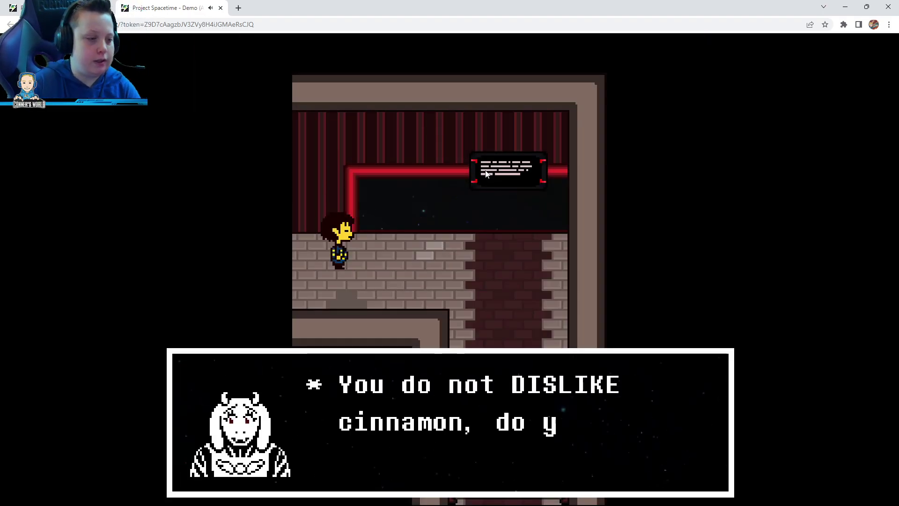
key(z)
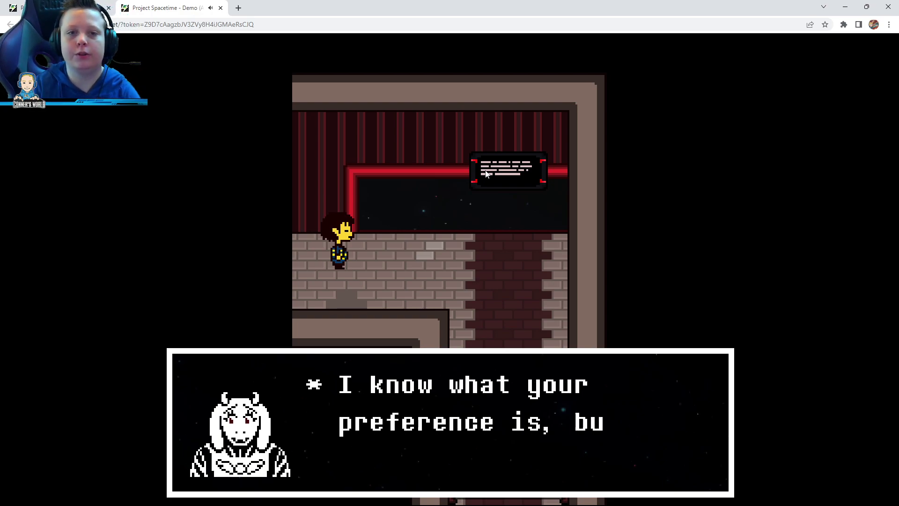
key(z)
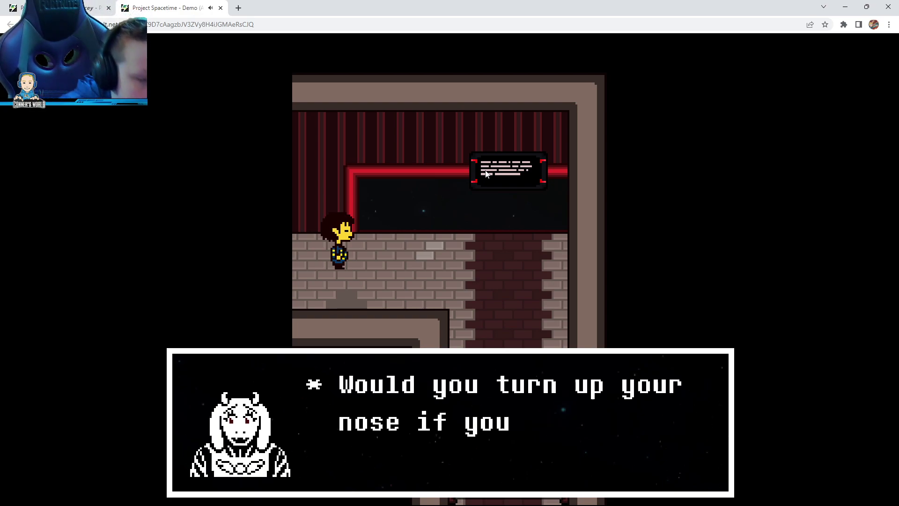
- Answer No to Toriel's cinnamon question, then walk right and down the red corridor
key(z)
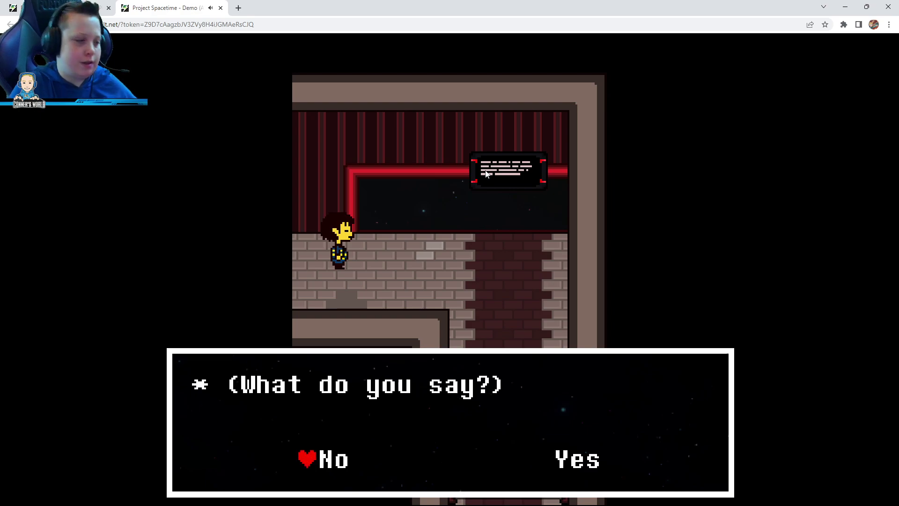
key(z)
key(z)
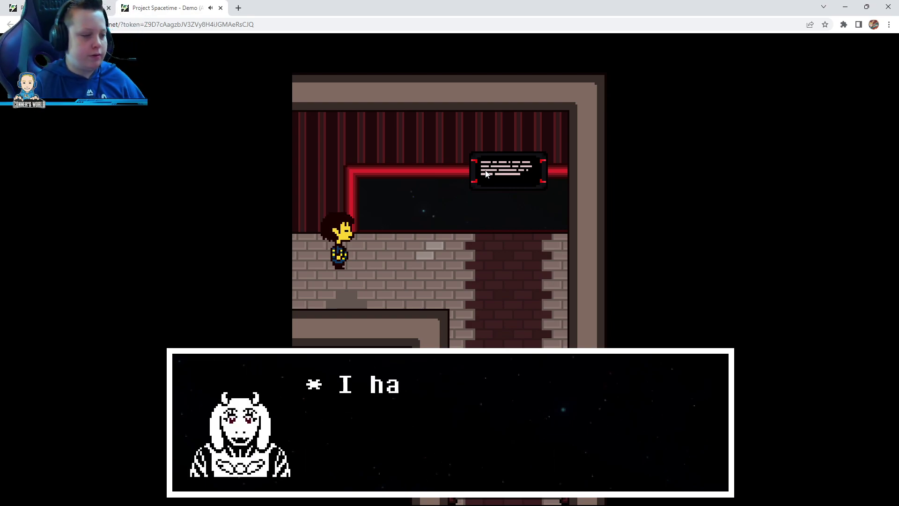
key(z)
key(z)
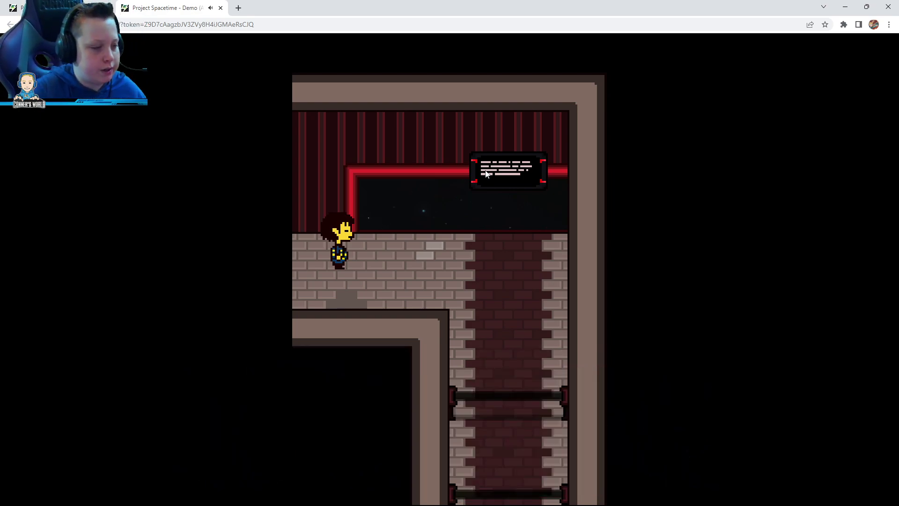
key(Right)
key(Down)
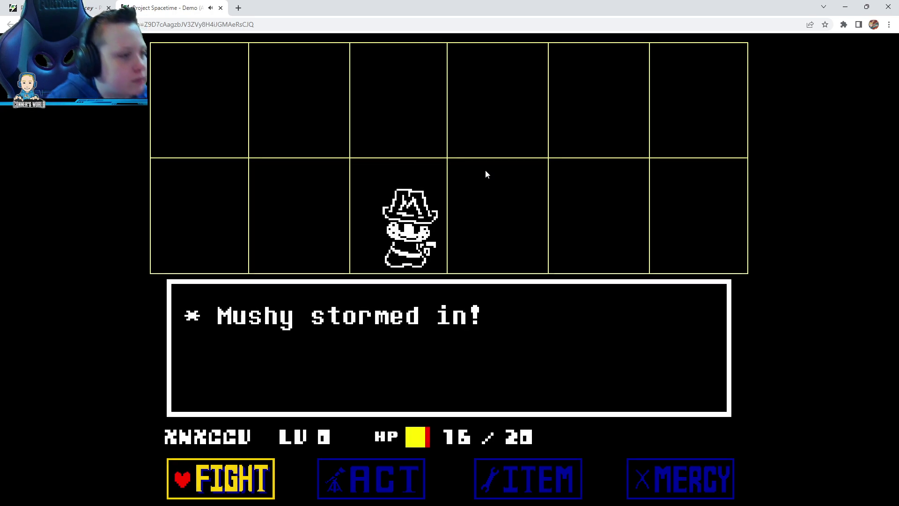
- Challenge Mushy to a duel through ACT and read its reply
key(Right)
key(z)
key(z)
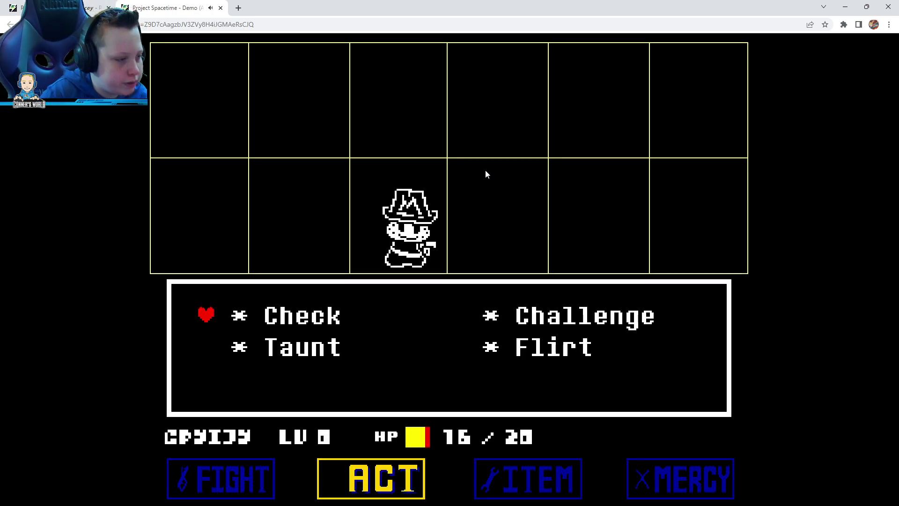
key(Down)
key(z)
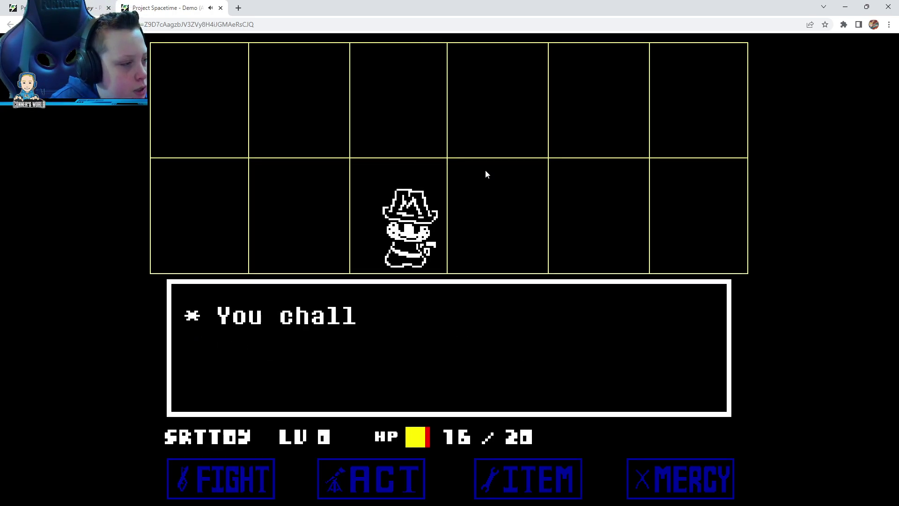
key(z)
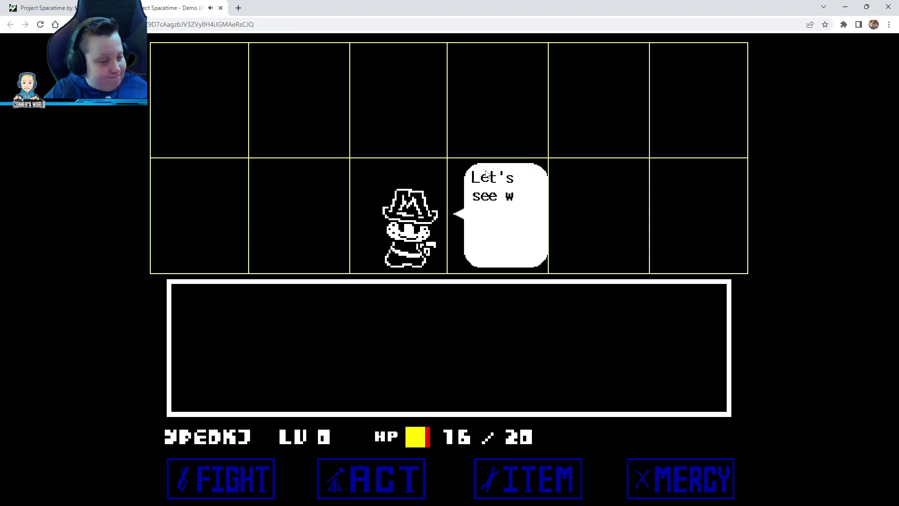
key(z)
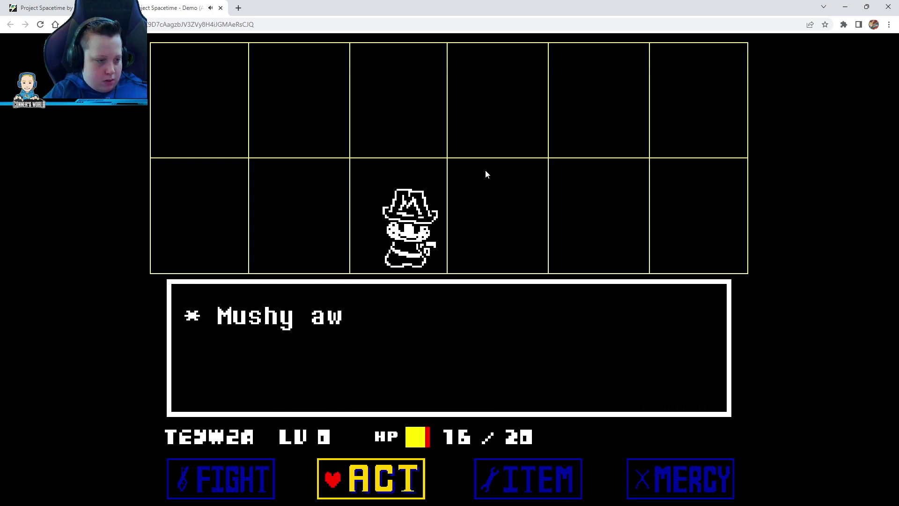
- Flirt with Mushy and dodge its first bullet attack
key(z)
key(z)
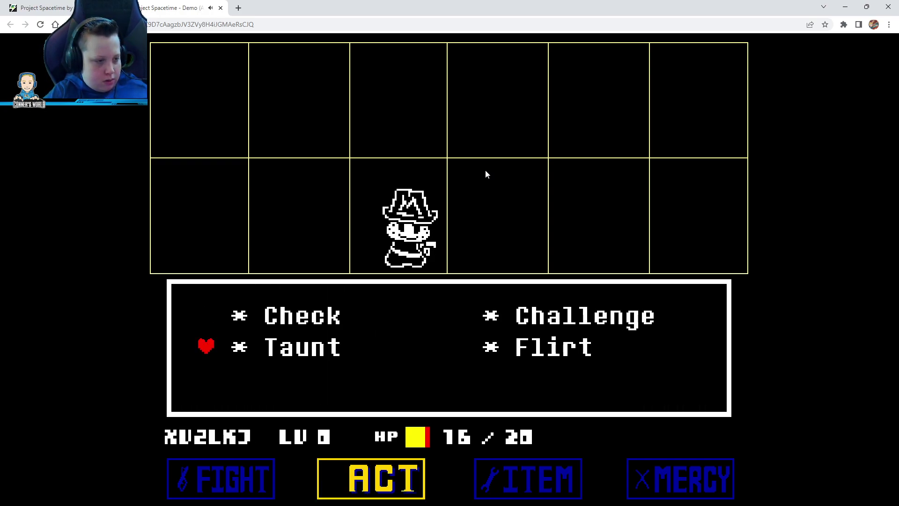
key(z)
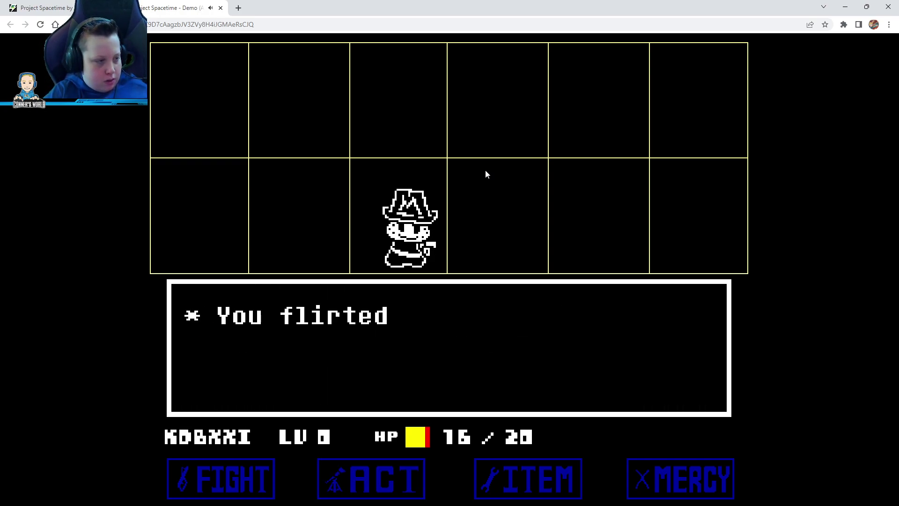
key(z)
key(z)
key(Right)
key(Up)
key(Up)
key(Down)
key(Left)
key(Down)
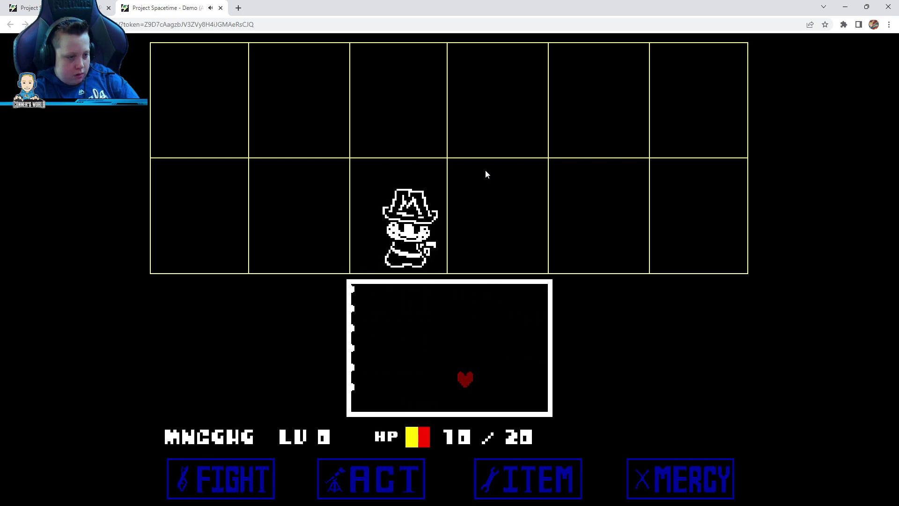
key(Down)
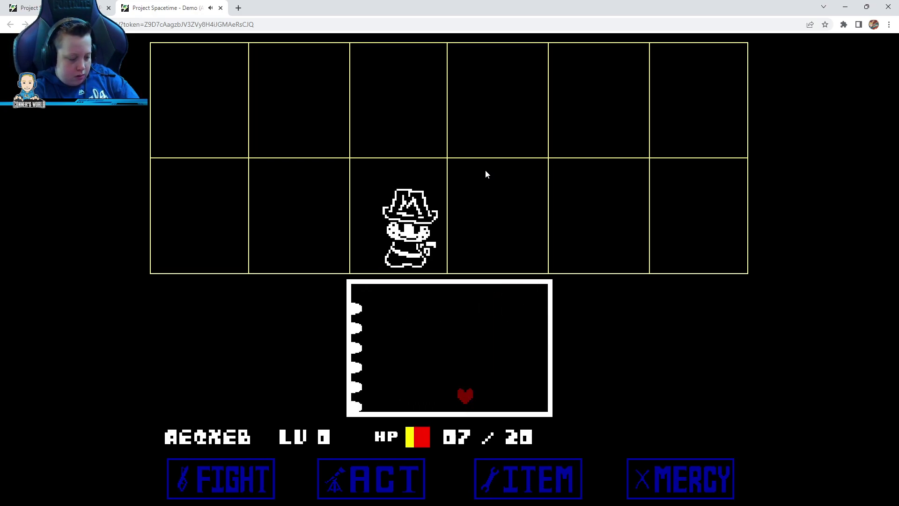
- Finish the enemy turn and look through the Item and Mercy choices
key(Up)
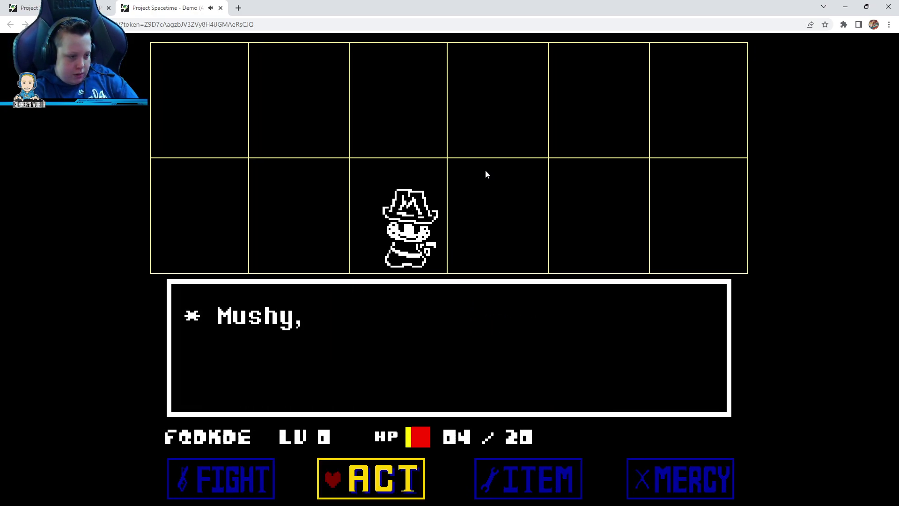
key(z)
key(x)
key(Right)
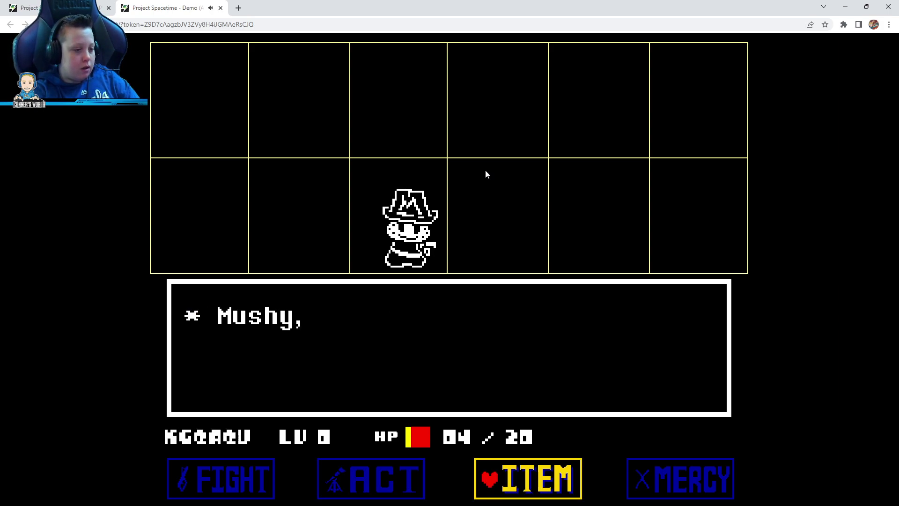
key(Right)
key(z)
key(x)
key(Left)
key(Left)
- Challenge Mushy again and dismiss its reply
key(z)
key(z)
key(Right)
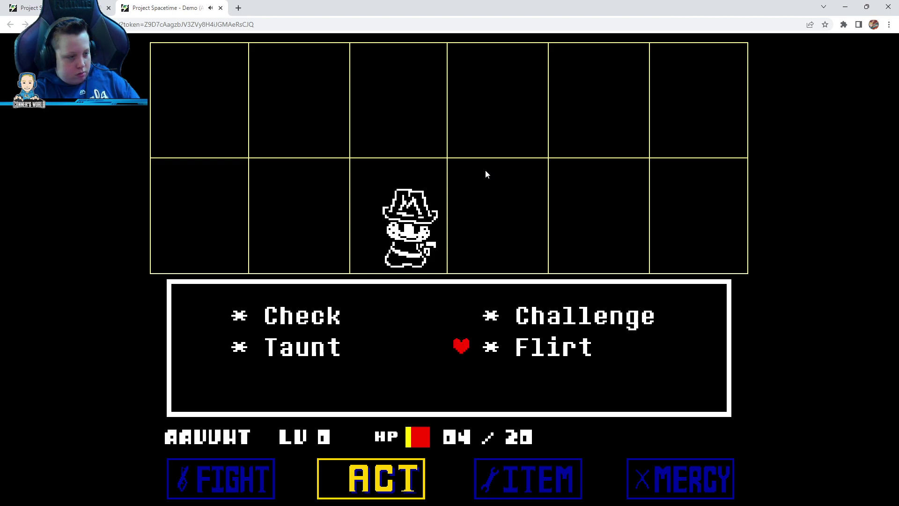
key(z)
key(z)
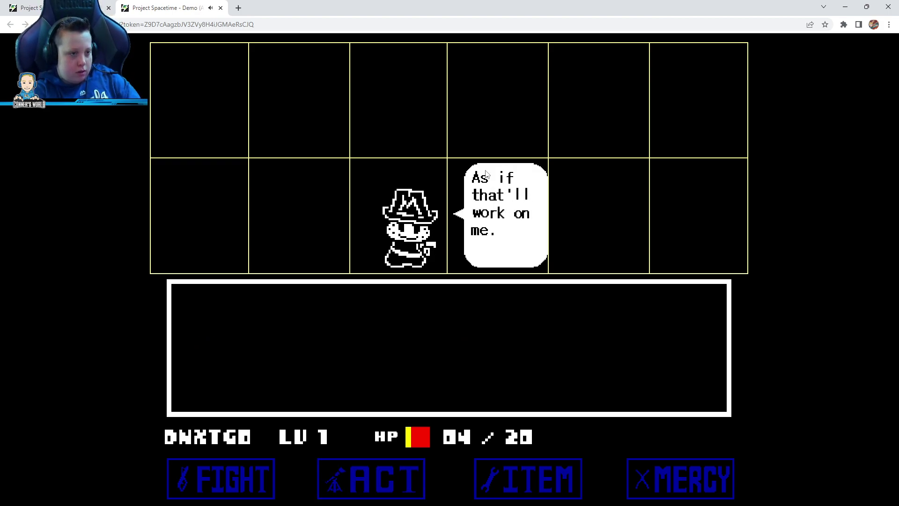
key(z)
- Dodge Mushy's second bullet attack
key(Up)
key(Left)
key(Down)
key(Right)
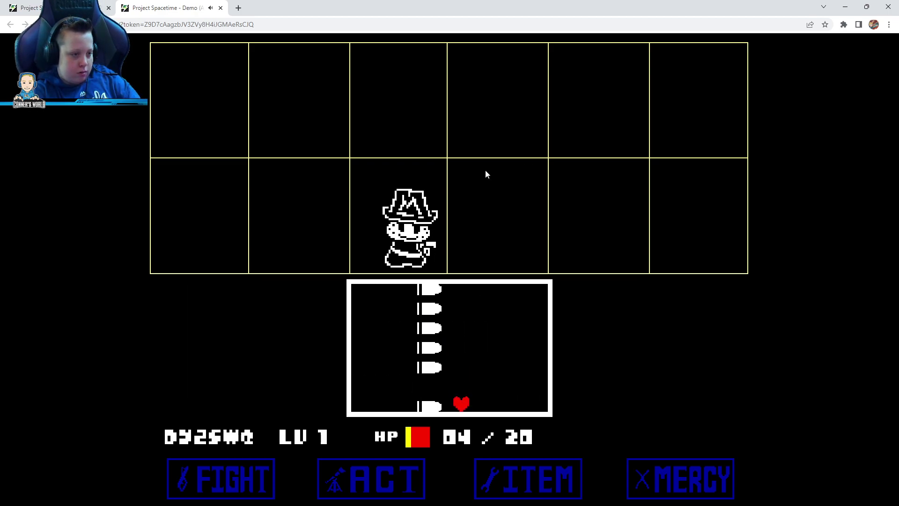
key(Down)
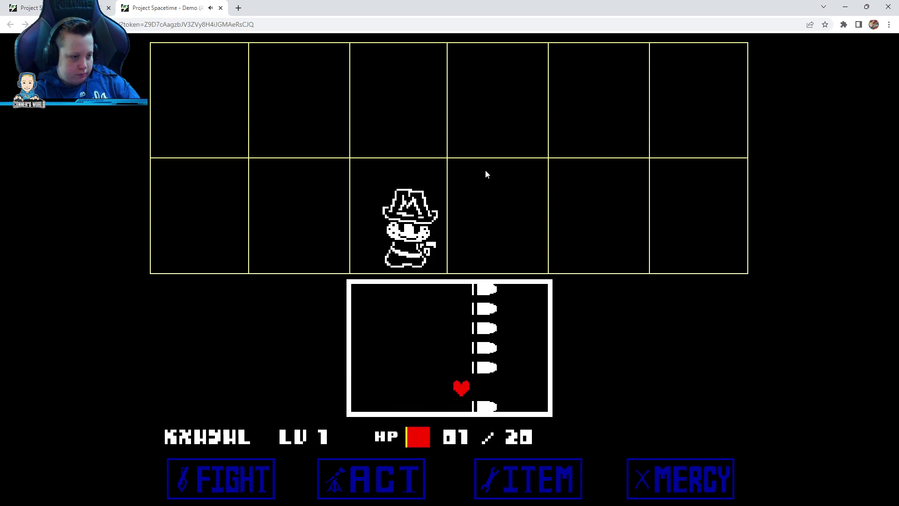
key(Down)
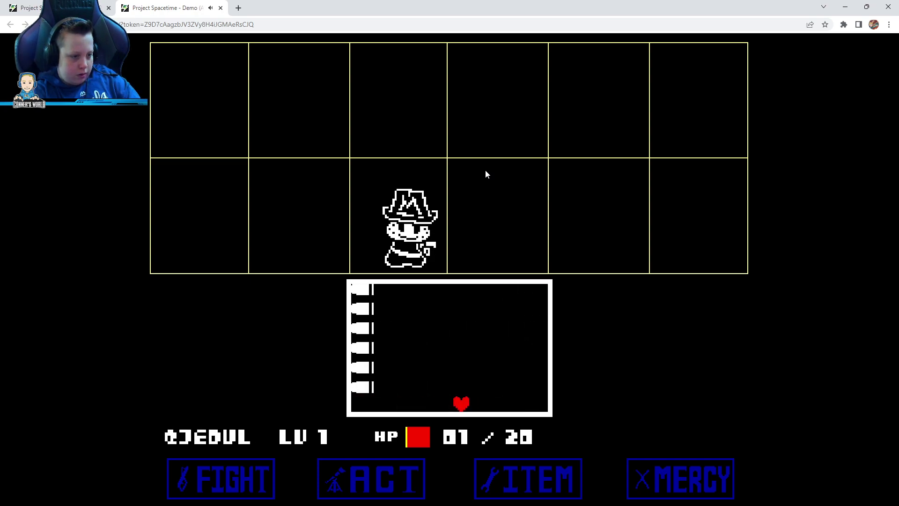
- Try sparing Mushy, then act on it and read its reaction
key(Right)
key(Right)
key(z)
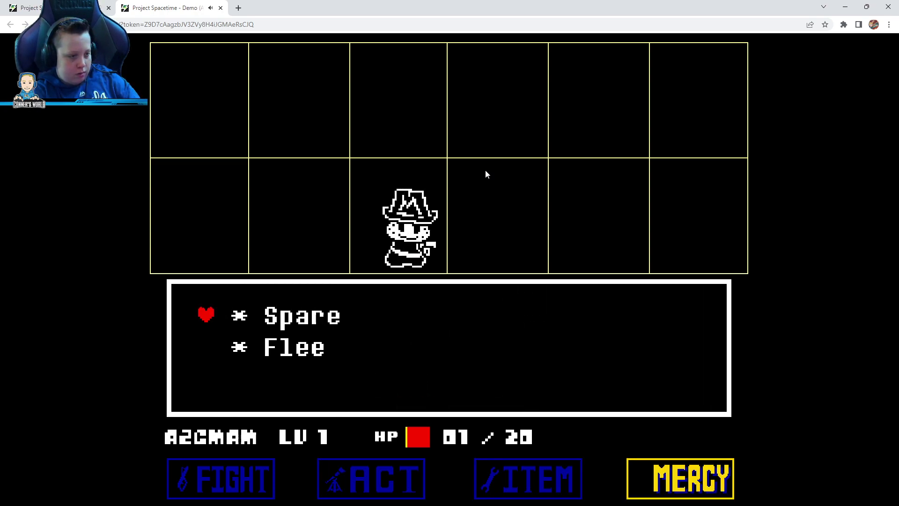
key(z)
key(Left)
key(Left)
key(z)
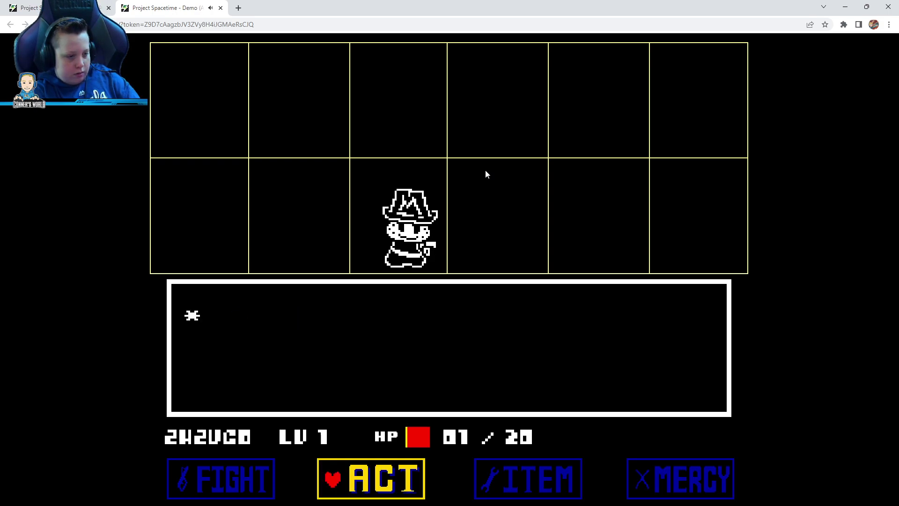
key(Right)
key(Left)
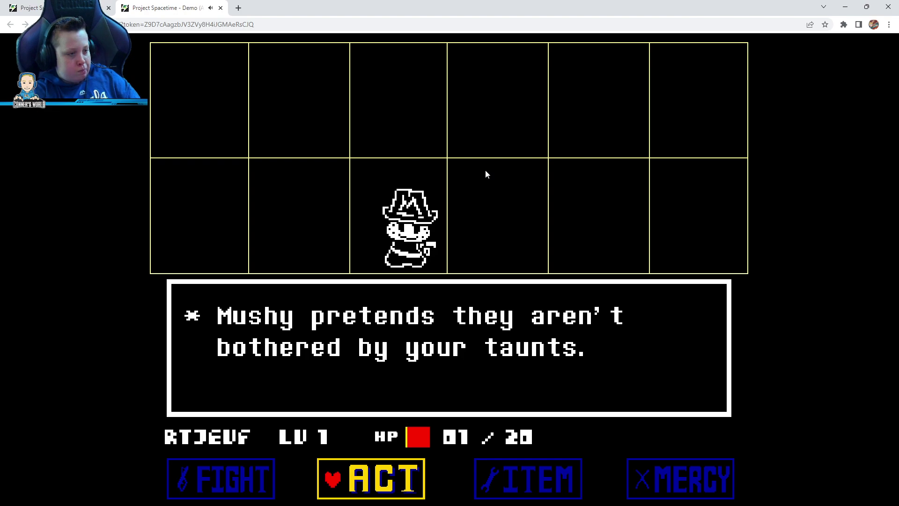
- Taunt Mushy and dodge its final bullet waves as HP runs out
key(z)
key(z)
key(Right)
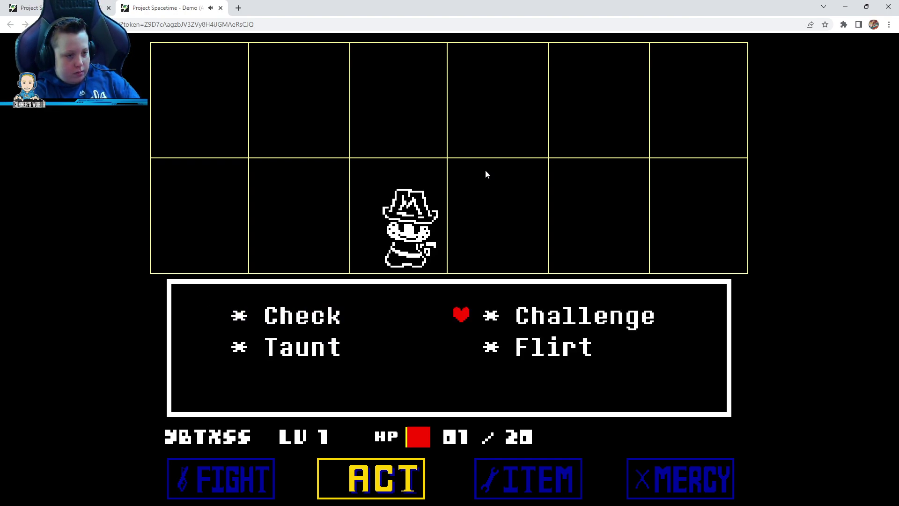
key(z)
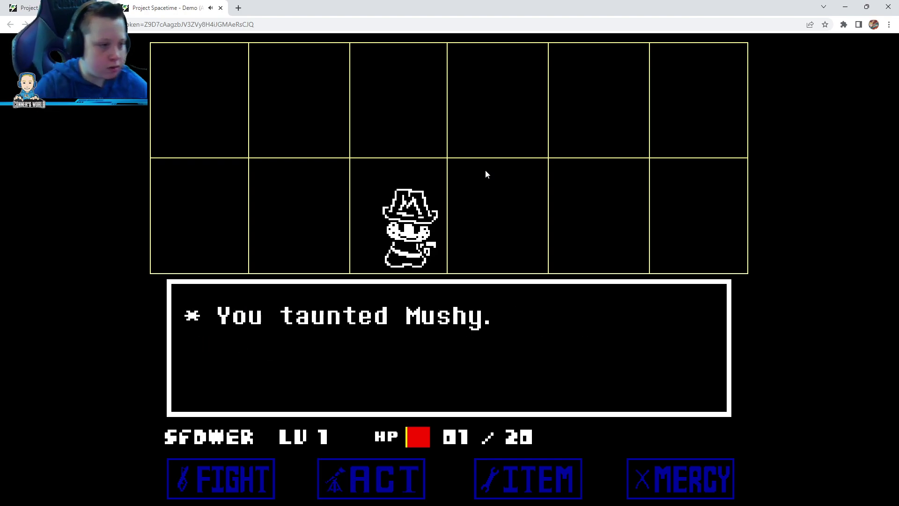
key(z)
key(z)
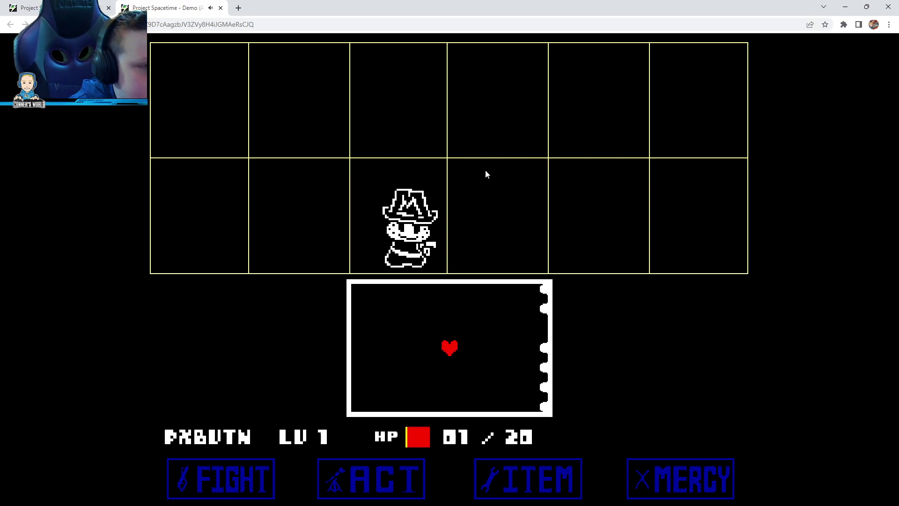
key(Up)
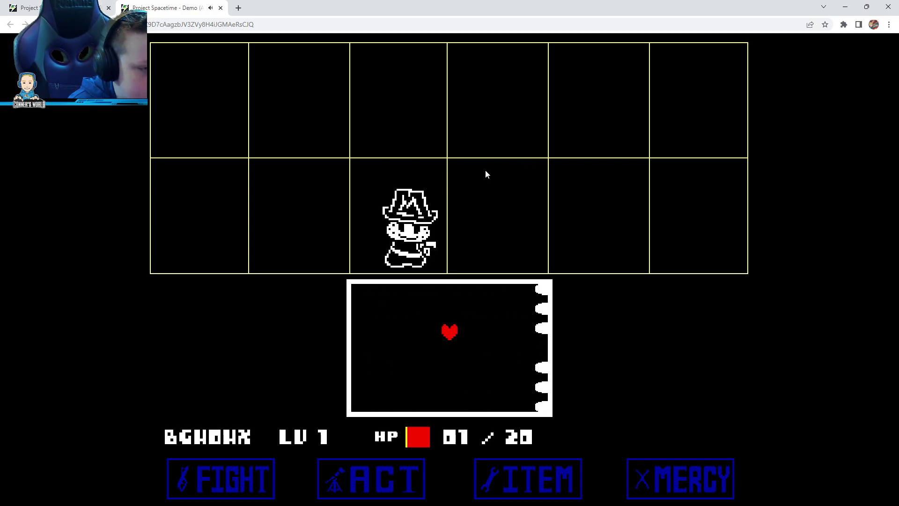
key(Down)
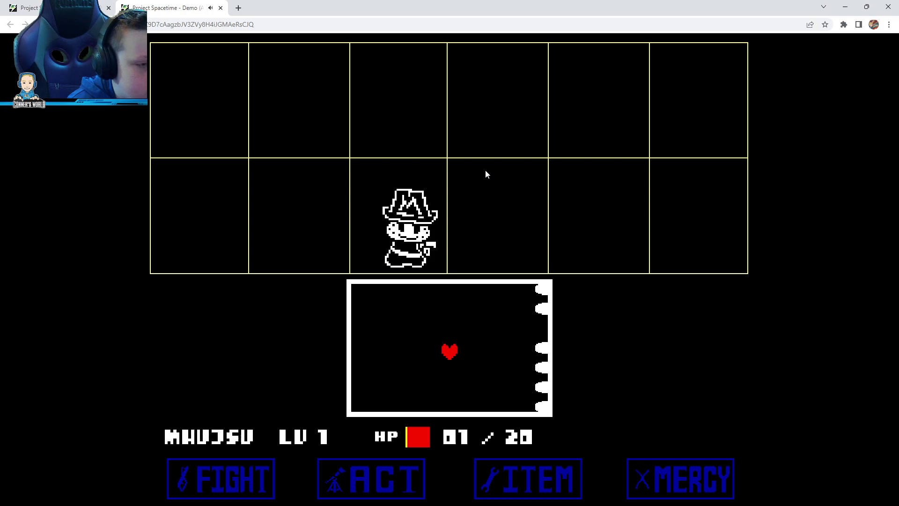
key(Up)
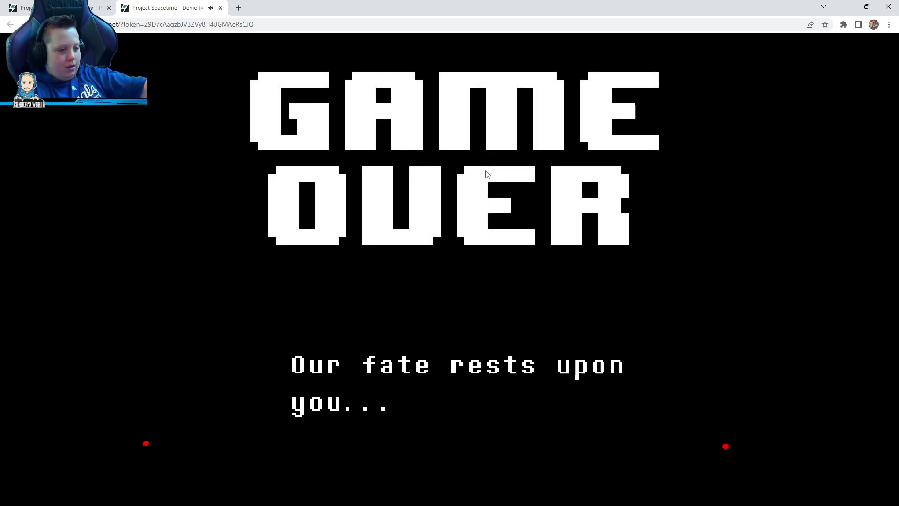
- Pass the Game Over text and walk up the corridor into the tiled room
key(z)
key(z)
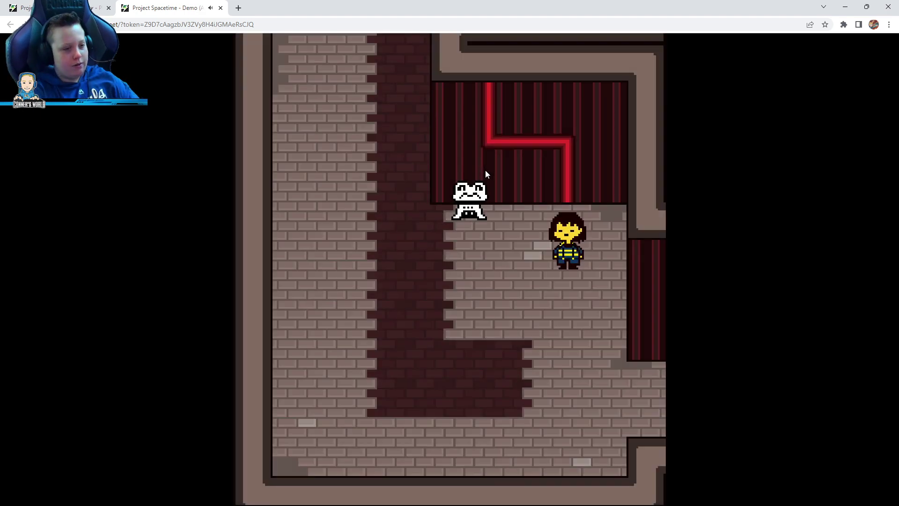
key(Left)
key(Up)
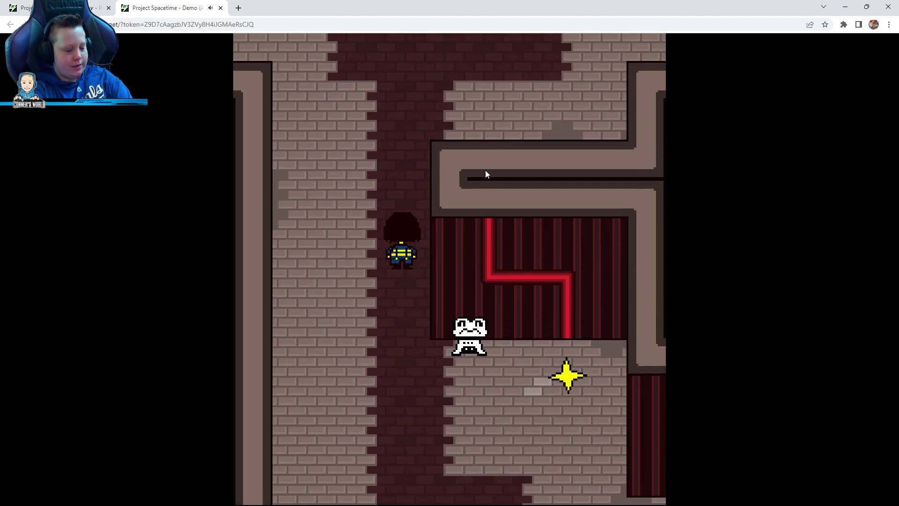
key(Up)
key(Right)
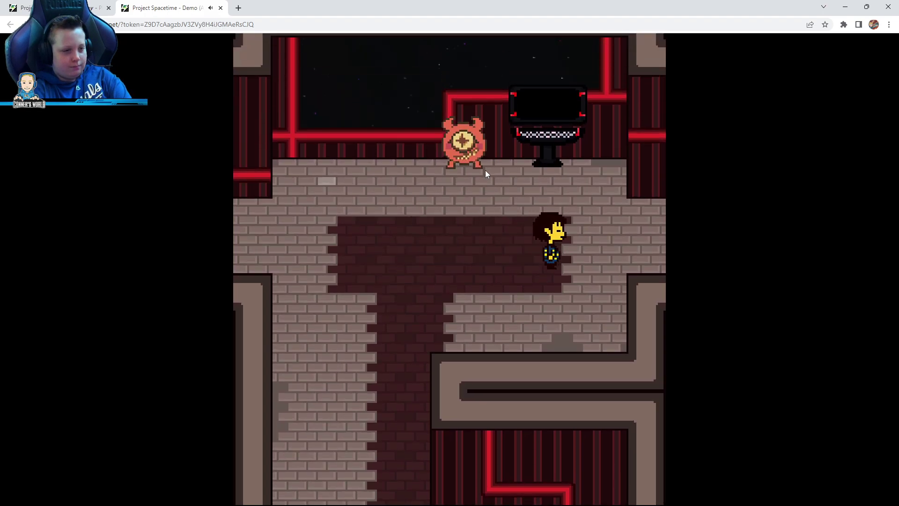
key(Right)
key(z)
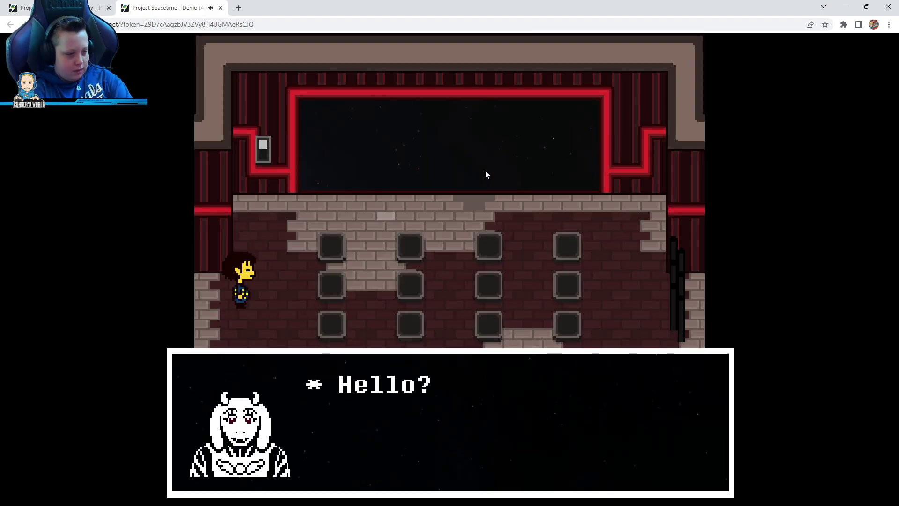
key(z)
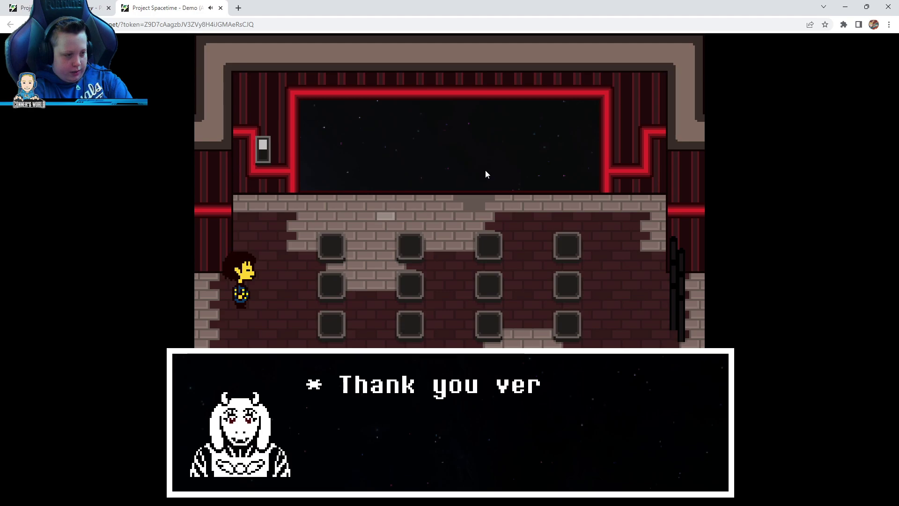
key(z)
key(Up)
key(Right)
key(Down)
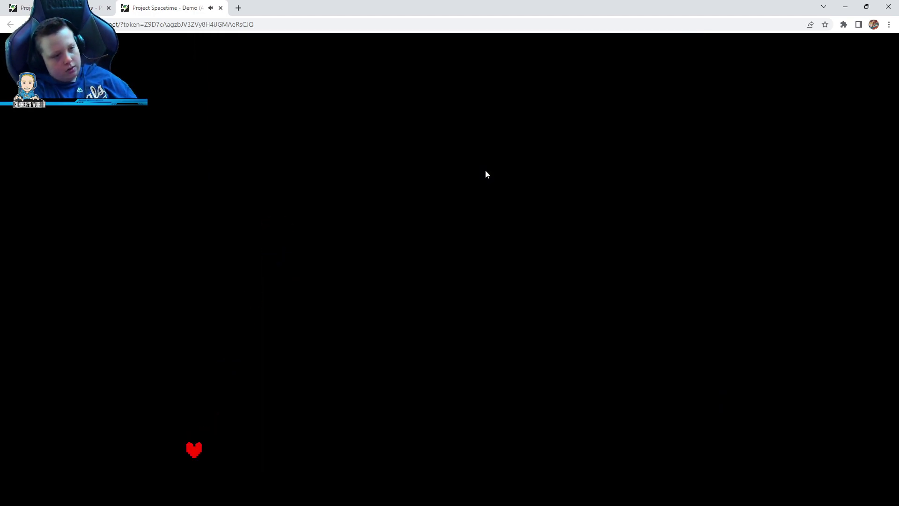
- Flirt with the first Gelatini
key(Right)
key(z)
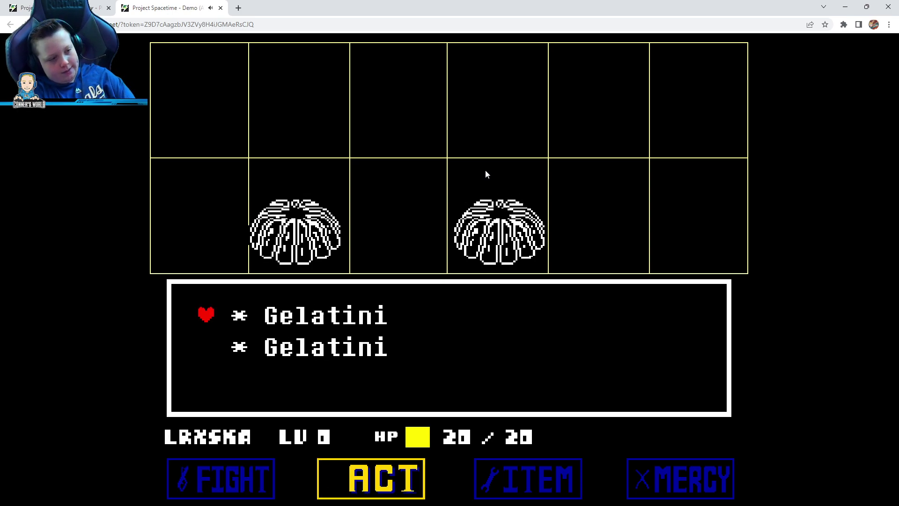
key(z)
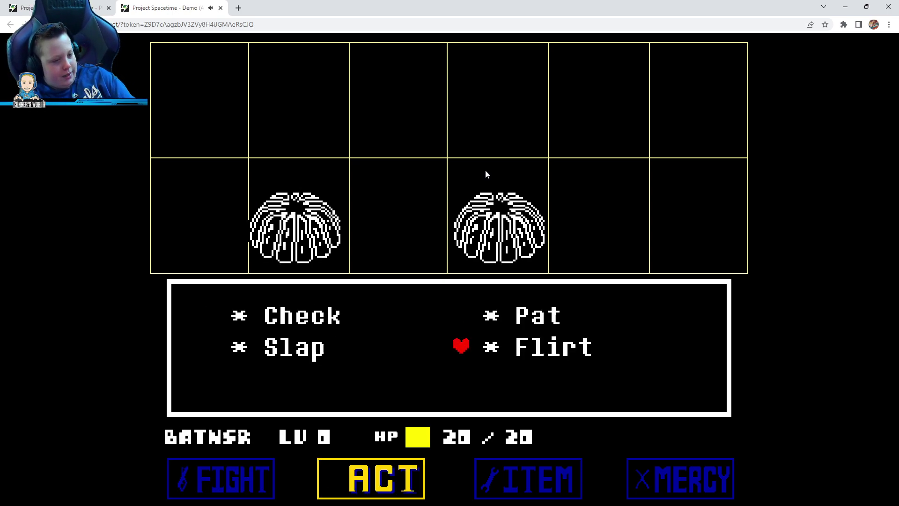
key(z)
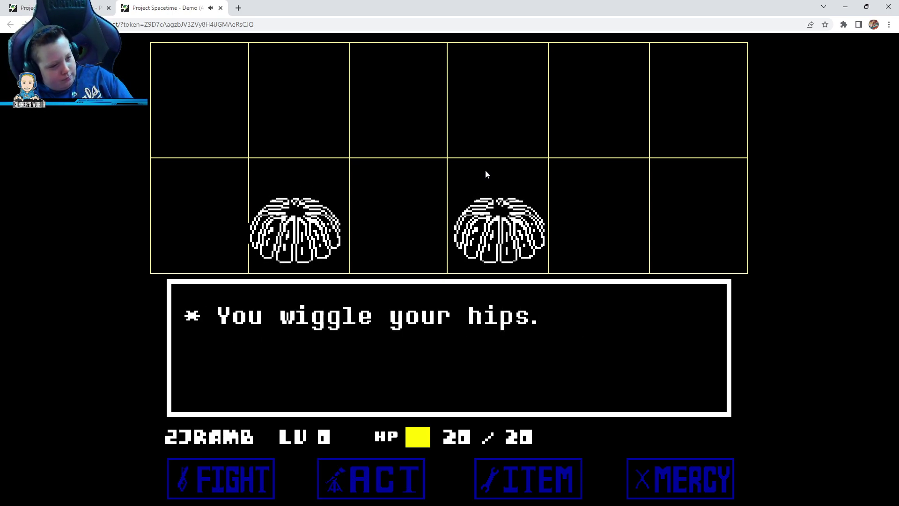
key(z)
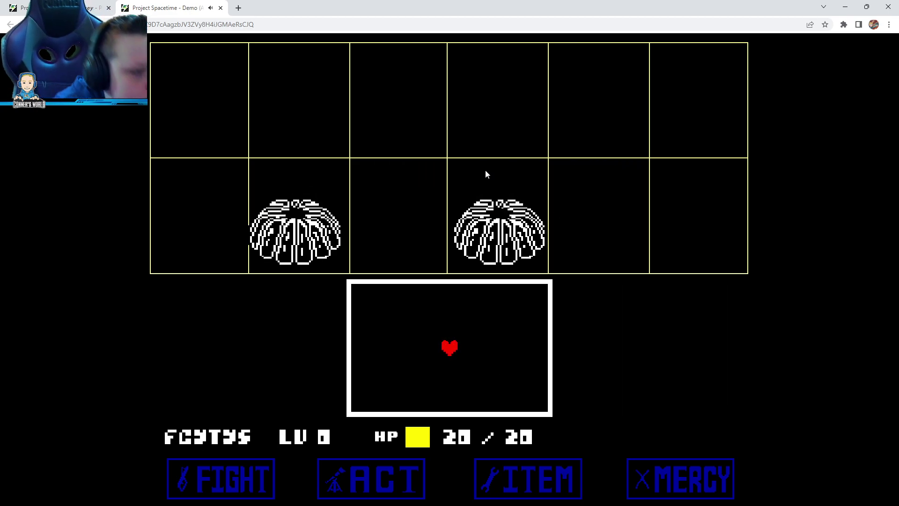
- Weave the heart away from the Gelatini's white bullets
key(Left)
key(Down)
key(Left)
key(Right)
key(Left)
key(Right)
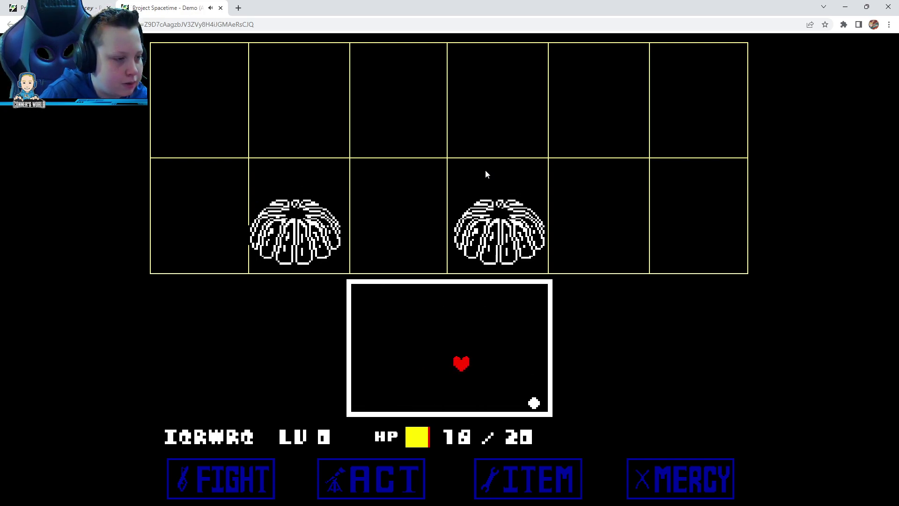
- Flirt with the second Gelatini
key(Right)
key(Left)
key(z)
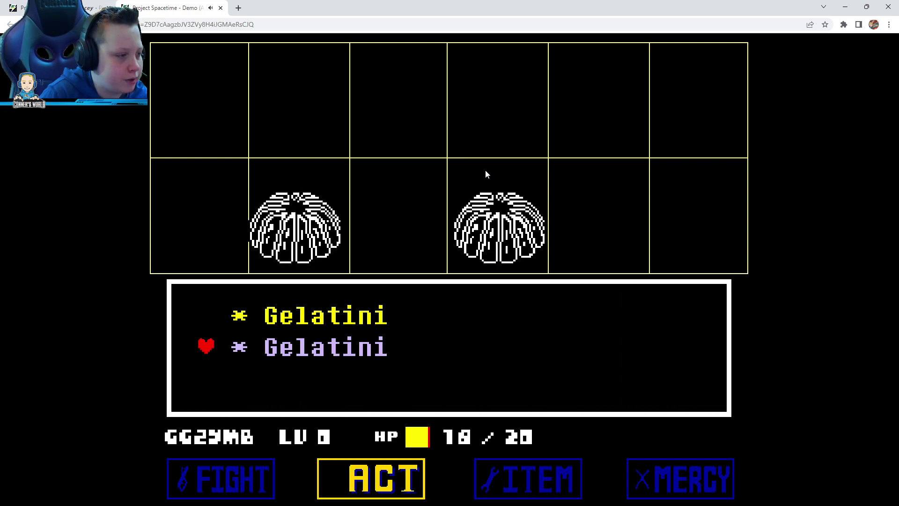
key(z)
key(Right)
key(z)
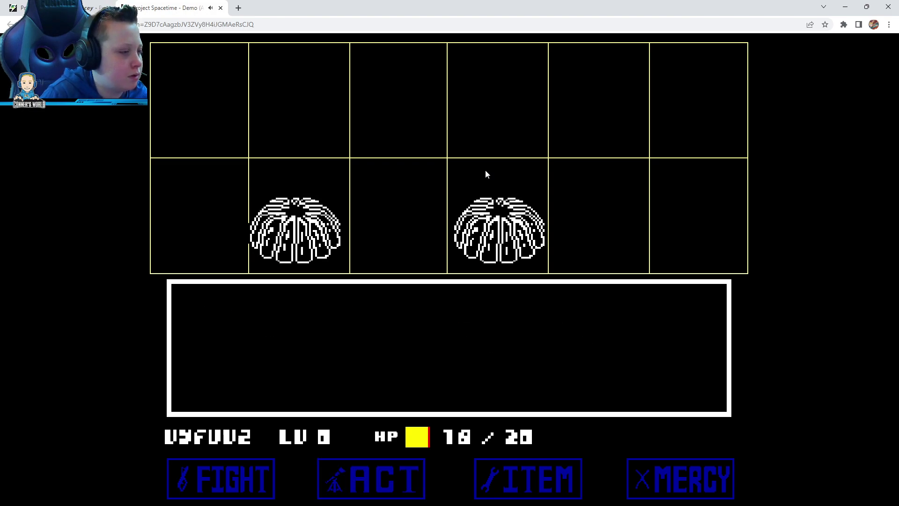
key(z)
key(z)
key(z)
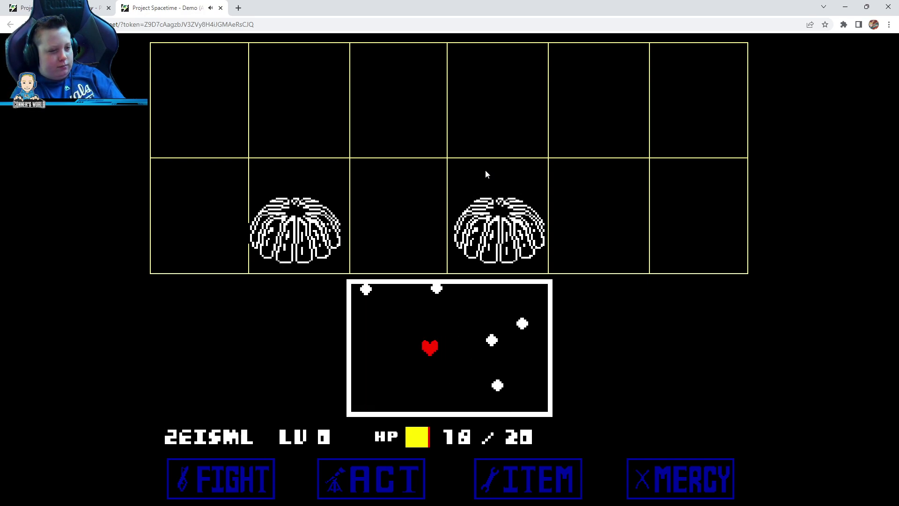
- Dodge the last bullets, then spare the Gelatini to win with 0 EX
key(Right)
key(Down)
key(Right)
key(Right)
key(Right)
key(z)
key(z)
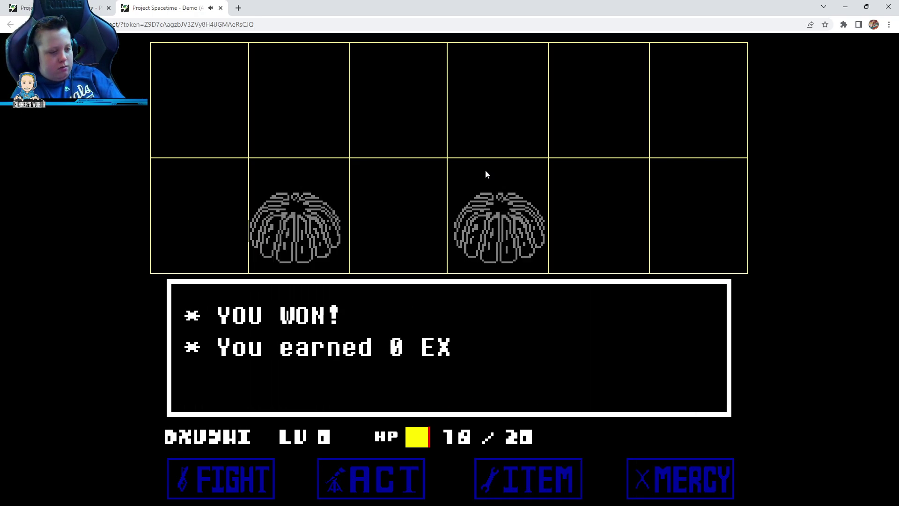
key(z)
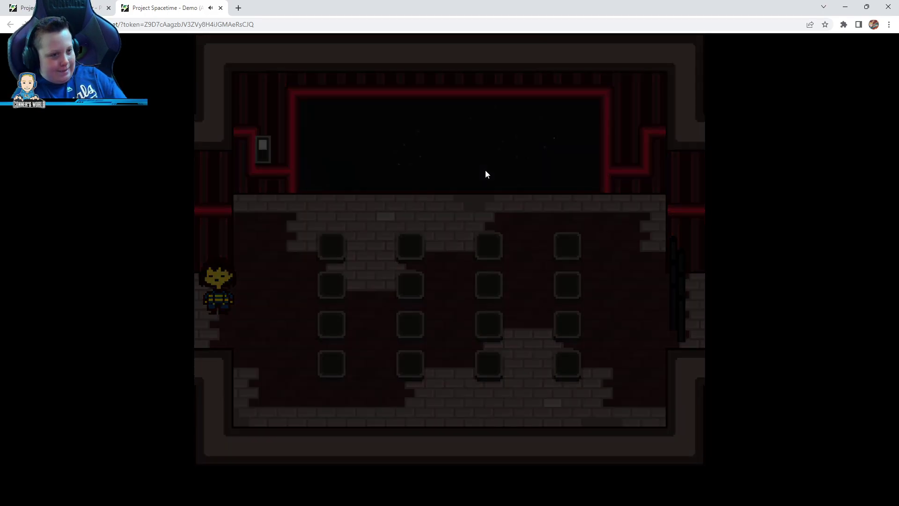
- Walk down the corridor and back into the tile puzzle room
key(Left)
key(Down)
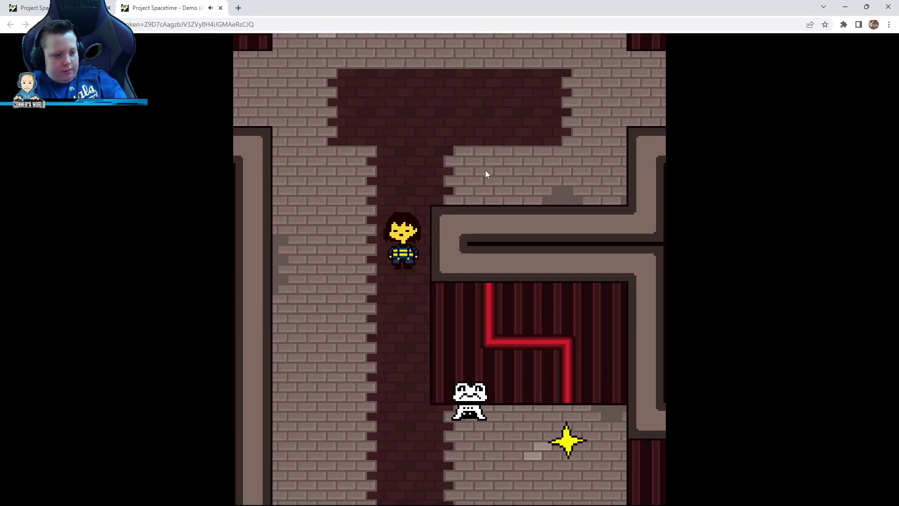
key(Up)
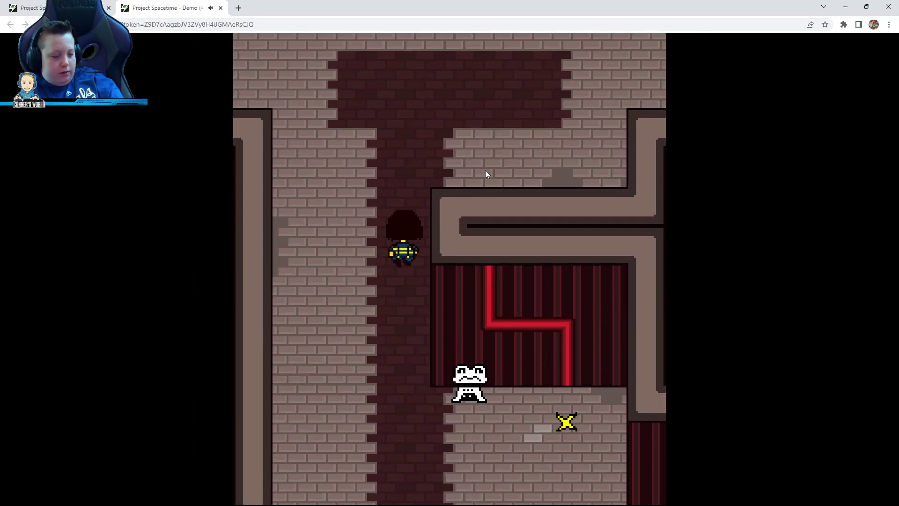
key(Right)
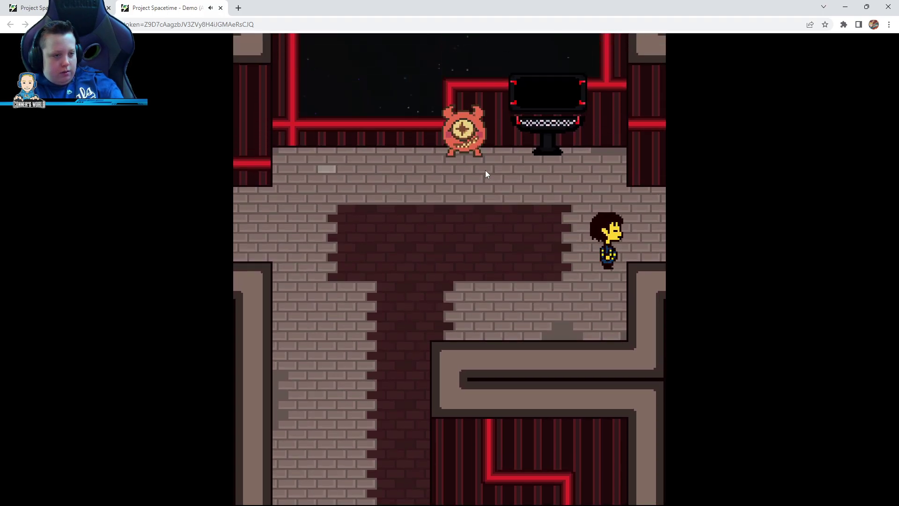
key(Up)
- Light several tiles green until a wrong step breaks the pattern and resets it
key(Down)
key(Right)
key(Up)
key(Right)
key(Up)
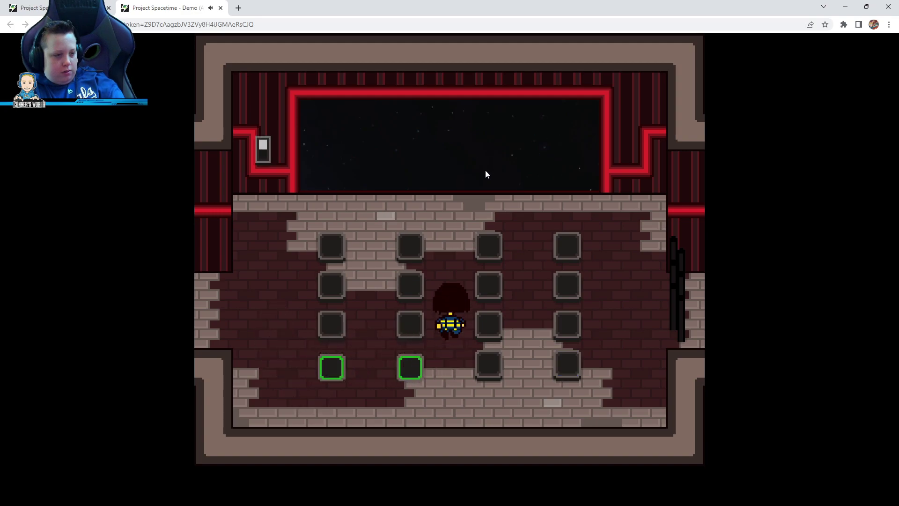
key(Up)
key(Right)
key(Down)
key(Right)
- Relight the tiles in the correct order to open the right barrier
key(Right)
key(Up)
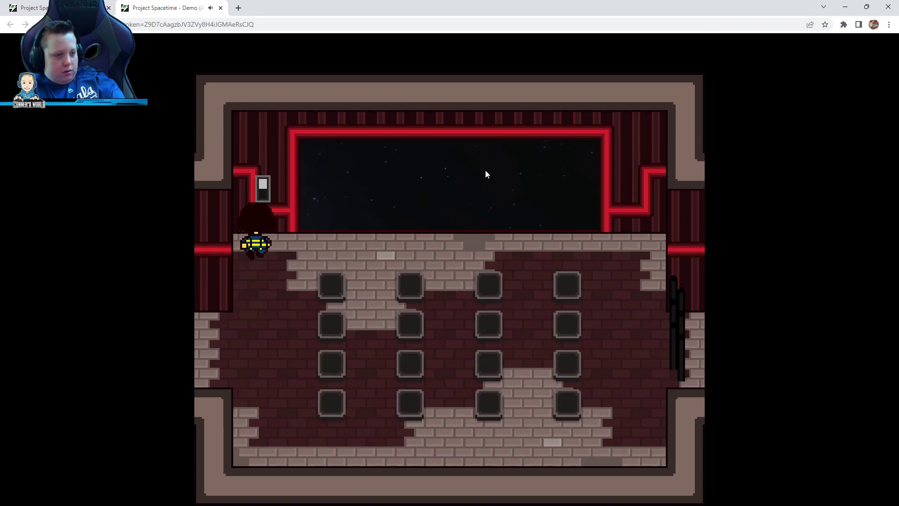
key(Down)
key(Right)
key(Down)
key(Right)
key(Up)
key(Right)
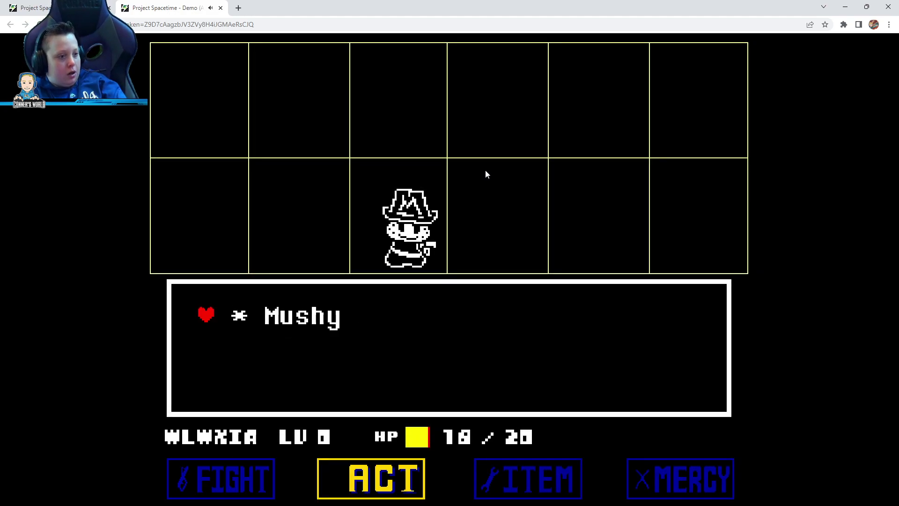
- Act on Mushy and dodge its first bullet attack
key(z)
key(z)
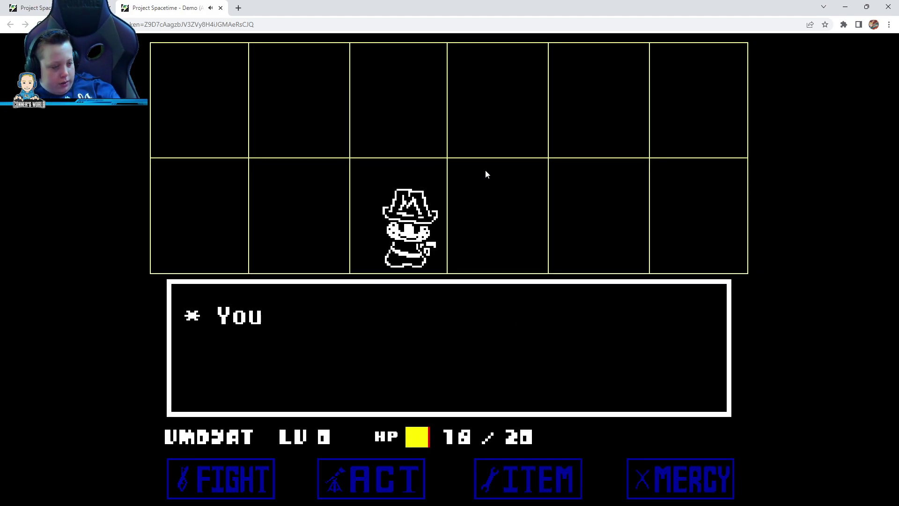
key(z)
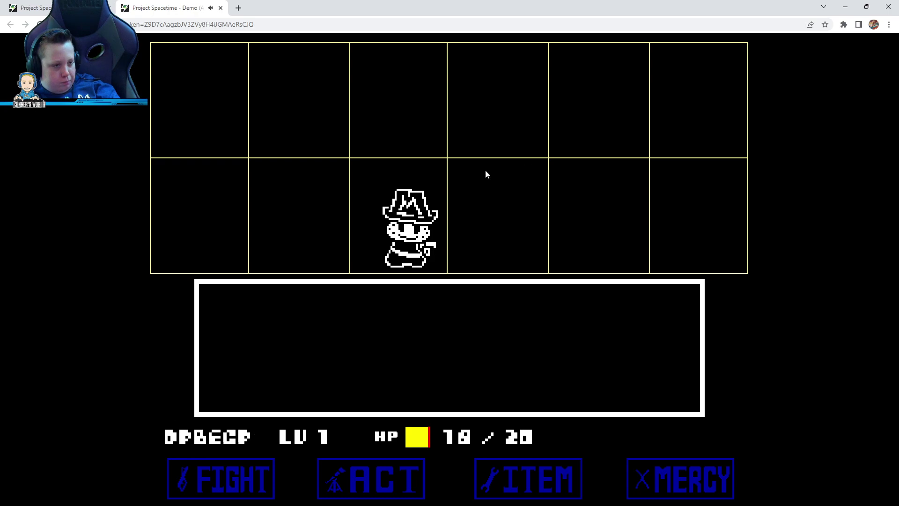
key(Down)
key(Left)
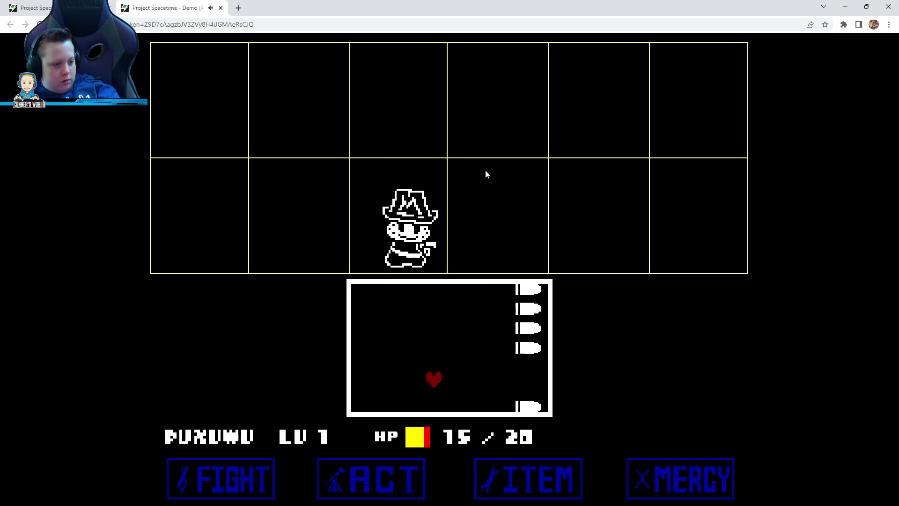
key(Up)
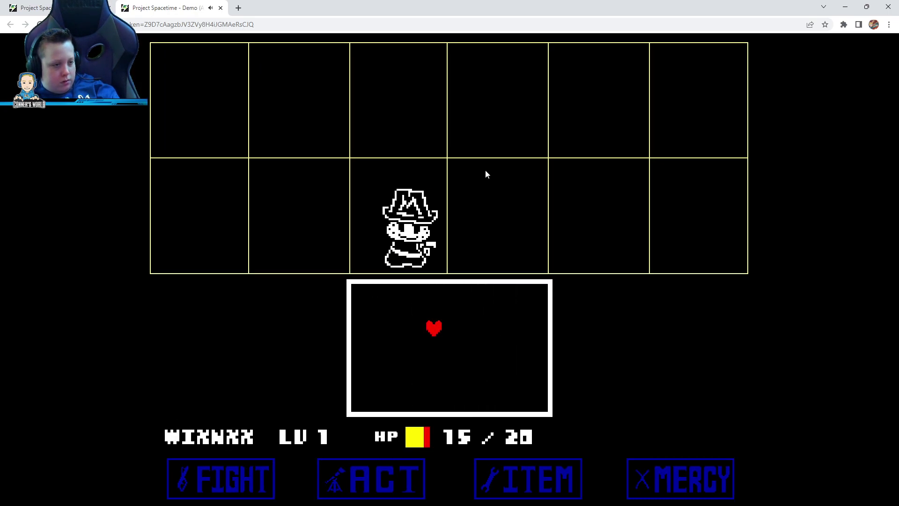
key(Down)
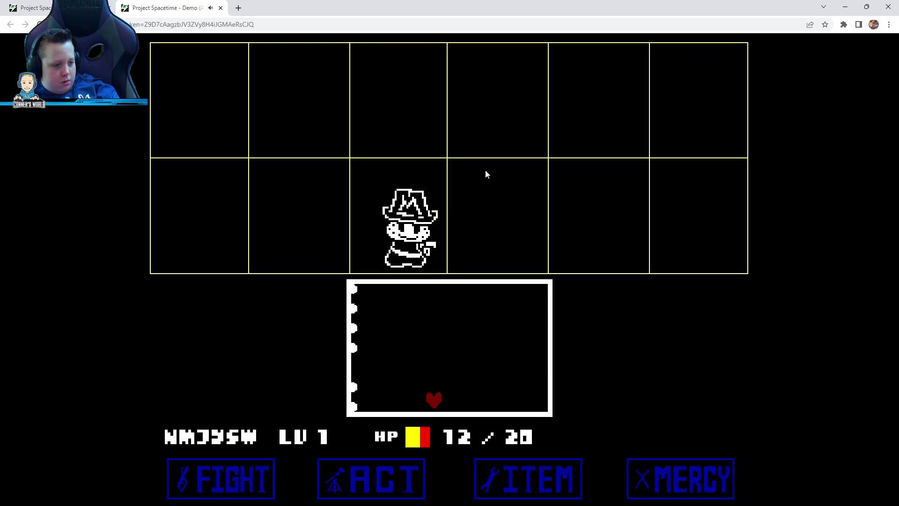
- Taunt Mushy again and dodge the next round of bullets
key(Down)
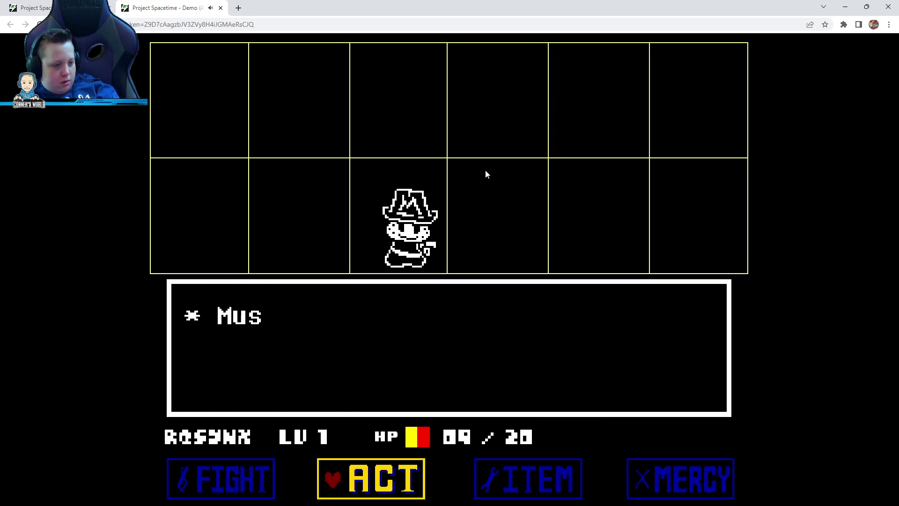
key(z)
key(z)
key(z)
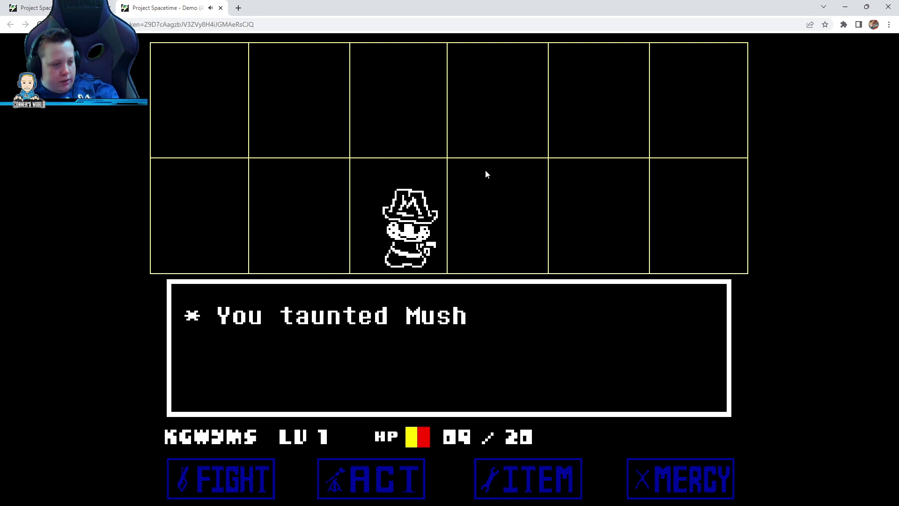
key(z)
key(z)
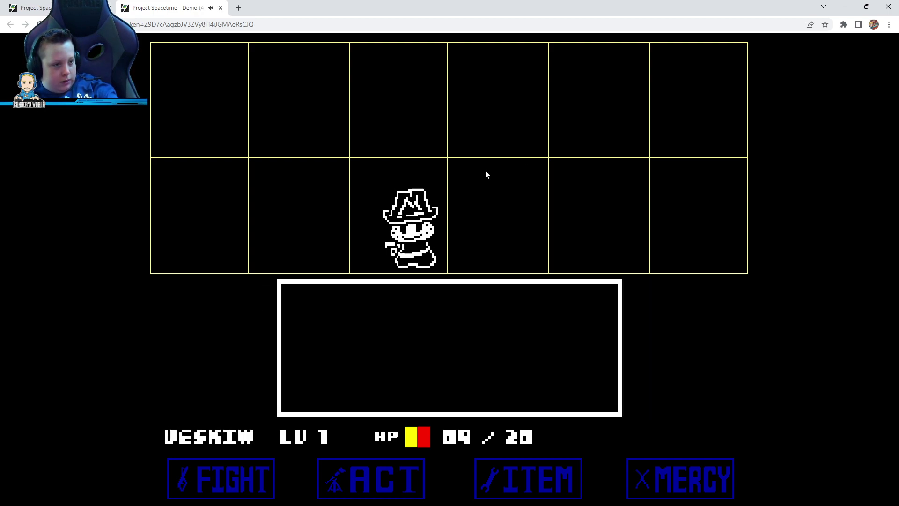
key(Down)
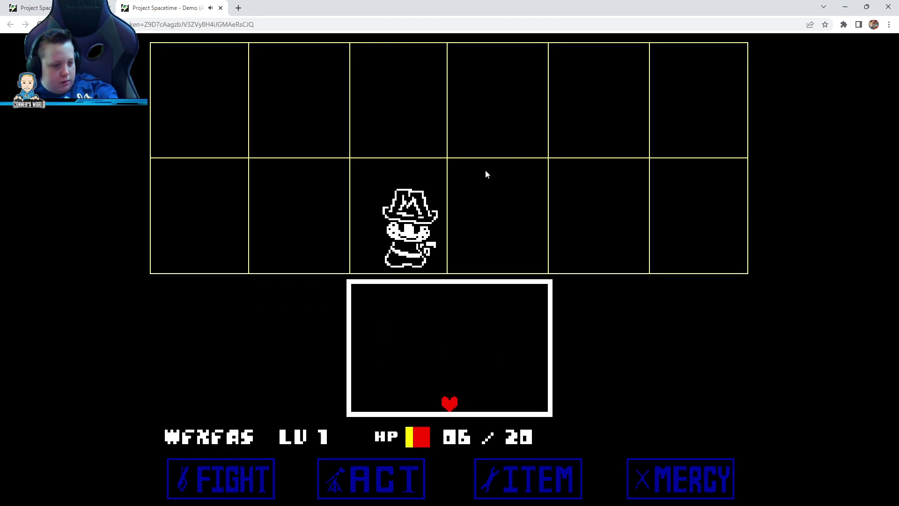
key(Up)
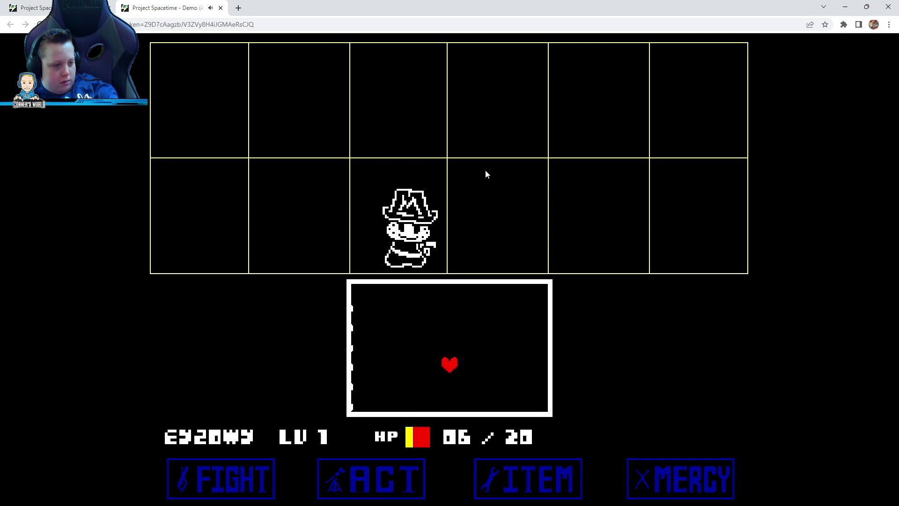
key(Up)
key(Right)
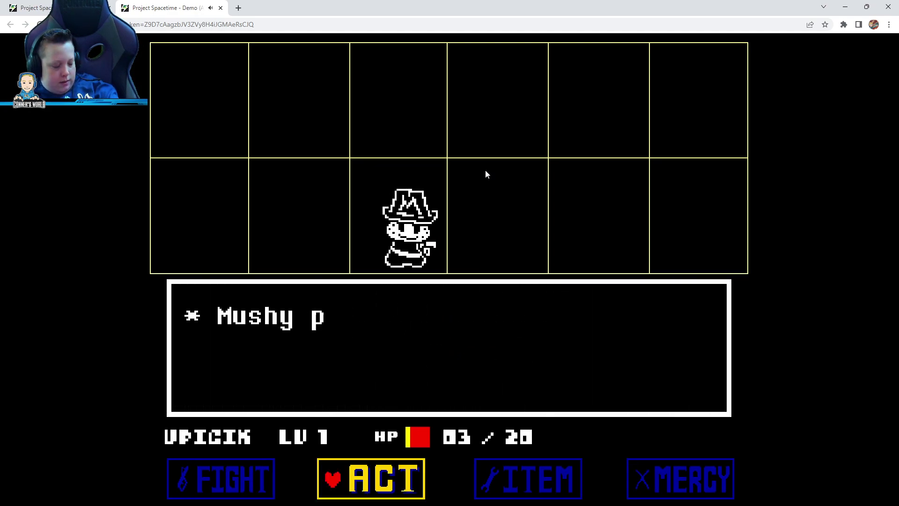
- Taunt Mushy a third time and read its scoffing reply
key(z)
key(z)
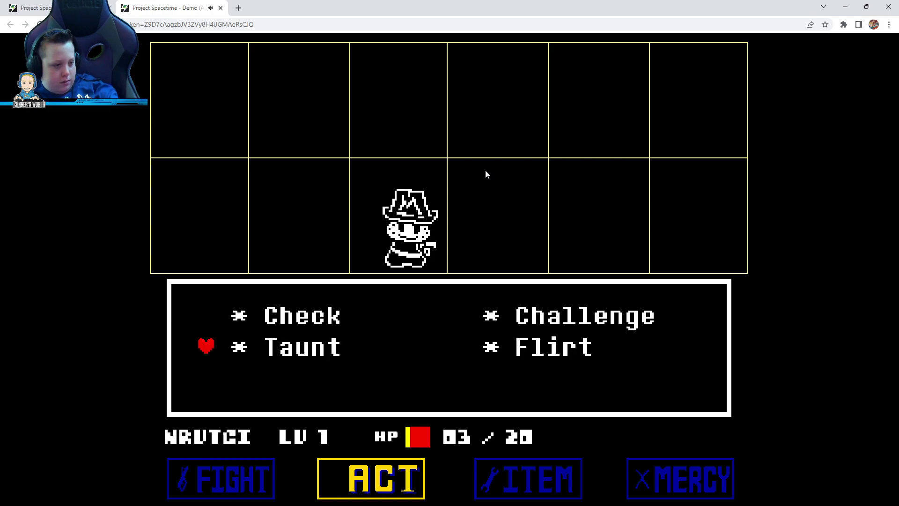
key(z)
key(z)
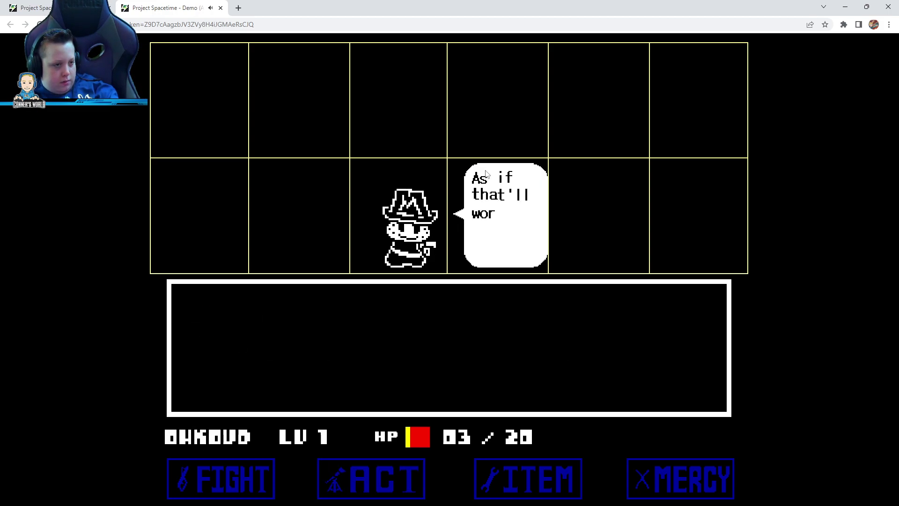
key(z)
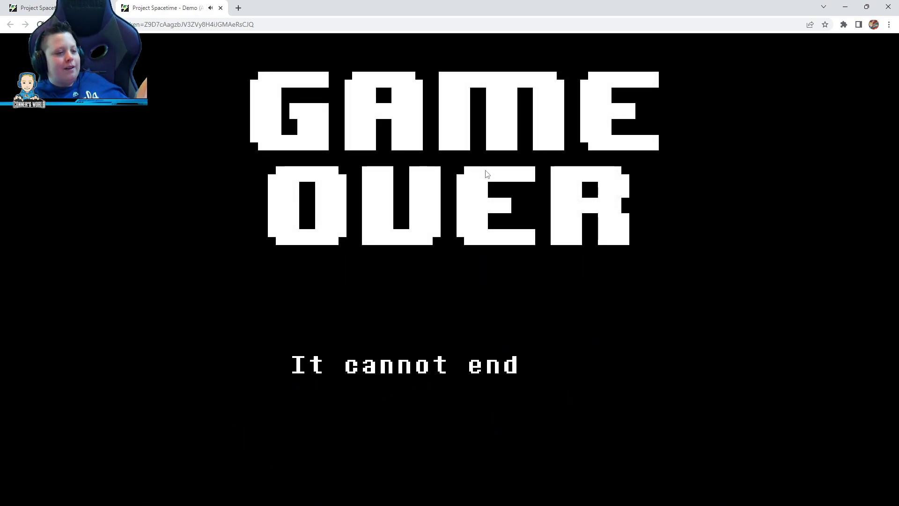
- Clear both Game Over messages to reload beside the Froggit and save star
key(z)
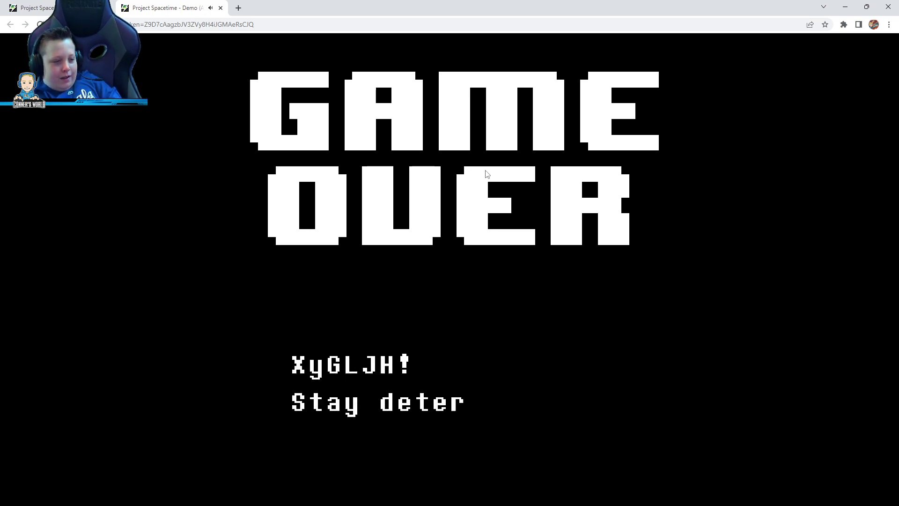
key(z)
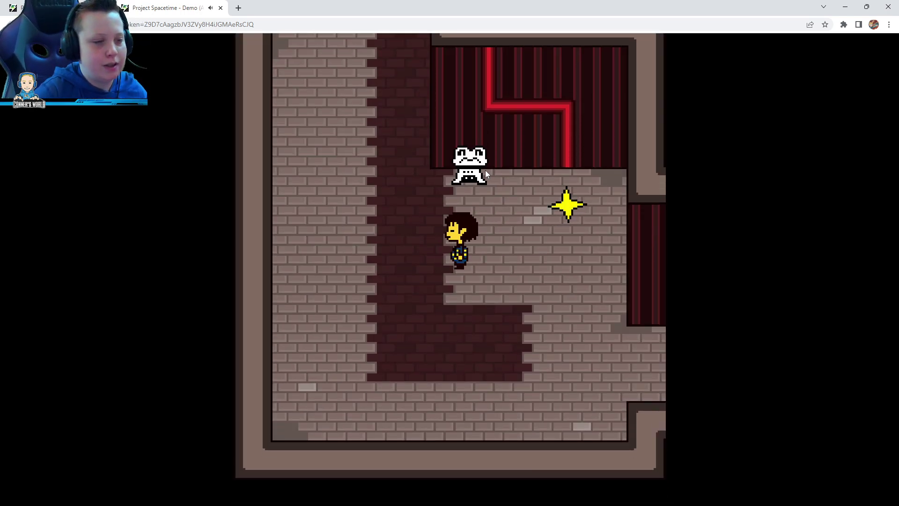
key(Up)
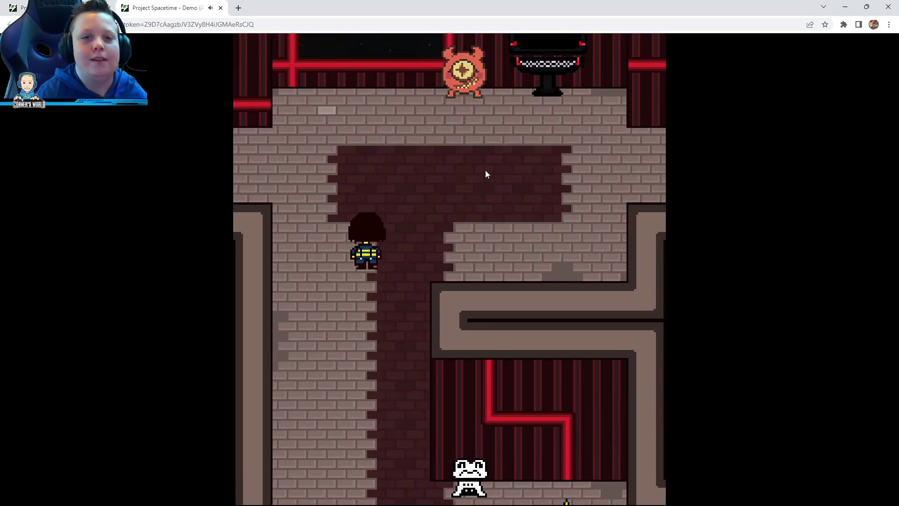
key(Right)
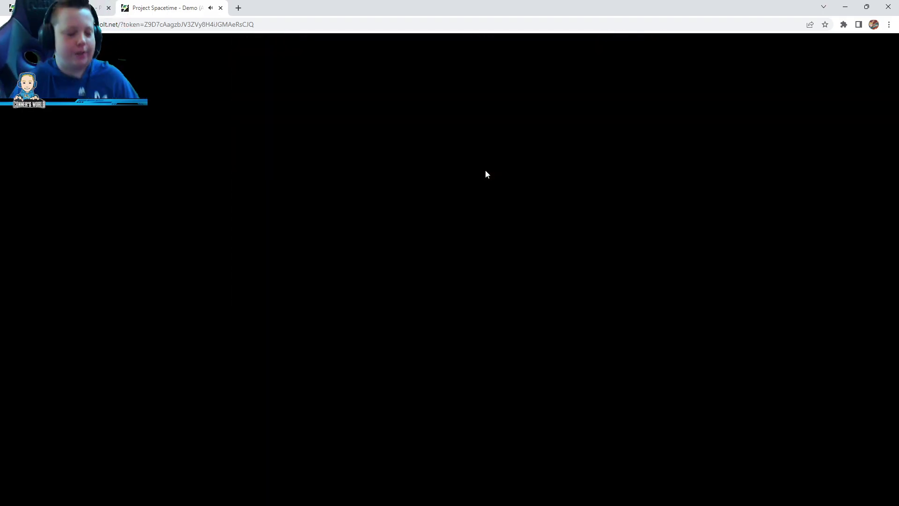
key(z)
key(z)
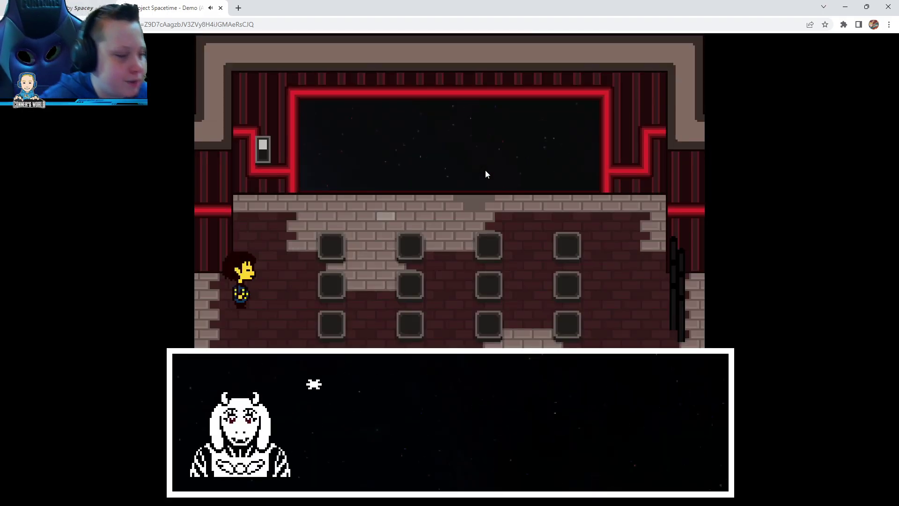
key(z)
key(z)
key(z)
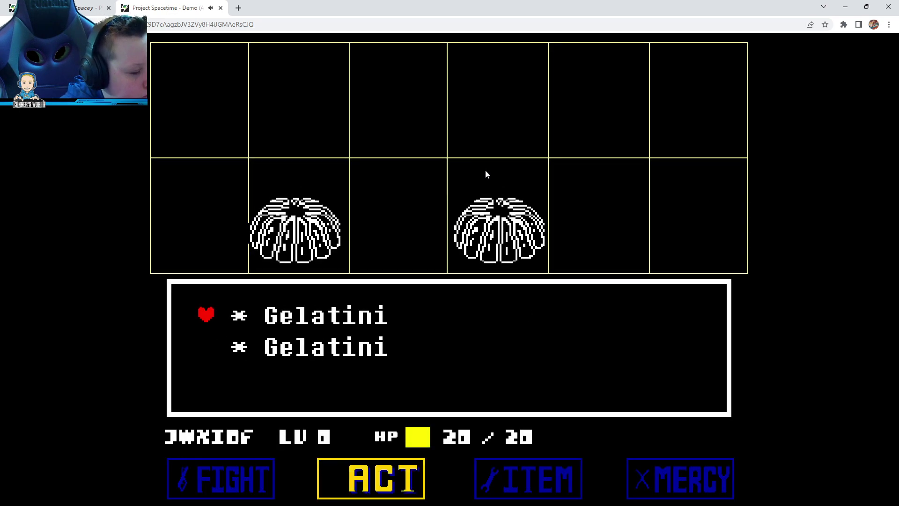
key(z)
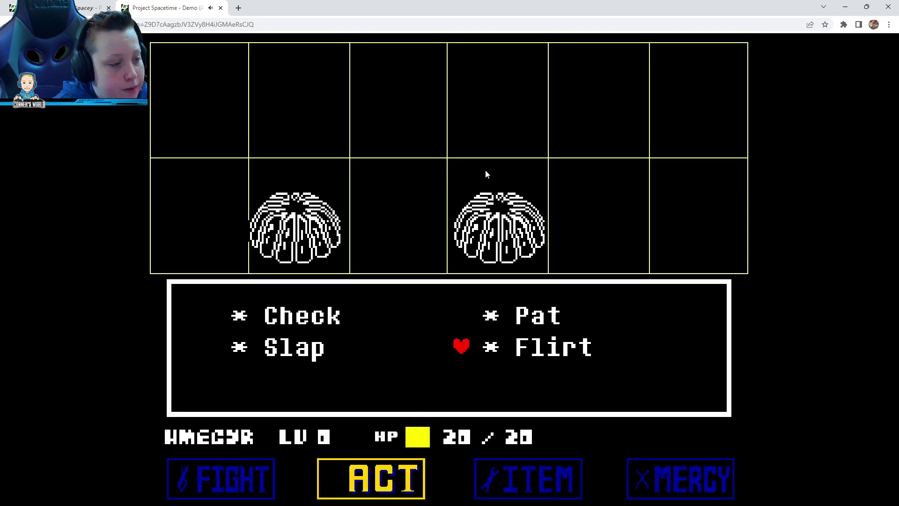
- Flirt with the Gelatini and dodge their falling bullets
key(z)
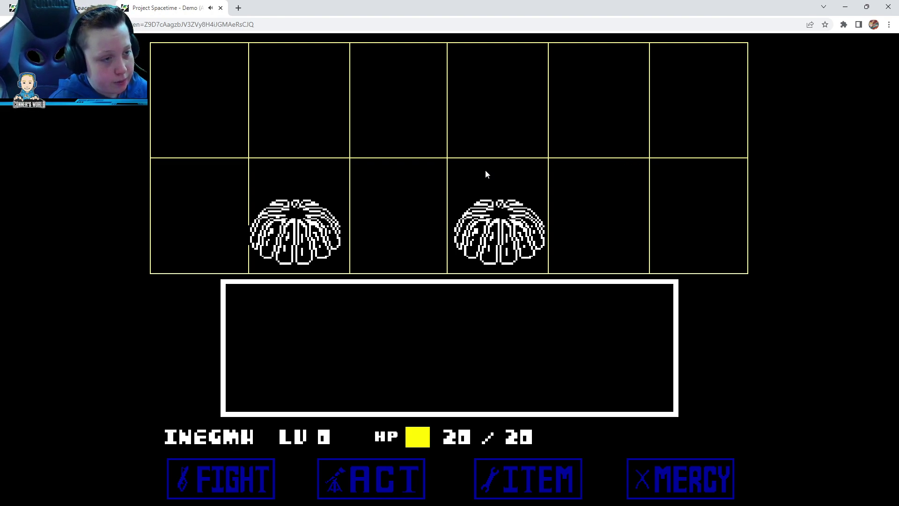
key(Left)
key(Right)
key(Left)
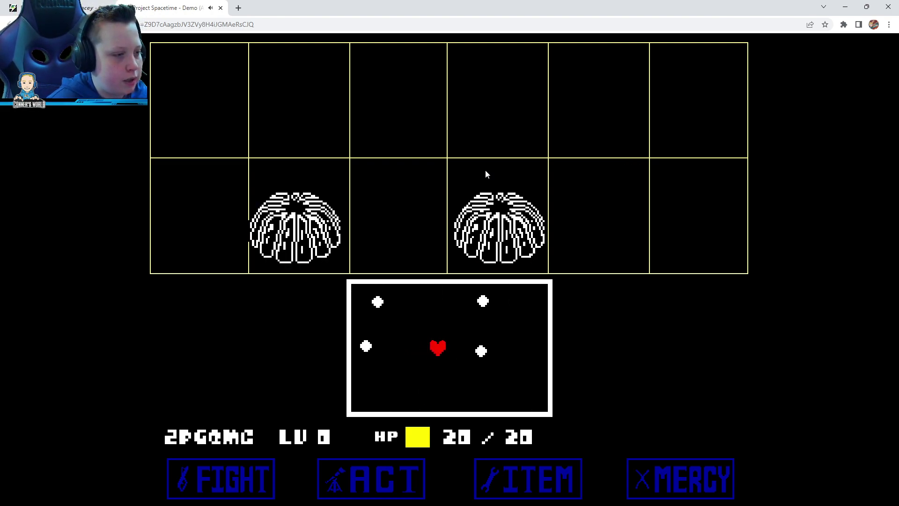
key(Right)
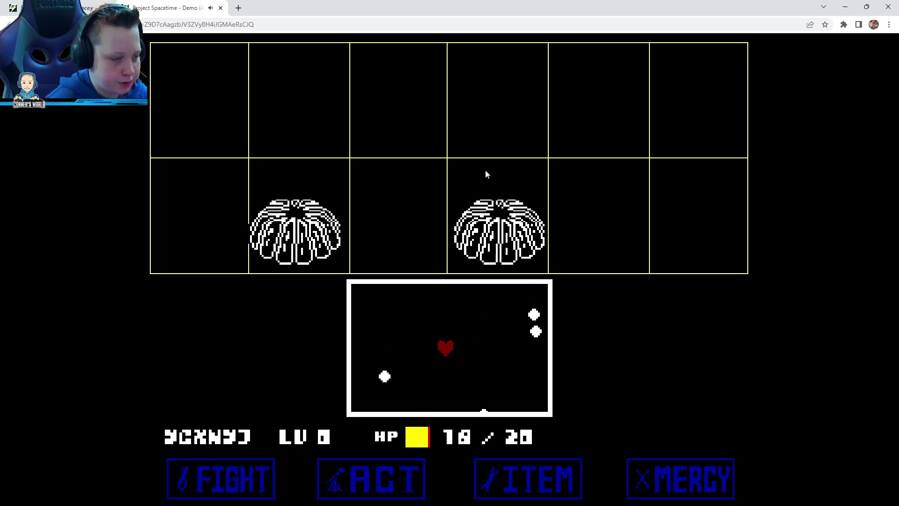
- Flirt with the first Gelatini again and dodge the next attack
key(z)
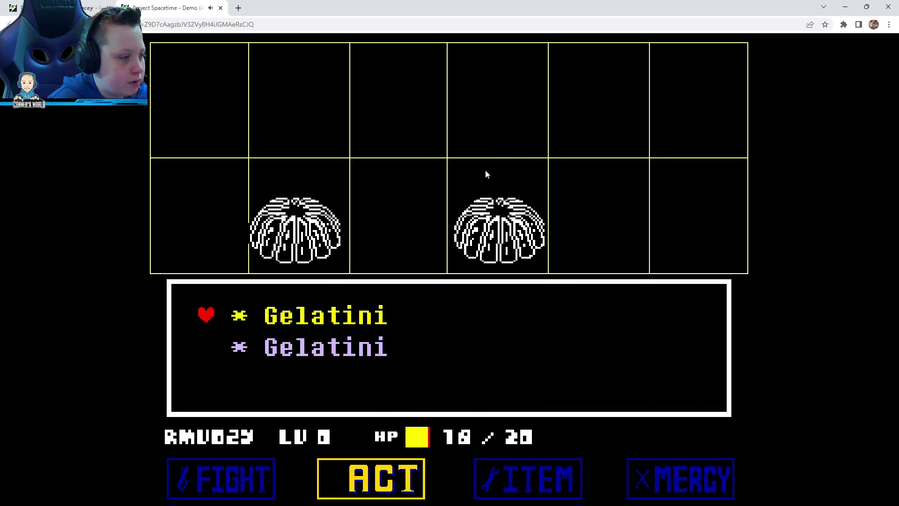
key(z)
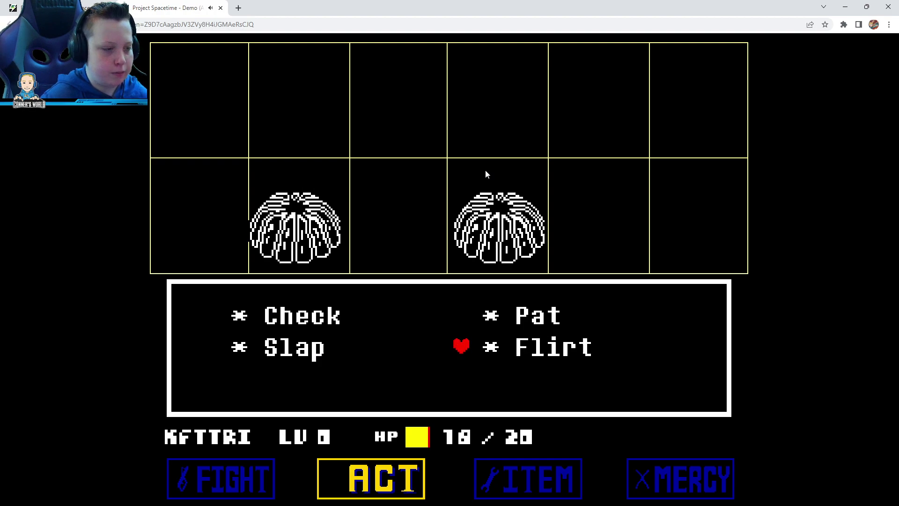
key(z)
key(z)
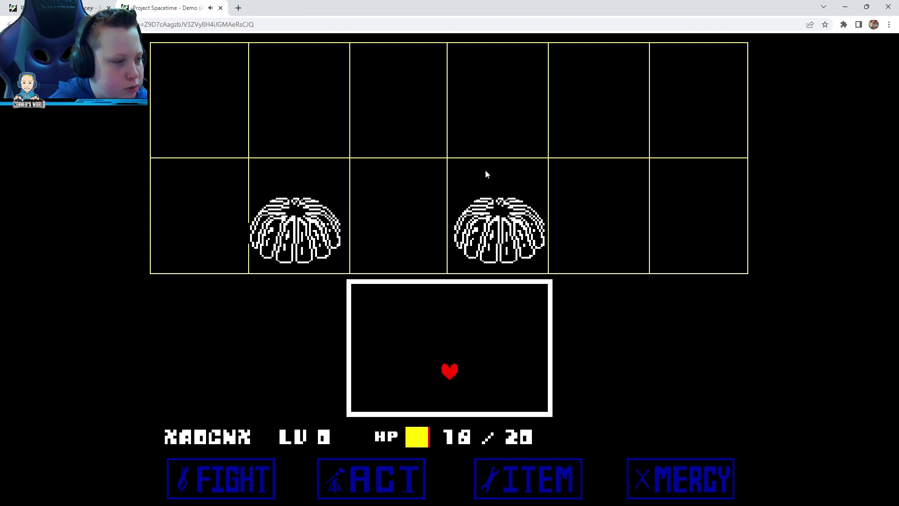
key(Right)
key(Down)
key(Right)
key(Right)
key(Left)
key(Left)
key(Right)
key(Right)
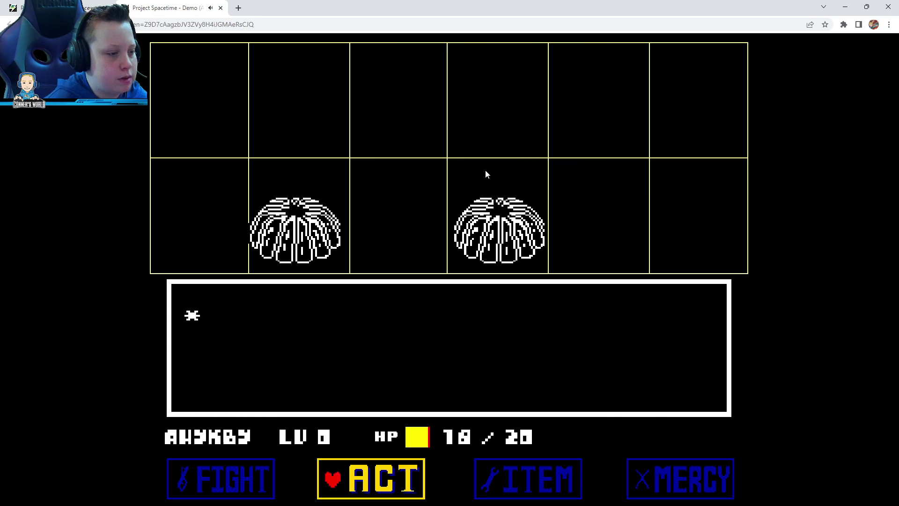
key(Right)
key(Right)
- Spare the Gelatini from the Mercy menu, finishing at 18/20 HP
key(z)
key(Up)
key(z)
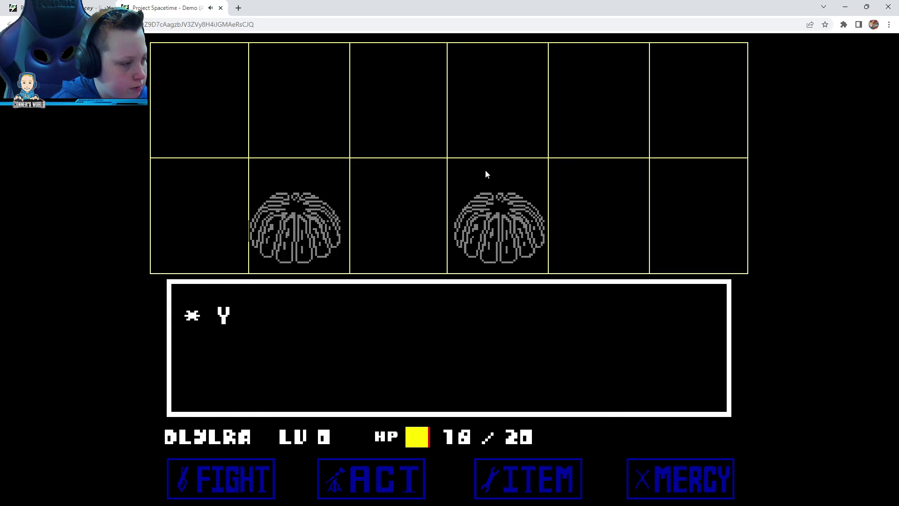
key(z)
- Walk out the left exit and down the corridor past the white creature
key(Down)
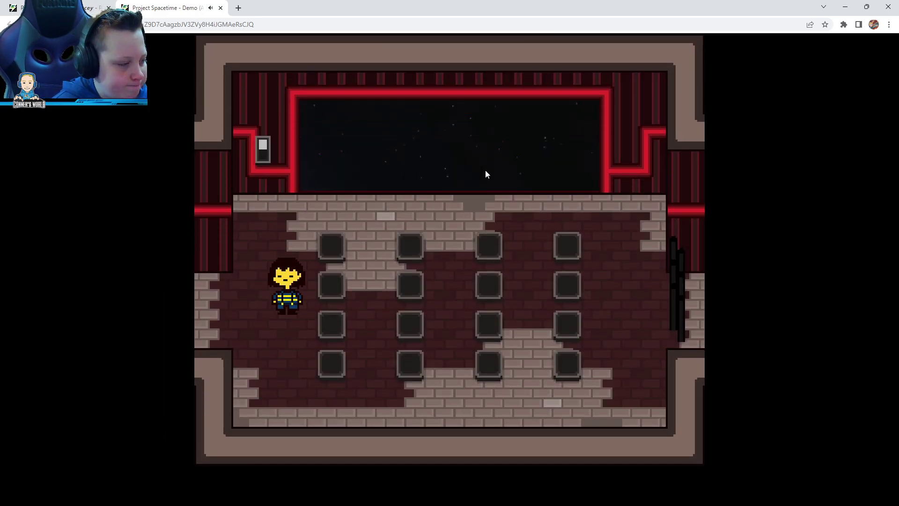
key(Left)
key(Down)
key(Left)
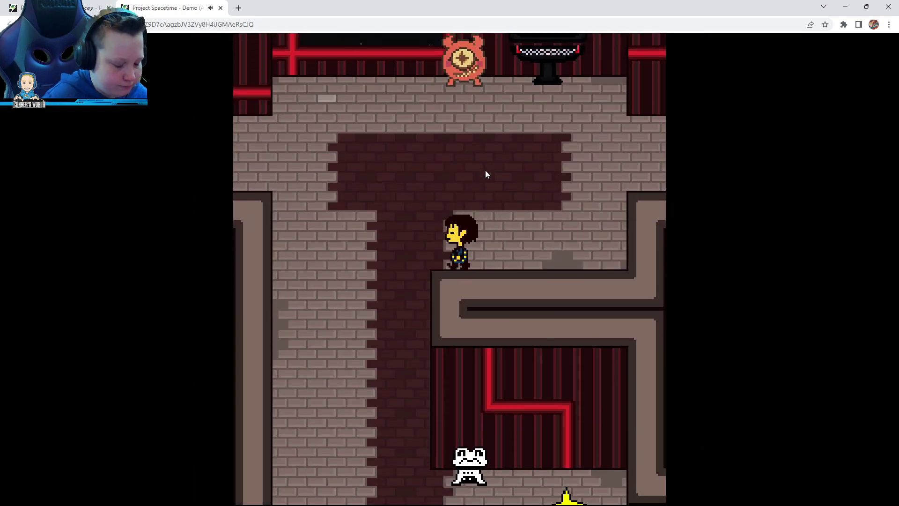
key(Right)
key(Down)
key(Right)
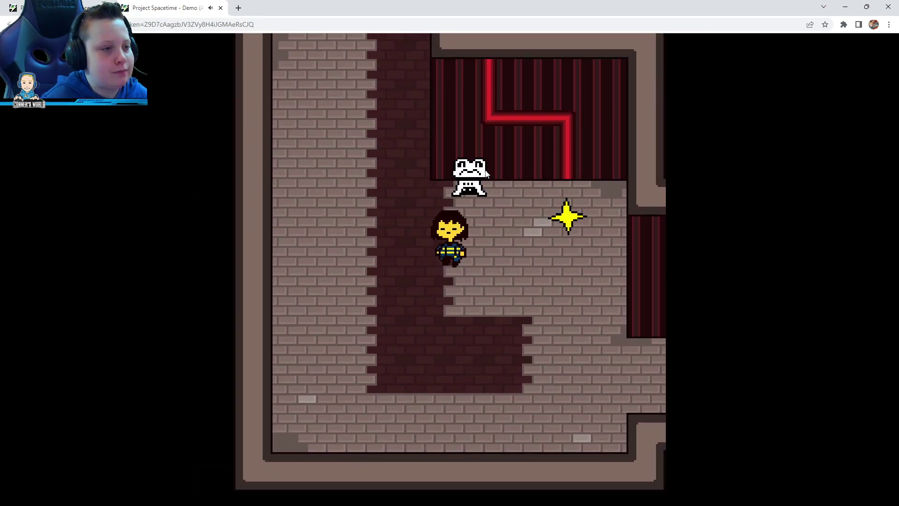
- Save the game at the save star beside the Froggit, then head onward
key(Up)
key(z)
key(z)
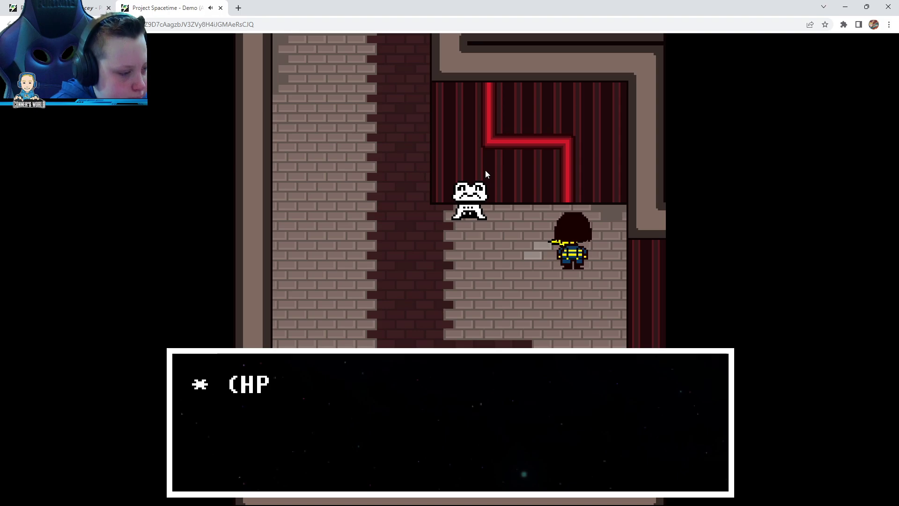
key(z)
key(z)
key(z)
key(Left)
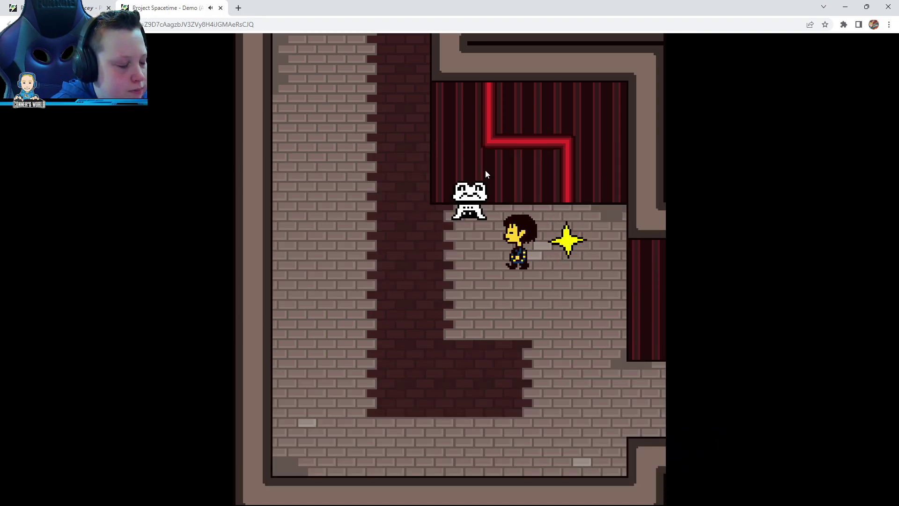
key(Up)
key(Right)
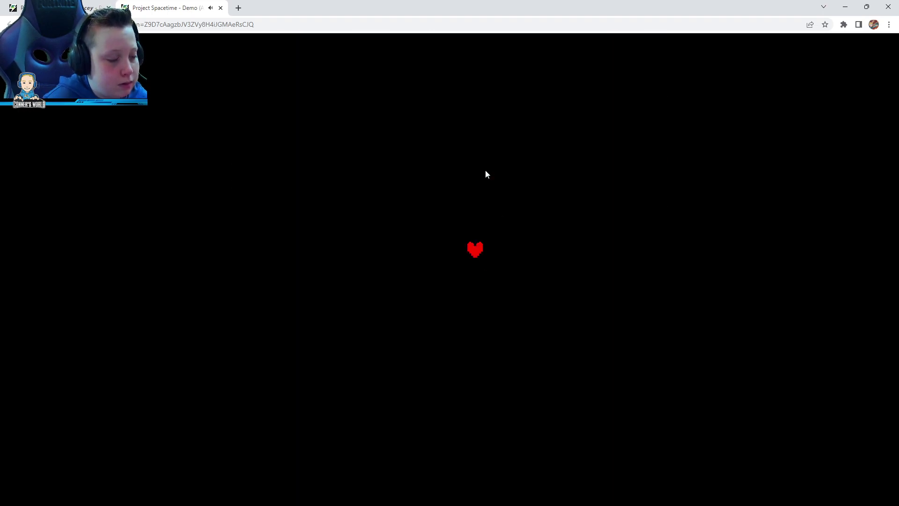
- Flirt with the Gelatinis and dodge their first bullet volley
key(Right)
key(Right)
key(Right)
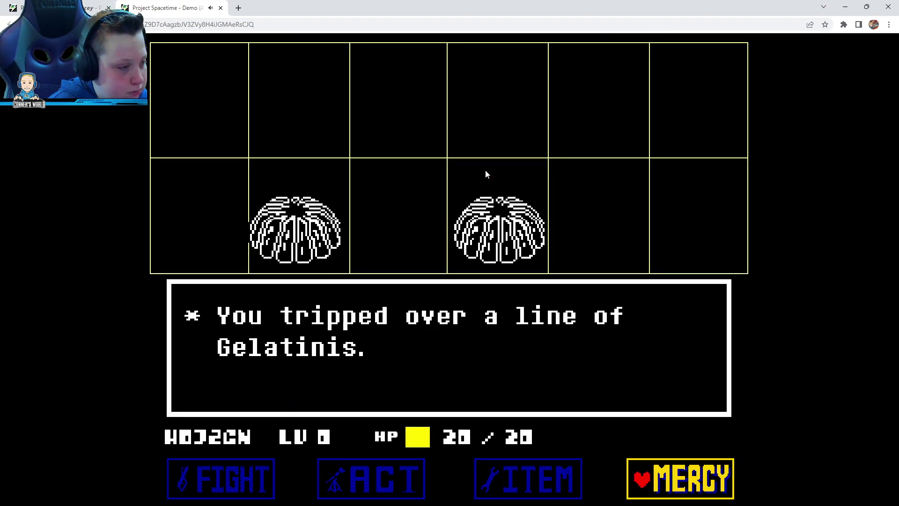
key(Left)
key(Left)
key(z)
key(z)
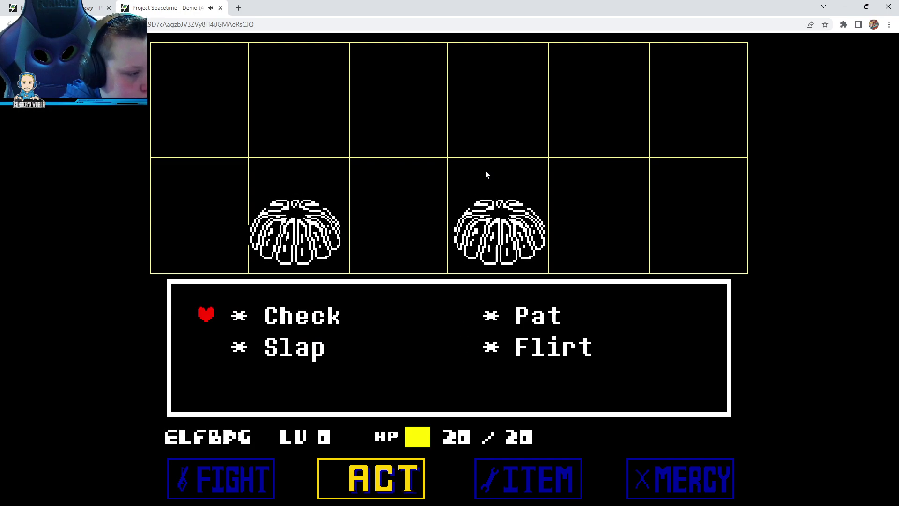
key(Down)
key(z)
key(z)
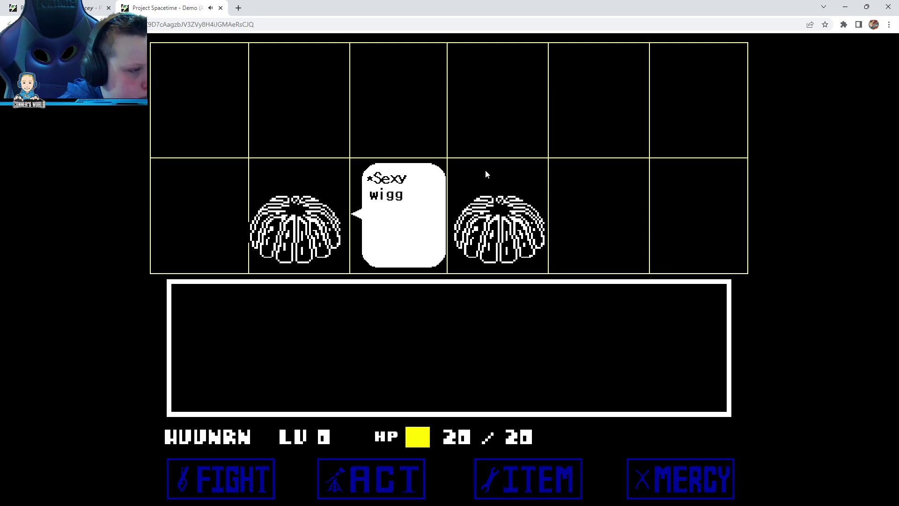
key(z)
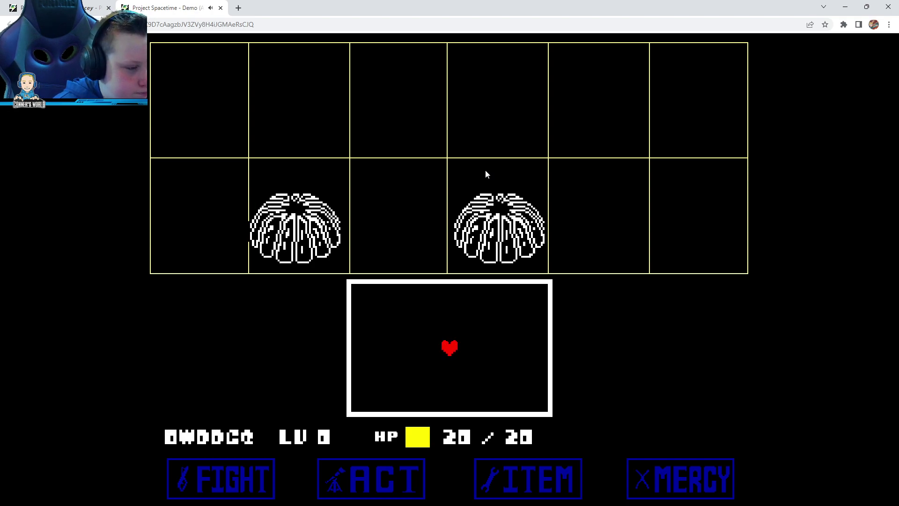
key(Down)
key(Right)
key(Left)
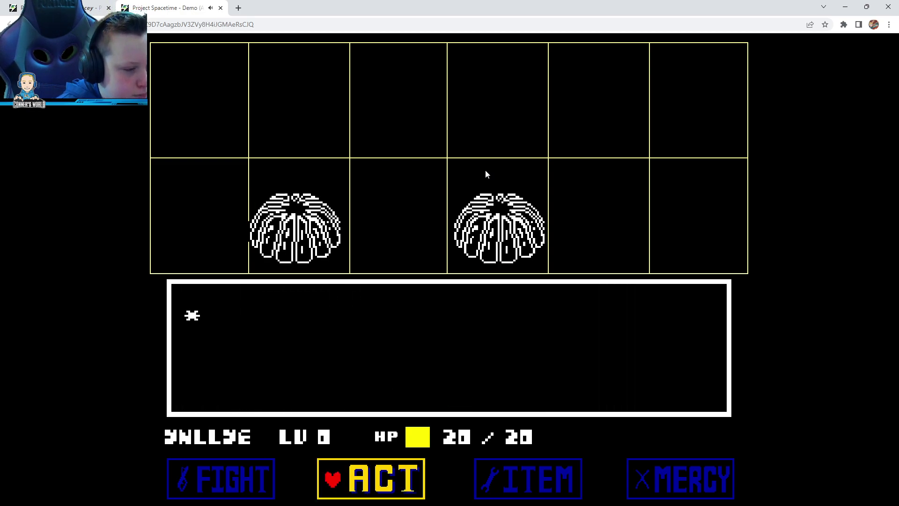
- Flirt with the Gelatinis a second time and dodge the next bullets
key(z)
key(Down)
key(Up)
key(z)
key(Down)
key(z)
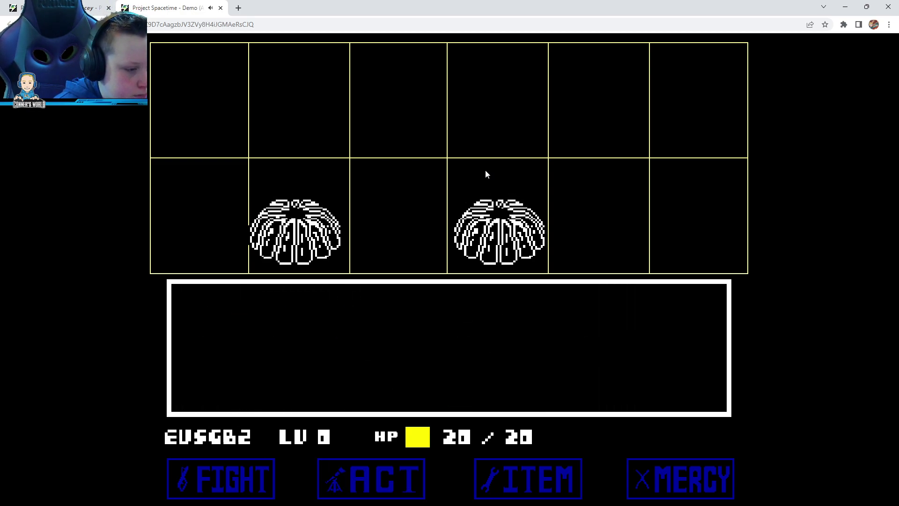
key(z)
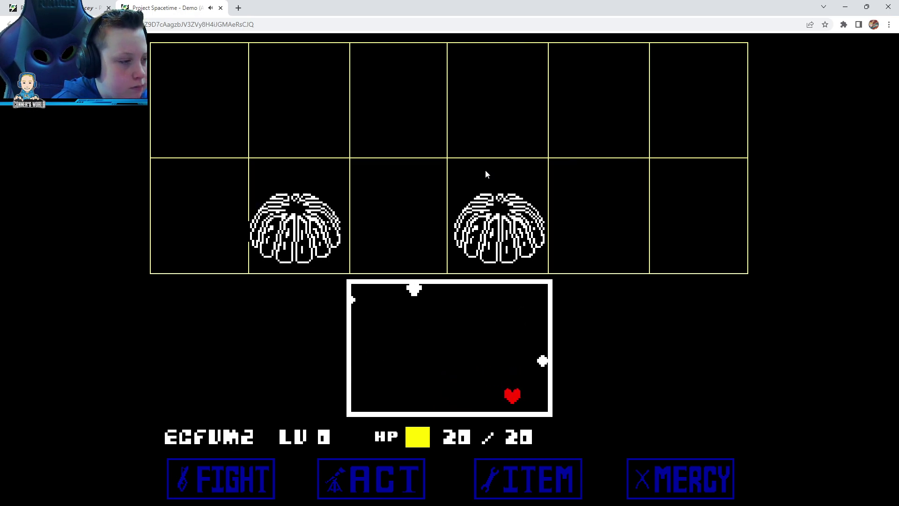
key(Right)
key(Down)
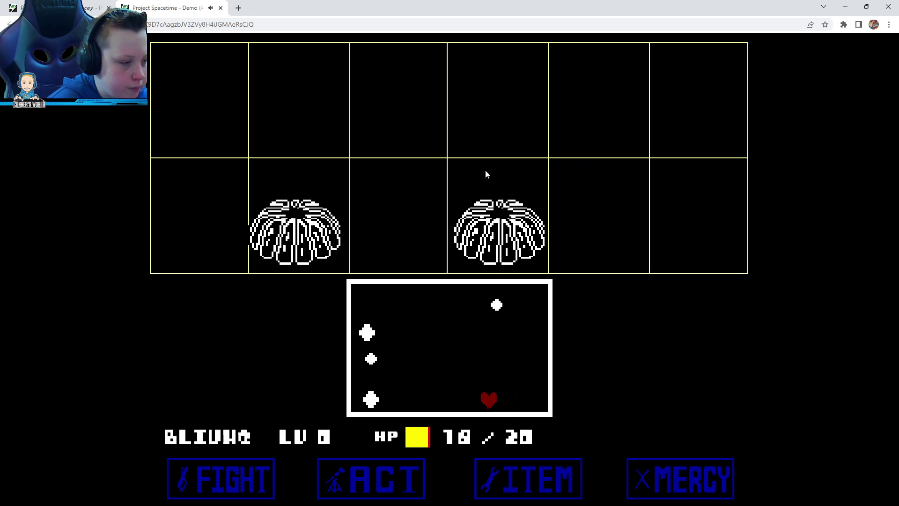
key(Up)
key(Right)
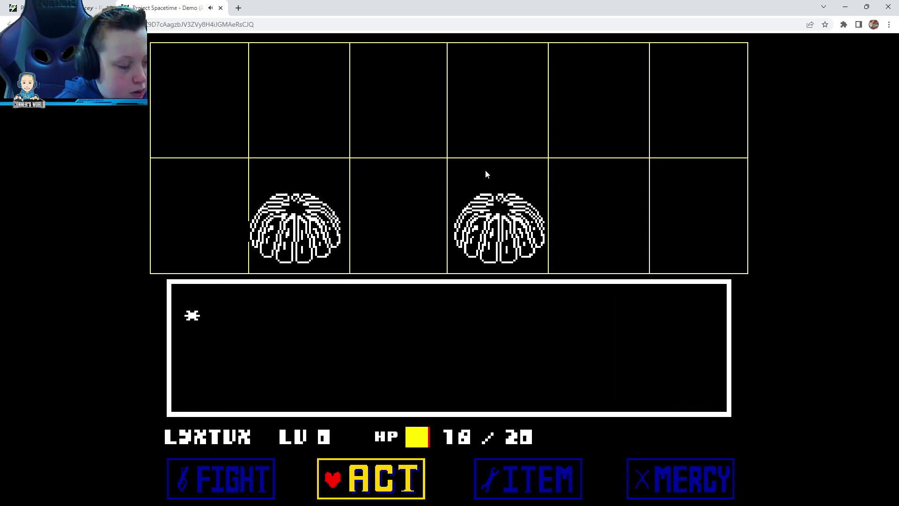
- Spare the Gelatinis and collect the 6 G victory reward
key(Right)
key(Right)
key(z)
key(Down)
key(z)
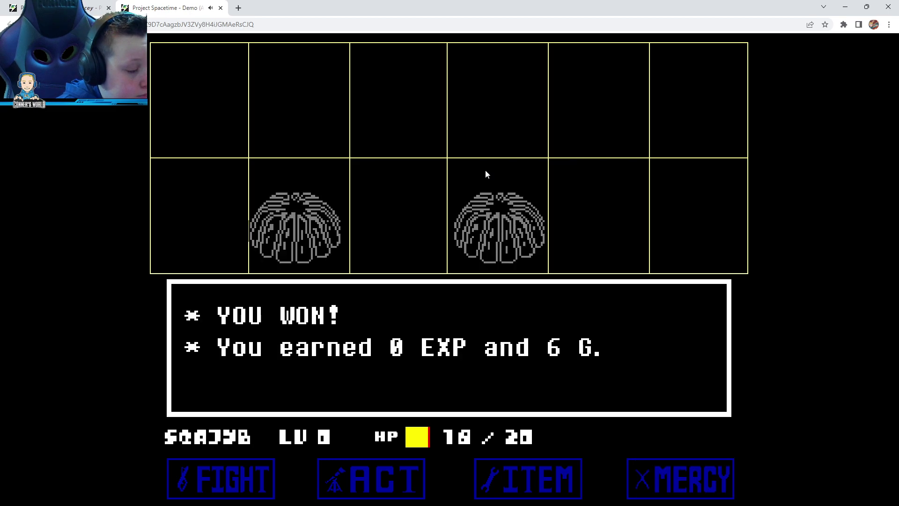
key(z)
key(Right)
key(Right)
key(Right)
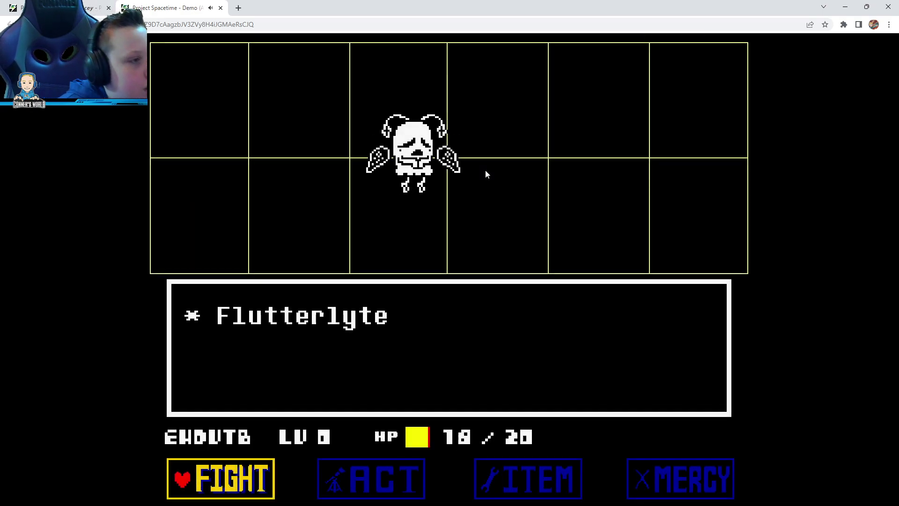
- Use the Guide act on Flutterlyte and advance its thanks to YOU WON!
key(Right)
key(z)
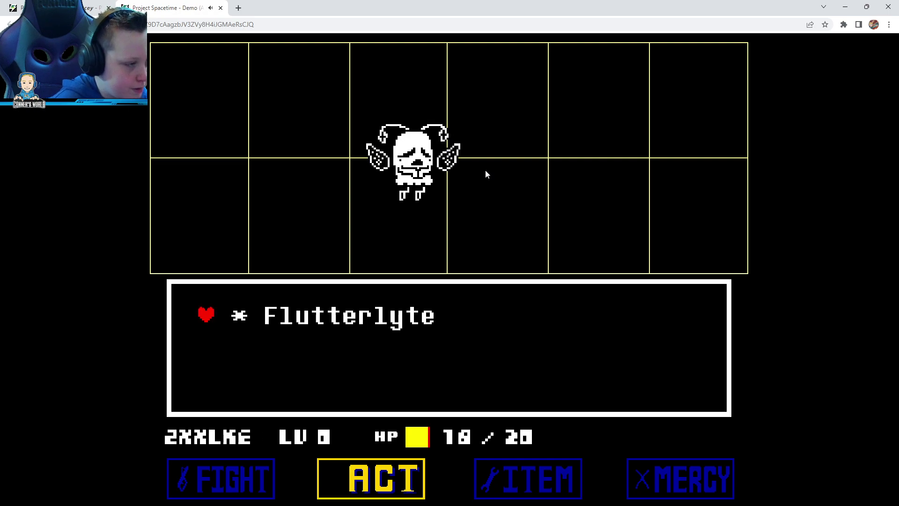
key(z)
key(Down)
key(Right)
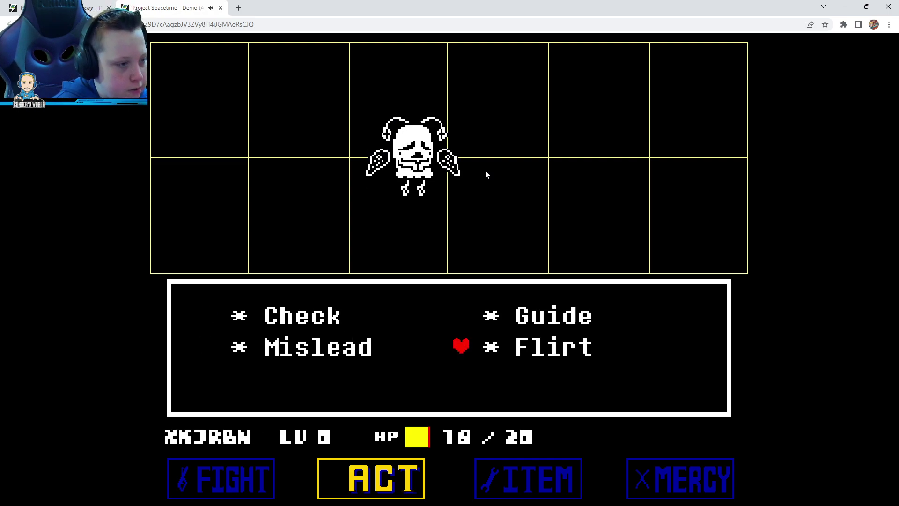
key(Up)
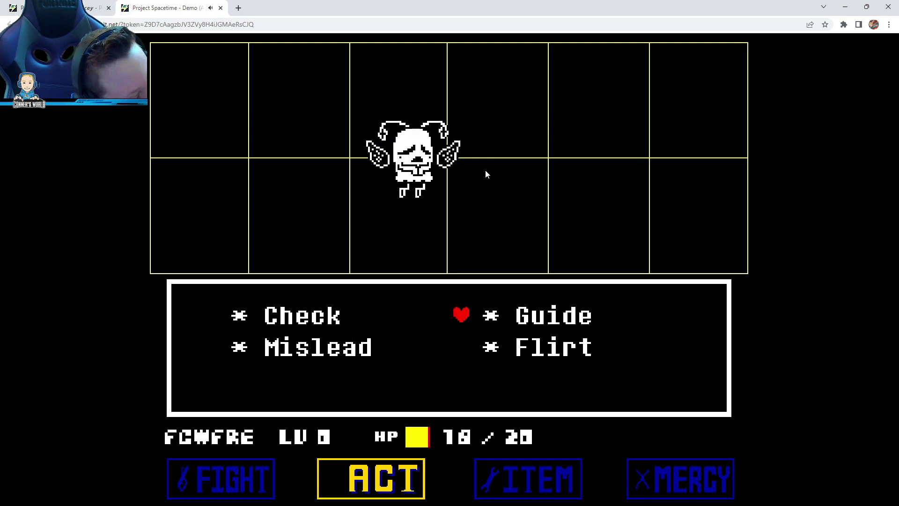
key(Down)
key(Up)
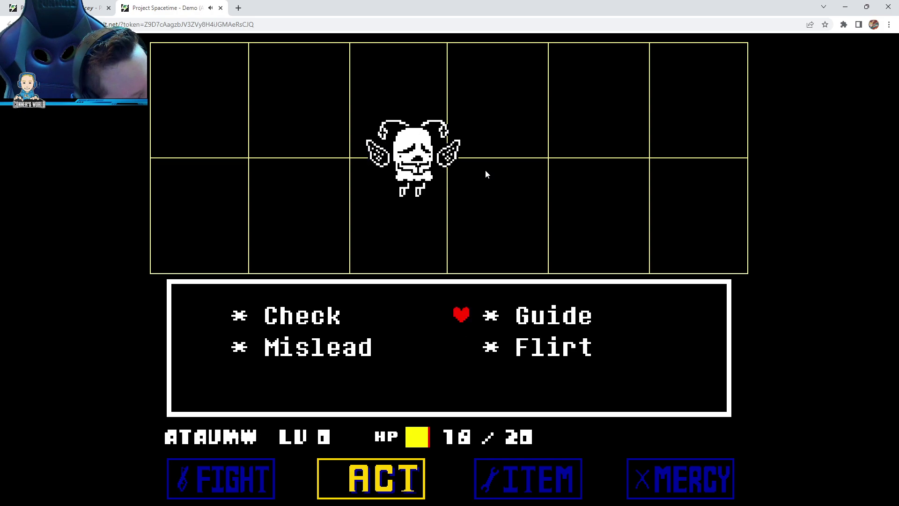
key(z)
key(z)
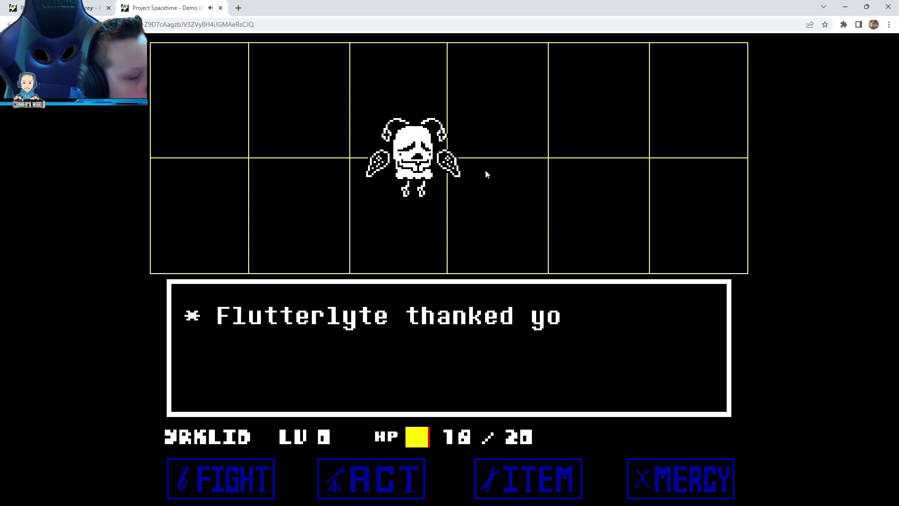
key(z)
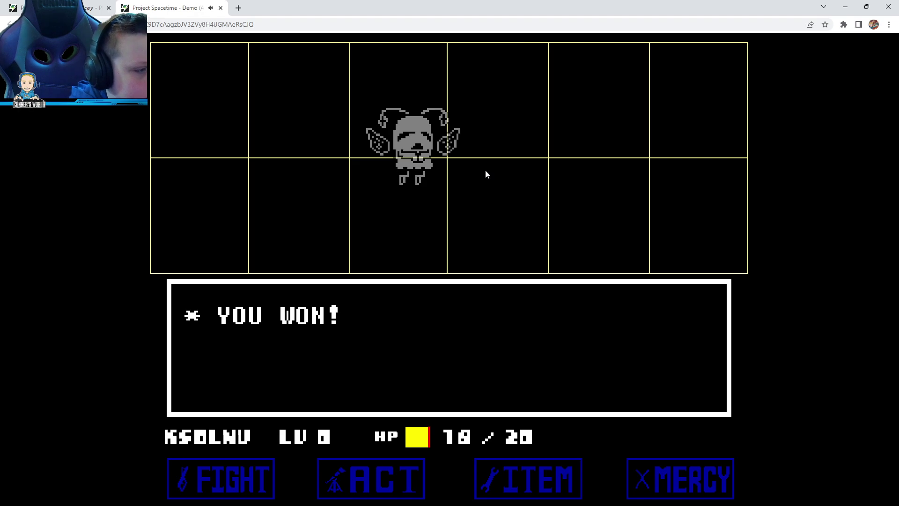
key(z)
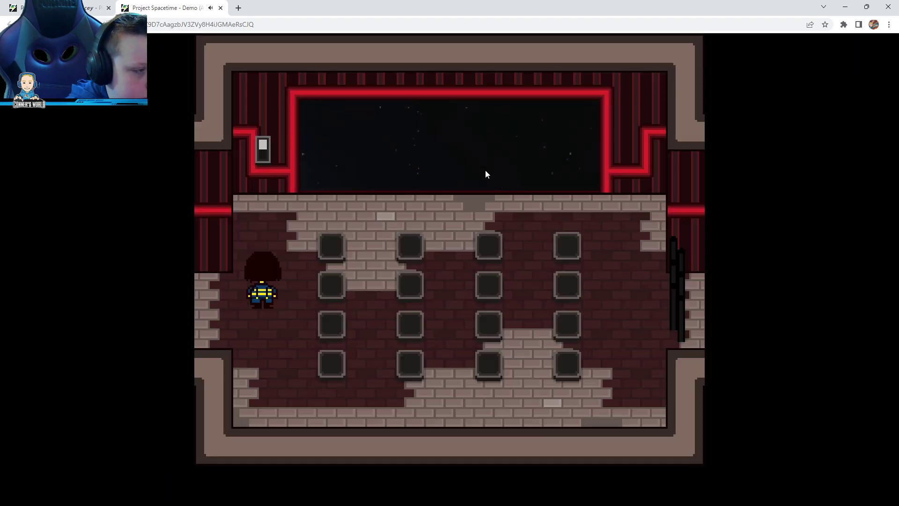
key(Up)
key(Down)
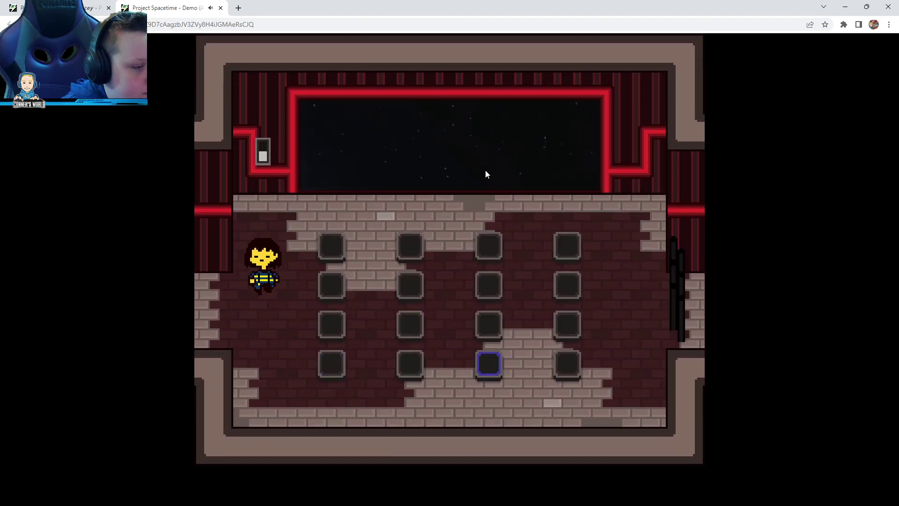
key(Right)
key(Down)
key(Right)
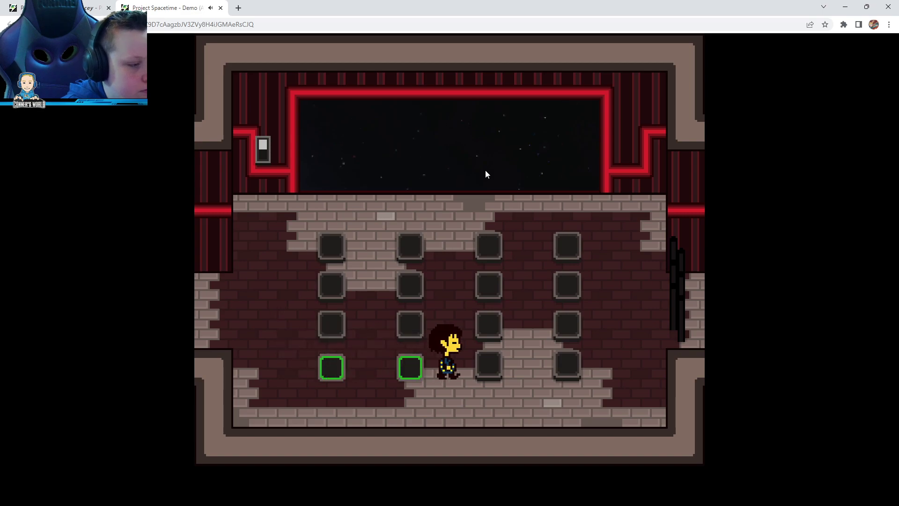
key(Up)
key(Right)
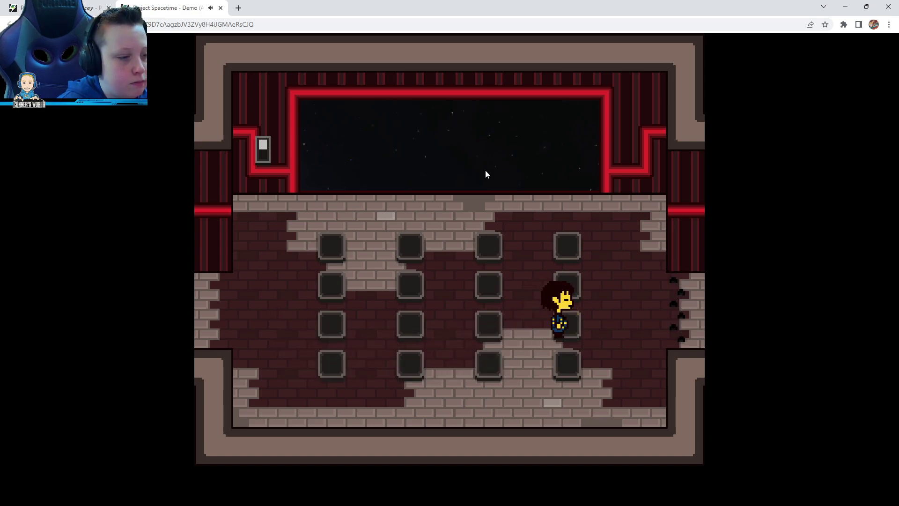
key(Right)
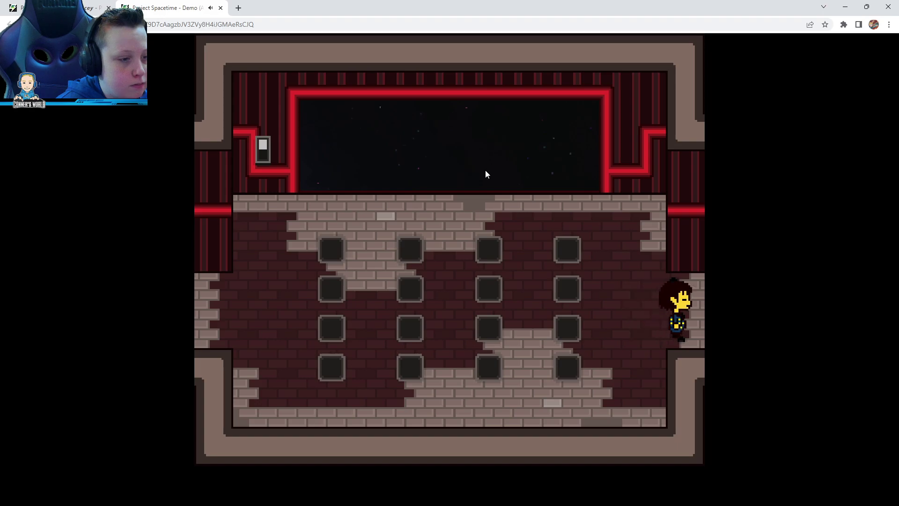
key(z)
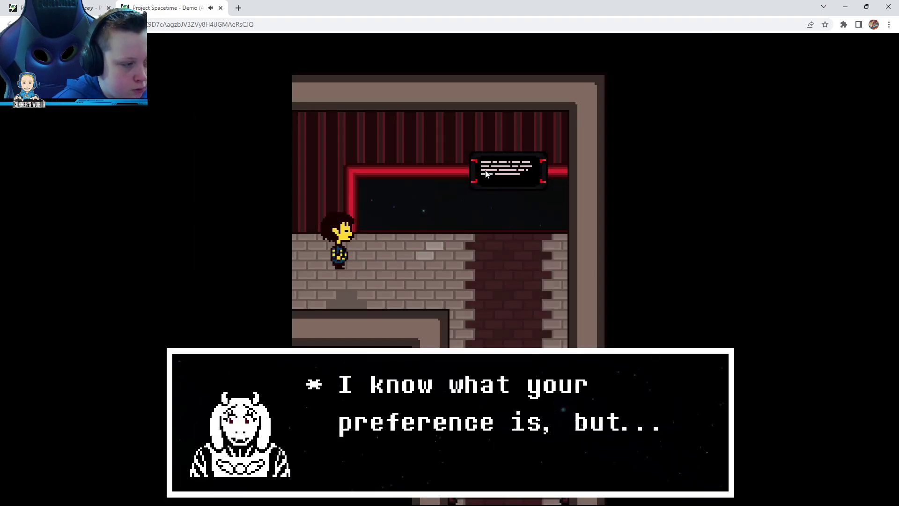
key(z)
key(z)
key(z)
key(z)
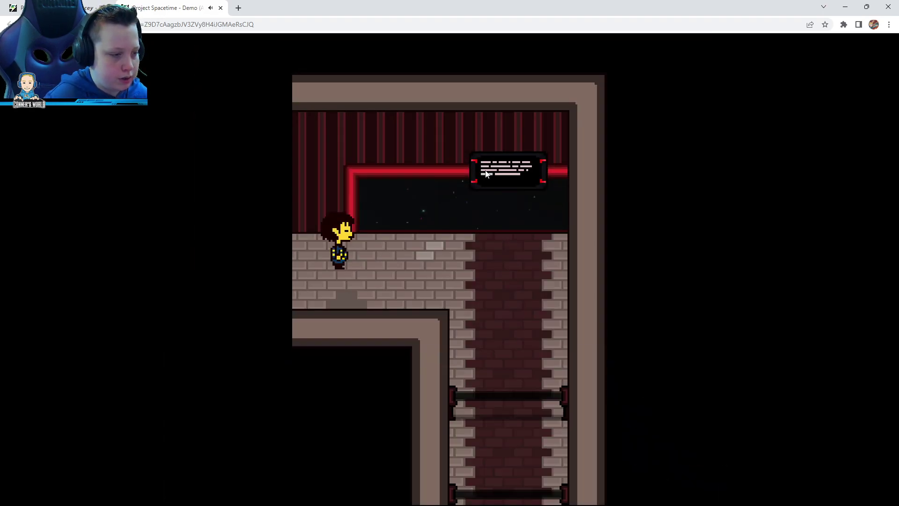
- Walk back left across the tile room toward the dark path
key(Left)
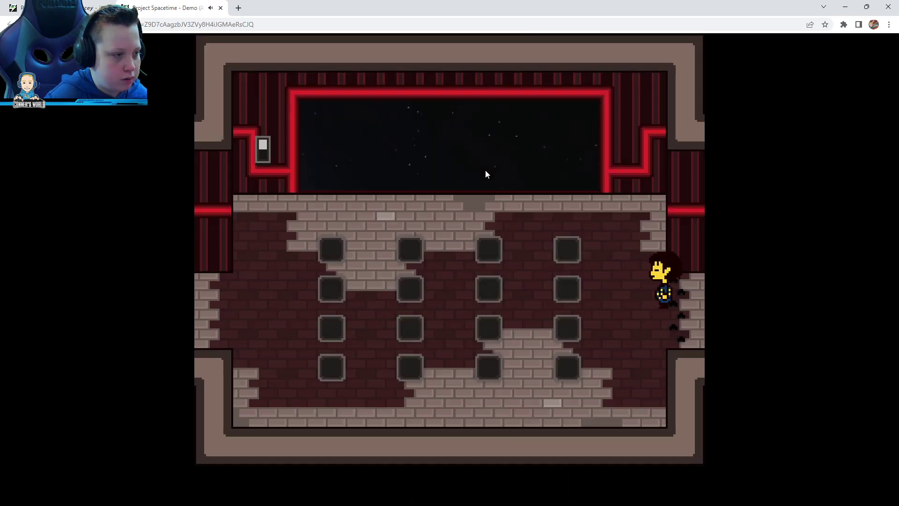
key(Down)
key(Left)
key(Left)
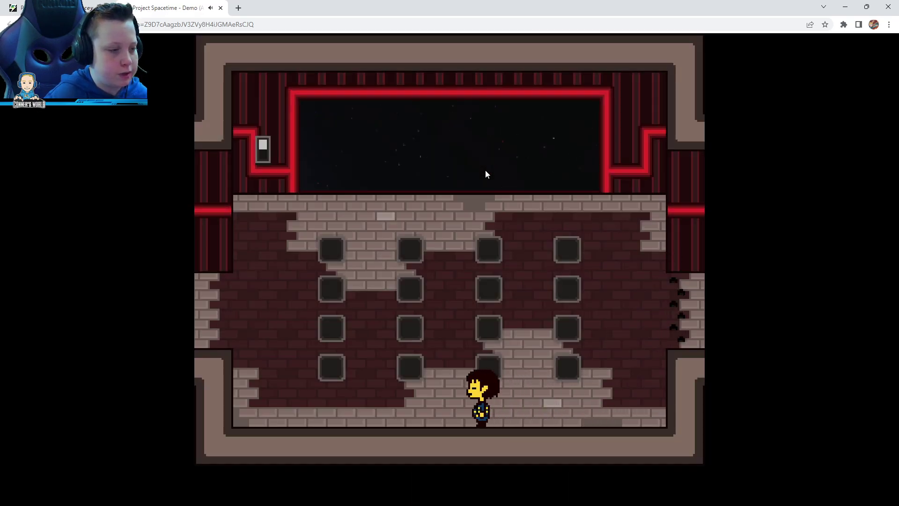
key(Up)
key(Left)
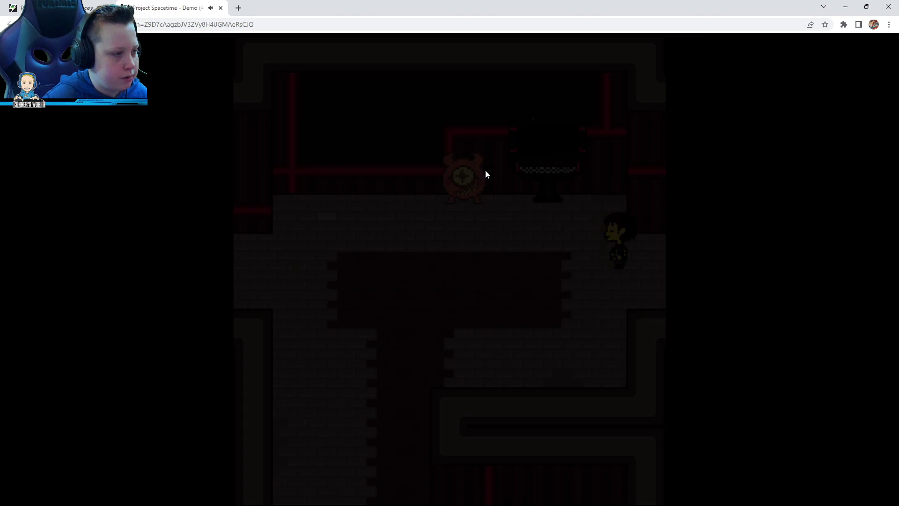
- Restore HP and save at the Outlands save star
key(Down)
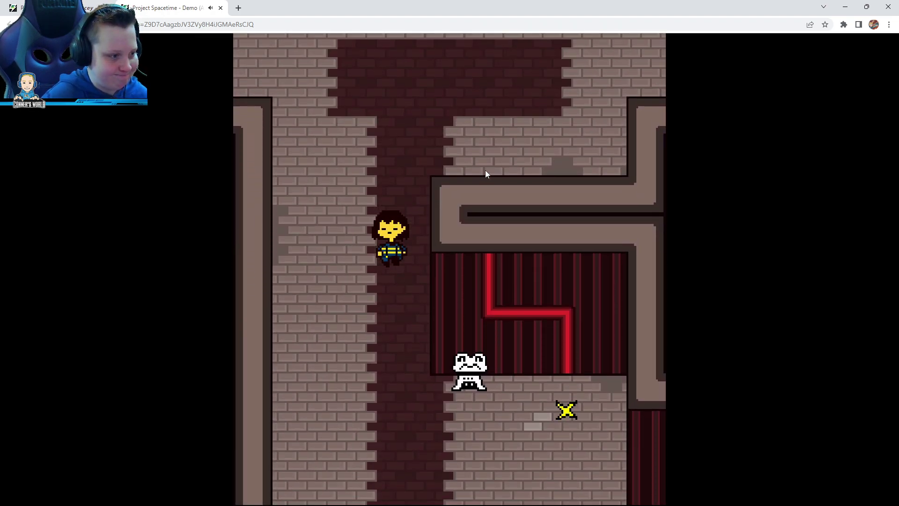
key(Right)
key(Up)
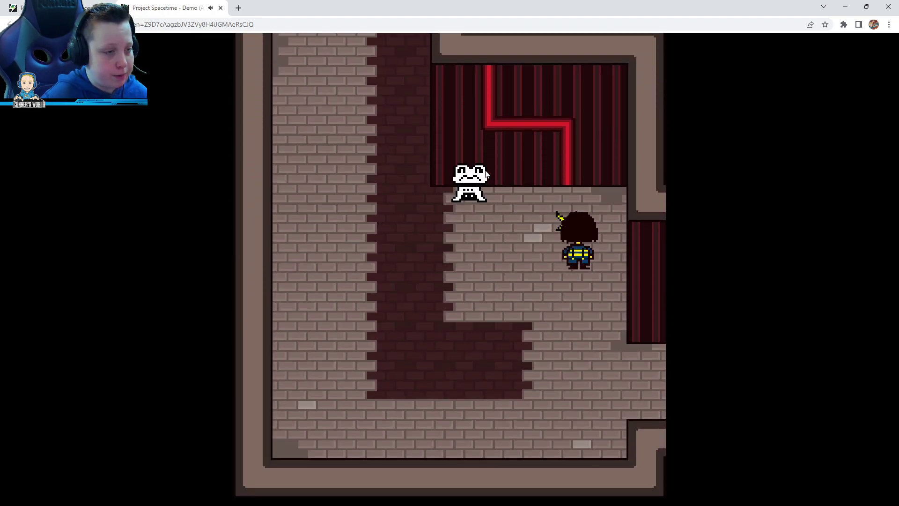
key(z)
key(z)
key(z)
key(z)
key(z)
key(Left)
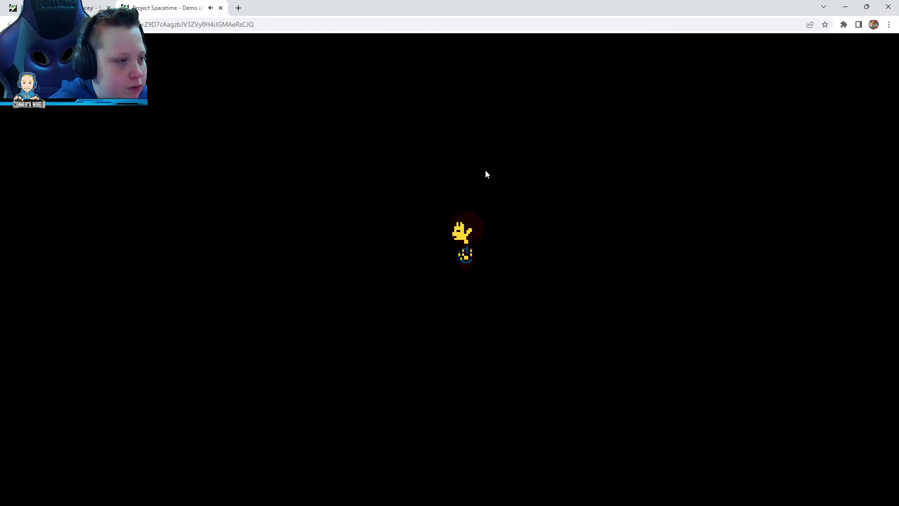
- Spare the Flutterlyte with ACT > Guide so it flies away
key(Right)
key(z)
key(z)
key(Right)
key(z)
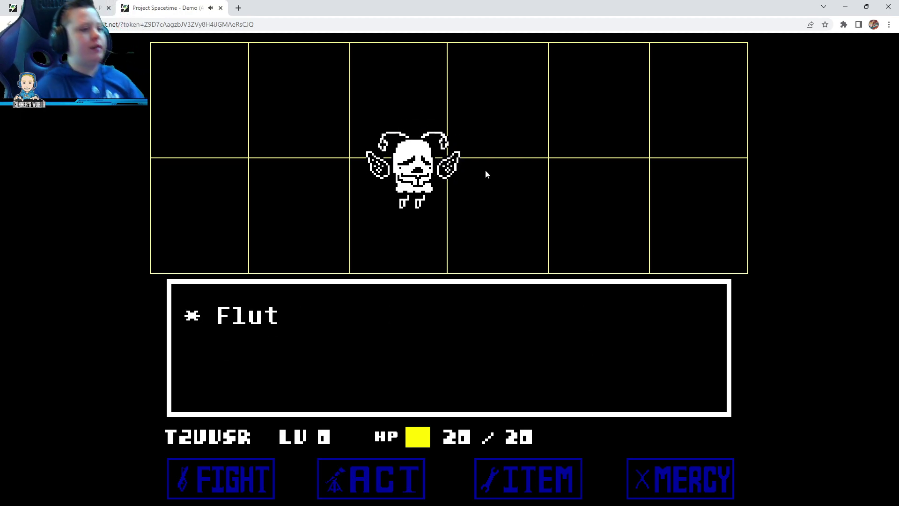
key(z)
key(z)
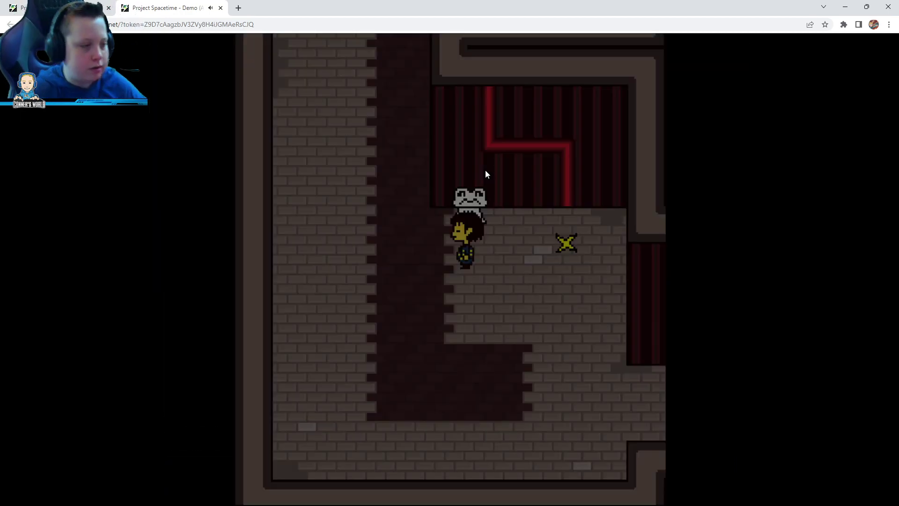
- Walk down from the save star, up past the frog, and exit right
key(Down)
key(Left)
key(Up)
key(Up)
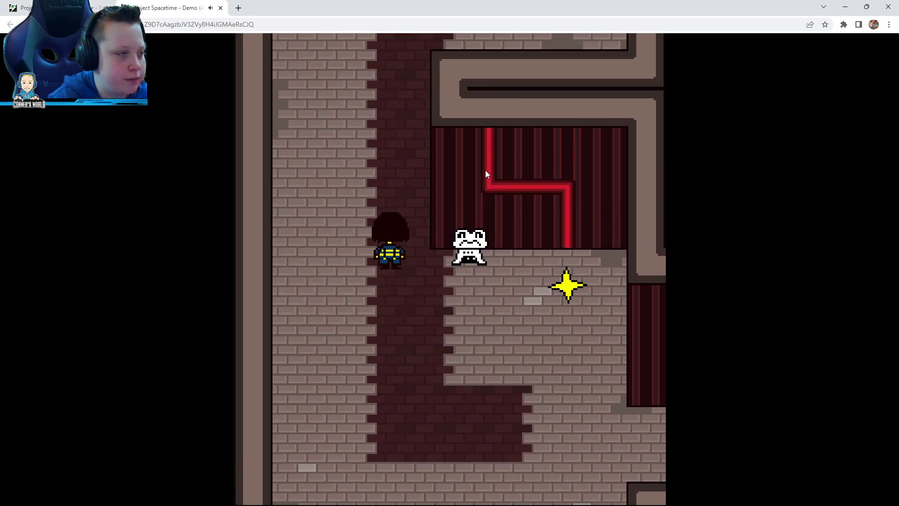
key(Right)
key(Up)
key(Up)
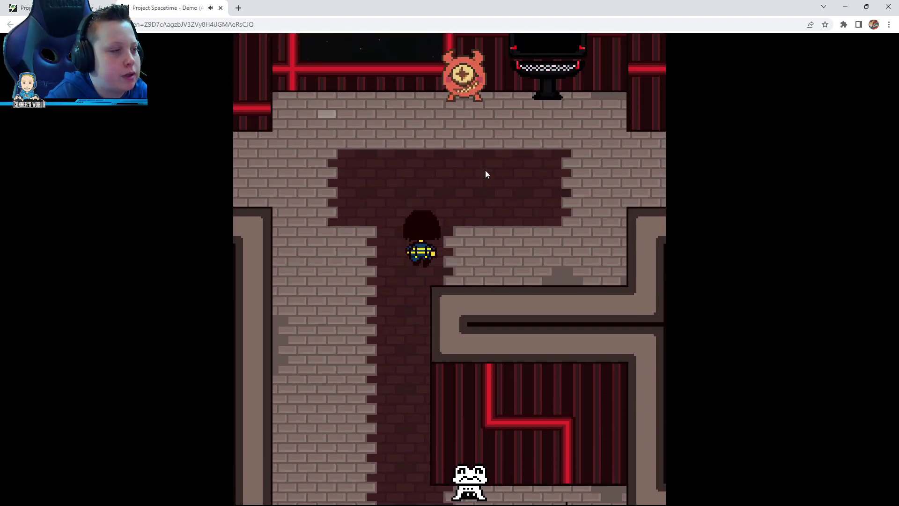
key(Right)
key(Up)
key(Right)
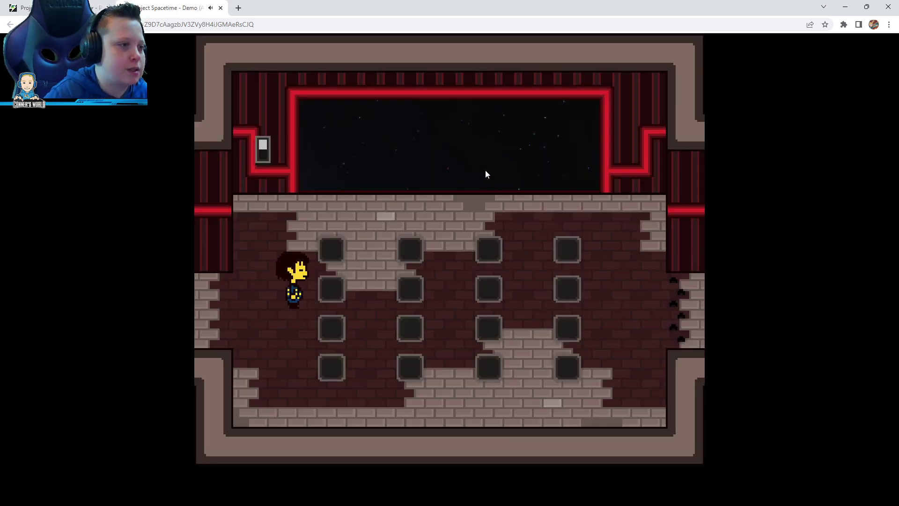
- Cross the tile room, edge down past the cyan and orange bars, and exit right
key(Right)
key(Right)
key(Right)
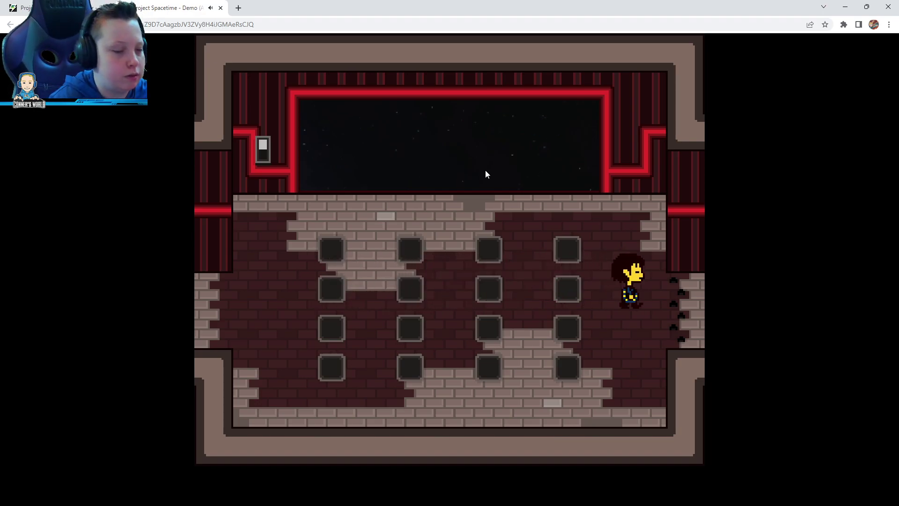
key(Right)
key(Down)
key(Down)
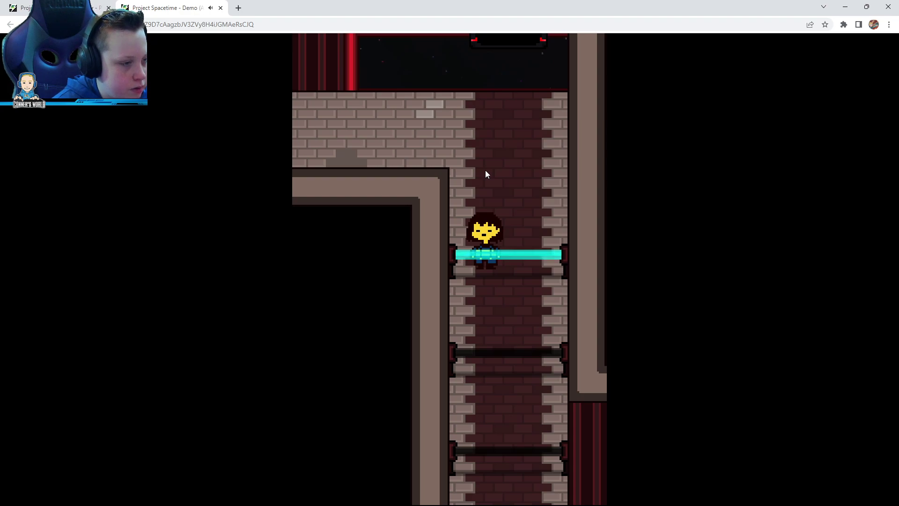
key(Down)
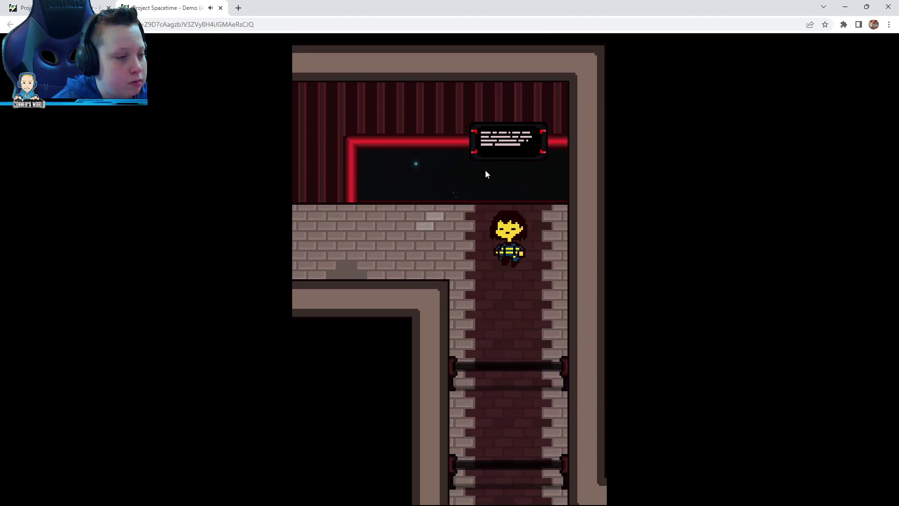
key(Down)
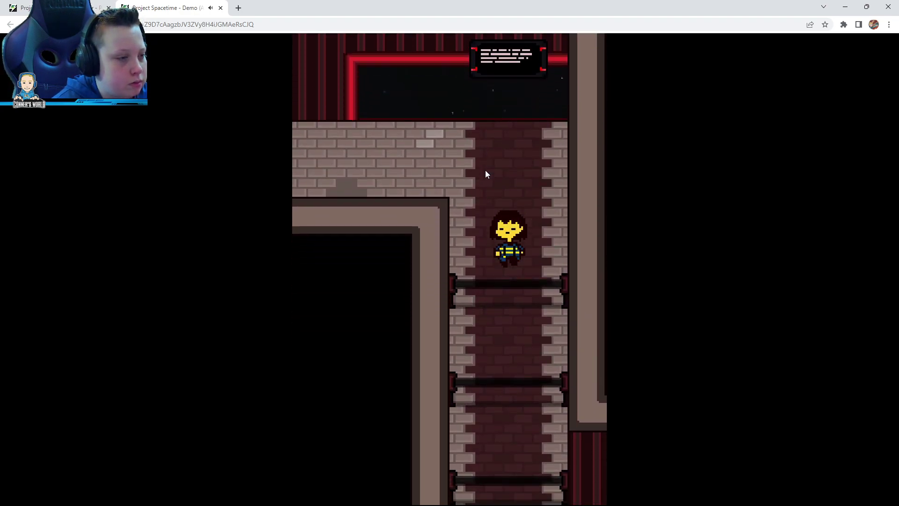
key(Down)
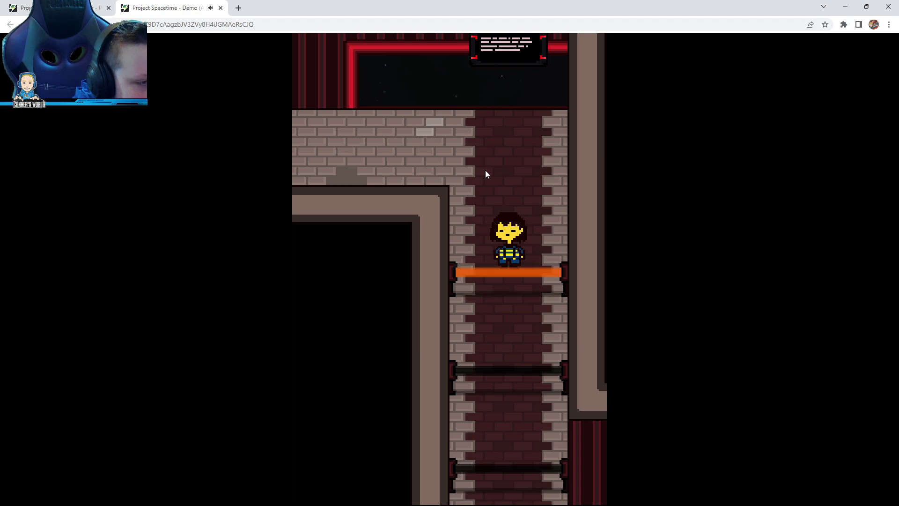
key(Down)
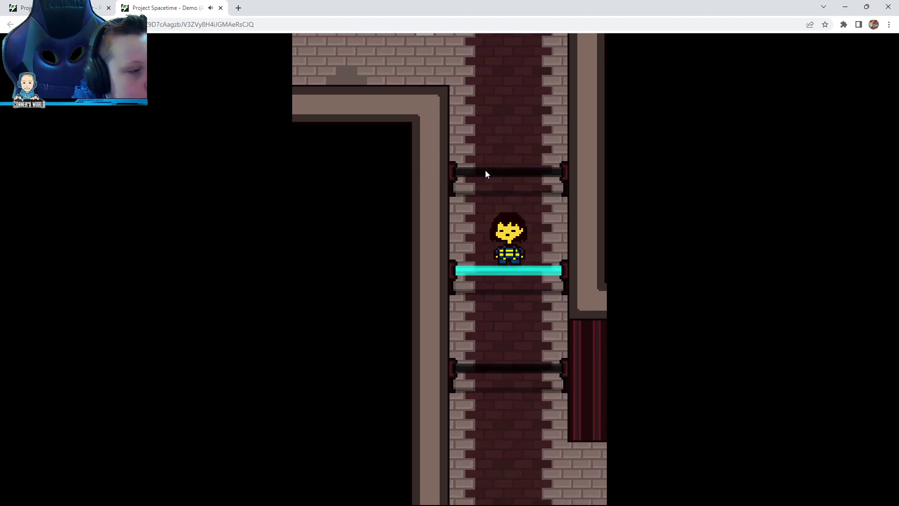
key(Down)
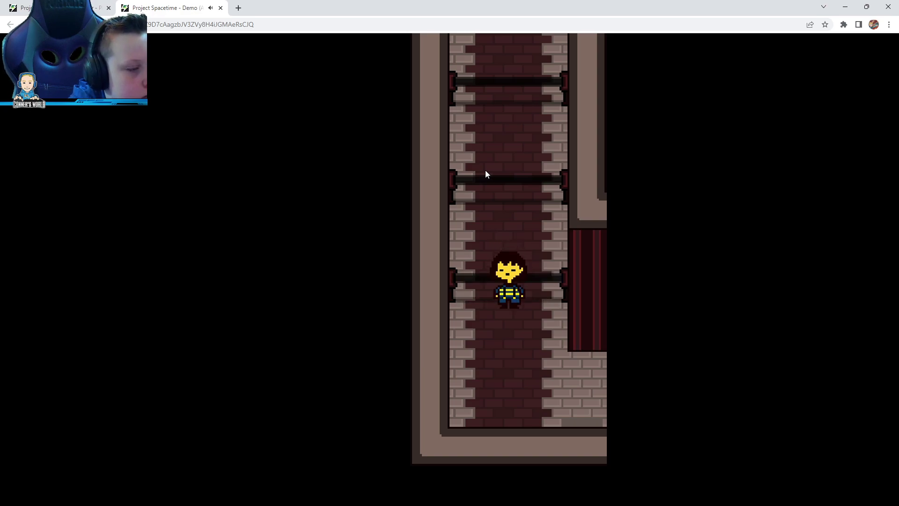
key(Down)
key(Right)
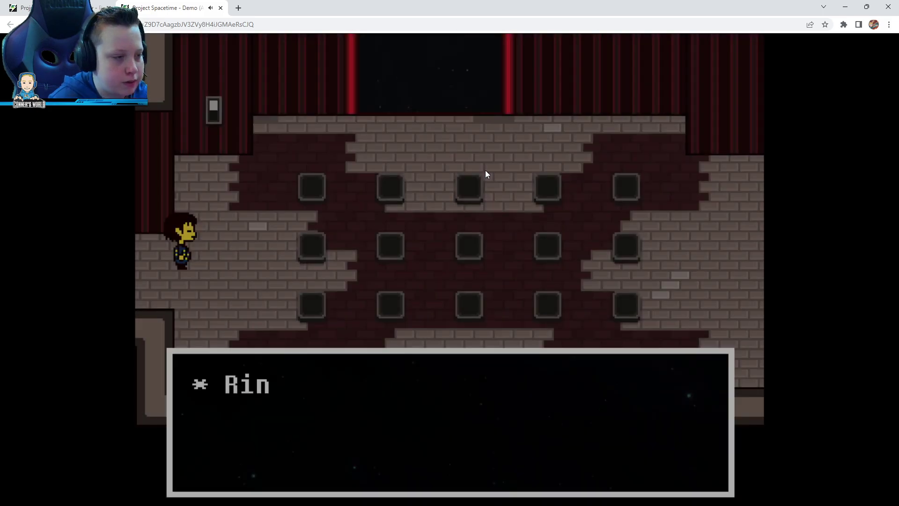
- Finish Toriel's dialogue and walk across the room toward the wall switch
key(z)
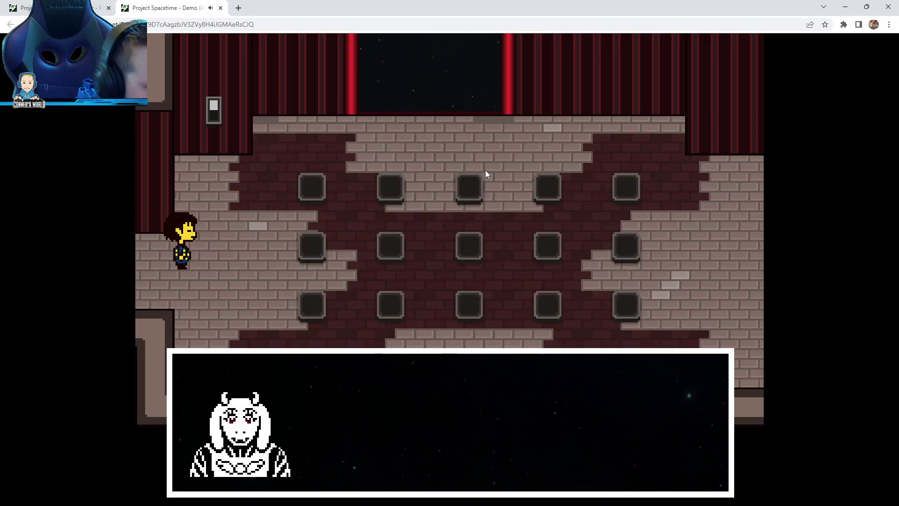
key(z)
key(Up)
key(Right)
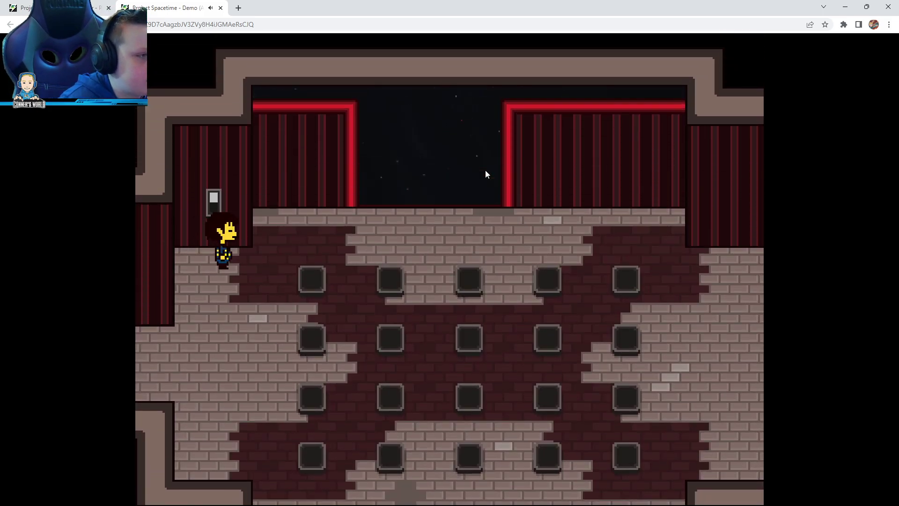
key(Down)
key(Right)
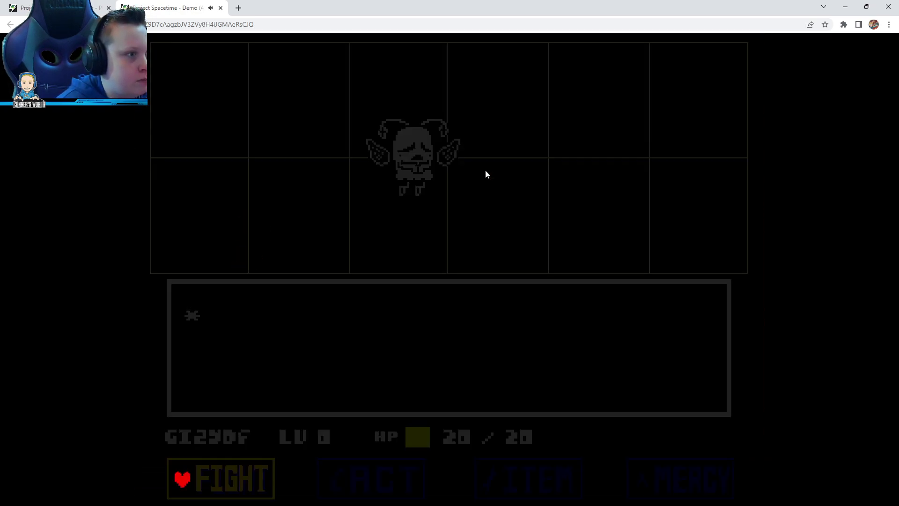
- Spare the second Flutterlyte with ACT > Guide, winning 2 G
key(Right)
key(z)
key(z)
key(Right)
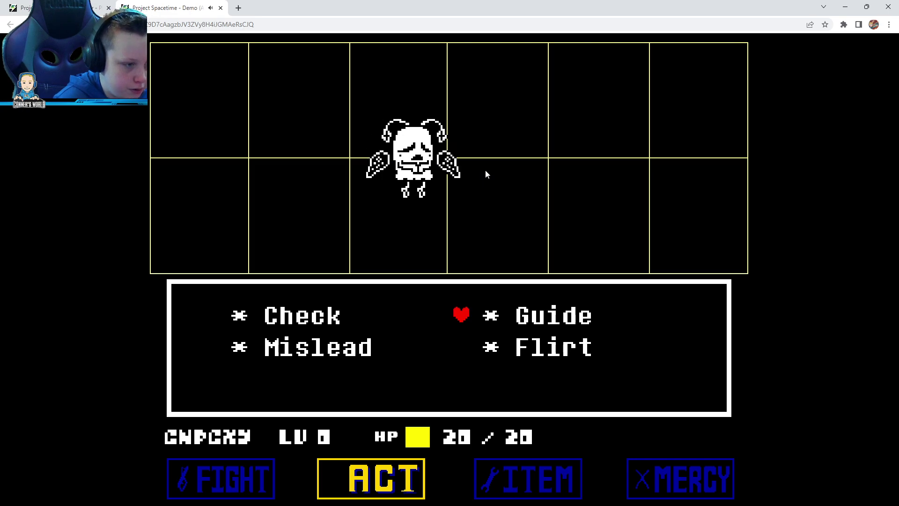
key(z)
key(z)
key(z)
key(z)
- Use the wall switch to light a floor tile blue
key(Up)
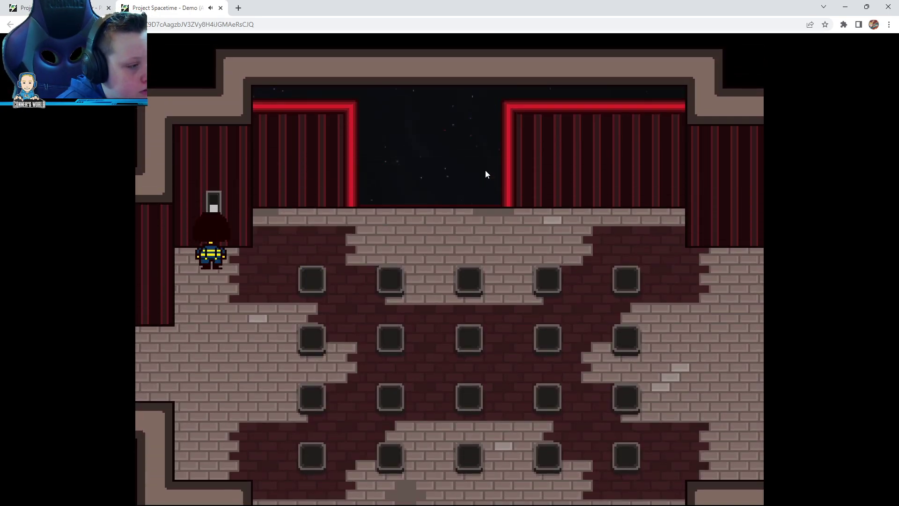
key(Down)
key(Up)
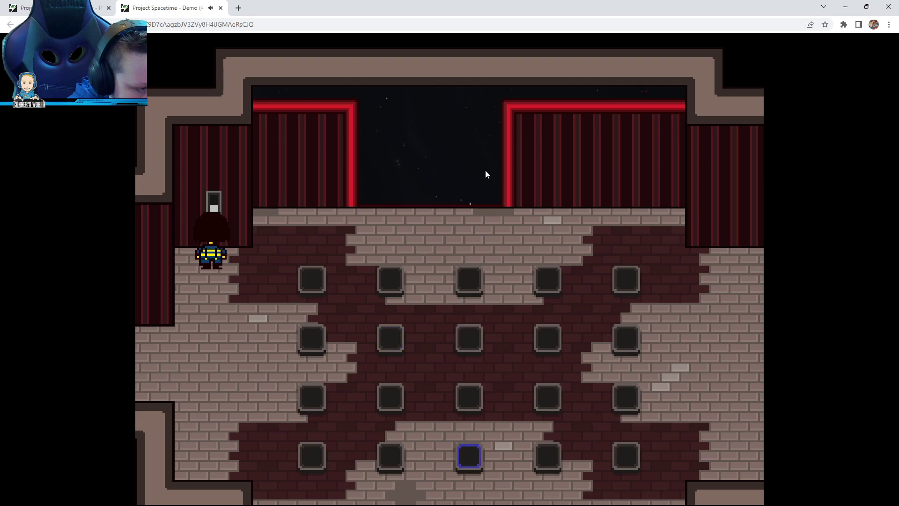
- Walk over the grid's top and bottom rows, lighting tiles green
key(Down)
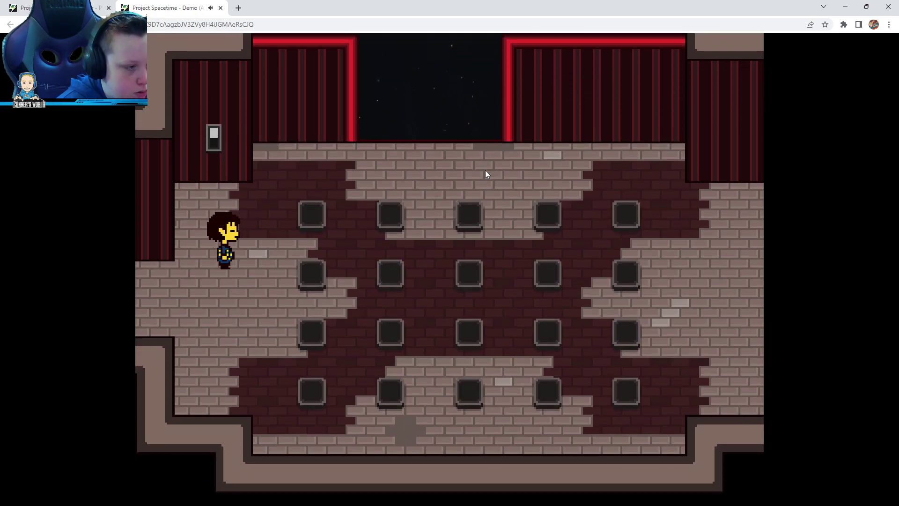
key(Right)
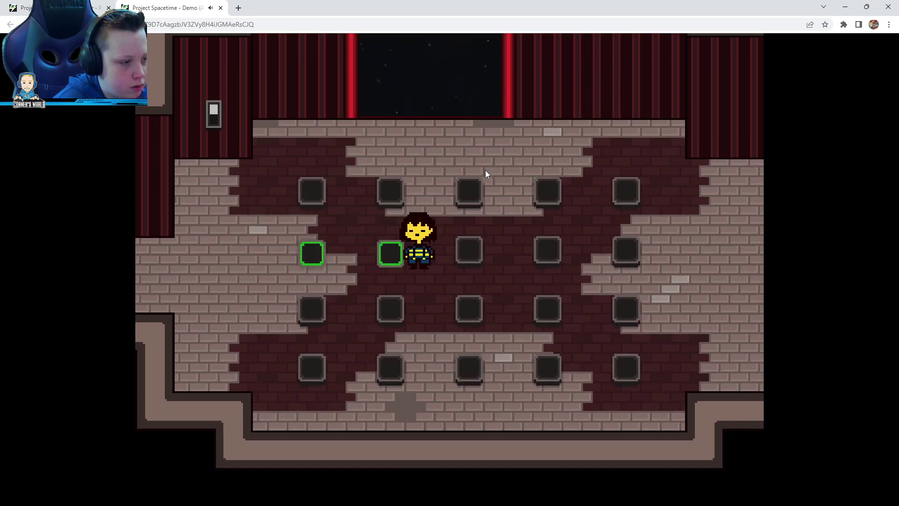
key(Down)
key(Right)
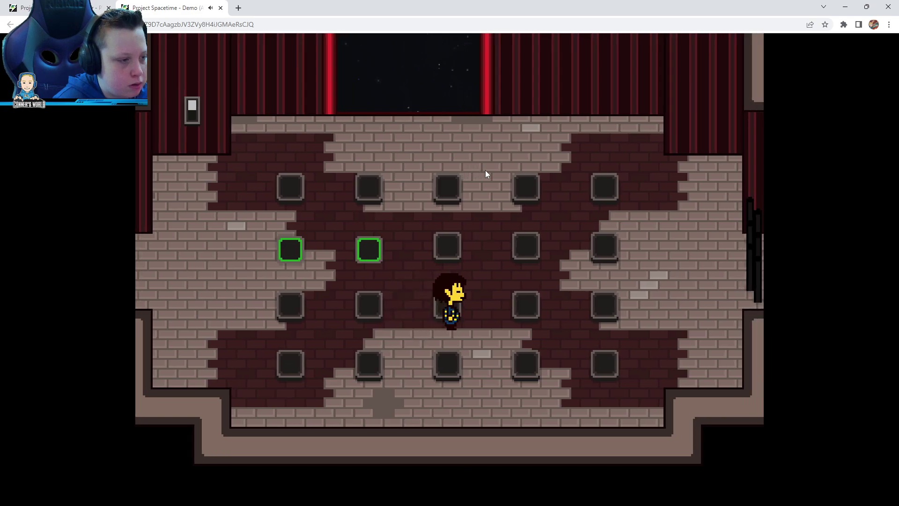
key(Down)
key(Right)
key(Up)
key(Right)
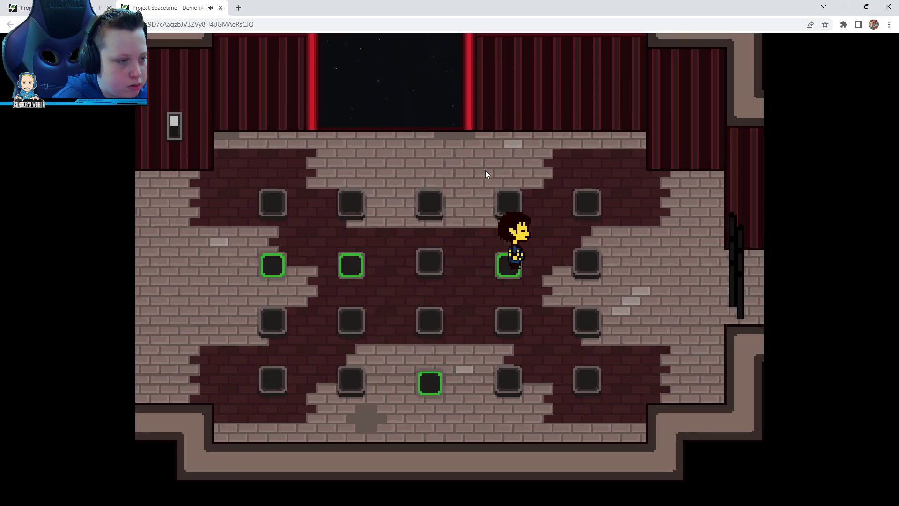
key(Right)
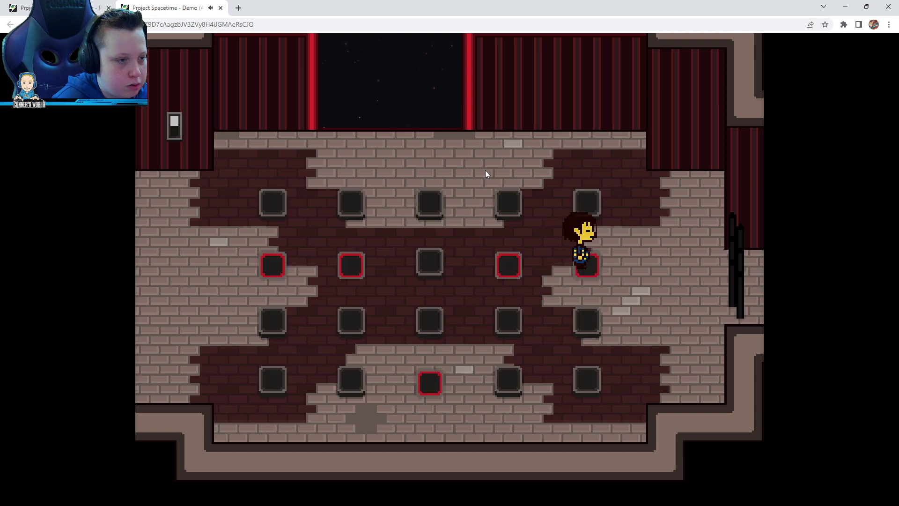
- Retry the tile pattern to the last tile, then exit into the barred corridor
key(Right)
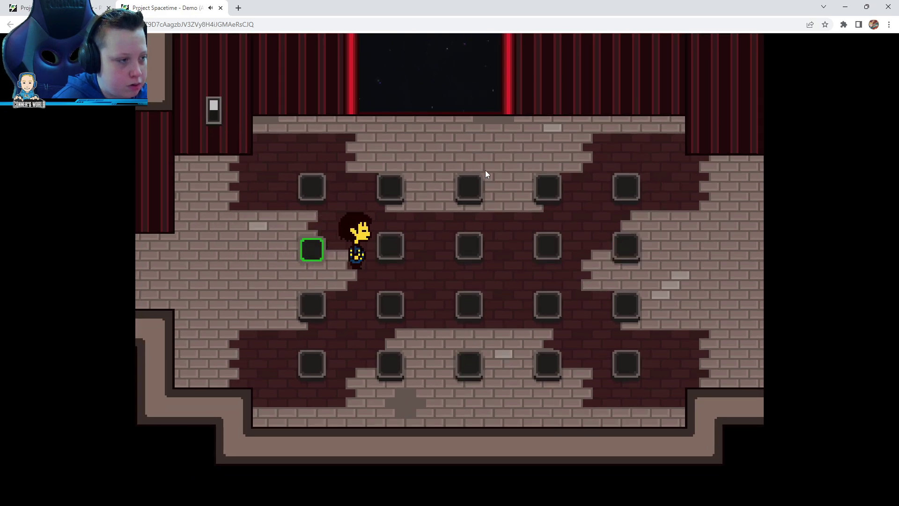
key(Down)
key(Right)
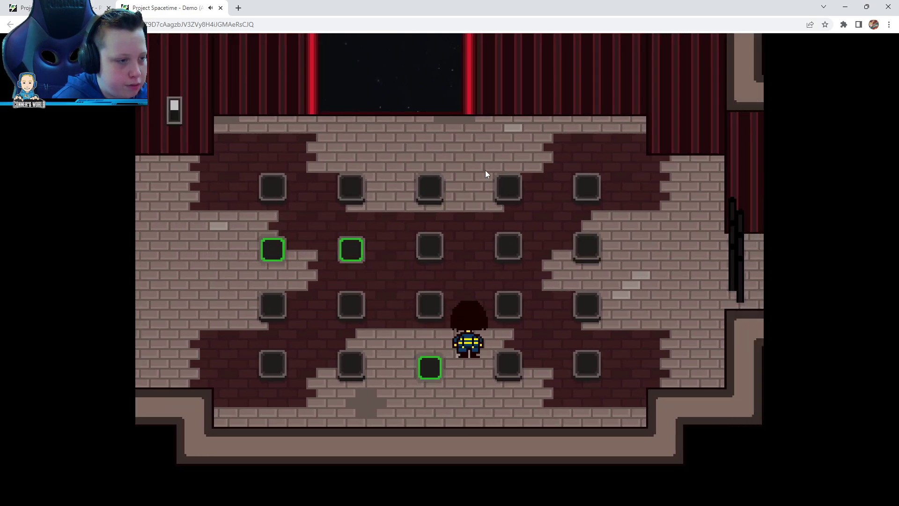
key(Up)
key(Right)
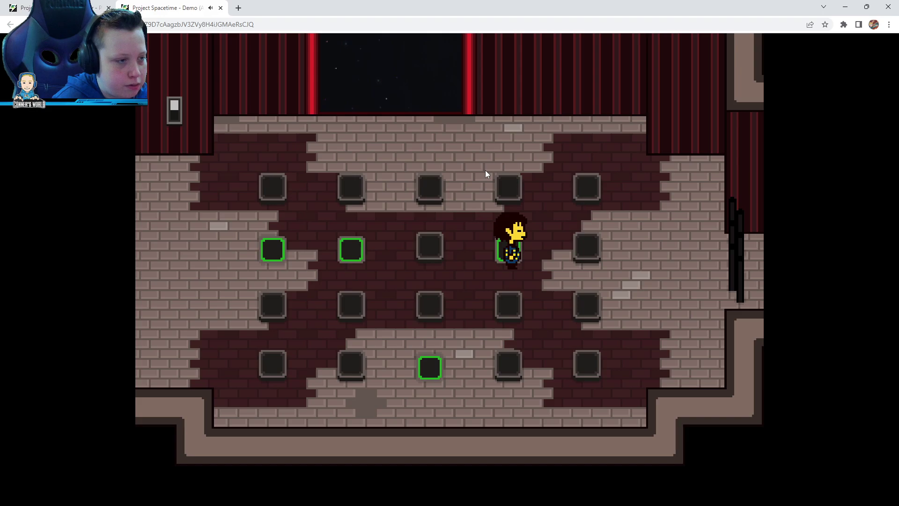
key(Right)
key(Down)
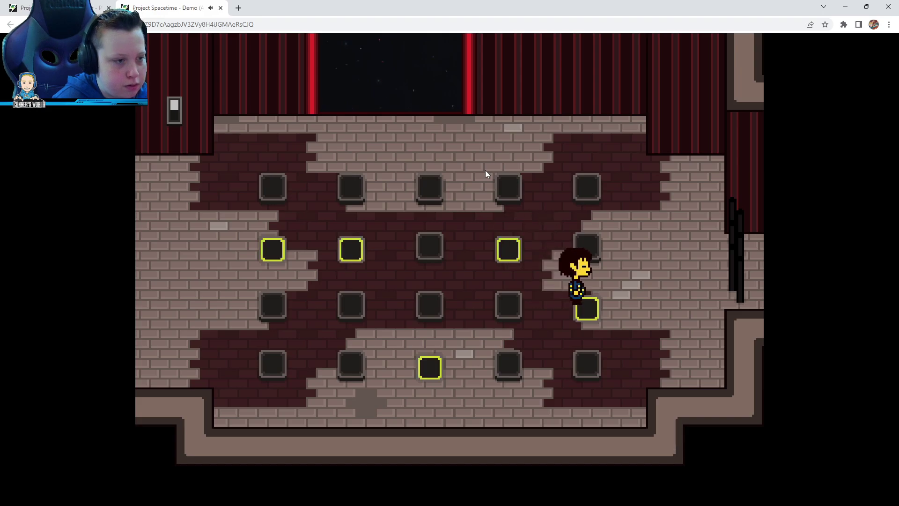
key(Right)
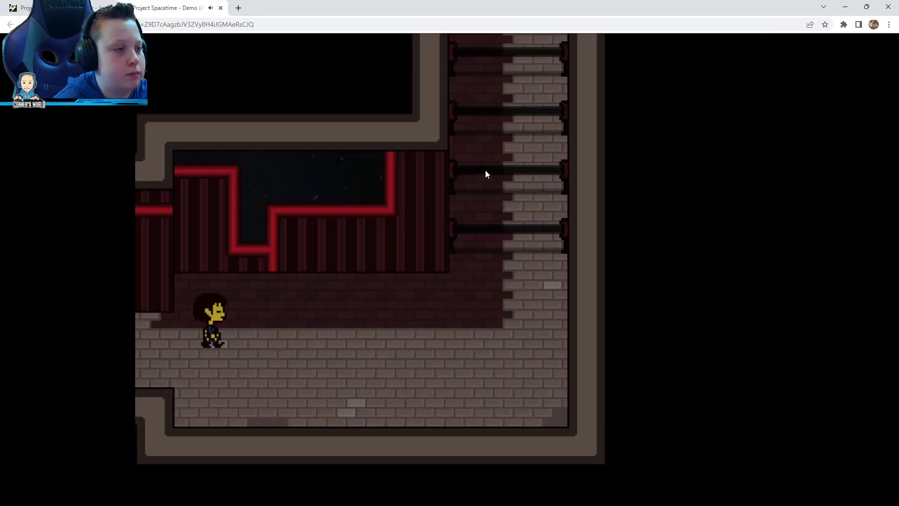
key(Right)
key(Up)
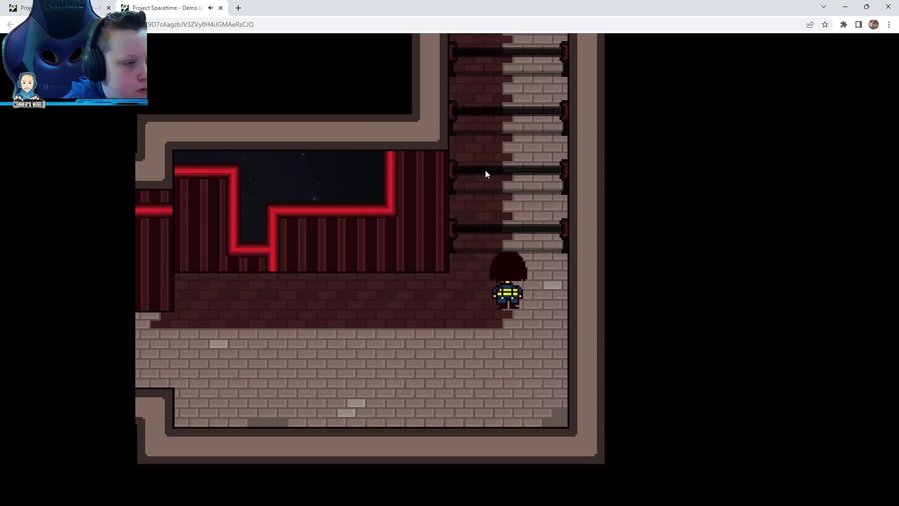
key(Up)
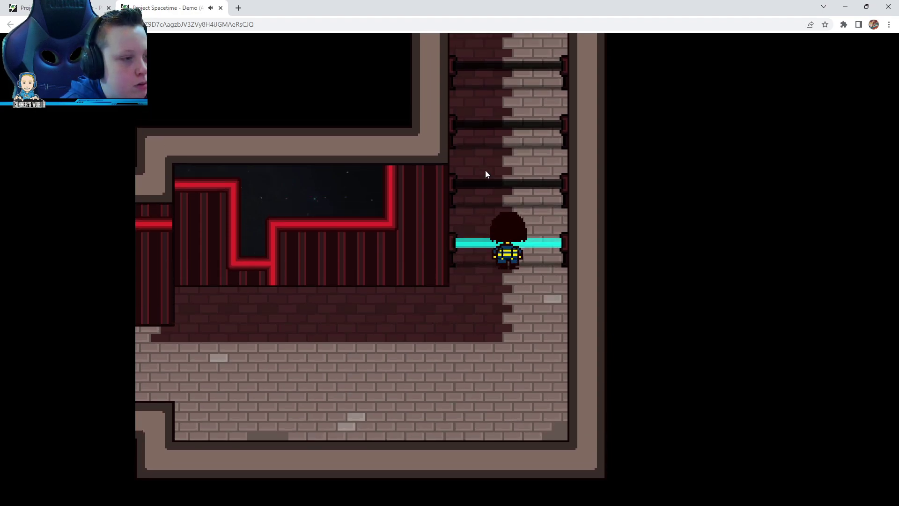
- Cross the first laser barrier rows while cyan, retreating once and retrying
key(Up)
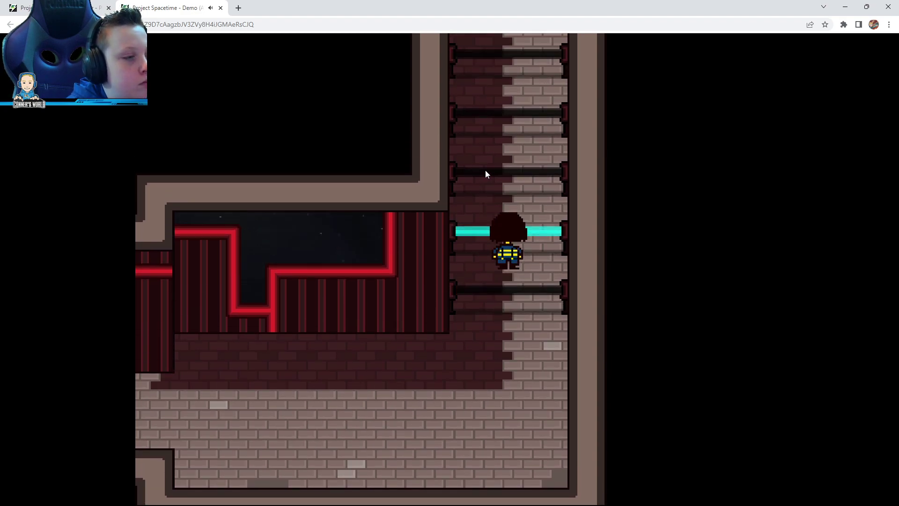
key(Up)
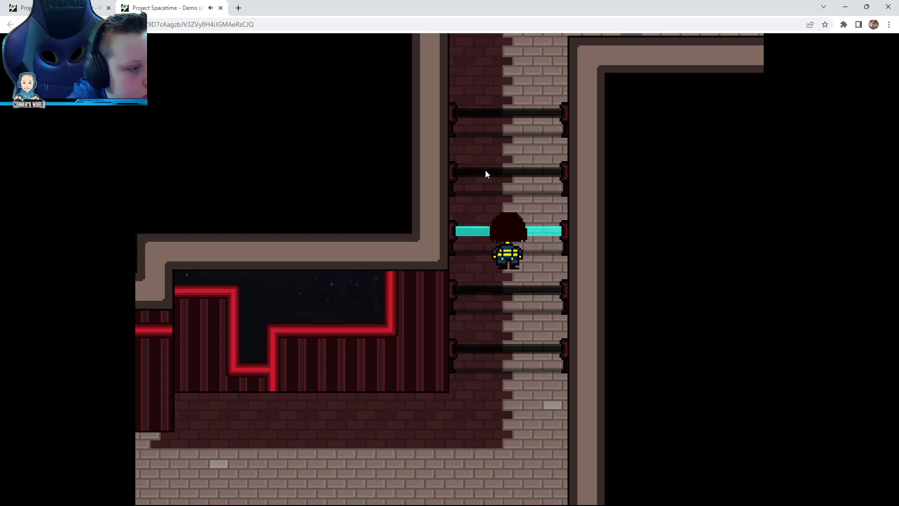
key(Down)
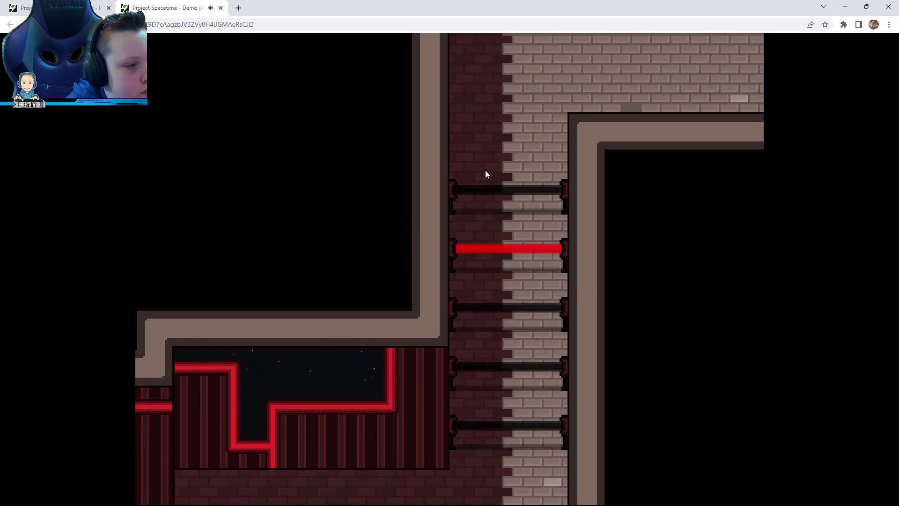
key(Up)
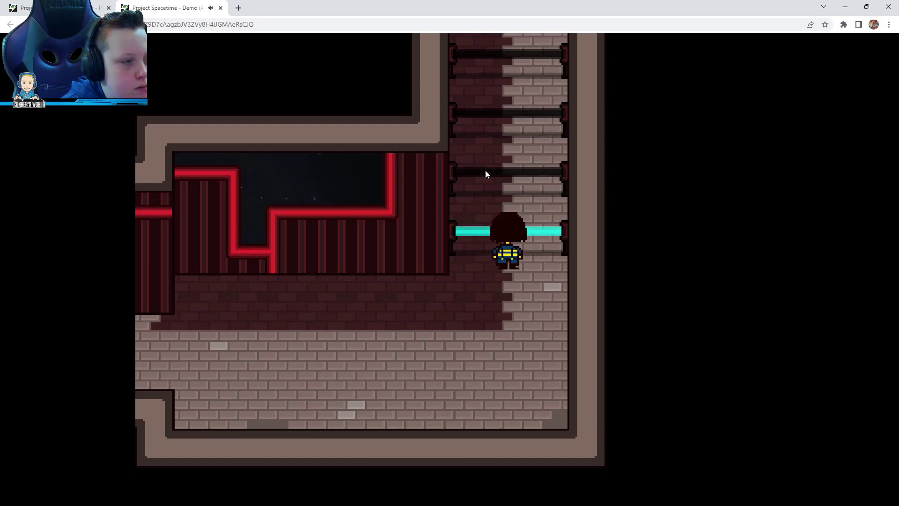
key(Up)
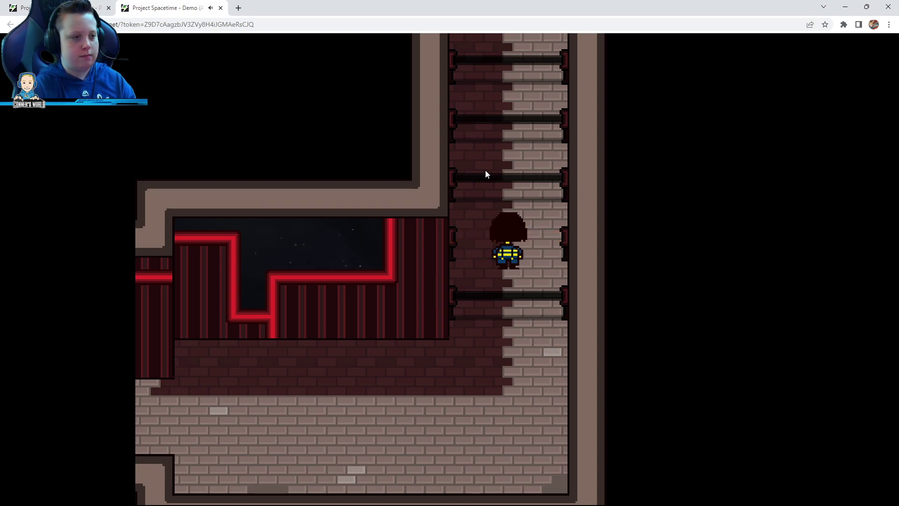
key(Up)
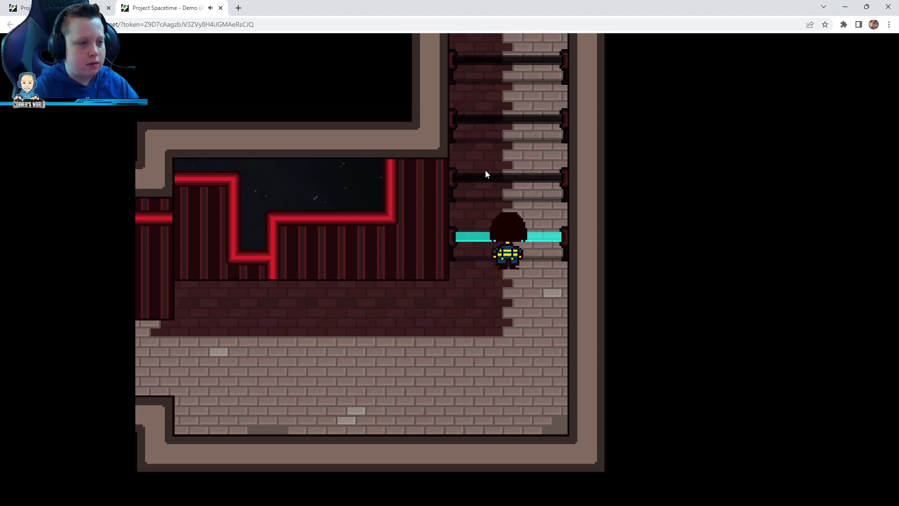
key(Up)
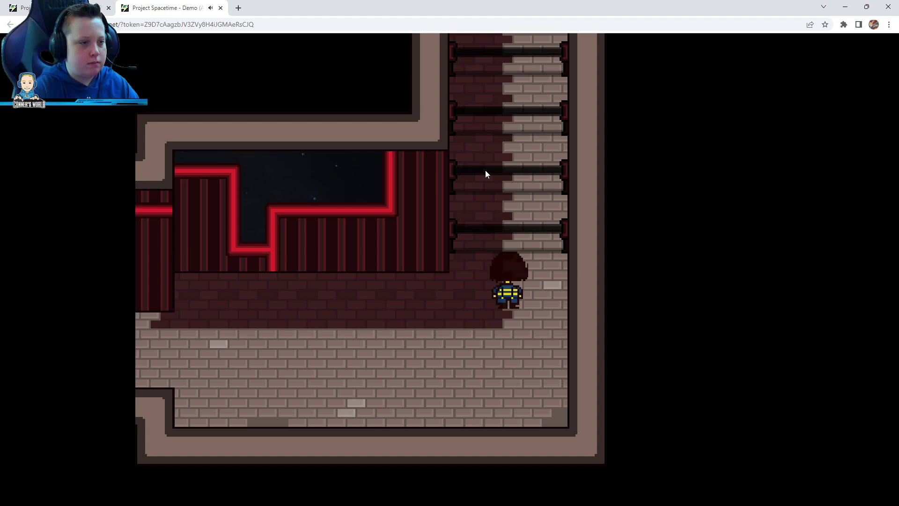
key(Up)
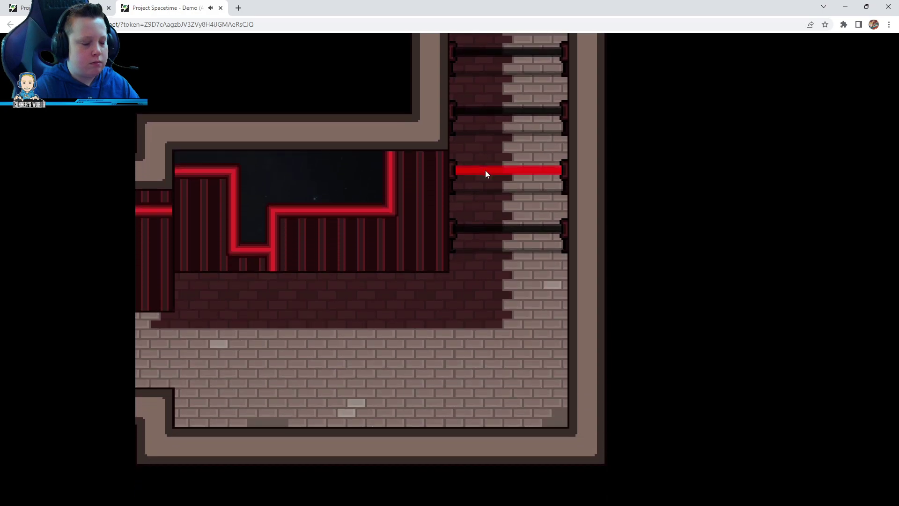
- Climb the remaining barrier rows and walk right until the Gelatini and Silente battle starts
key(Up)
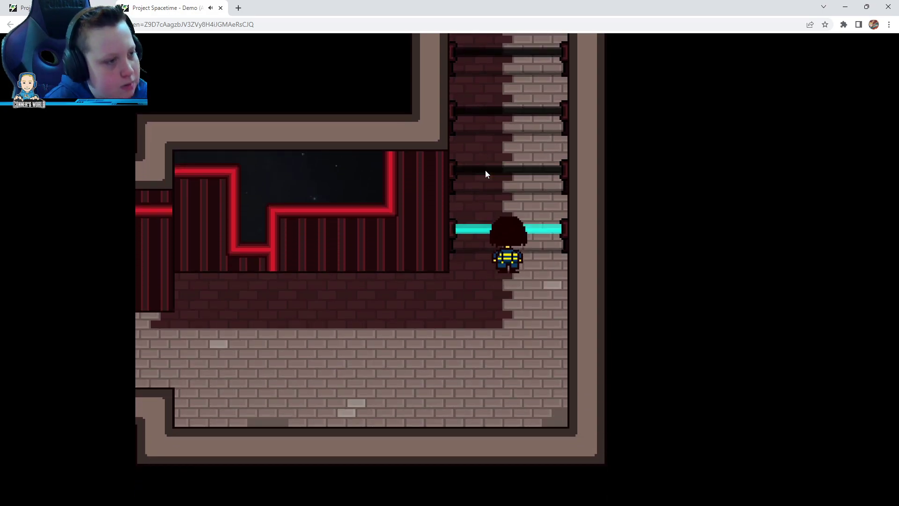
key(Up)
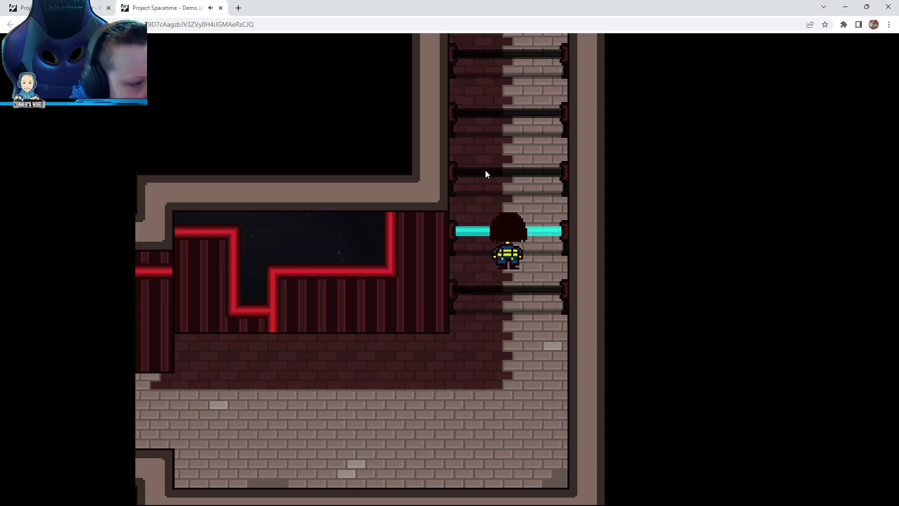
key(Up)
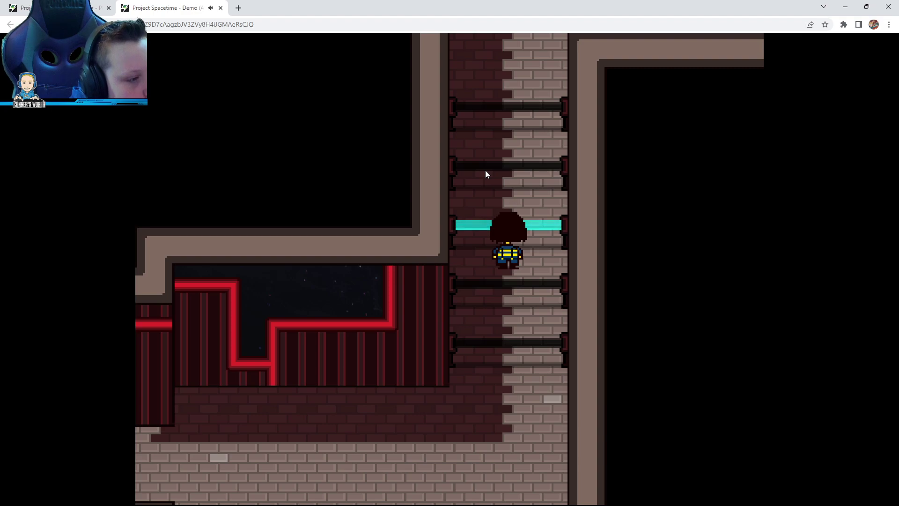
key(Up)
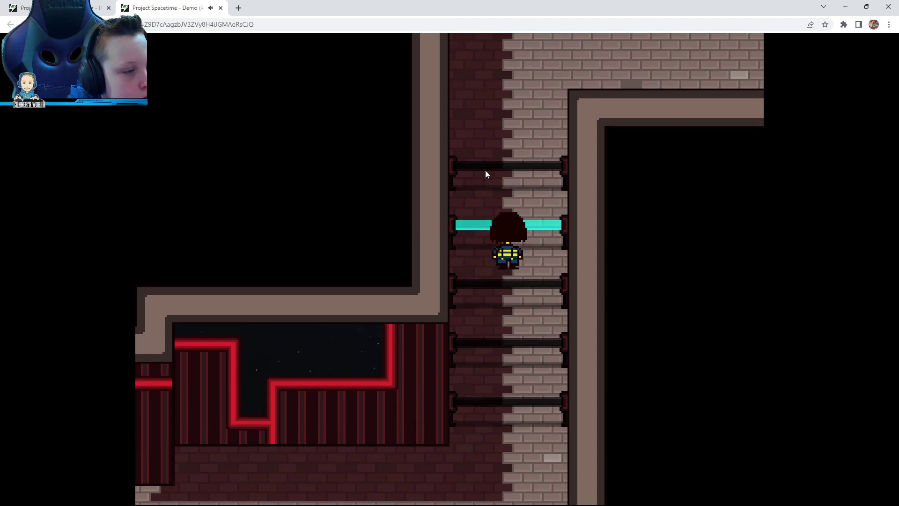
key(Up)
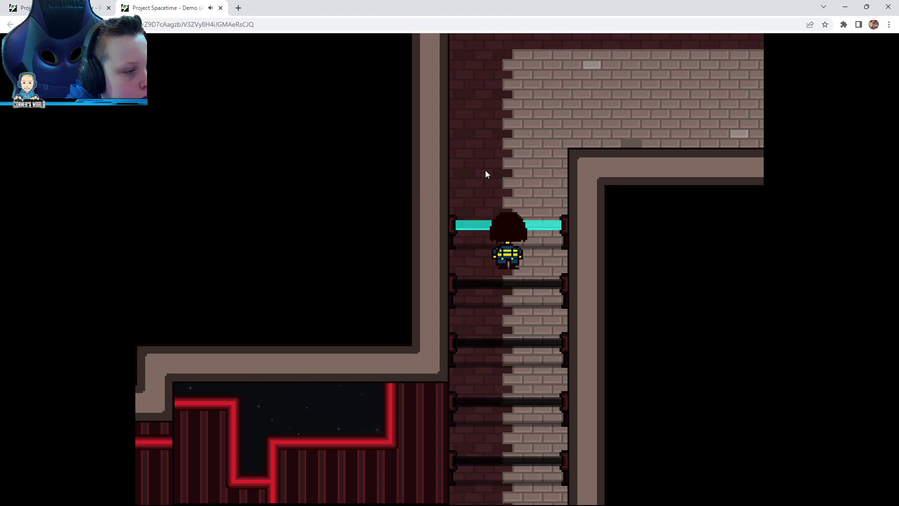
key(Up)
key(Right)
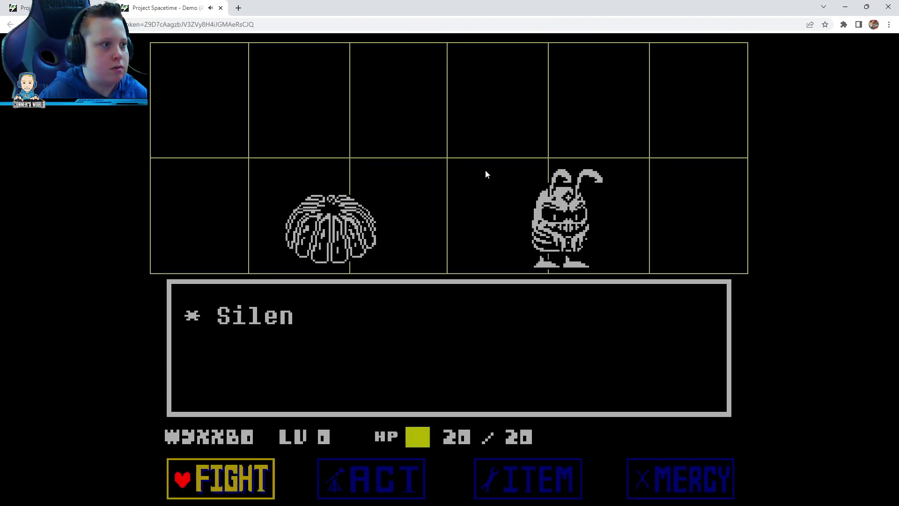
- Flirt with Gelatini via ACT and advance the monsters' speech
key(Right)
key(z)
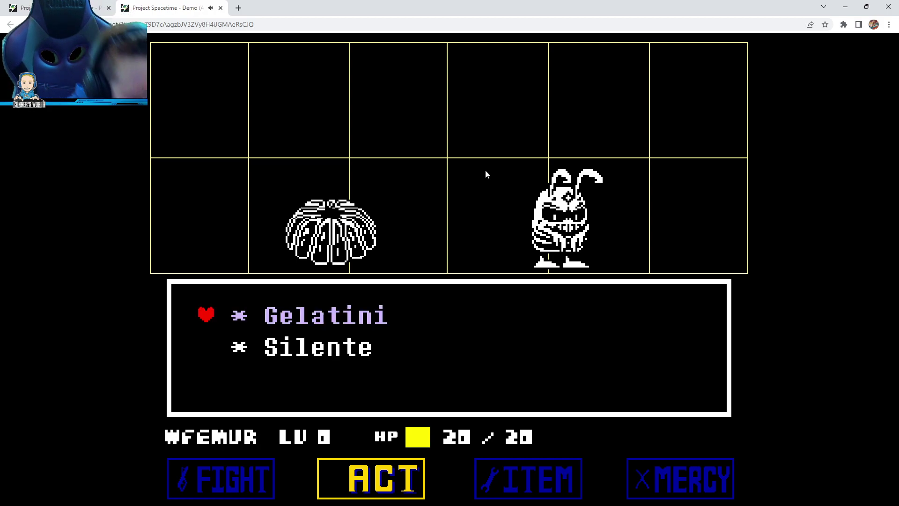
key(z)
key(Right)
key(Down)
key(z)
key(z)
key(z)
key(z)
- Dodge the bullet waves until the enemy turn ends
key(Left)
key(Right)
key(Left)
key(Down)
key(Down)
key(Up)
key(Left)
key(Right)
key(Down)
key(Left)
key(Up)
key(Left)
key(Right)
key(Down)
key(Left)
key(Right)
key(Up)
key(Up)
- Choose MERCY > Spare, then dodge the enemy's next attack
key(Right)
key(Right)
key(Right)
key(z)
key(Down)
key(Up)
key(z)
key(Left)
key(Left)
key(Down)
key(Down)
key(Up)
key(Up)
key(Right)
key(Right)
key(Down)
key(Left)
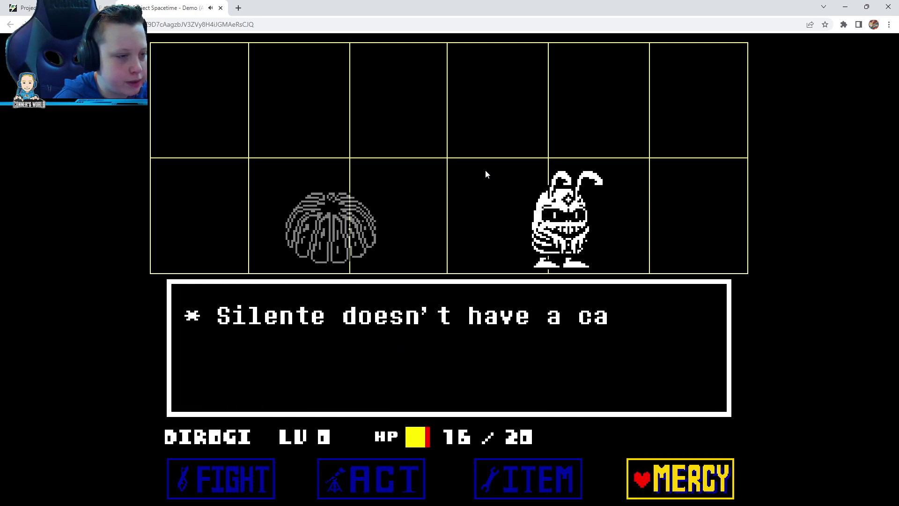
- Spare Gelatini and Silente again to win, and dismiss the YOU WON! message
key(z)
key(Down)
key(Up)
key(z)
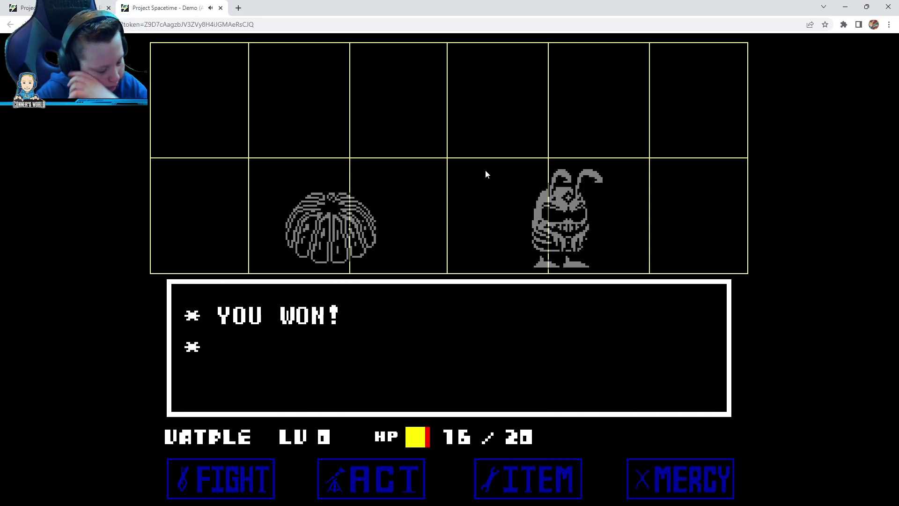
key(z)
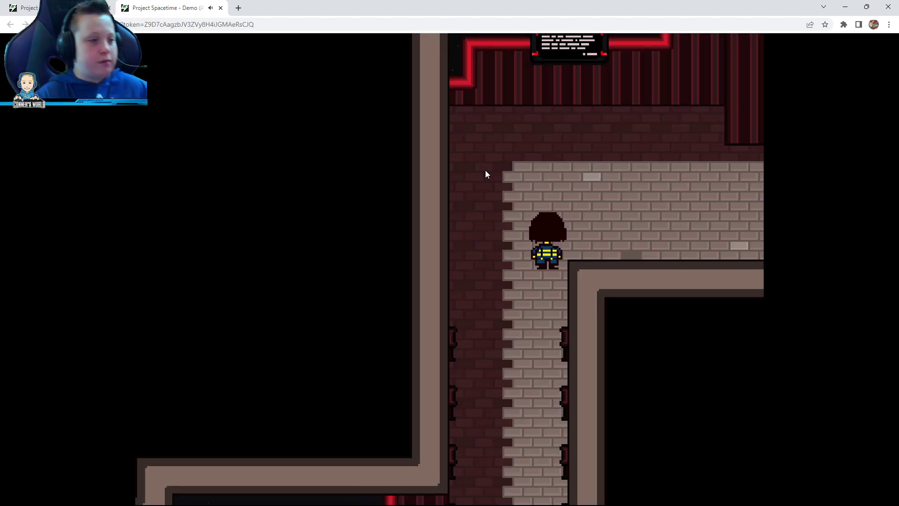
- Walk to the Outlands save star and save the game
key(Up)
key(Right)
key(Right)
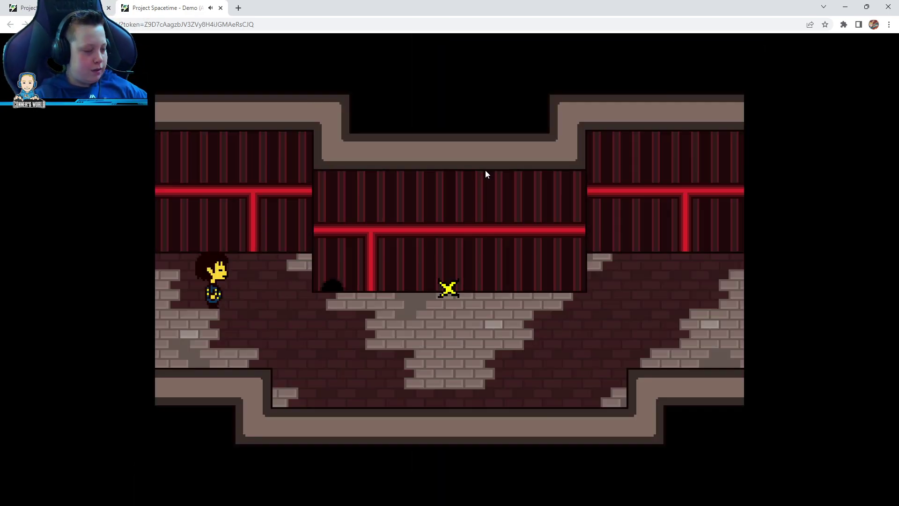
key(Right)
key(z)
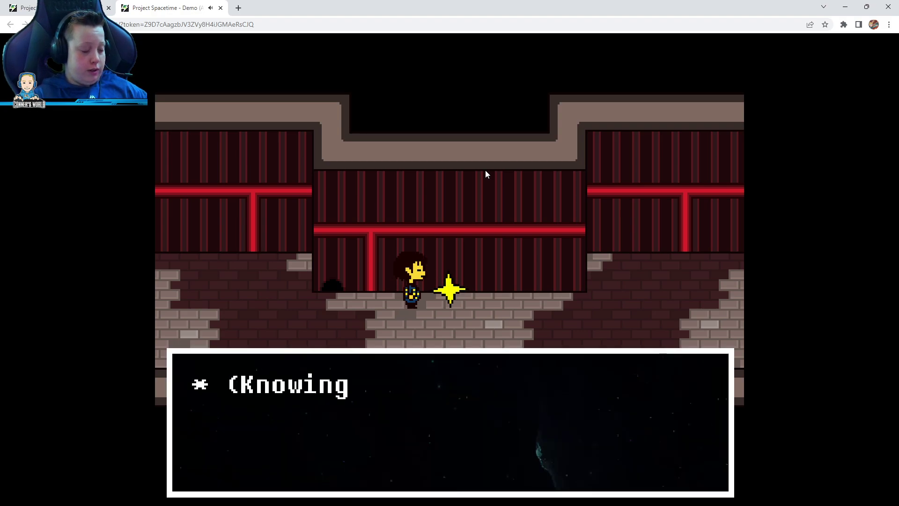
key(z)
key(z)
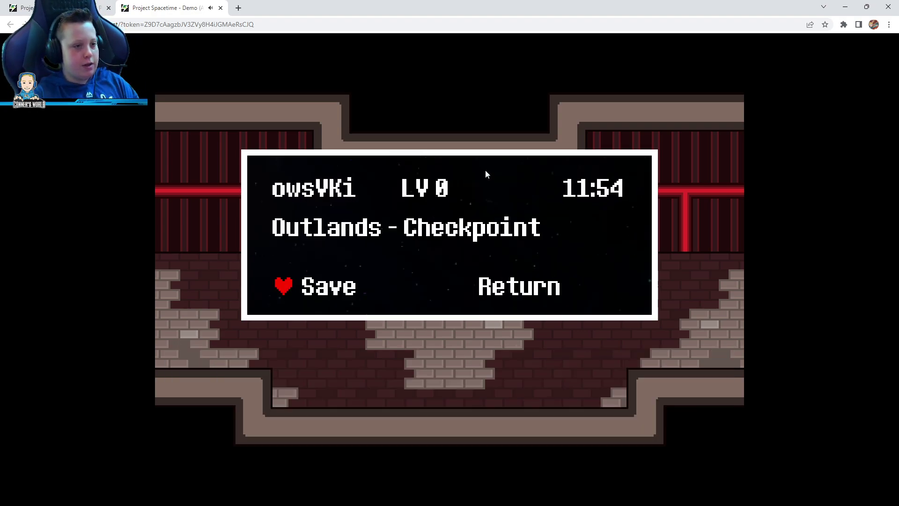
key(z)
key(z)
- Walk right to the sleeping ghost and talk through its dialogue
key(Down)
key(Right)
key(Up)
key(Right)
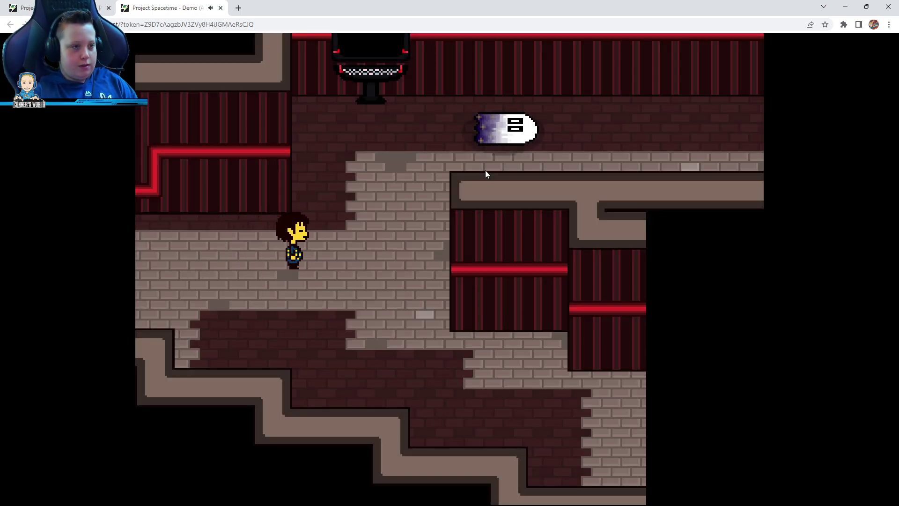
key(Up)
key(Right)
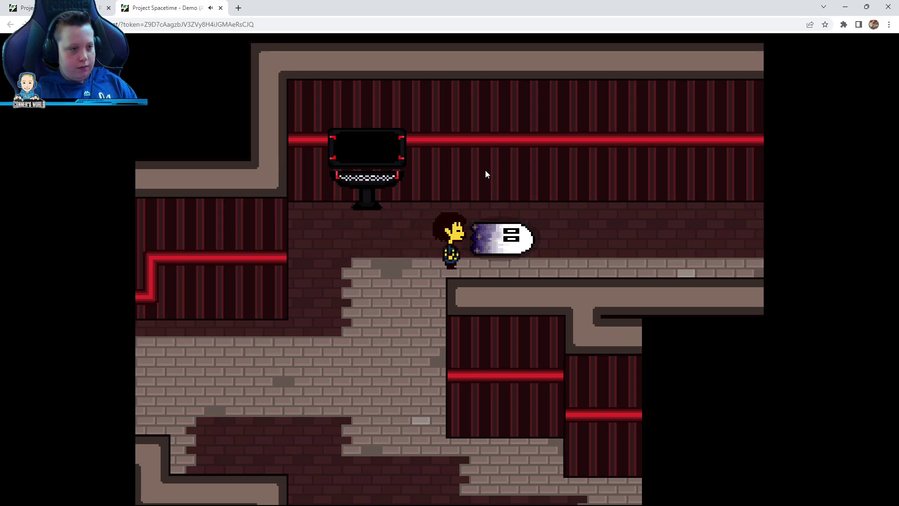
key(z)
key(z)
key(z)
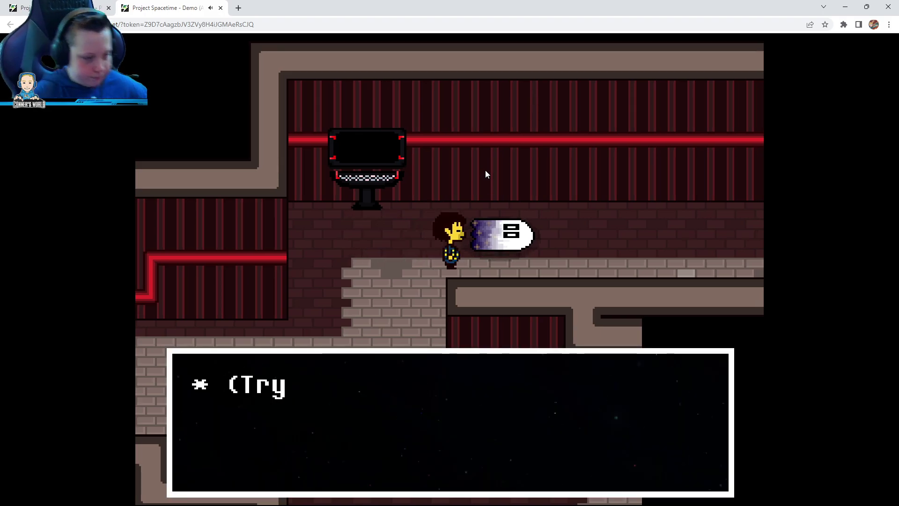
key(z)
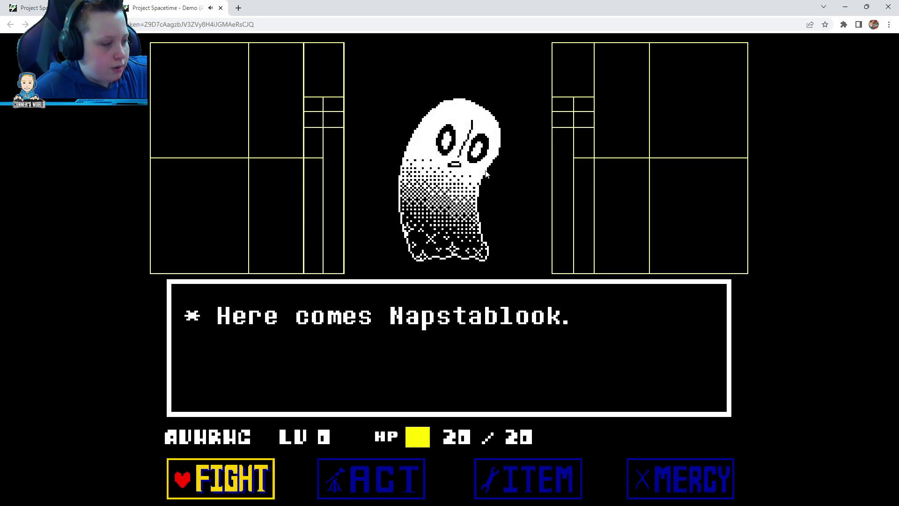
- Cheer Napstablook once via ACT, then dodge his falling tears
key(Right)
key(z)
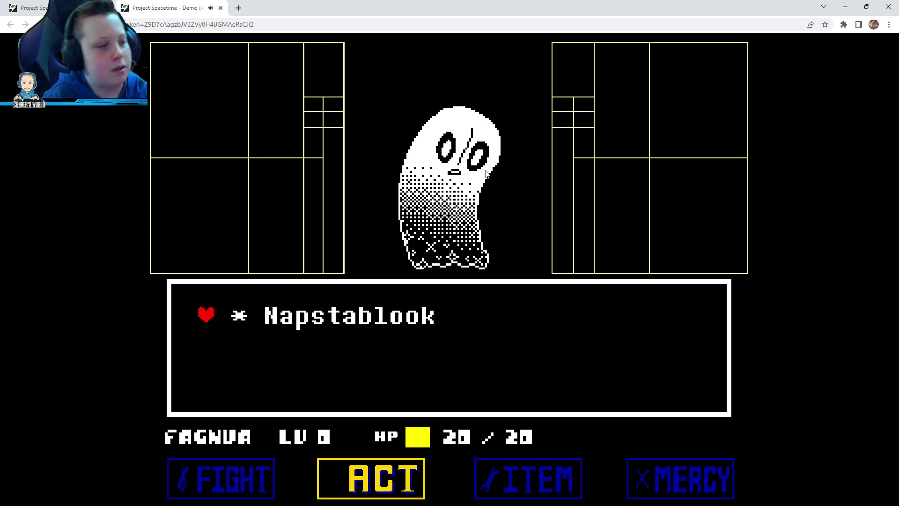
key(z)
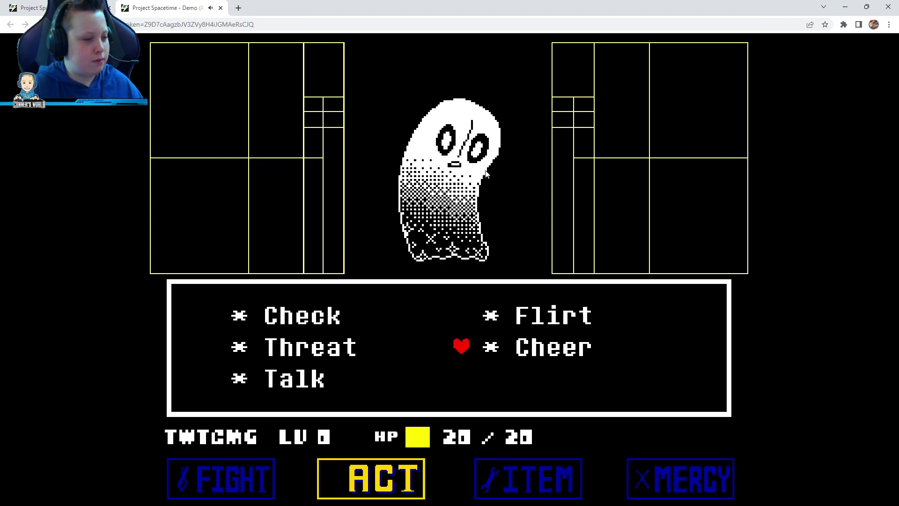
key(z)
key(z)
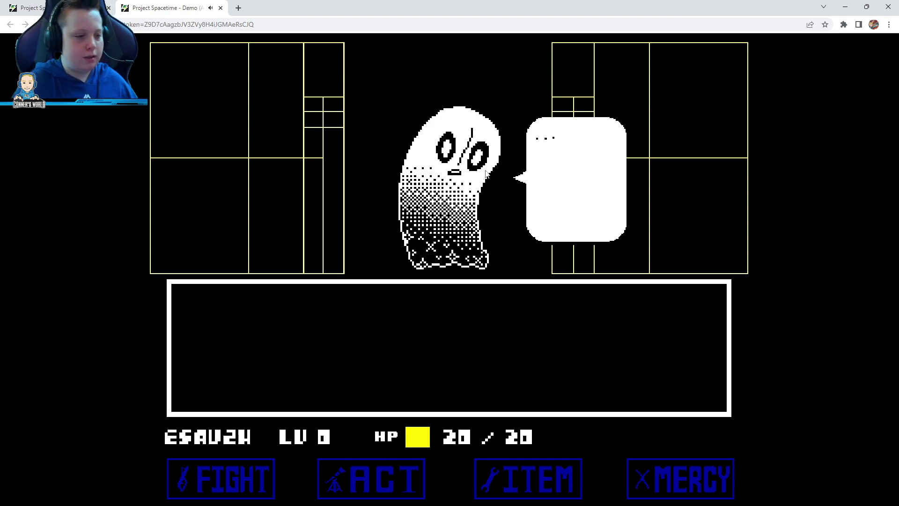
key(z)
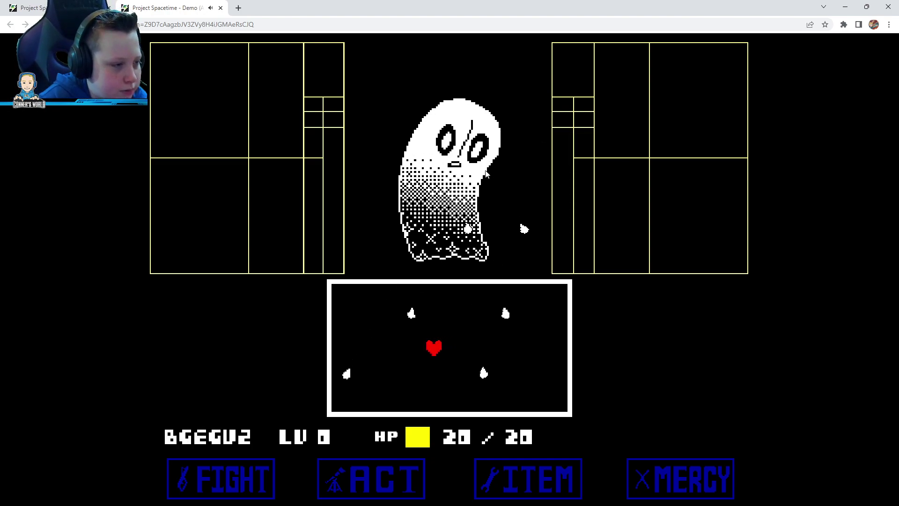
key(Left)
key(Right)
key(Left)
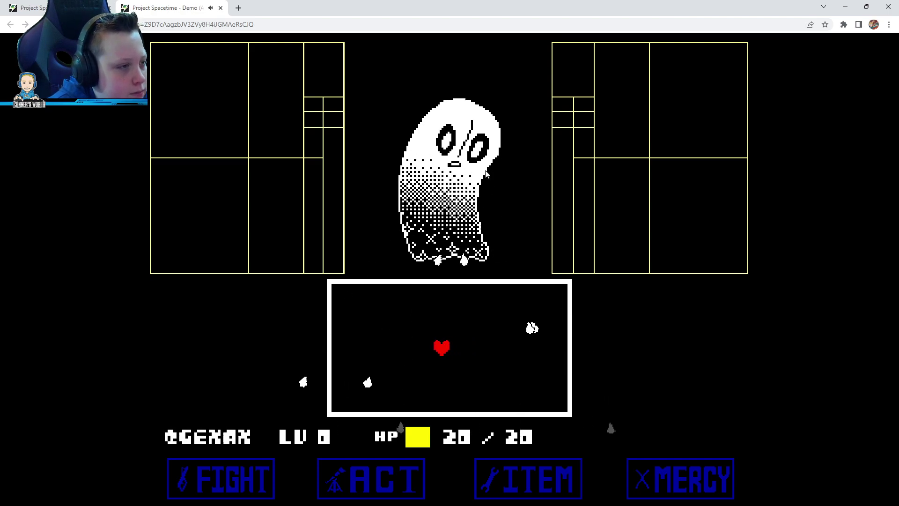
key(Right)
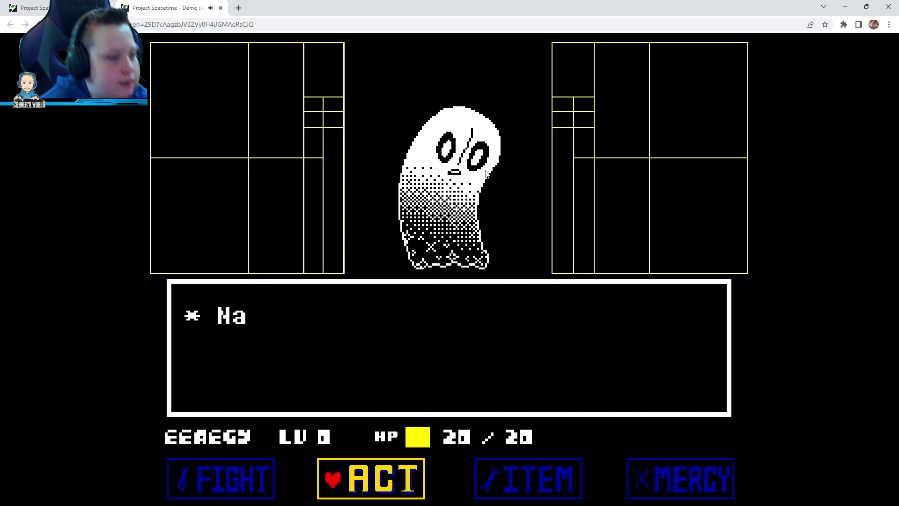
- Cheer Napstablook a second time and read through his response
key(z)
key(z)
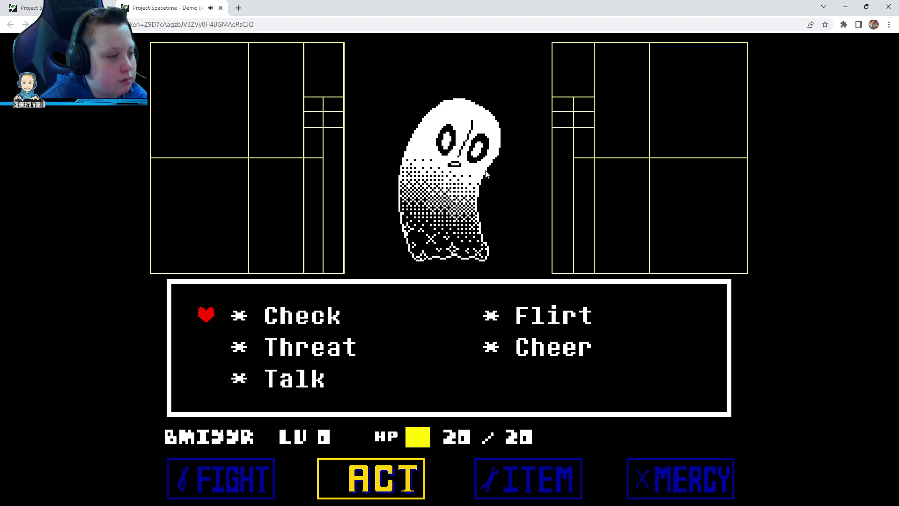
key(z)
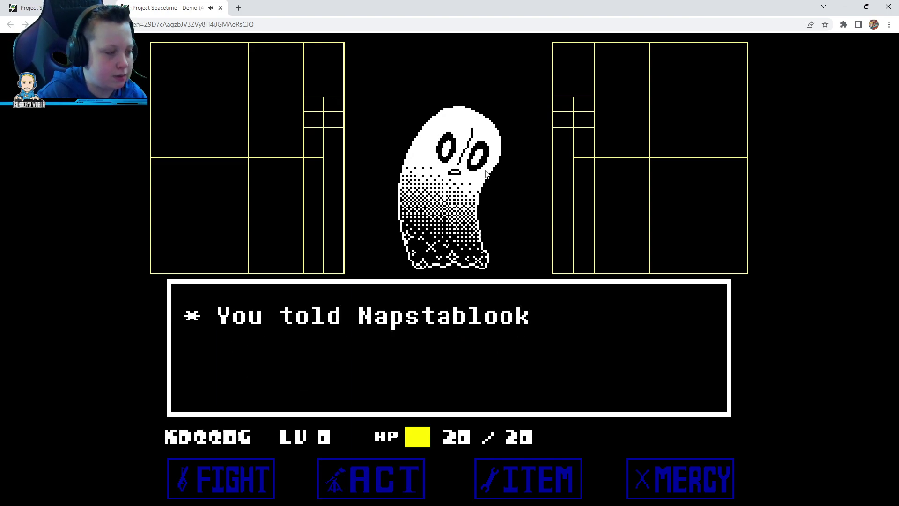
key(z)
key(z)
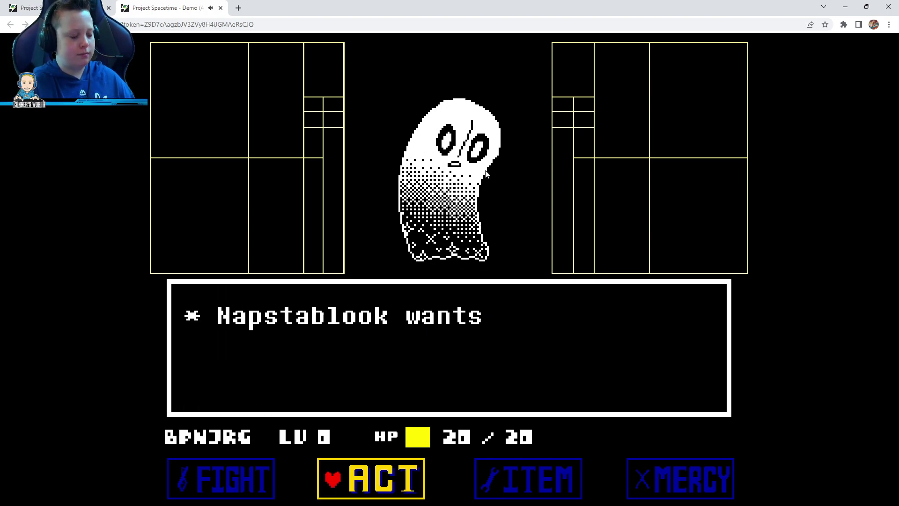
key(z)
key(z)
key(Right)
key(Down)
key(z)
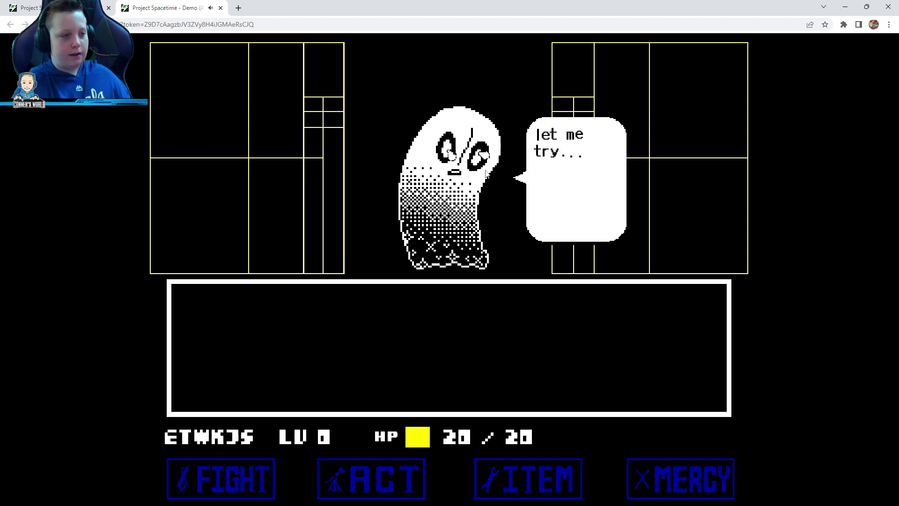
key(z)
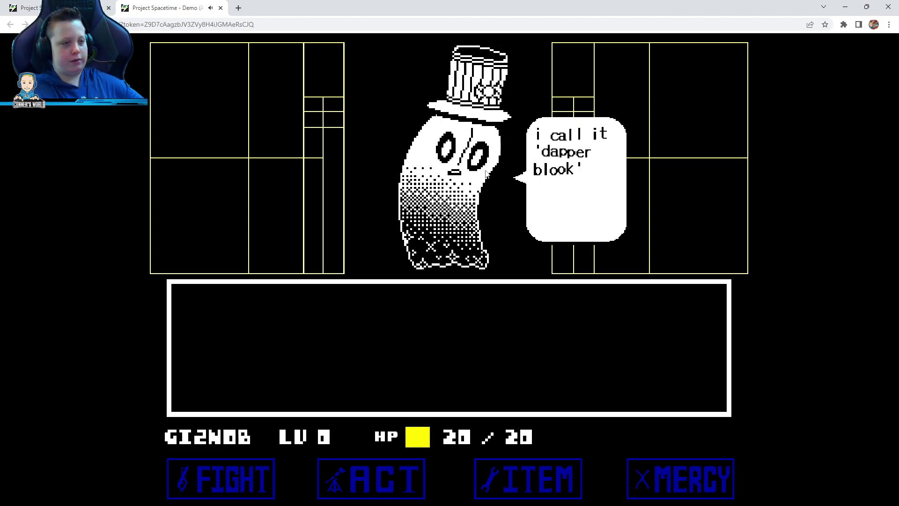
- After his 'dapper blook' top-hat speech, Cheer him a third time to win
key(z)
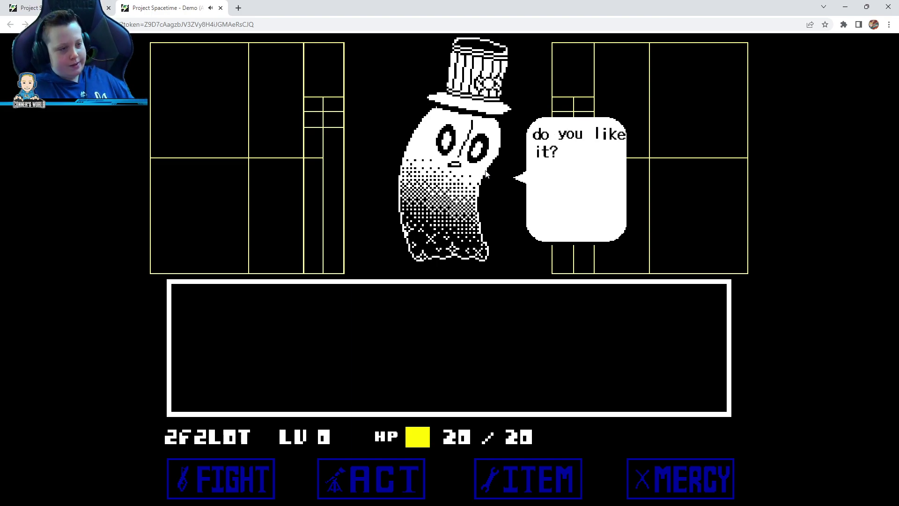
key(z)
key(z)
key(z)
key(Down)
key(Right)
key(z)
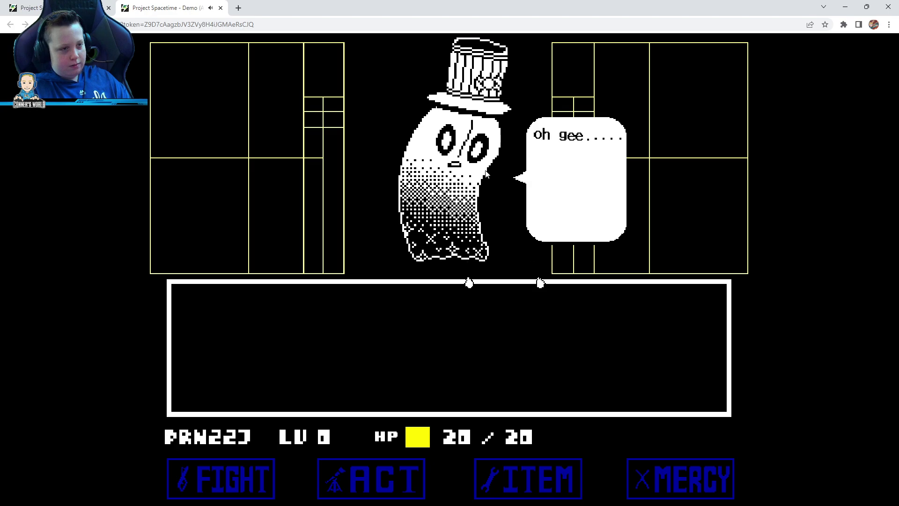
key(z)
key(z)
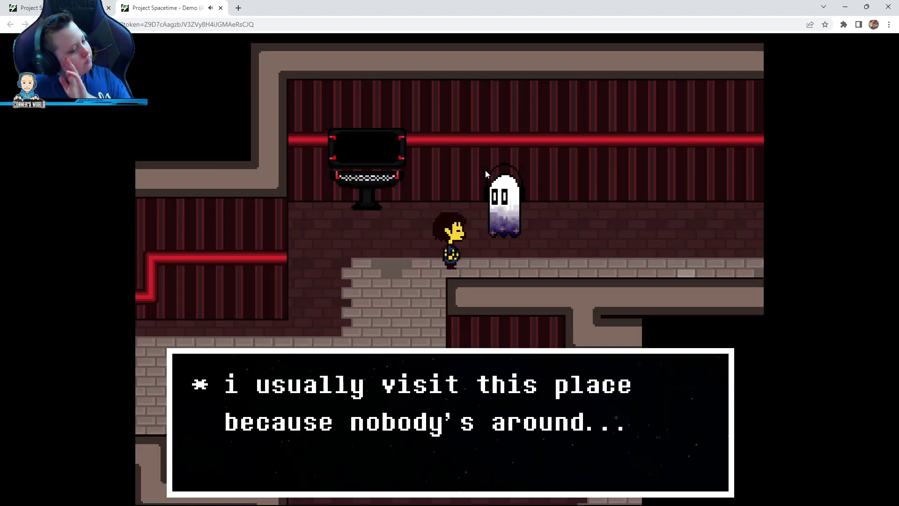
- Read through Napstablook's goodbye until he vanishes
key(z)
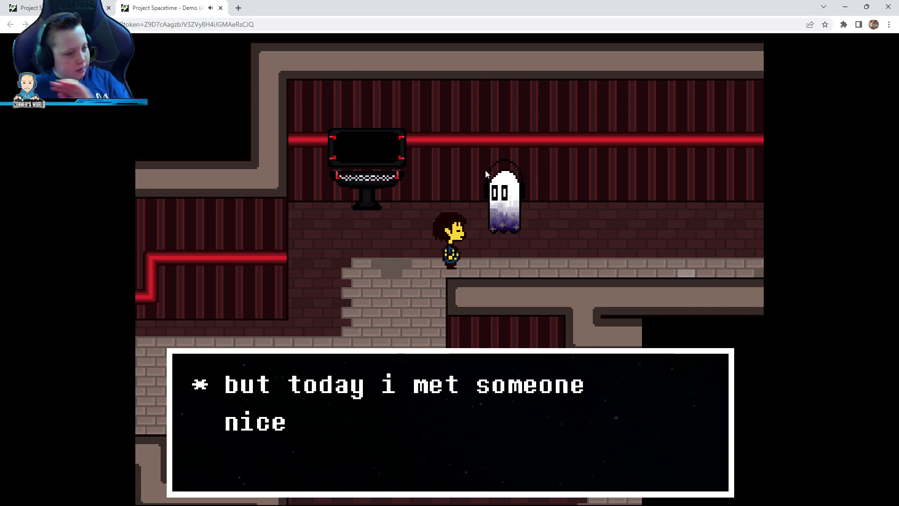
key(z)
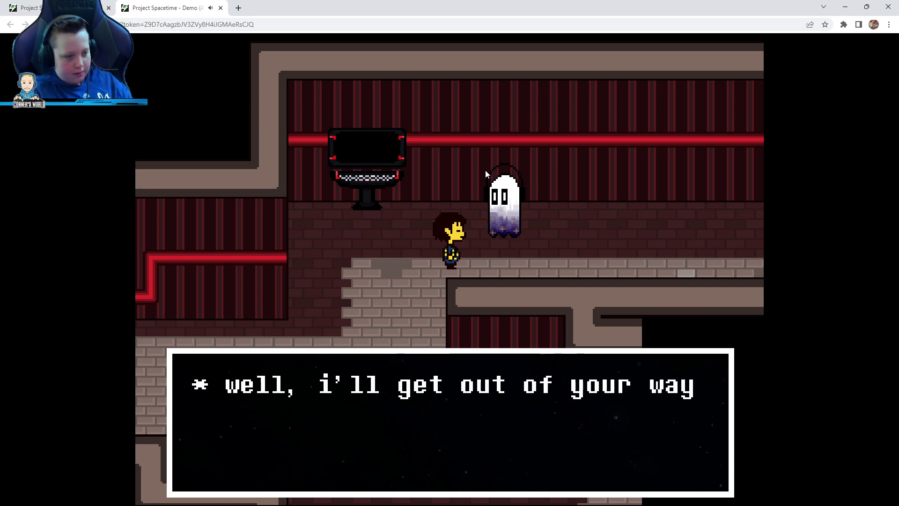
key(z)
key(z)
- Walk right along the corridor to the room exit
key(Right)
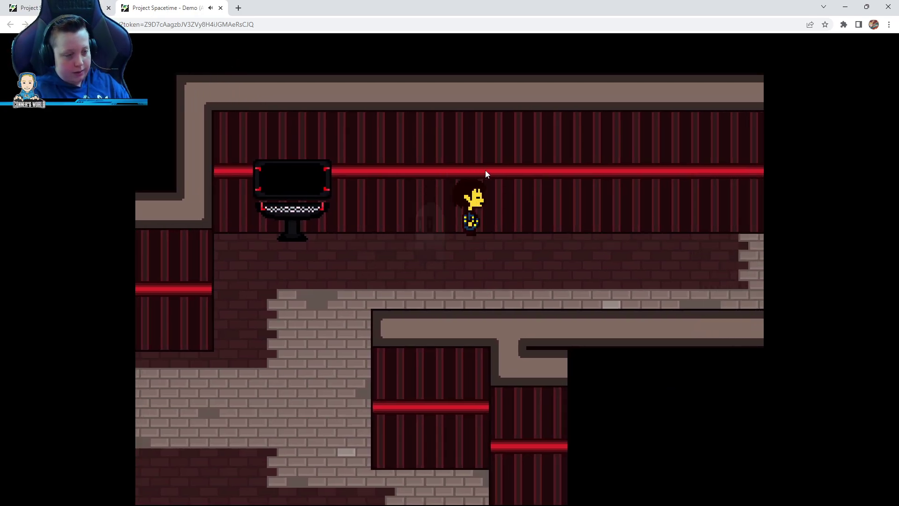
key(Right)
key(Up)
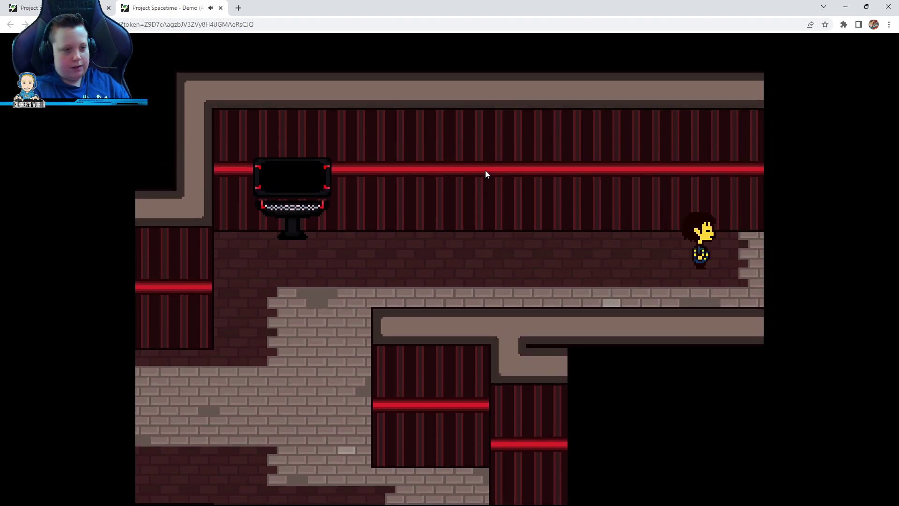
key(z)
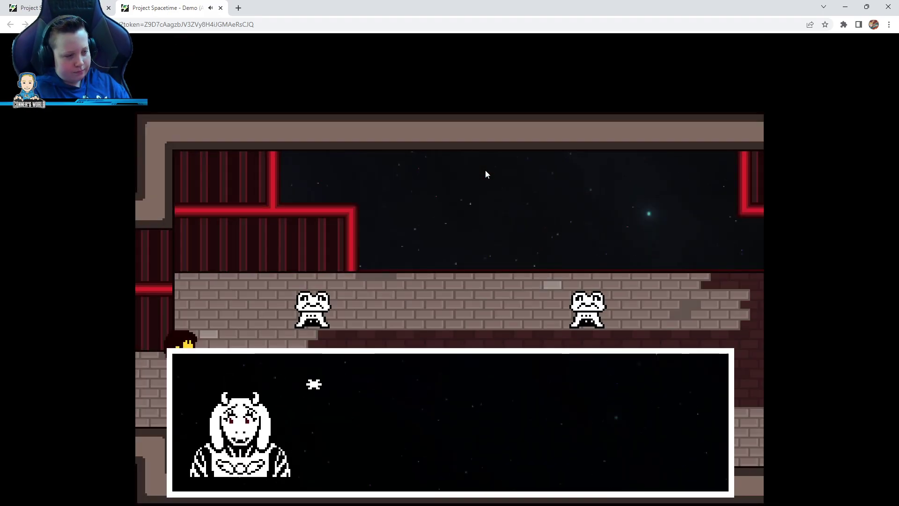
key(x)
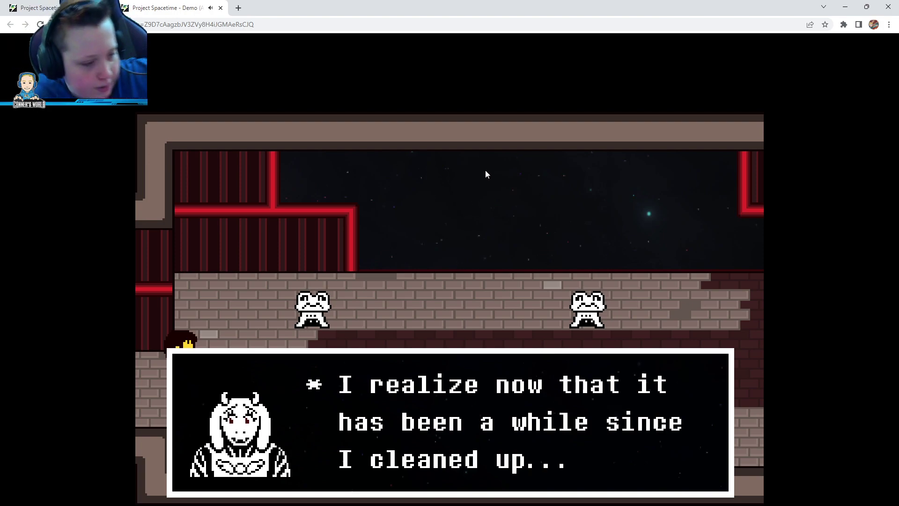
key(z)
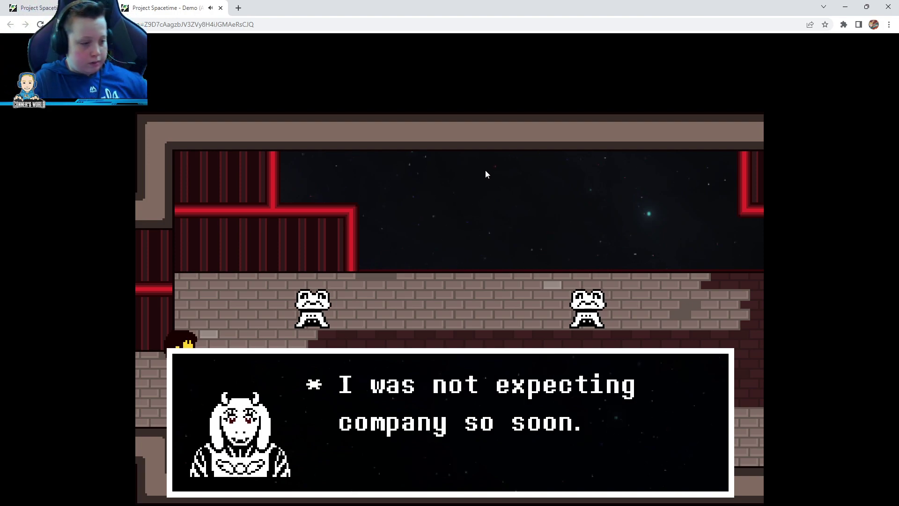
key(z)
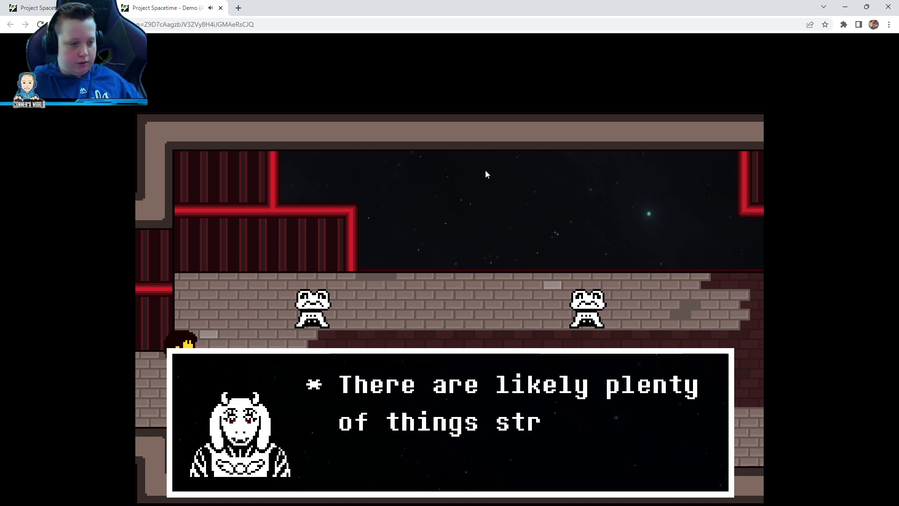
key(z)
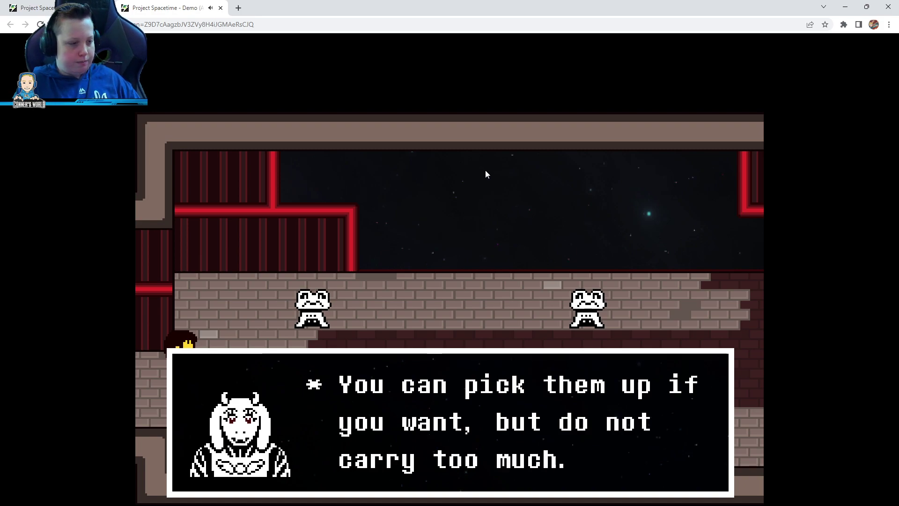
key(z)
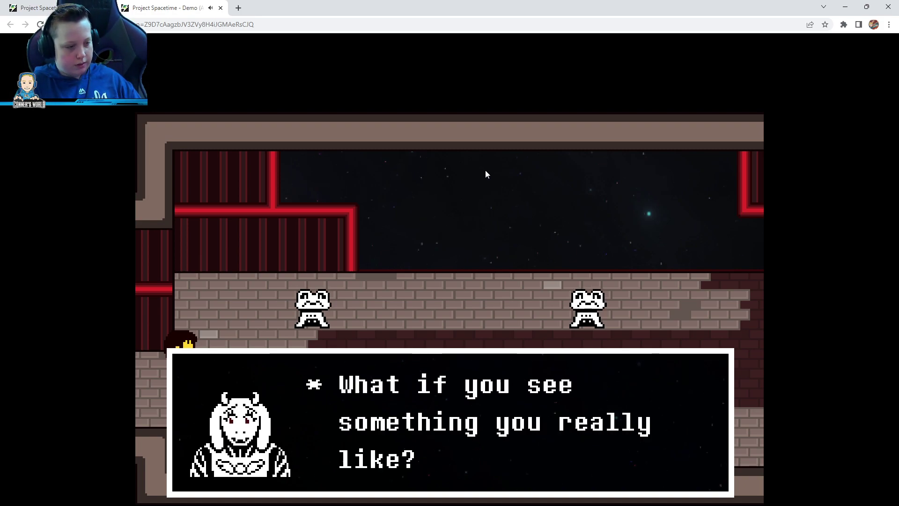
key(z)
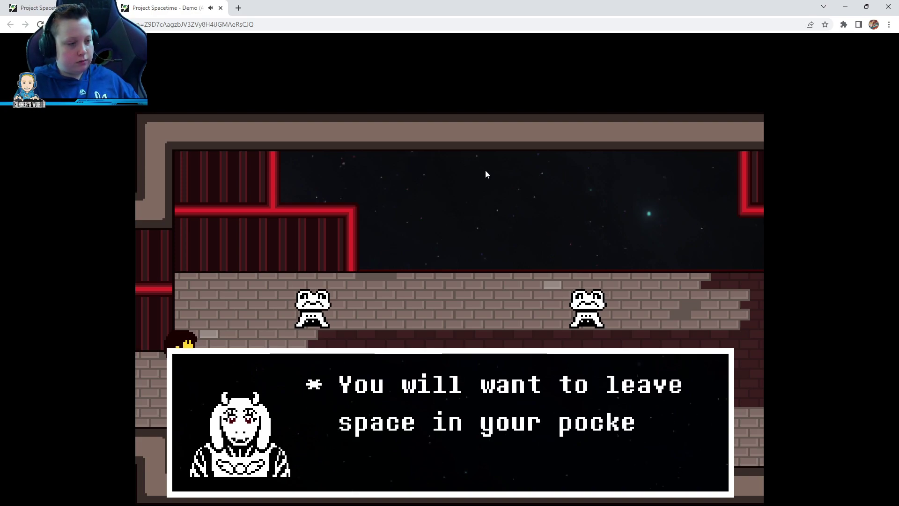
key(z)
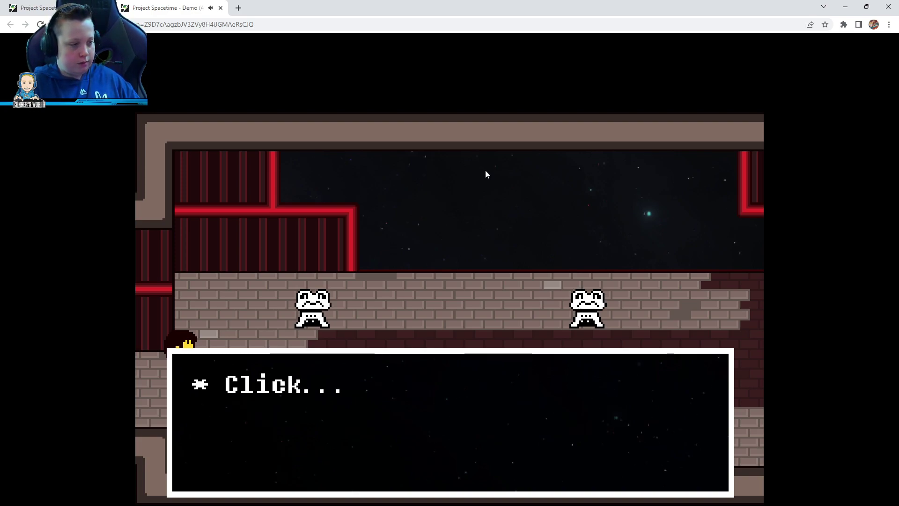
key(z)
- Walk right across the room past the two frog statues
key(Right)
key(Down)
key(Up)
key(Right)
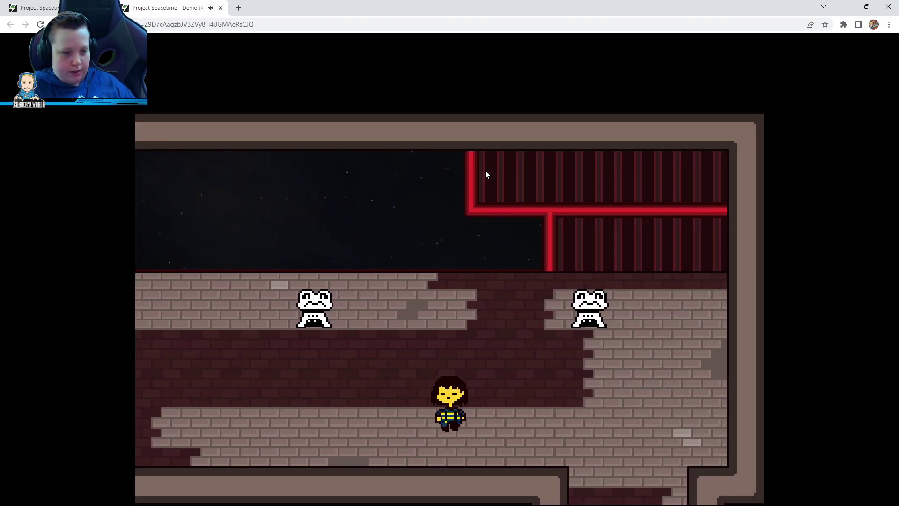
- Walk down through the bottom exit and past the machine
key(Right)
key(Down)
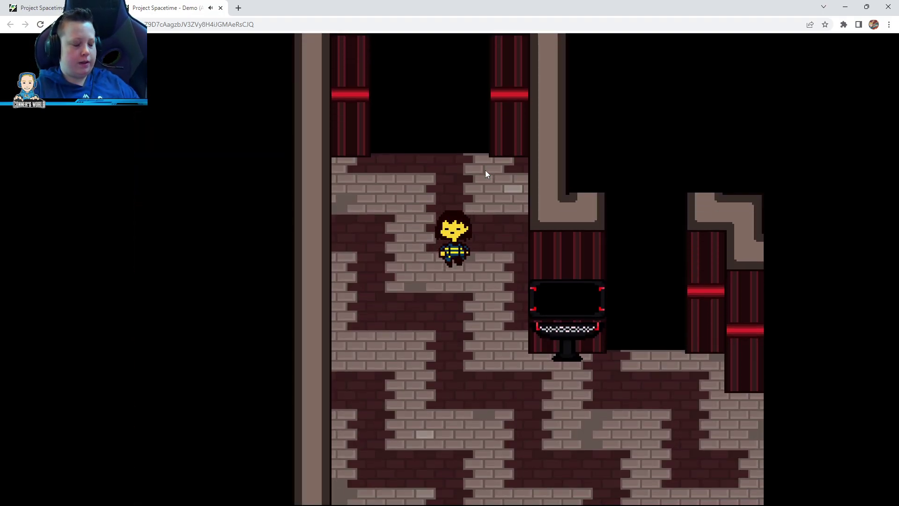
key(Right)
key(Down)
key(Right)
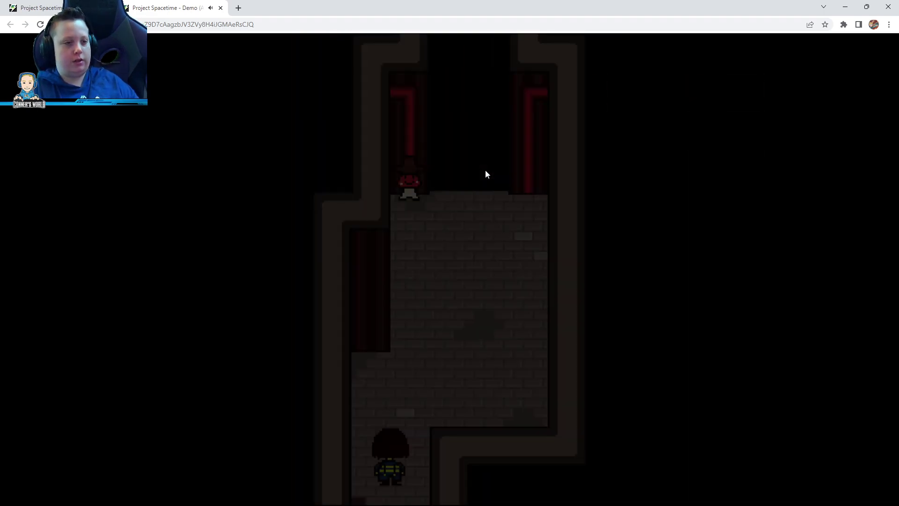
- Cross the brick room and hear Toriel's 'Not a scratch!' greeting
key(Down)
key(Right)
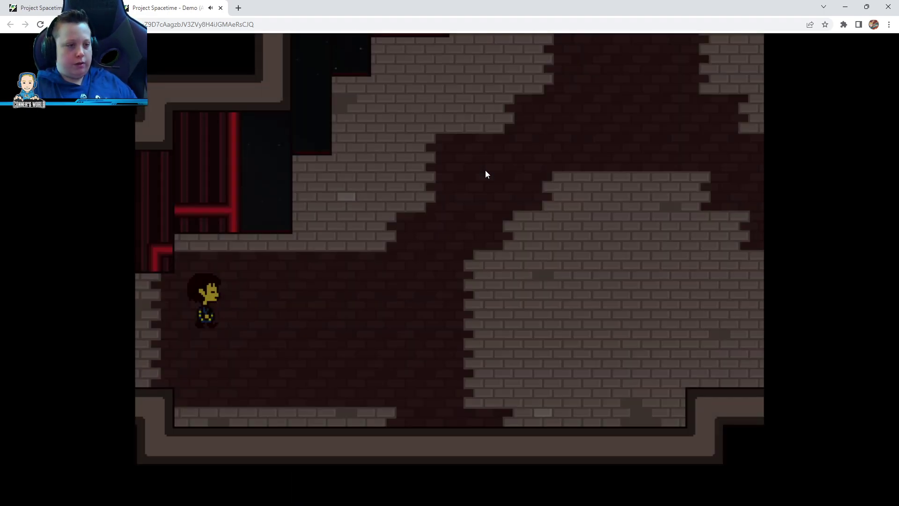
key(Right)
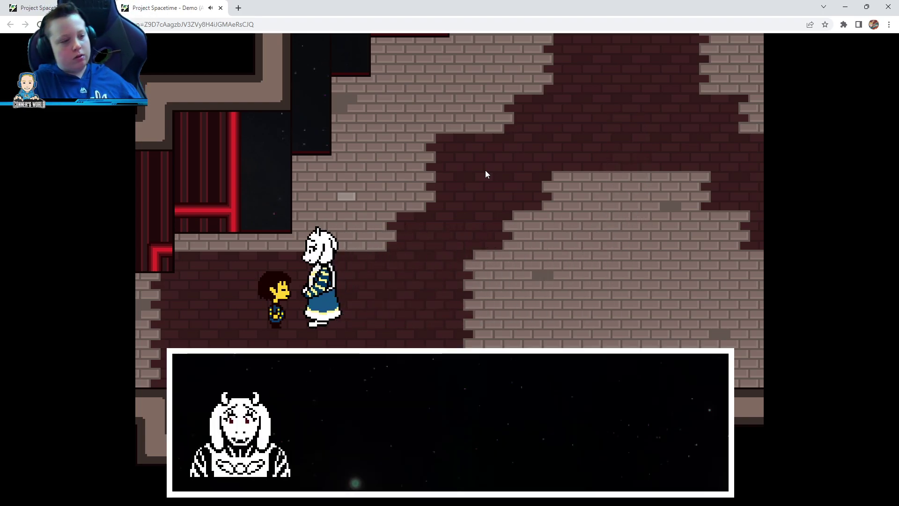
key(z)
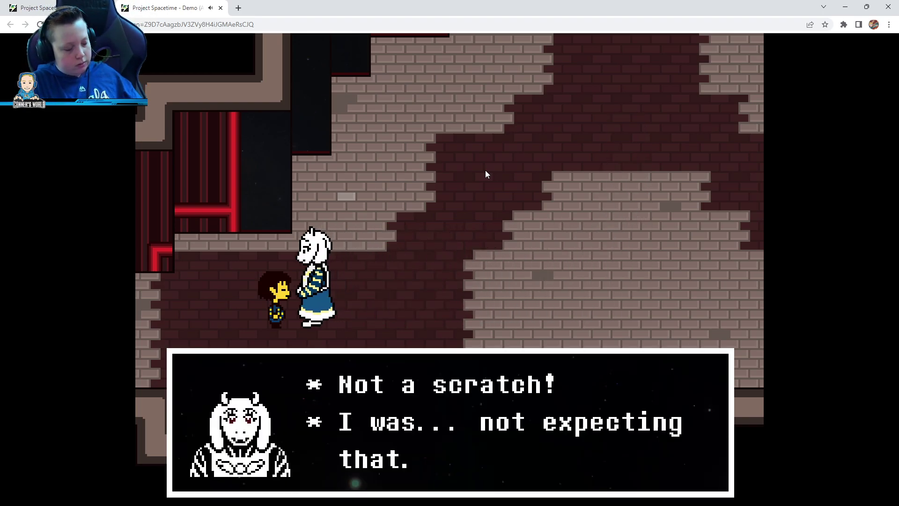
key(z)
key(z)
key(z)
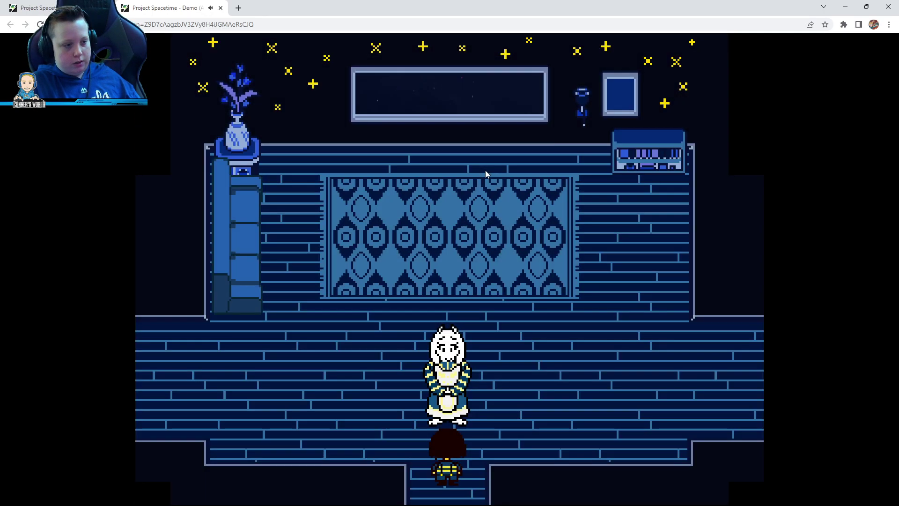
- Advance and skip Toriel's parlour dialogue until she unveils her surprise instead of snail pie
key(z)
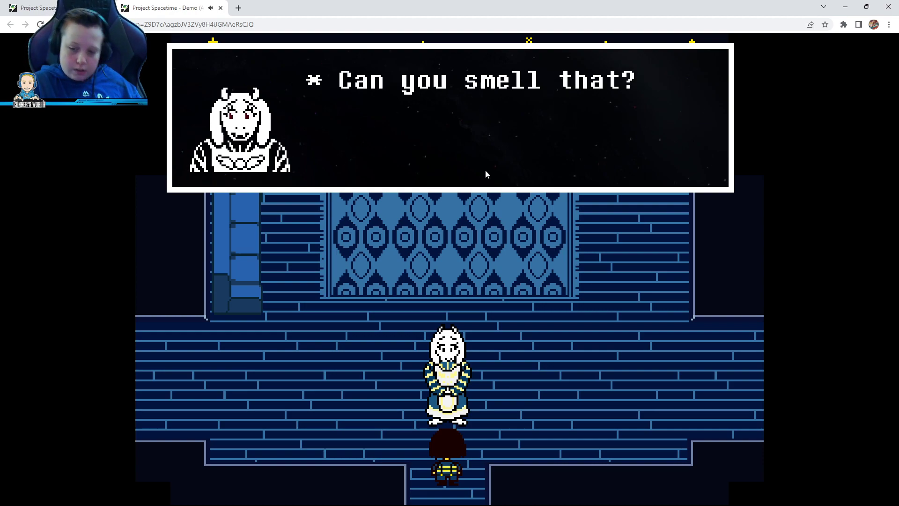
key(z)
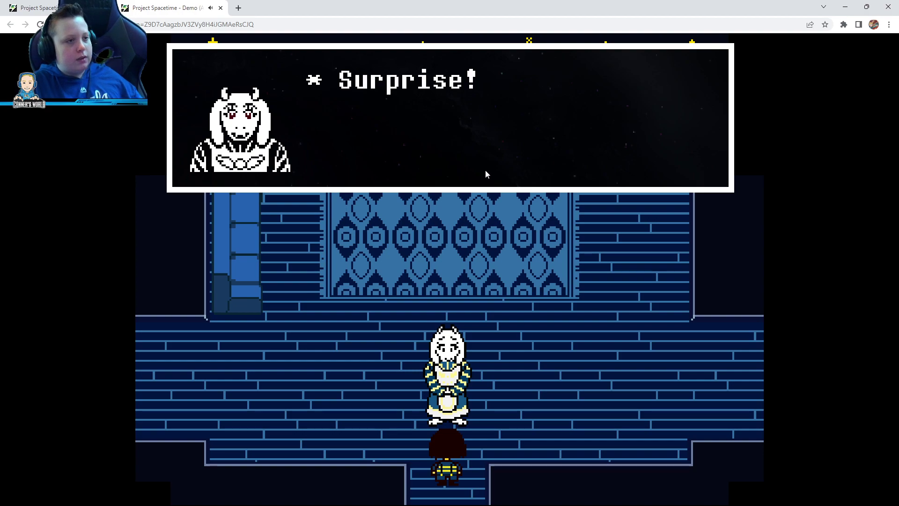
key(z)
key(x)
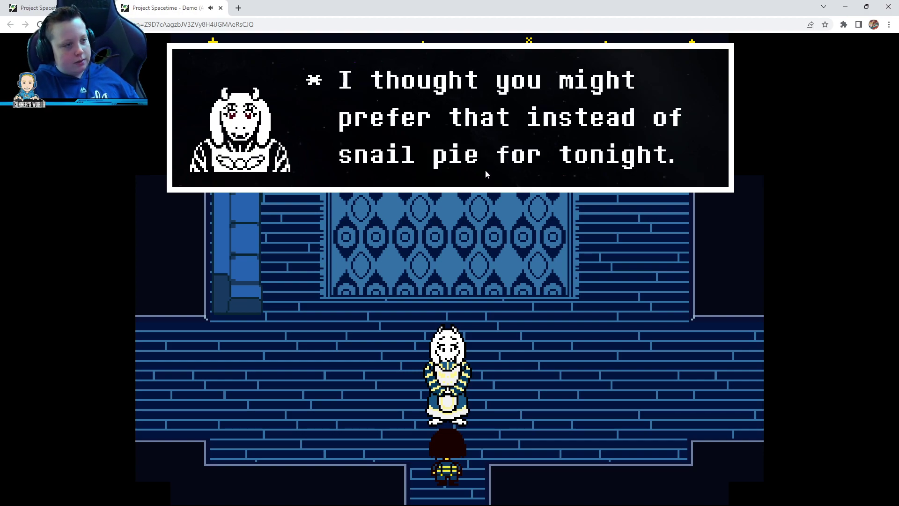
key(z)
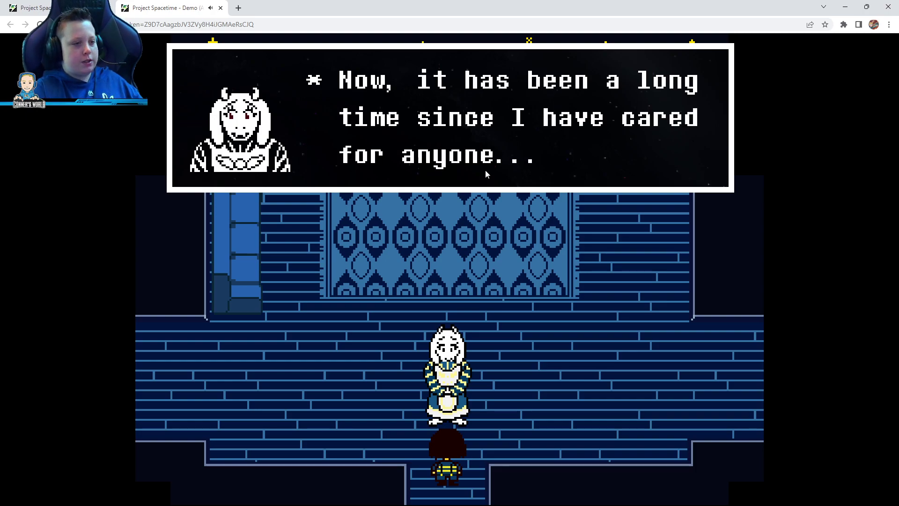
key(z)
key(z)
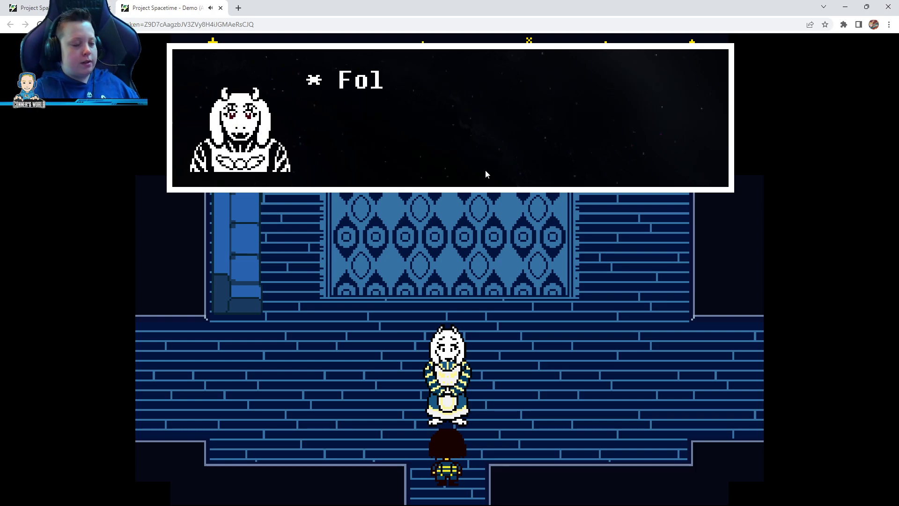
key(x)
key(z)
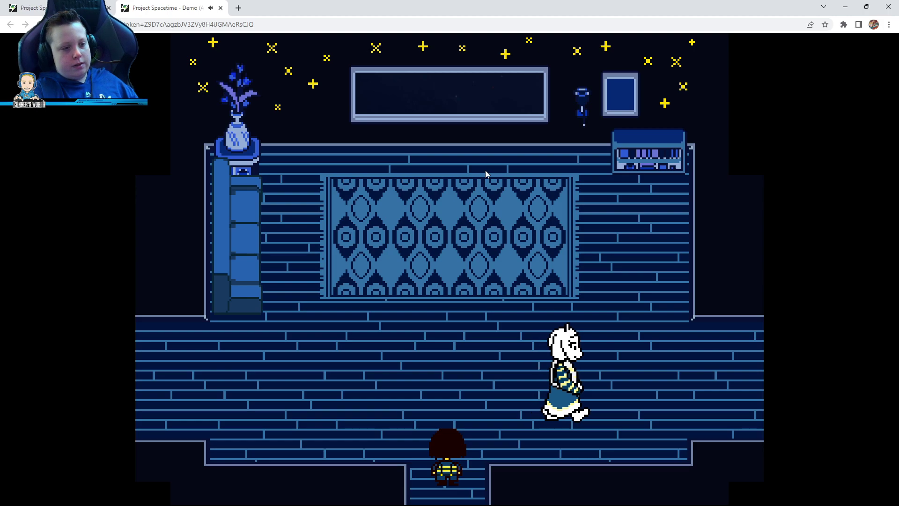
- Walk down out of the living room and around the red-brick room
key(Down)
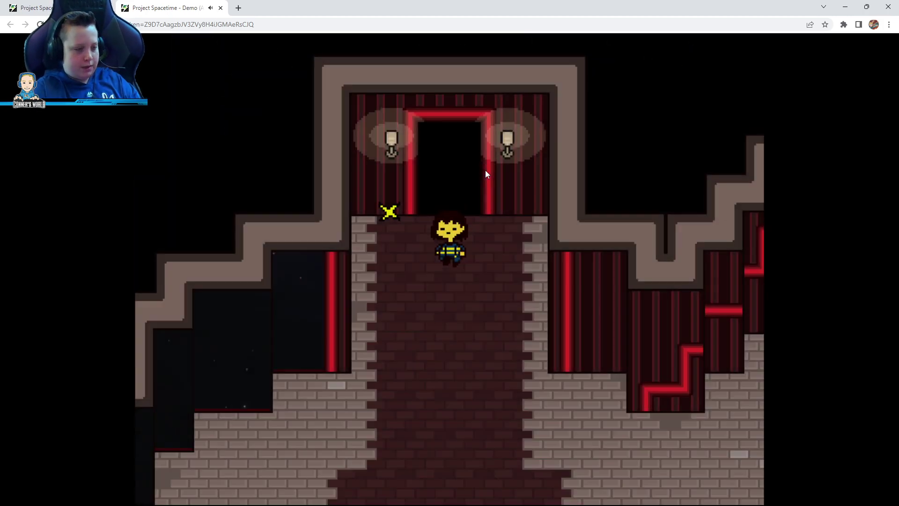
key(Down)
key(Up)
key(Down)
key(Down)
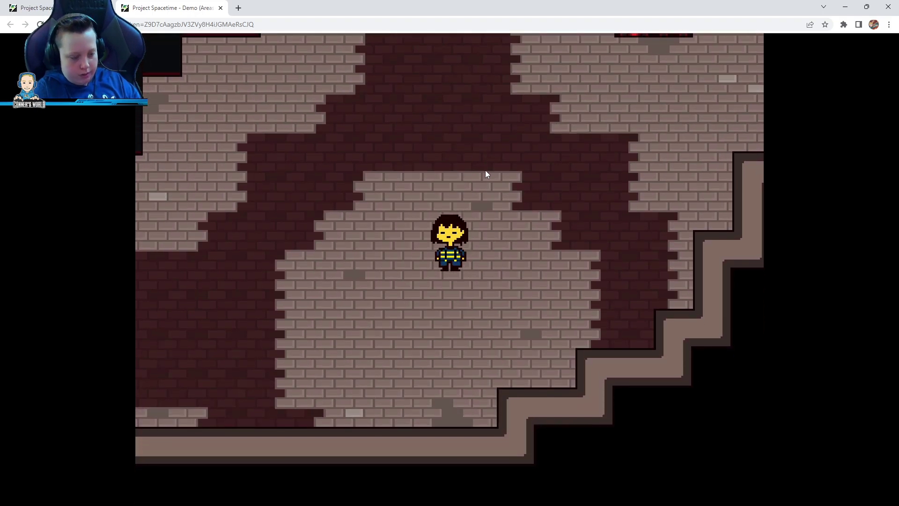
- Follow the corridors right to Toriel and start her walking cutscene
key(Right)
key(Up)
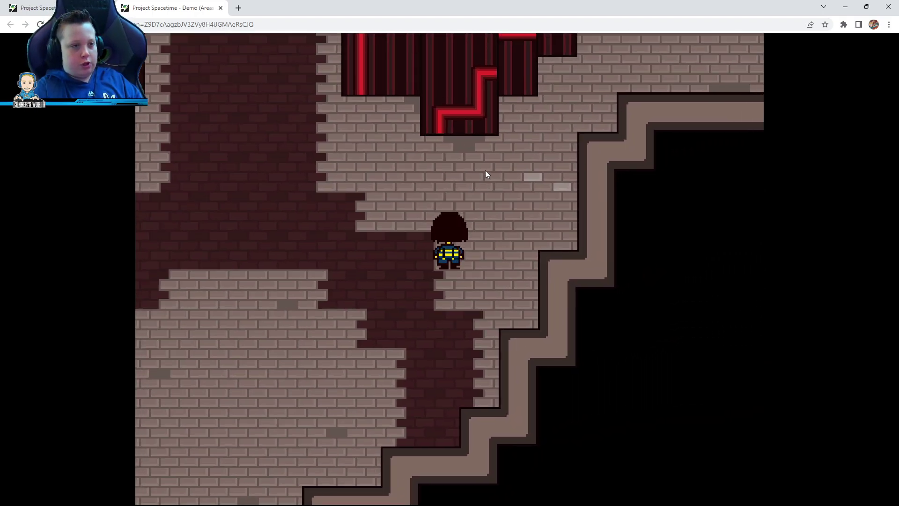
key(Up)
key(Right)
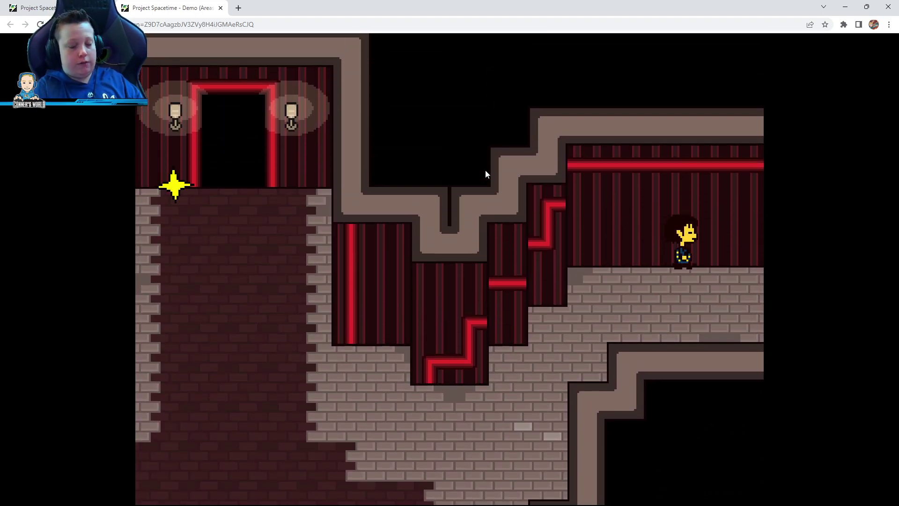
key(Right)
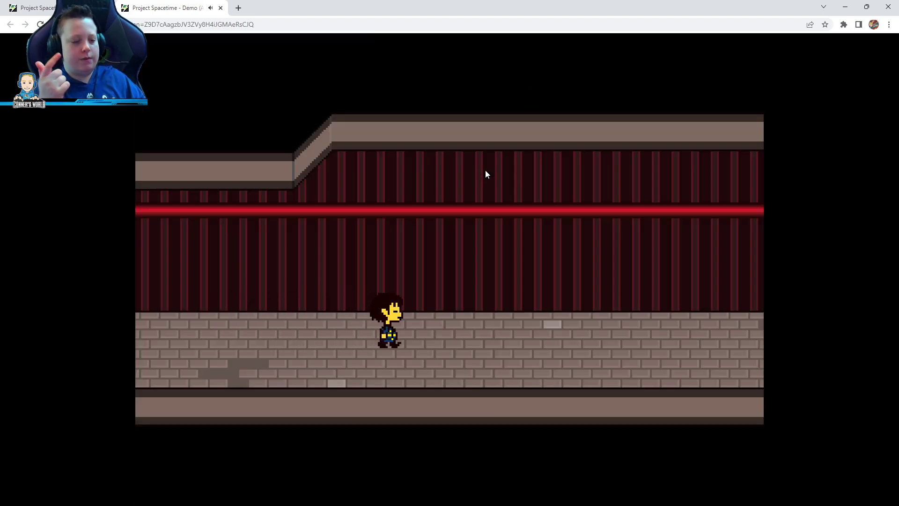
key(Right)
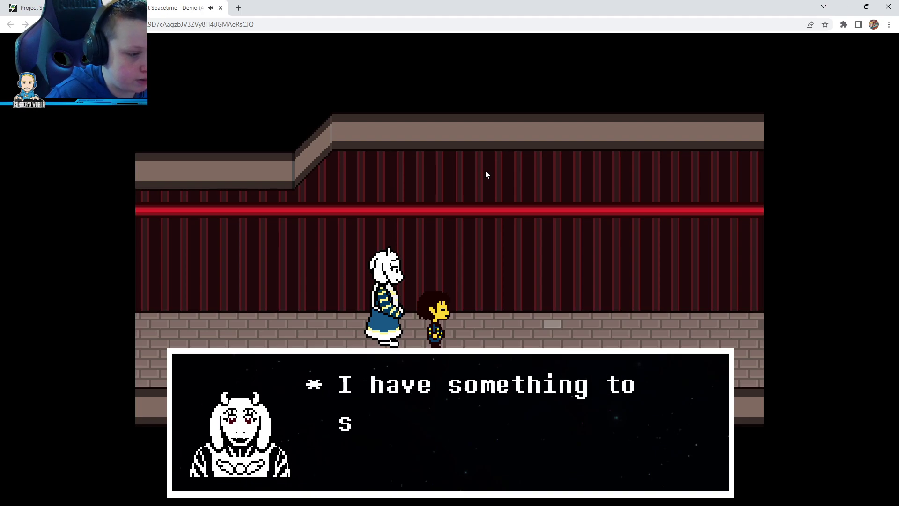
key(z)
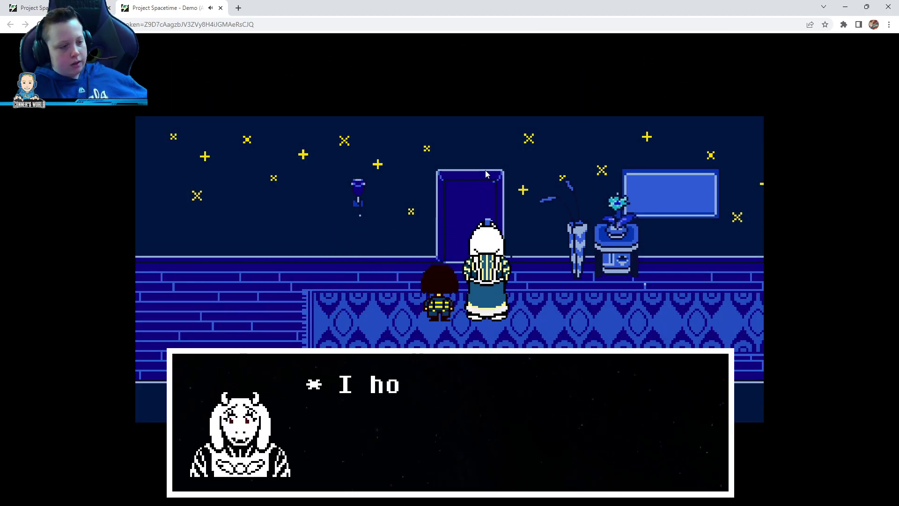
- Let Toriel leave to check the pie, then enter the bedroom toward the wardrobe
key(z)
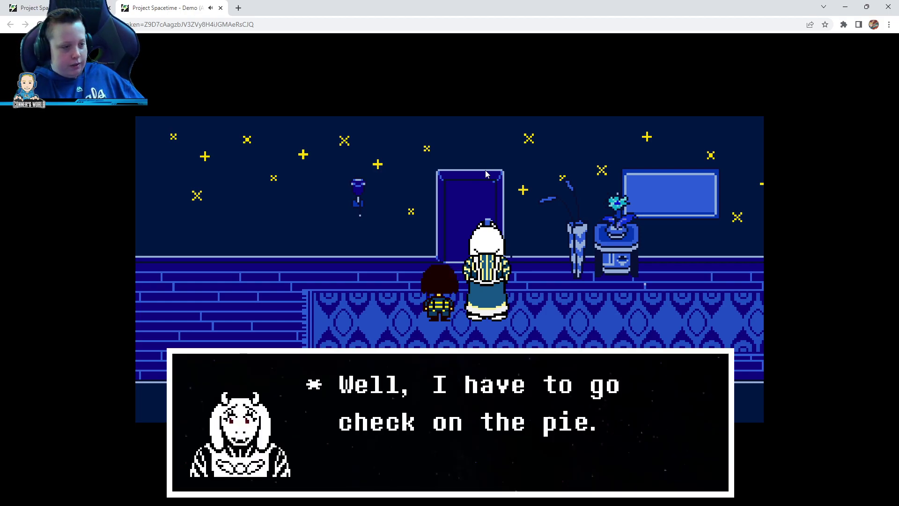
key(z)
key(z)
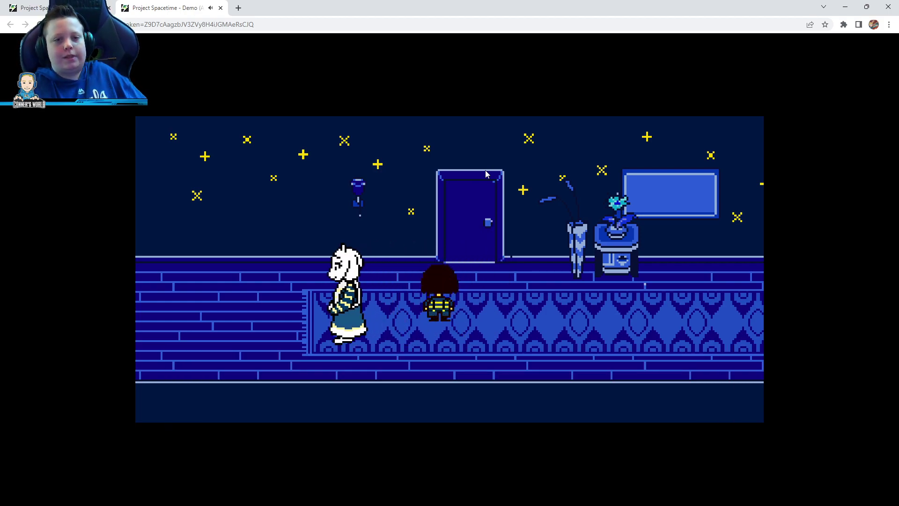
key(Up)
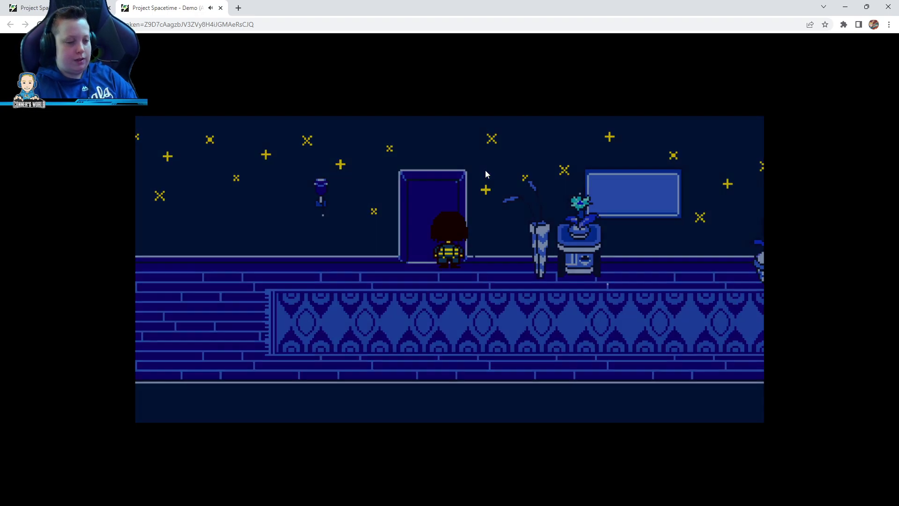
key(Left)
key(Up)
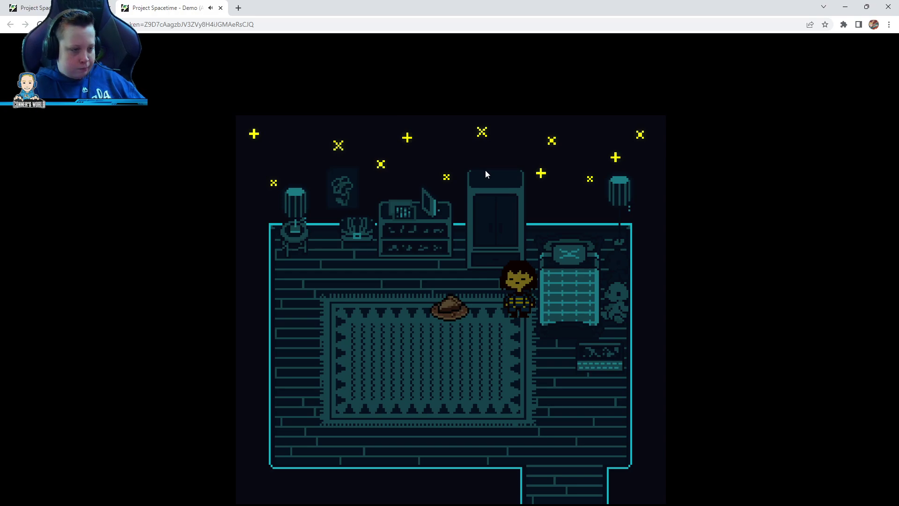
- Pick up the hat from the bedroom rug and head for the exit
key(Left)
key(z)
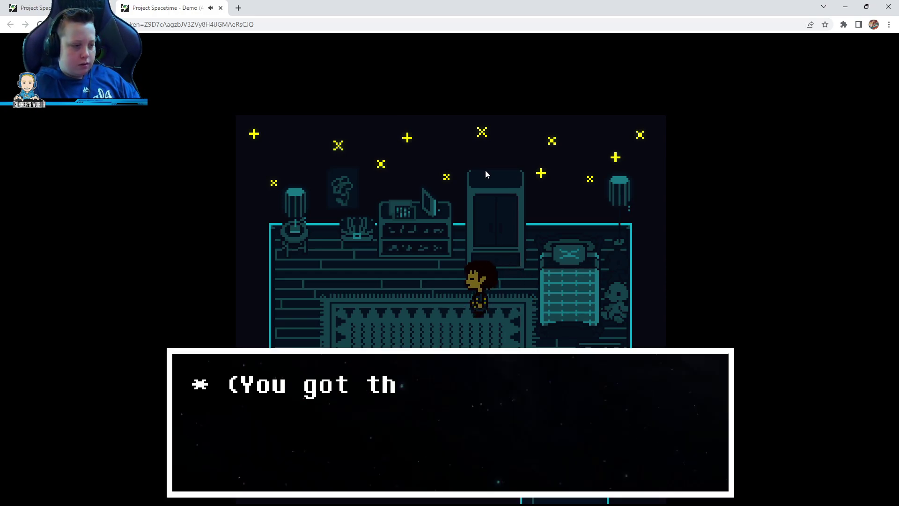
key(z)
key(Down)
key(Right)
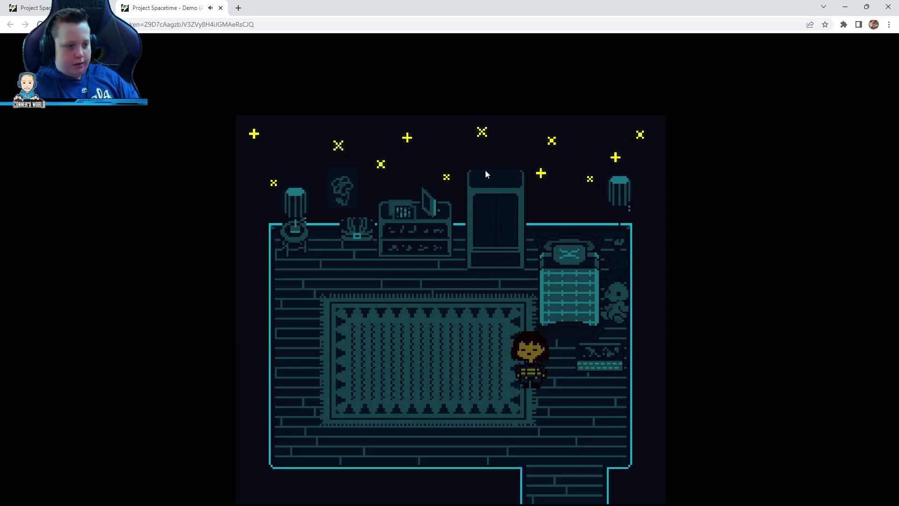
- Peek into the dark bedroom down the hall, then walk left toward the living room
key(Down)
key(Right)
key(Right)
key(Up)
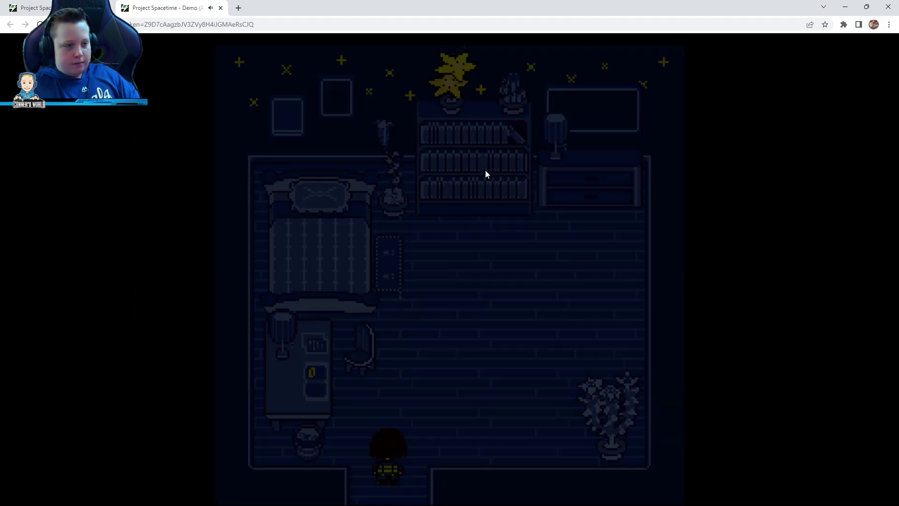
key(Down)
key(Left)
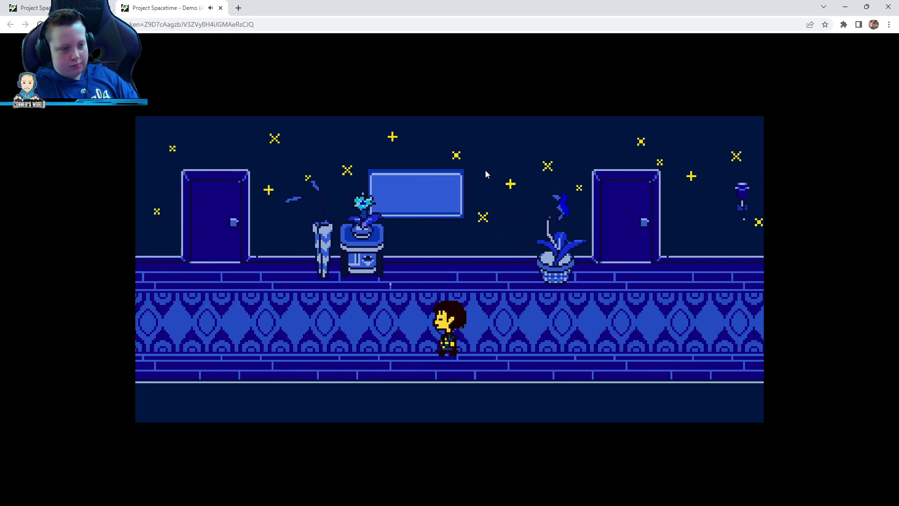
key(Up)
key(Left)
key(Left)
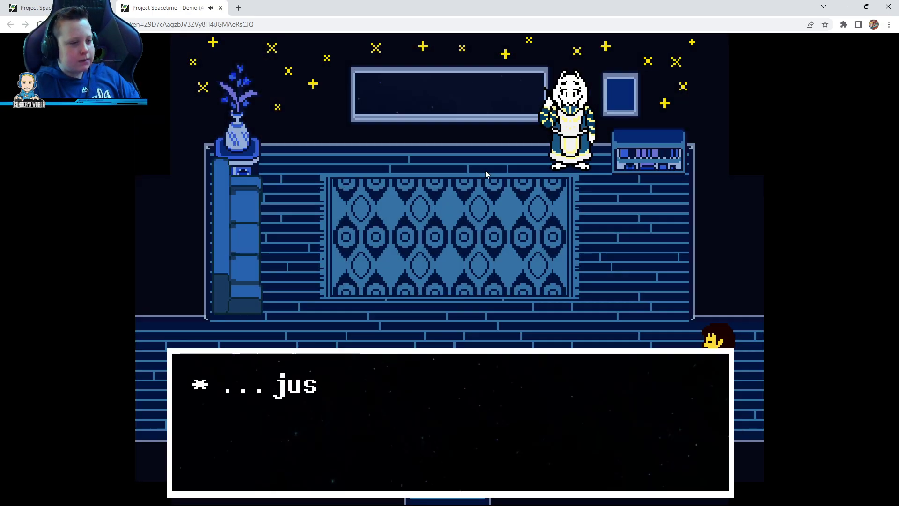
- Listen to Toriel's party-club talk and dismiss the Sticky Keys popup with No
key(z)
key(z)
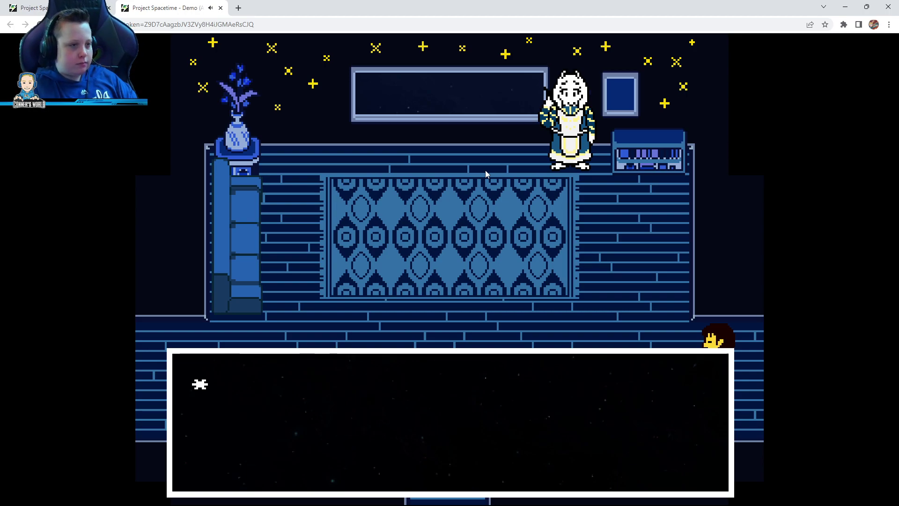
key(z)
key(z)
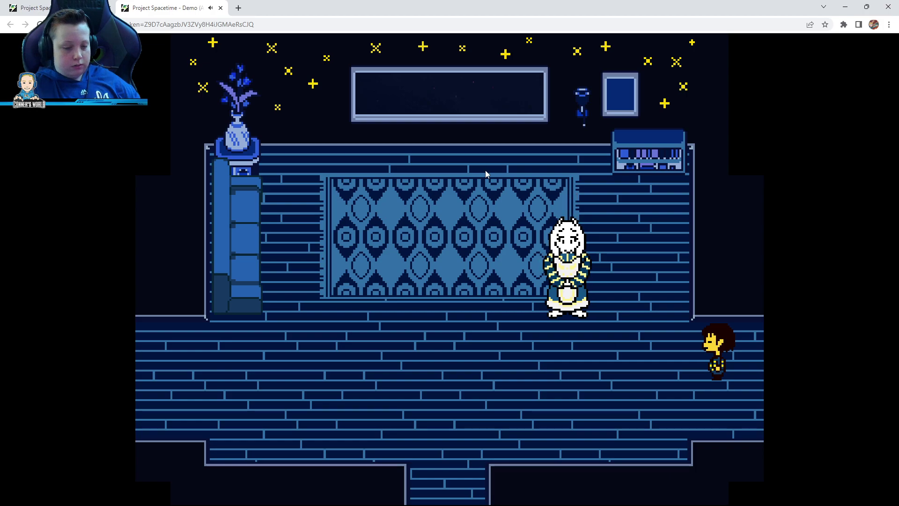
key(z)
key(shift)
key(shift)
key(shift)
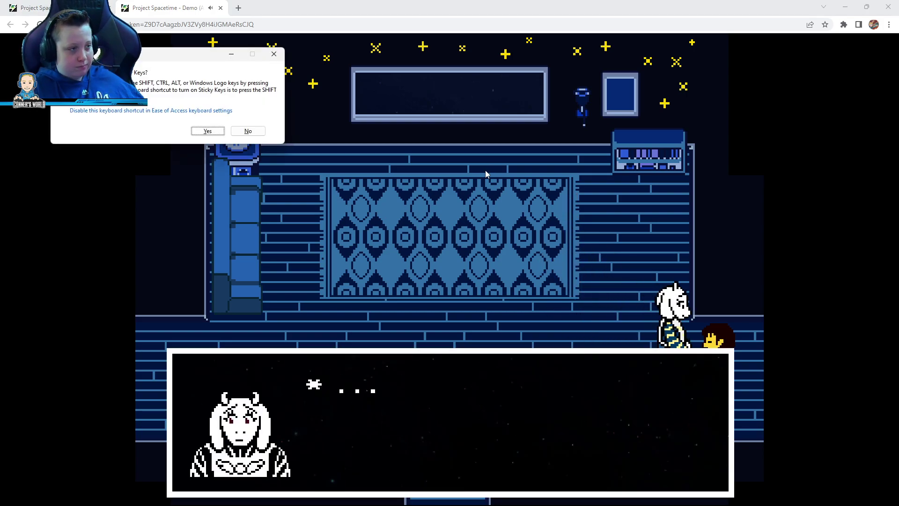
click(259, 134)
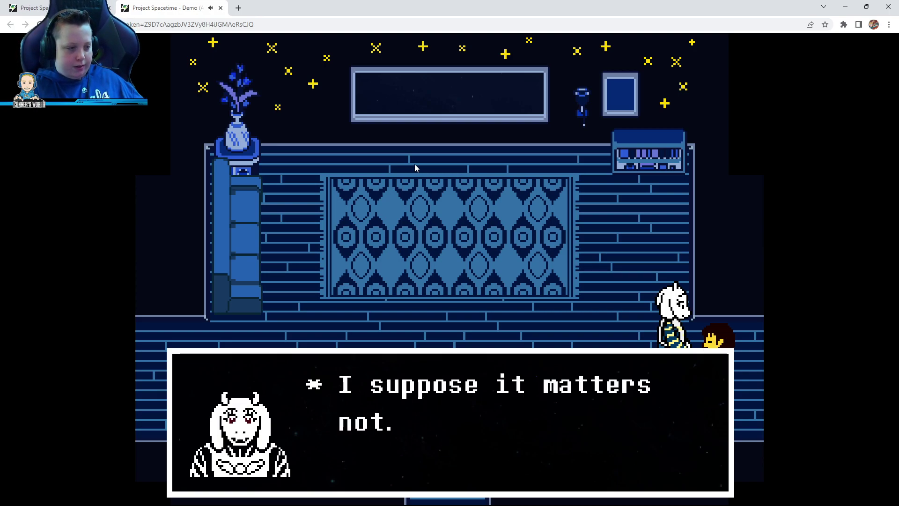
- Finish Toriel's dialogue and walk toward the living room's bottom exit
key(z)
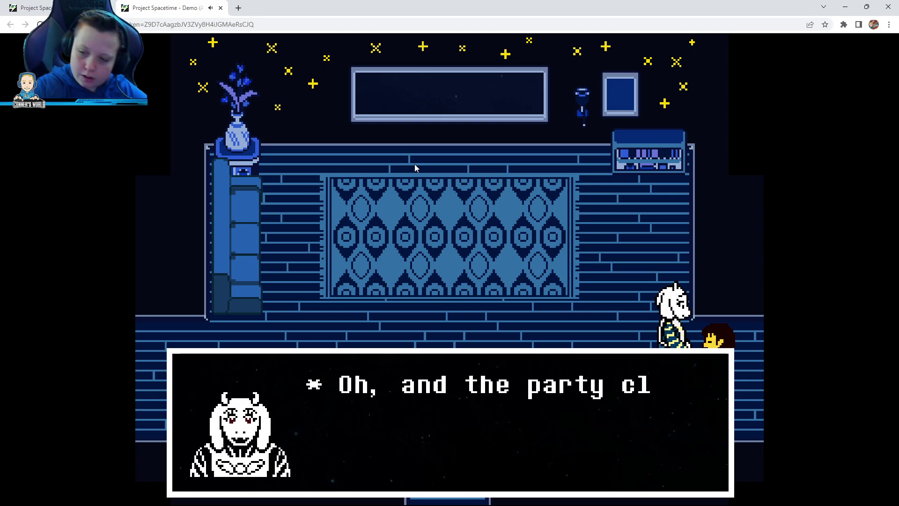
key(z)
key(z)
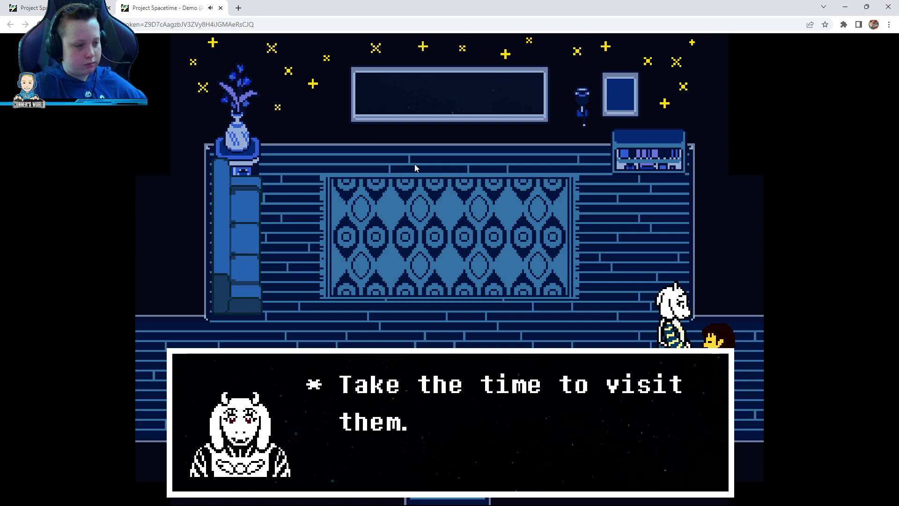
key(z)
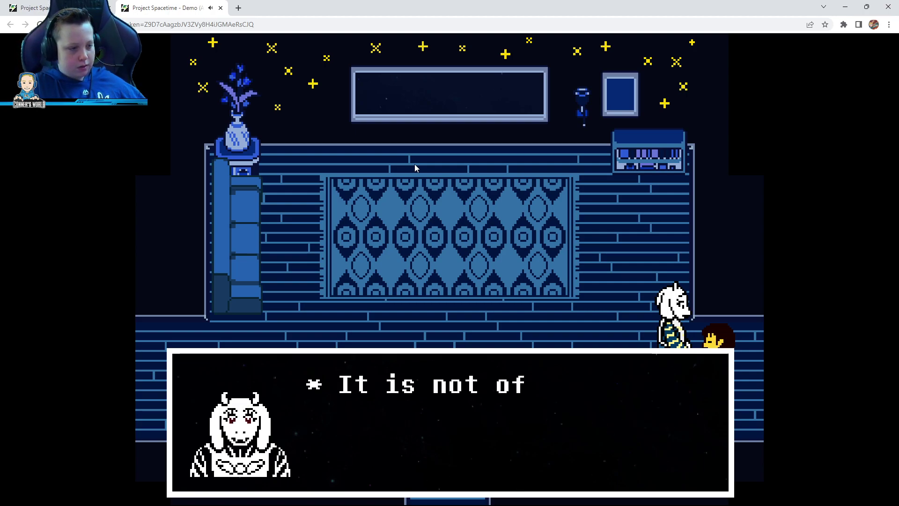
key(z)
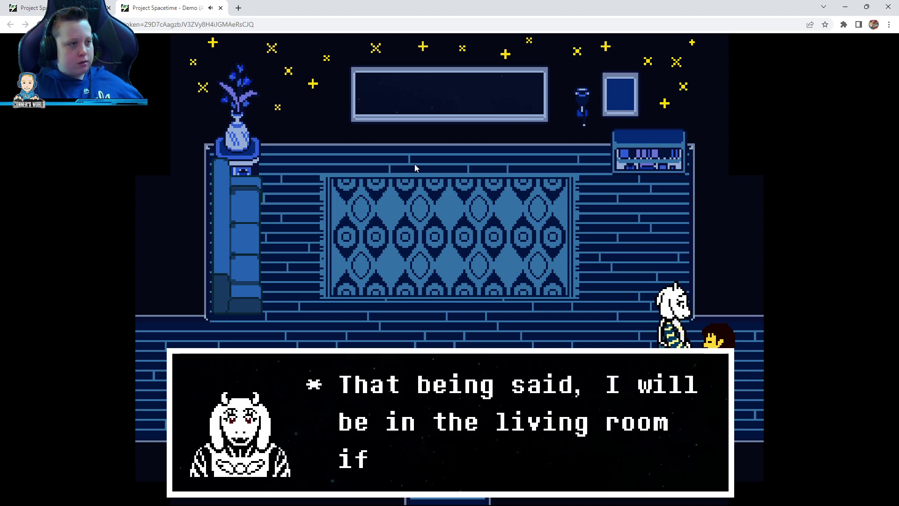
key(z)
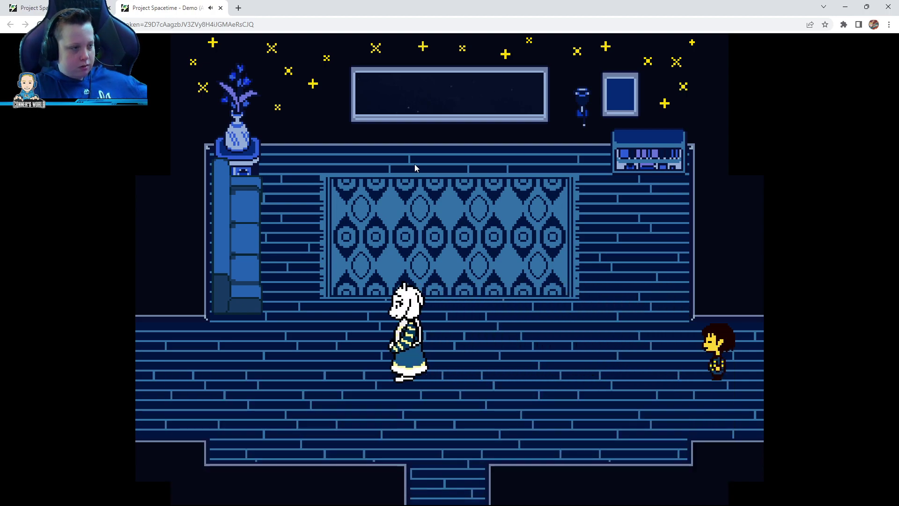
key(Left)
key(Down)
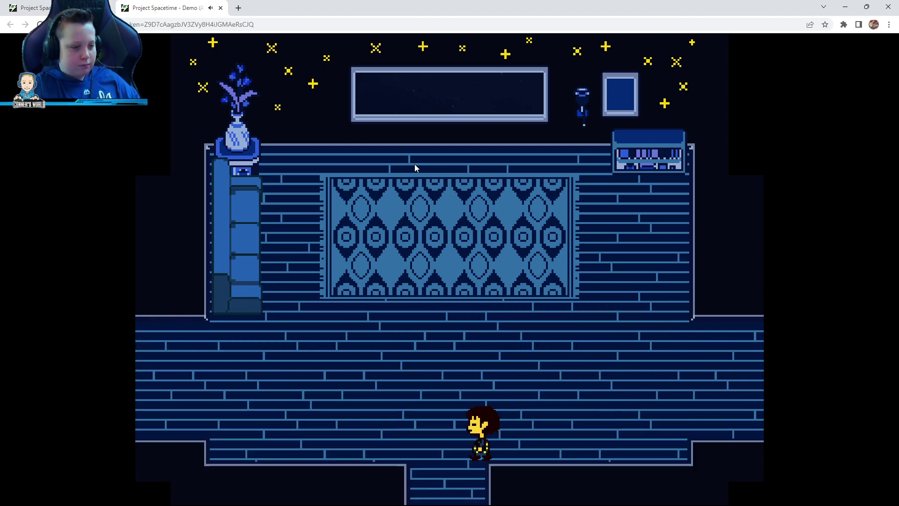
- Walk right down the corridor until Toriel urges the child to play at home
key(Down)
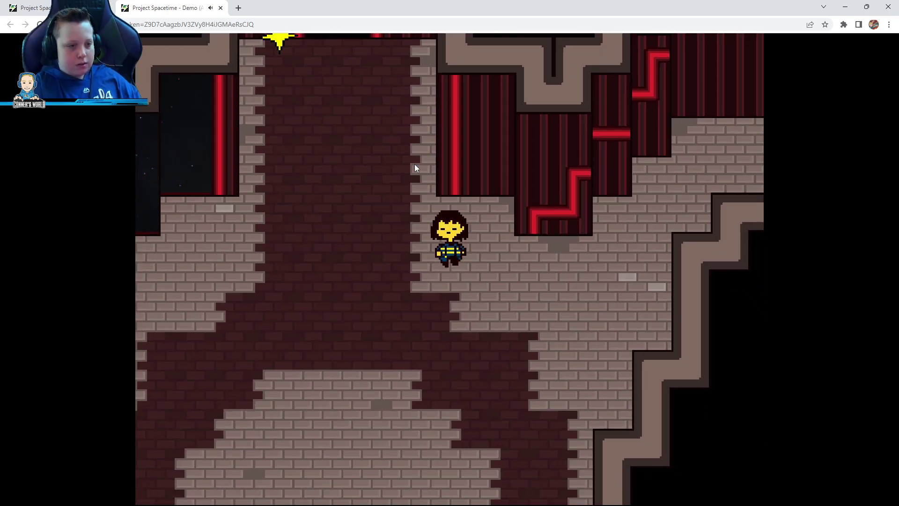
key(Up)
key(Right)
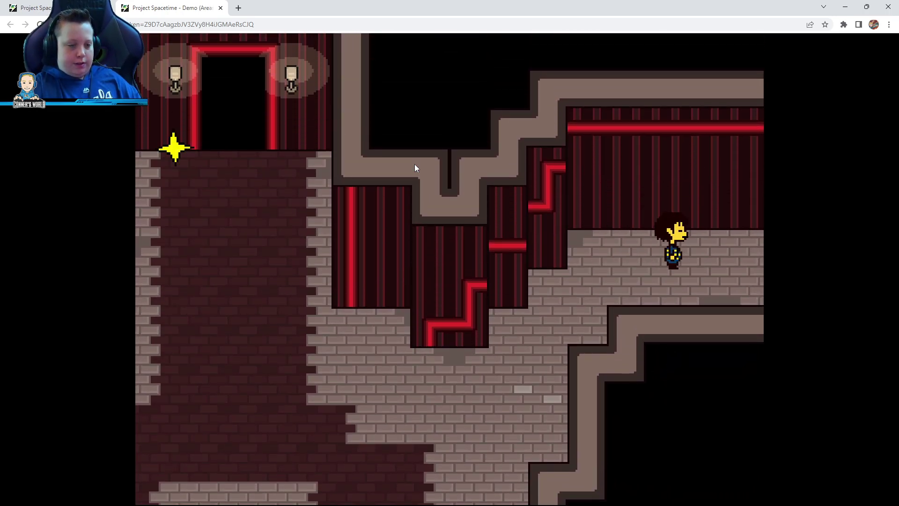
key(Right)
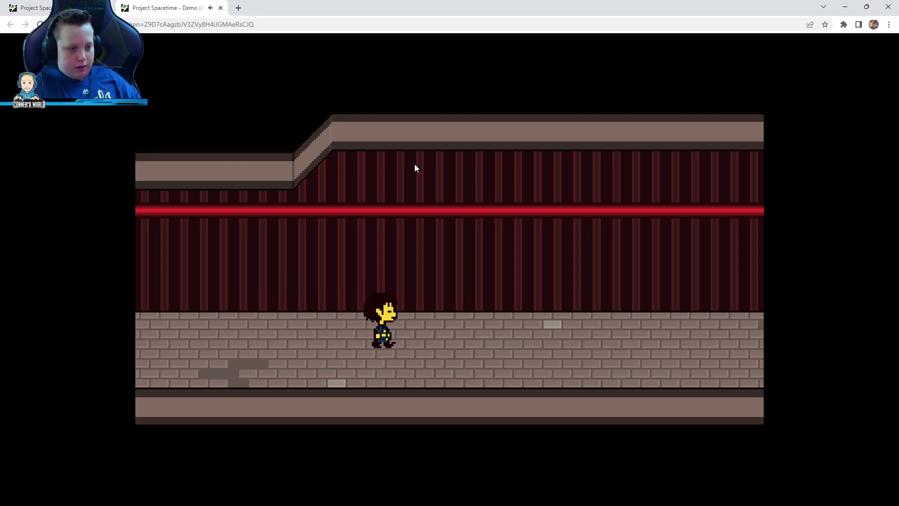
key(Right)
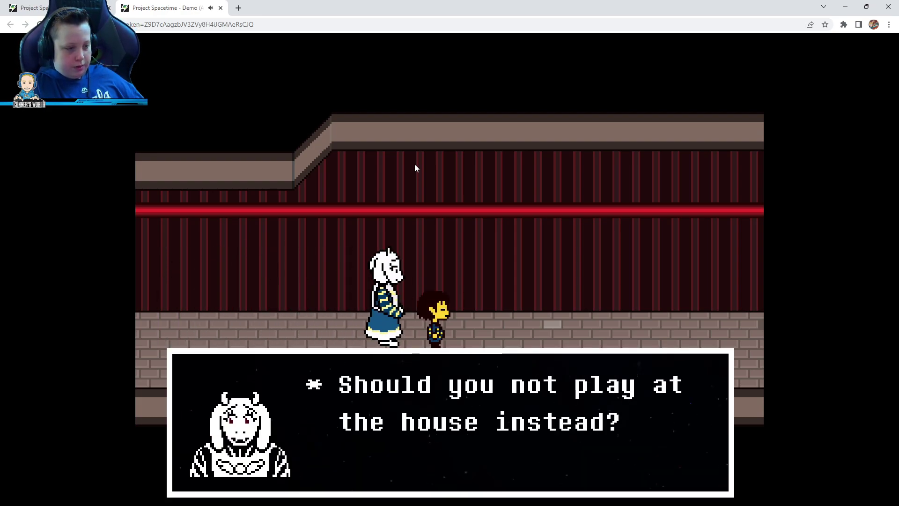
key(z)
key(z)
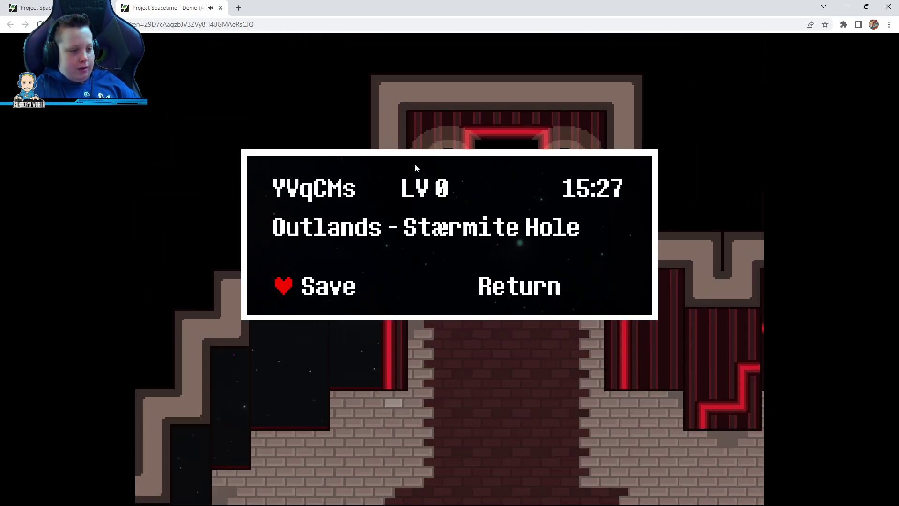
- Save the game at the save point and go up through the red doorway
key(z)
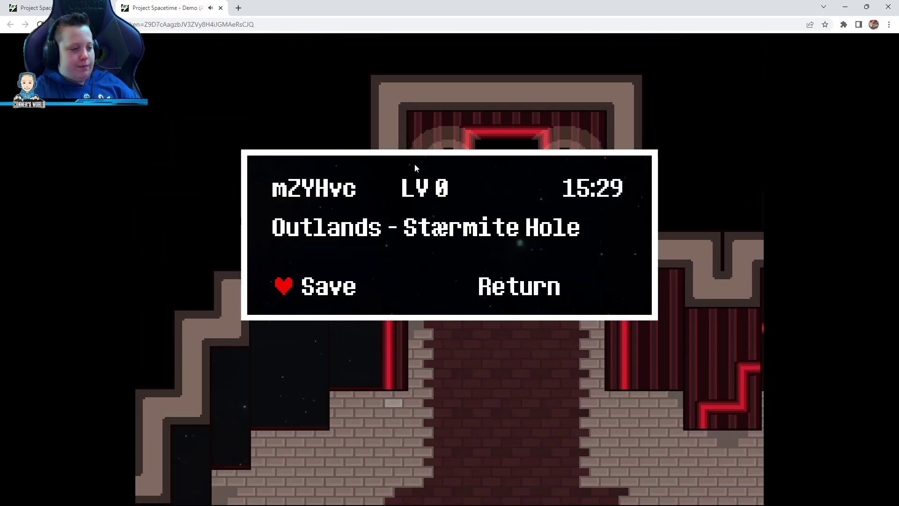
key(z)
key(z)
key(Right)
key(Up)
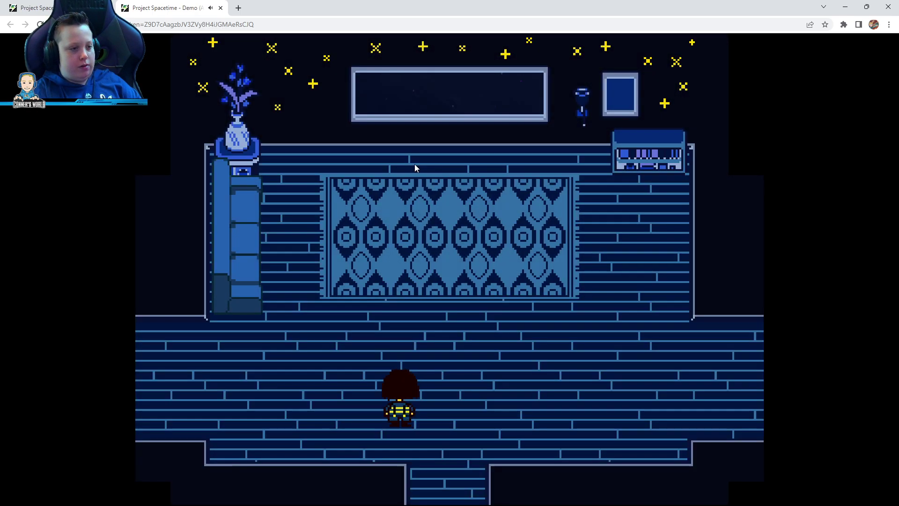
- Walk through the fireplace room, peek into the kitchen, then go to Toriel's armchair
key(Left)
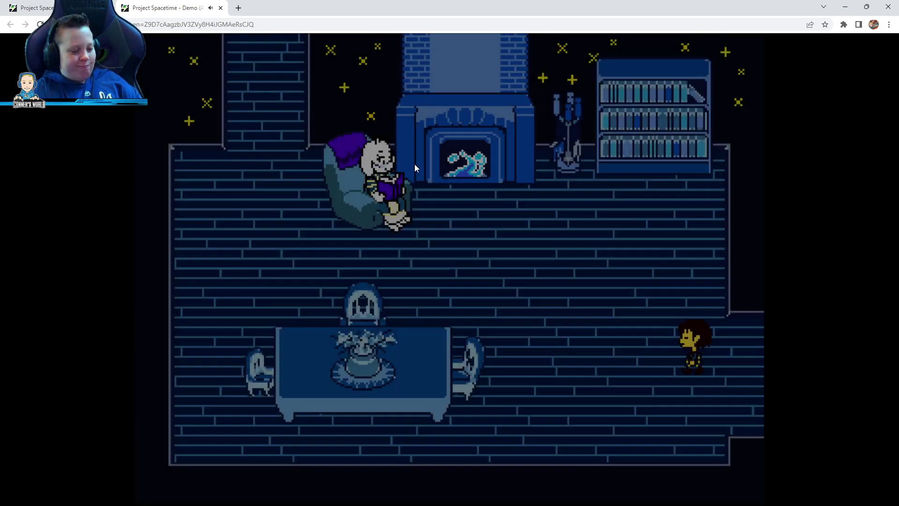
key(Up)
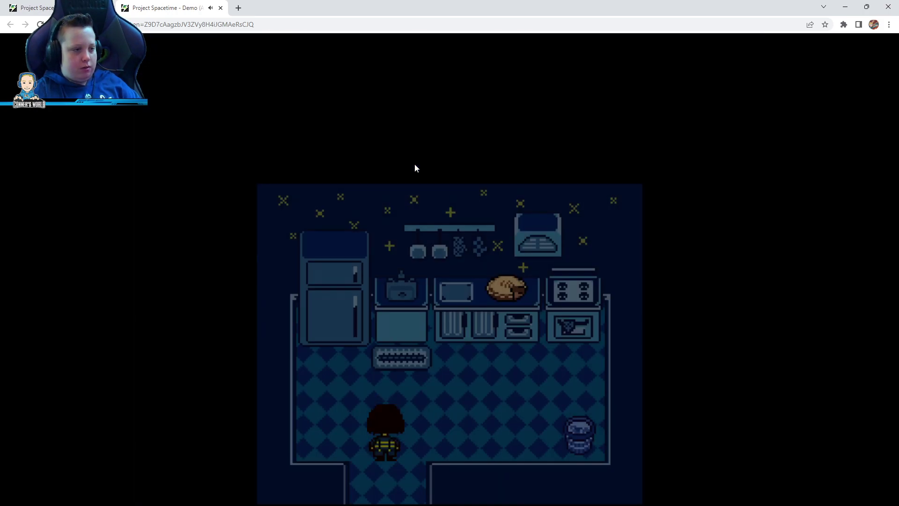
key(Right)
key(Down)
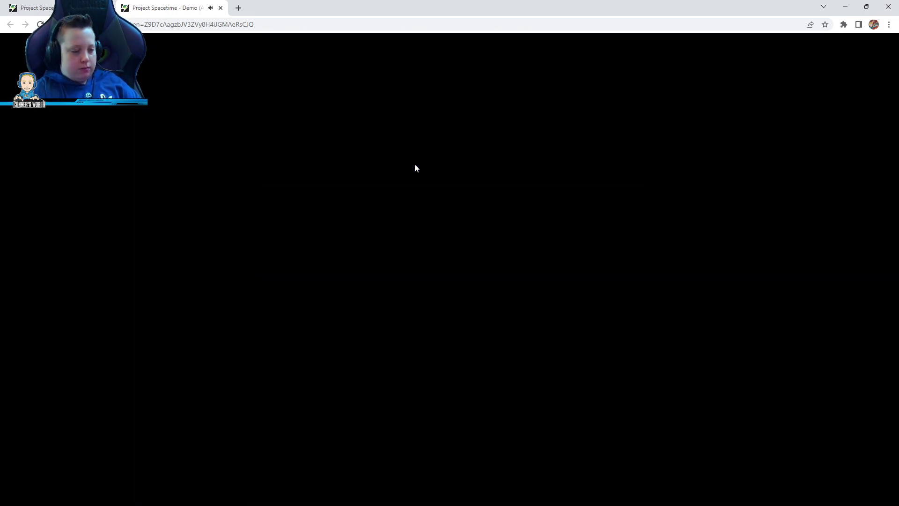
key(Right)
- Talk to Toriel, answer Hungry, and accept her breakfast offer
key(Up)
key(z)
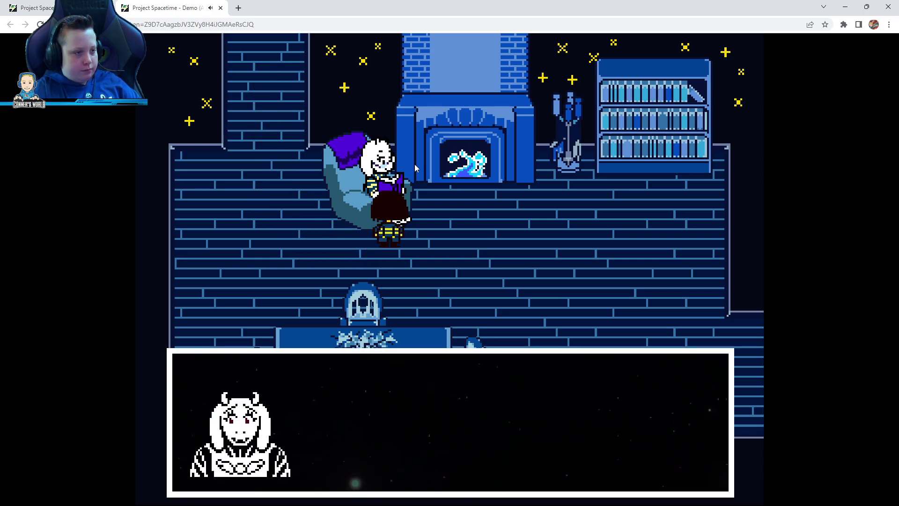
key(z)
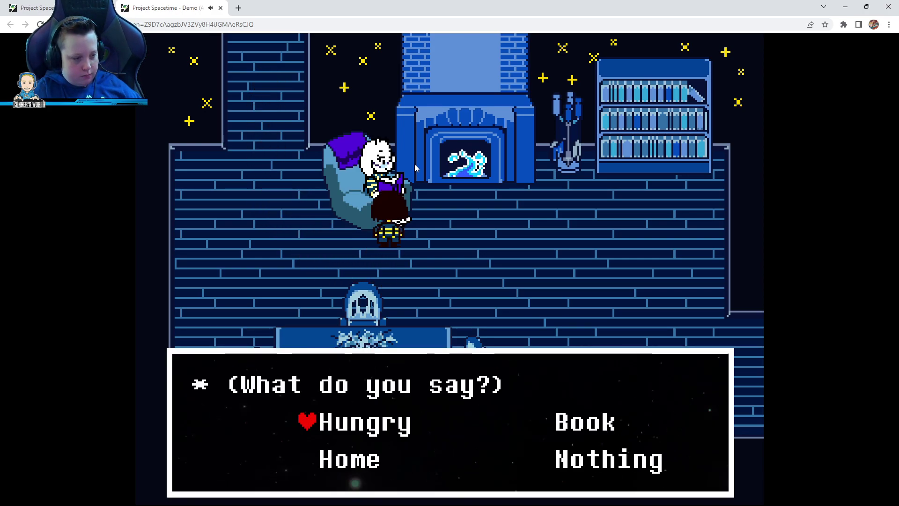
key(Right)
key(Left)
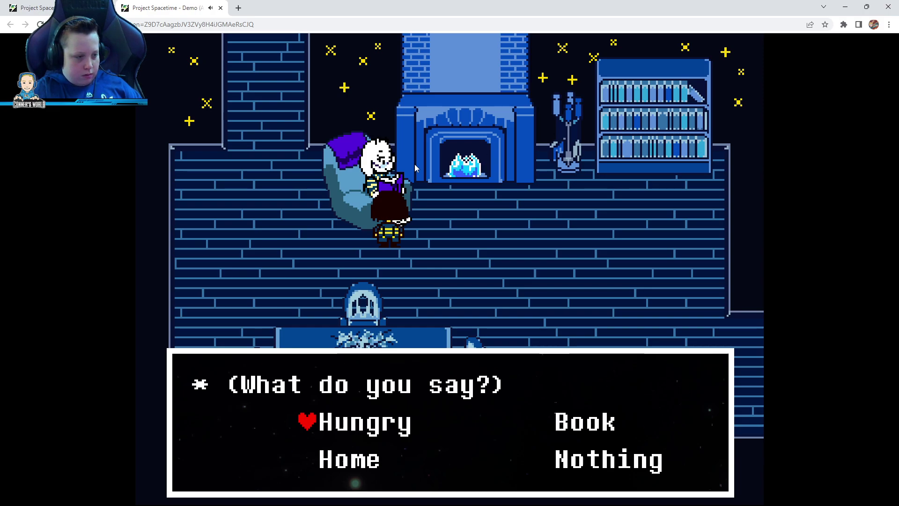
key(z)
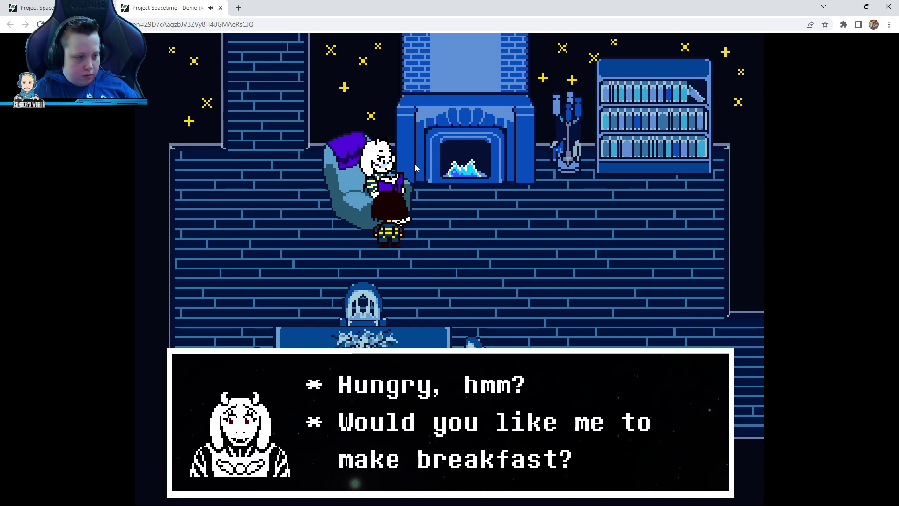
key(z)
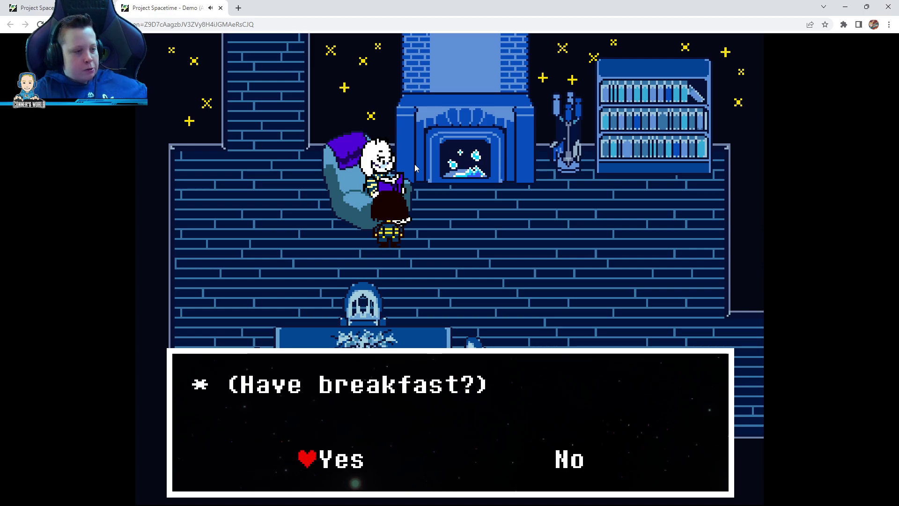
key(z)
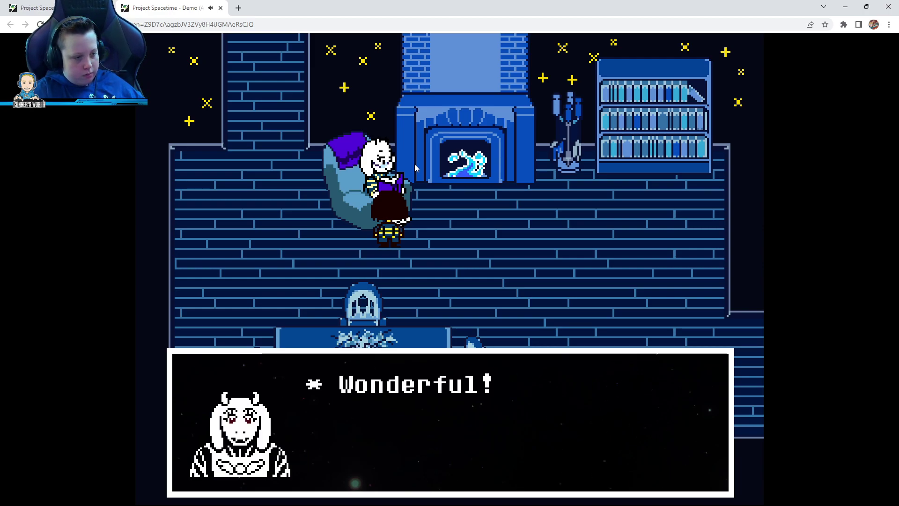
key(z)
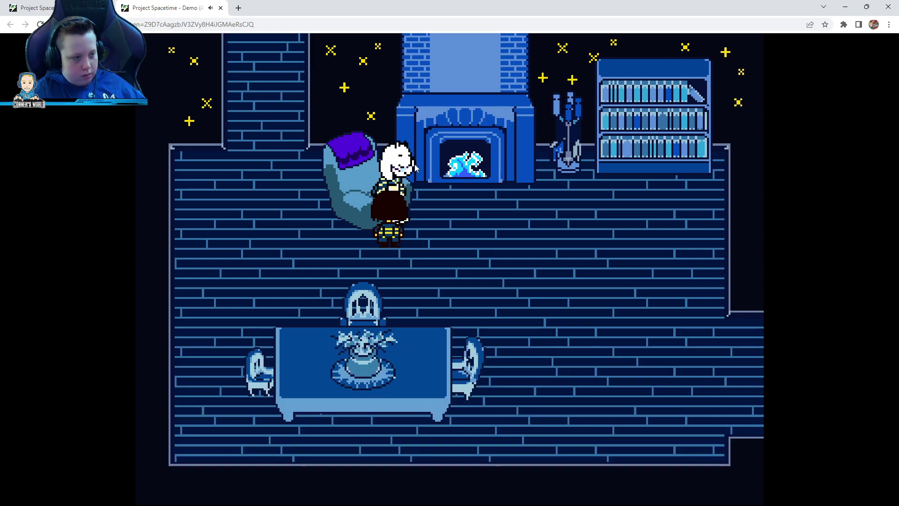
- Follow Toriel to the top doorway, dismiss her request to wait, then exit right to the rug room
key(Left)
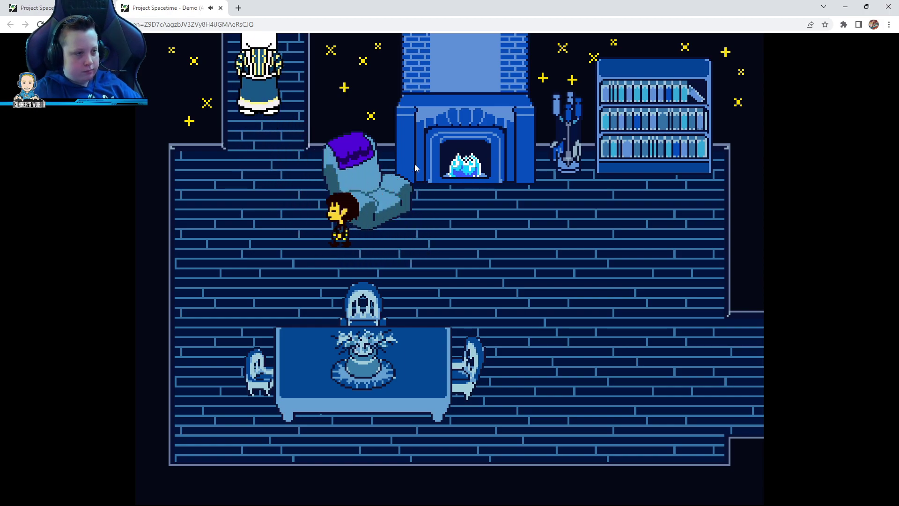
key(Left)
key(Up)
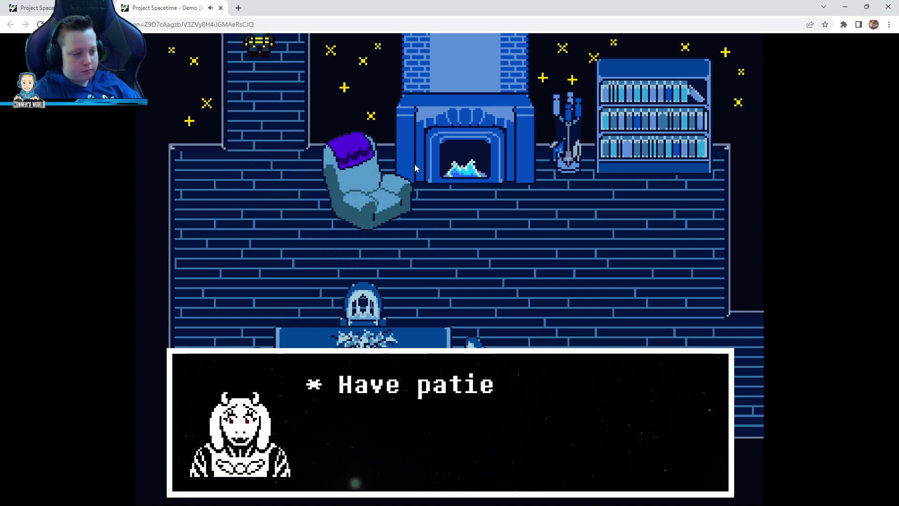
key(z)
key(Down)
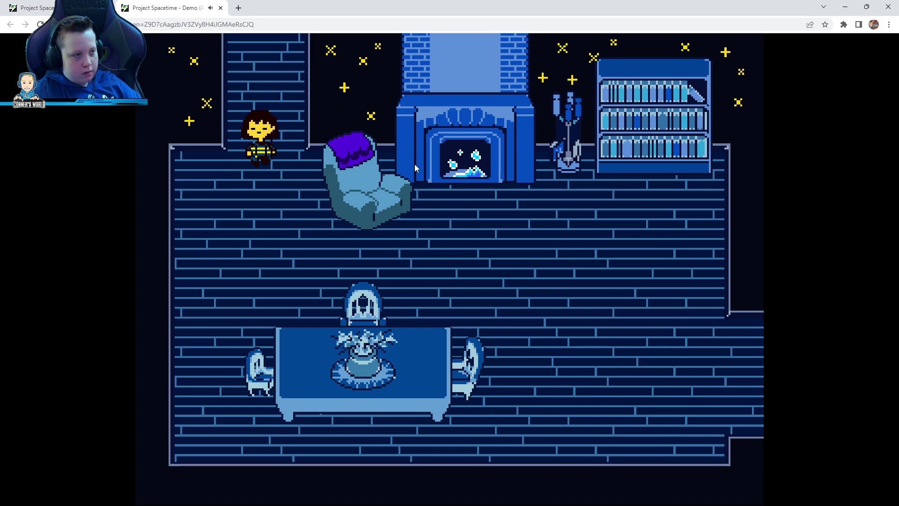
key(Right)
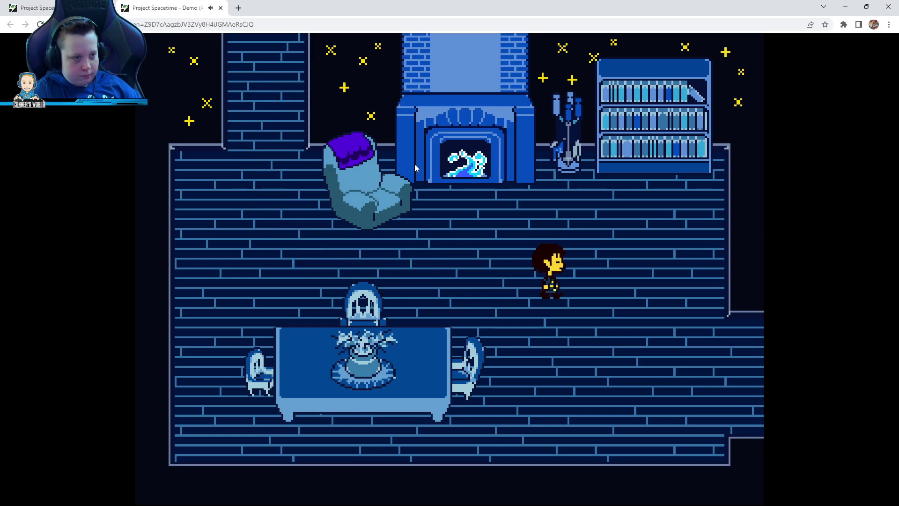
key(Right)
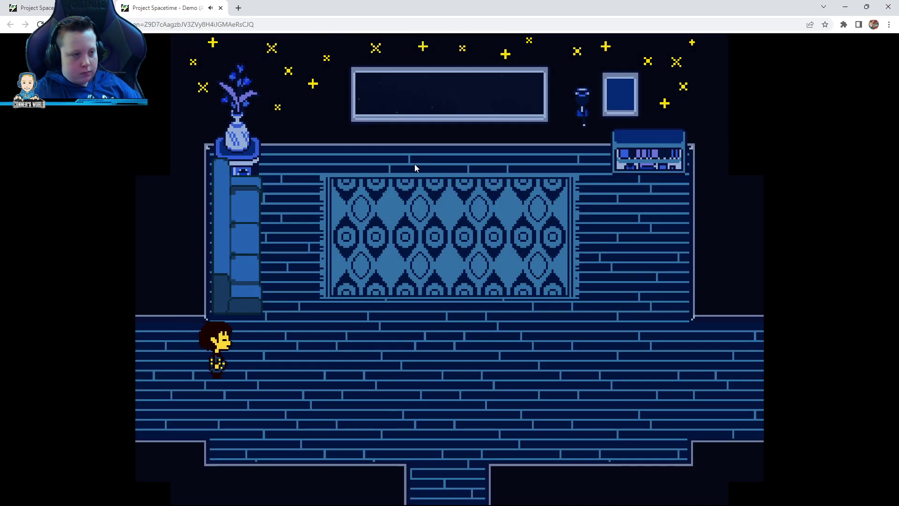
key(Down)
key(Right)
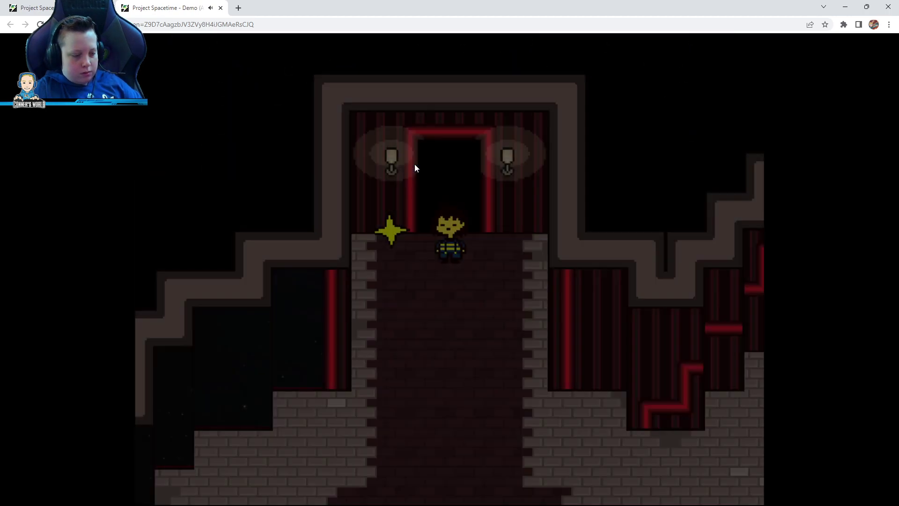
key(Down)
key(Right)
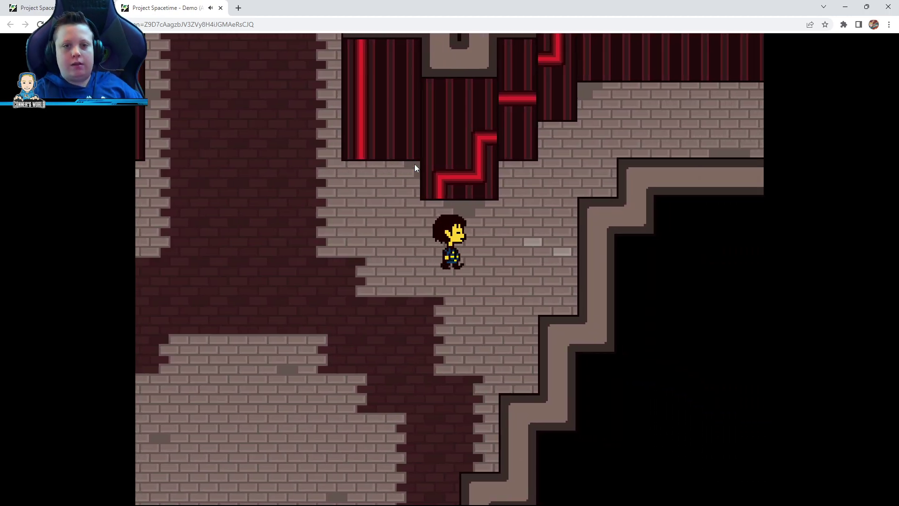
key(Up)
key(Right)
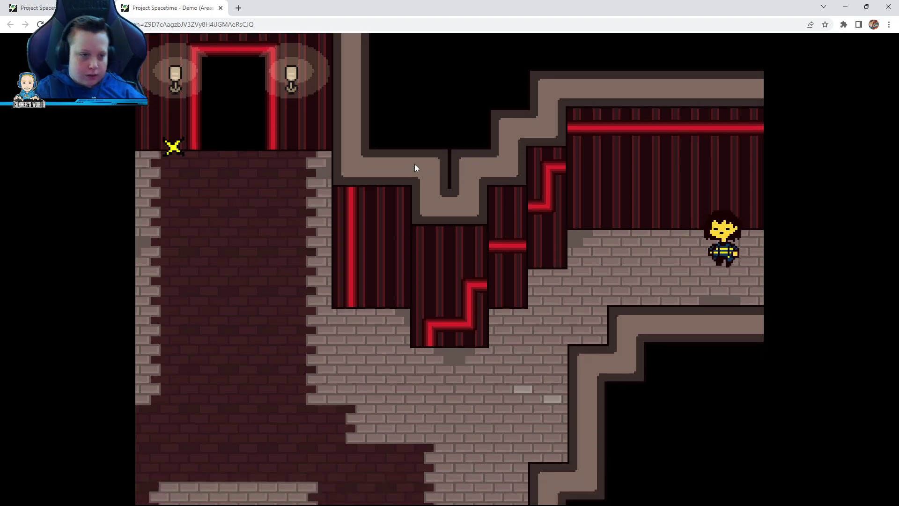
key(Right)
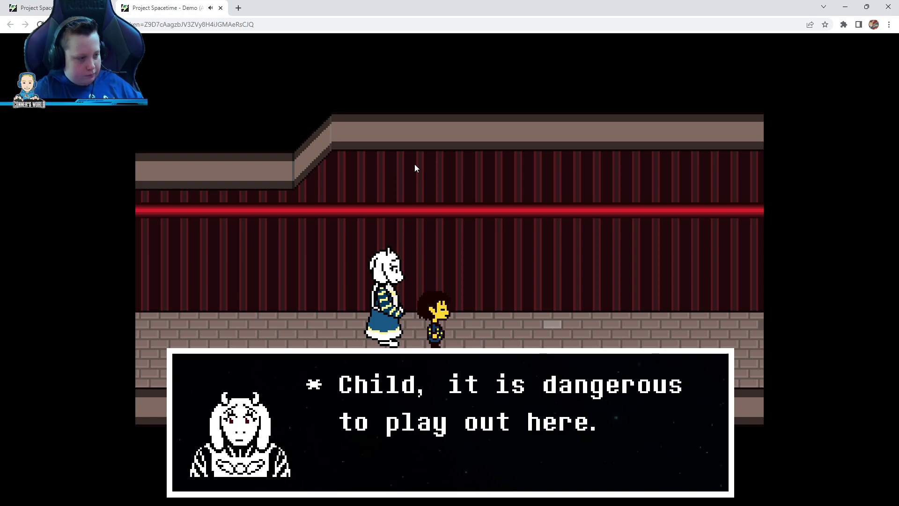
key(z)
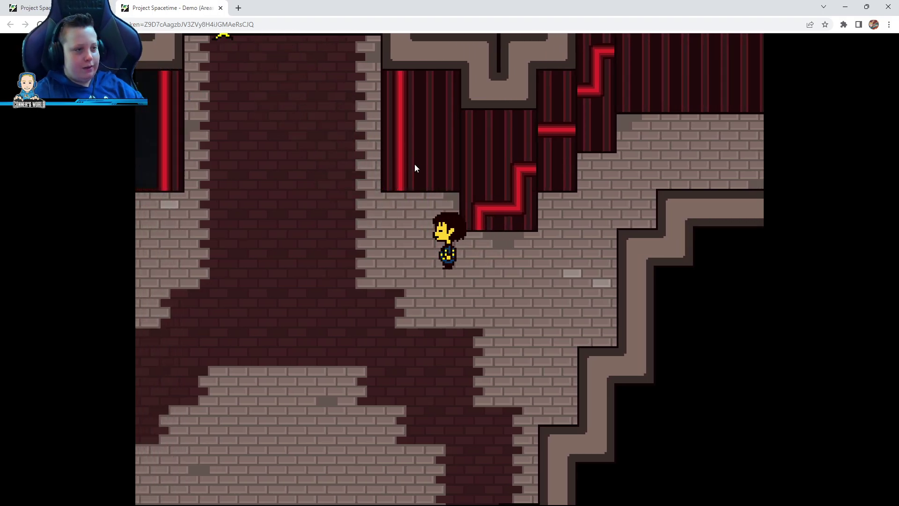
key(Left)
key(Up)
key(Up)
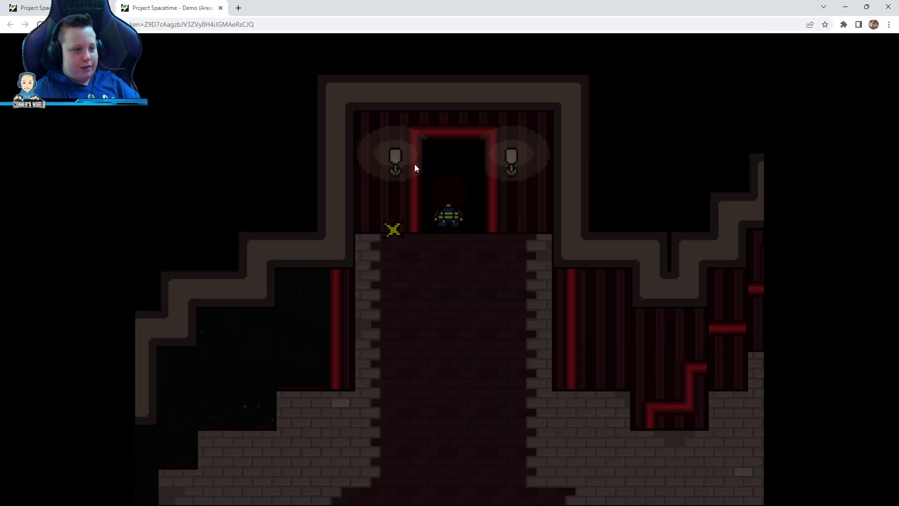
key(Left)
- Walk right from the rug room along the starry hallway past the first door, onto the carpet
key(Right)
key(Down)
key(Right)
key(Right)
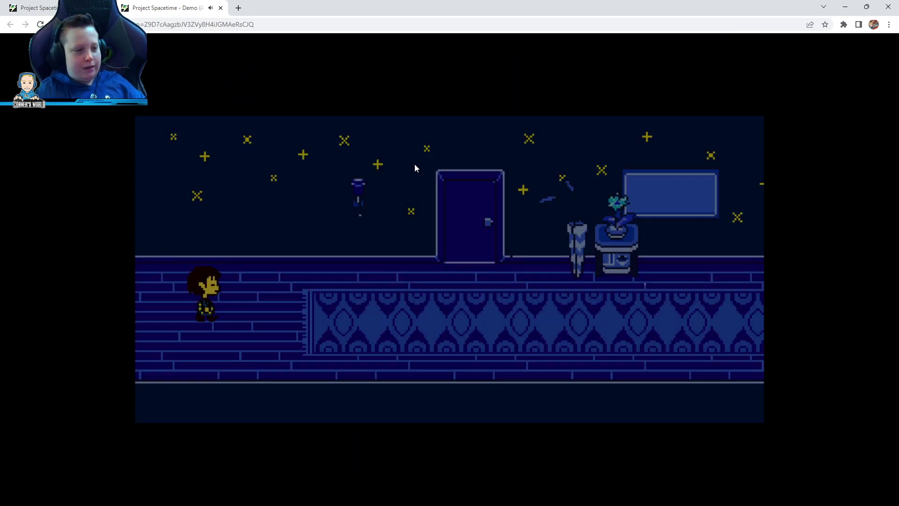
key(Right)
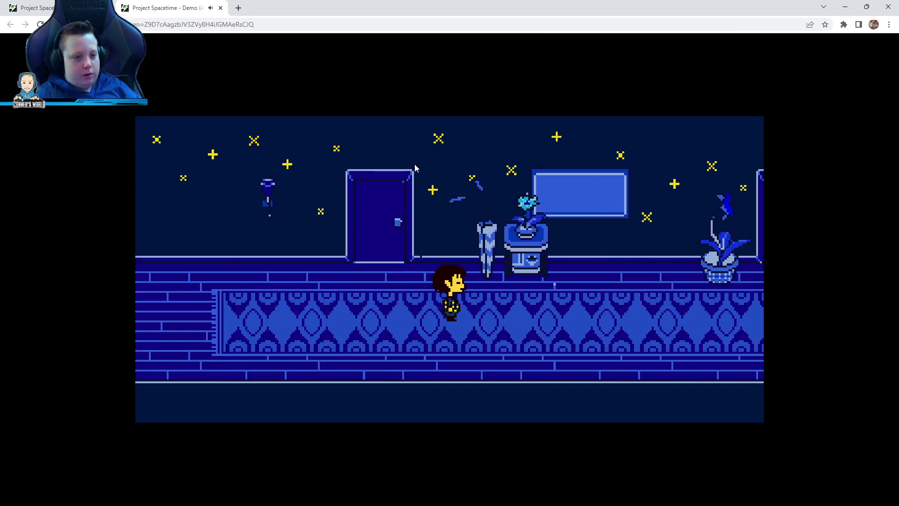
key(Right)
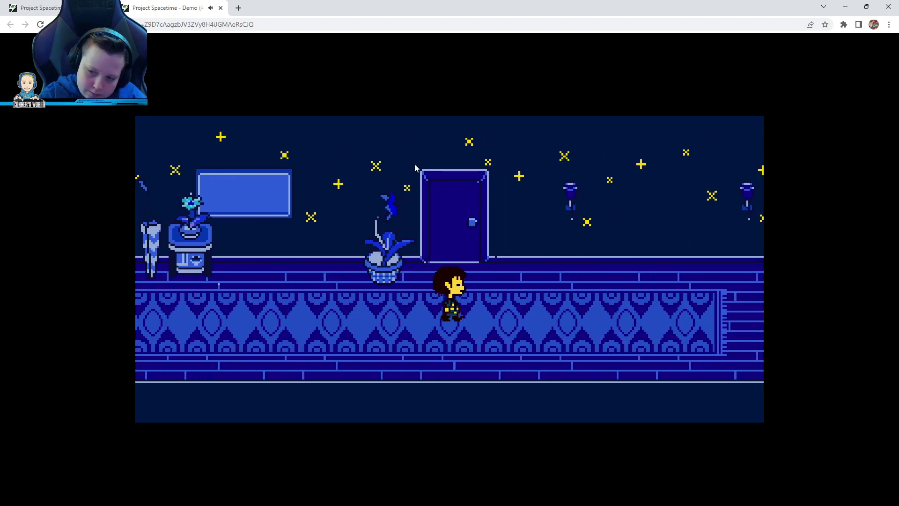
key(Down)
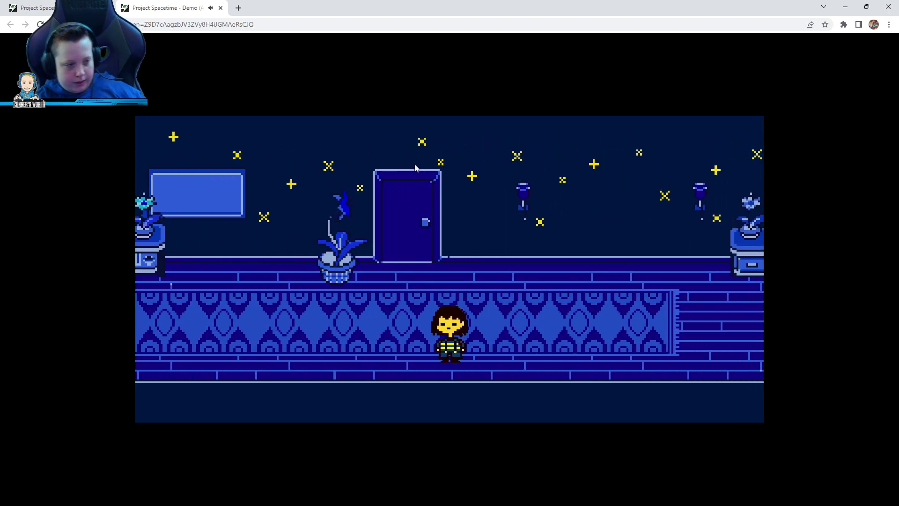